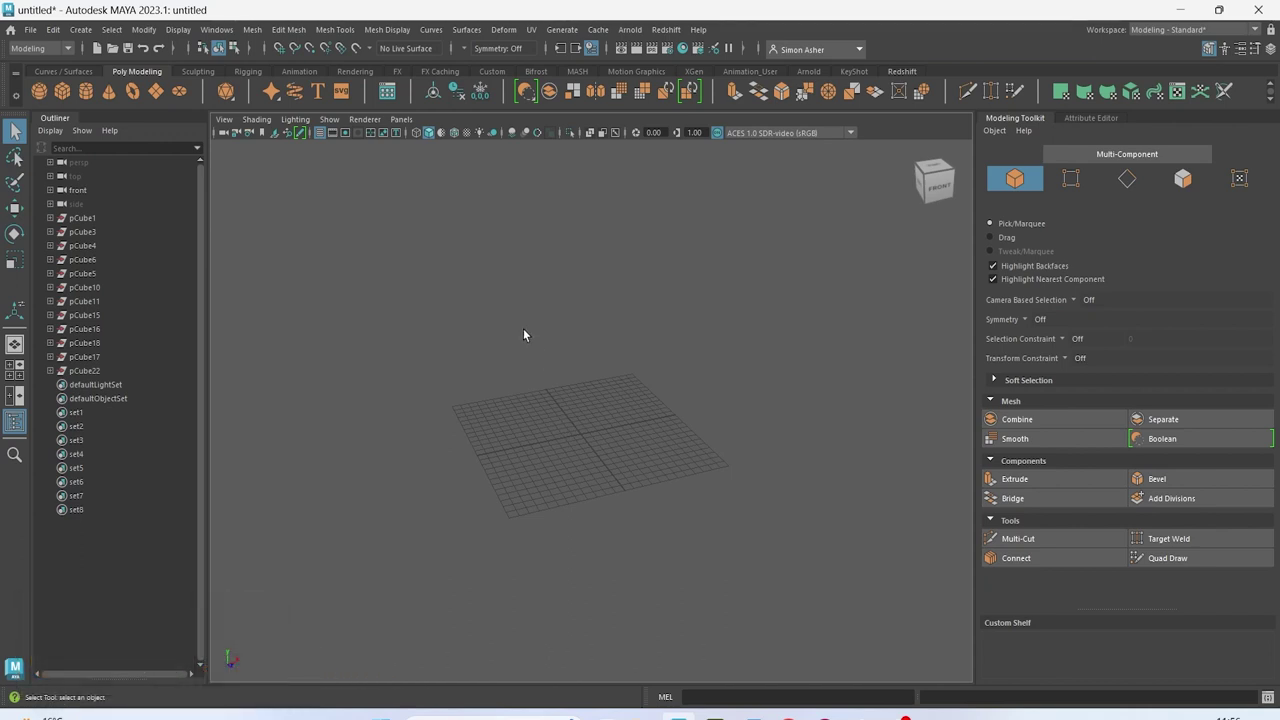
Switch to the front view and import PRI_2.jpg from the Desktop as an image plane
key(space)
drag(527, 366, 525, 369)
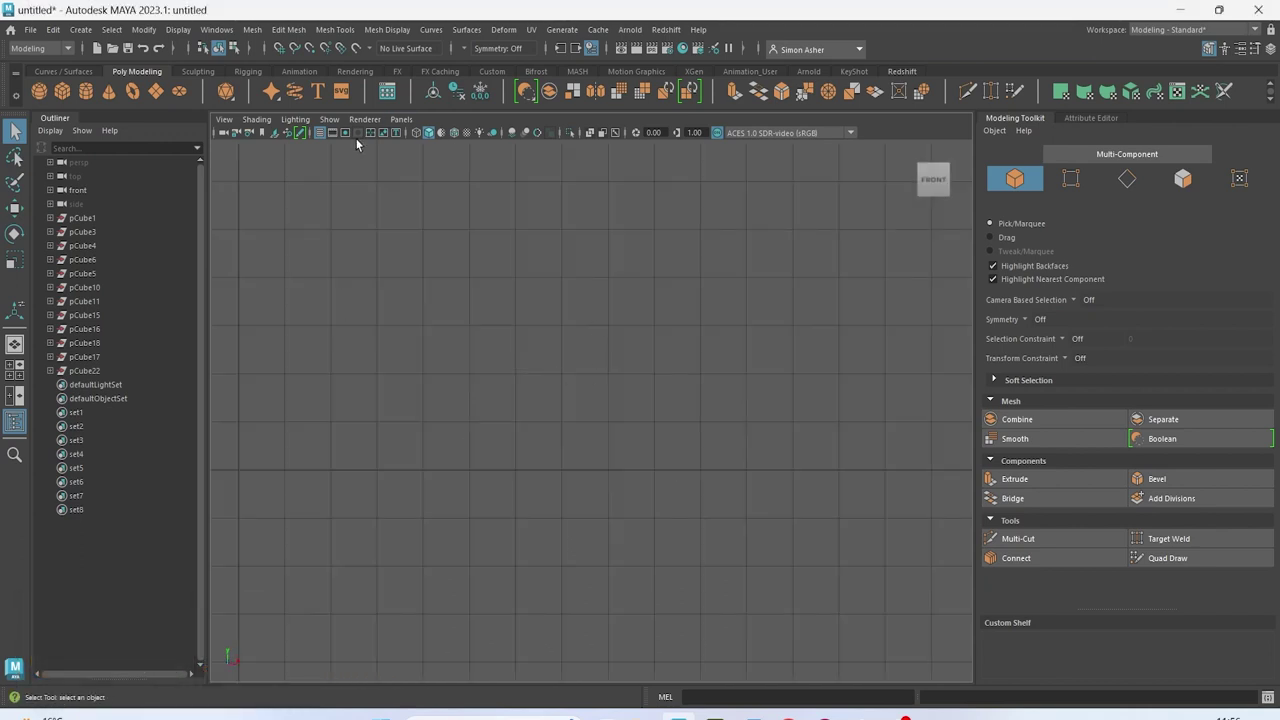
click(224, 119)
mouse_move(341, 428)
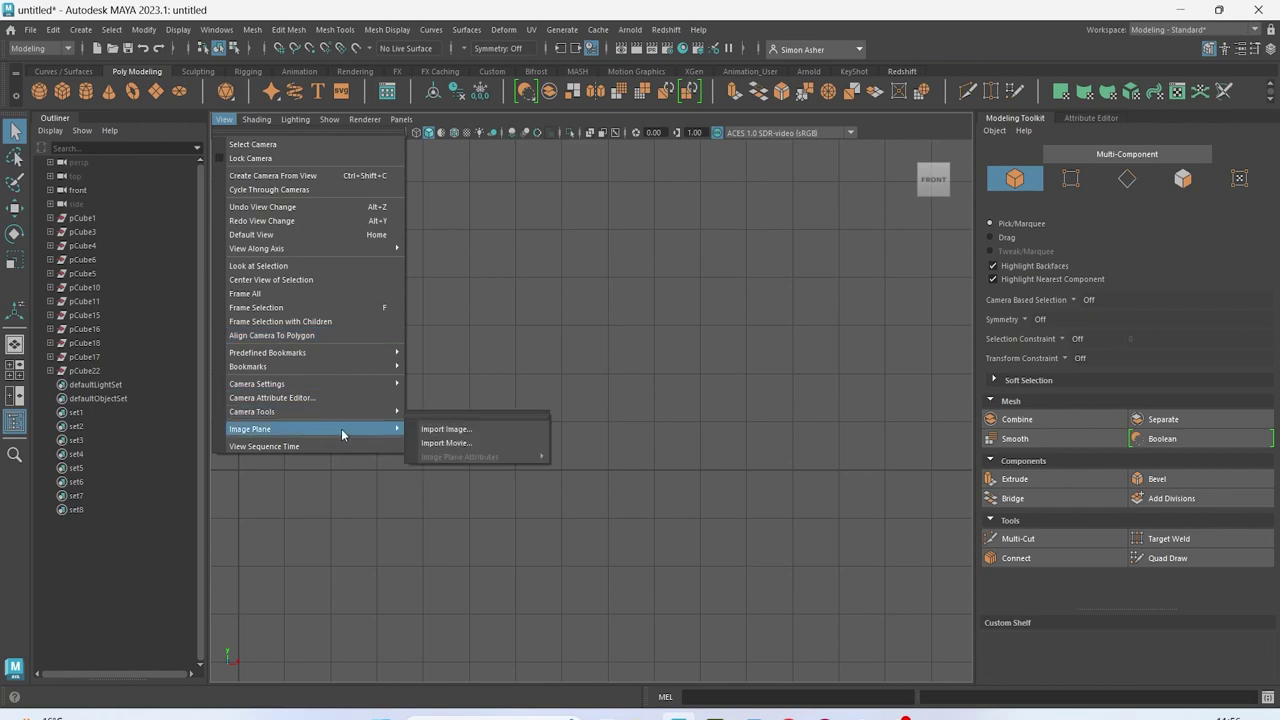
click(438, 432)
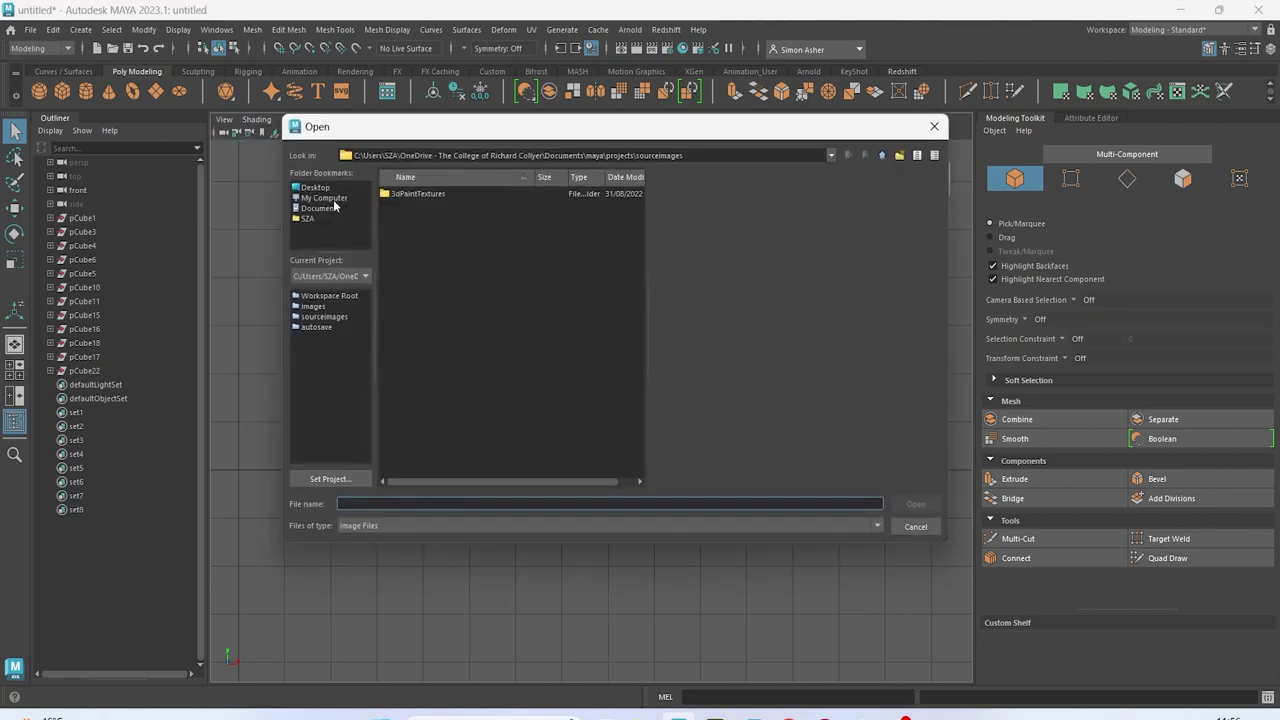
click(316, 188)
scroll(437, 381, down, 5)
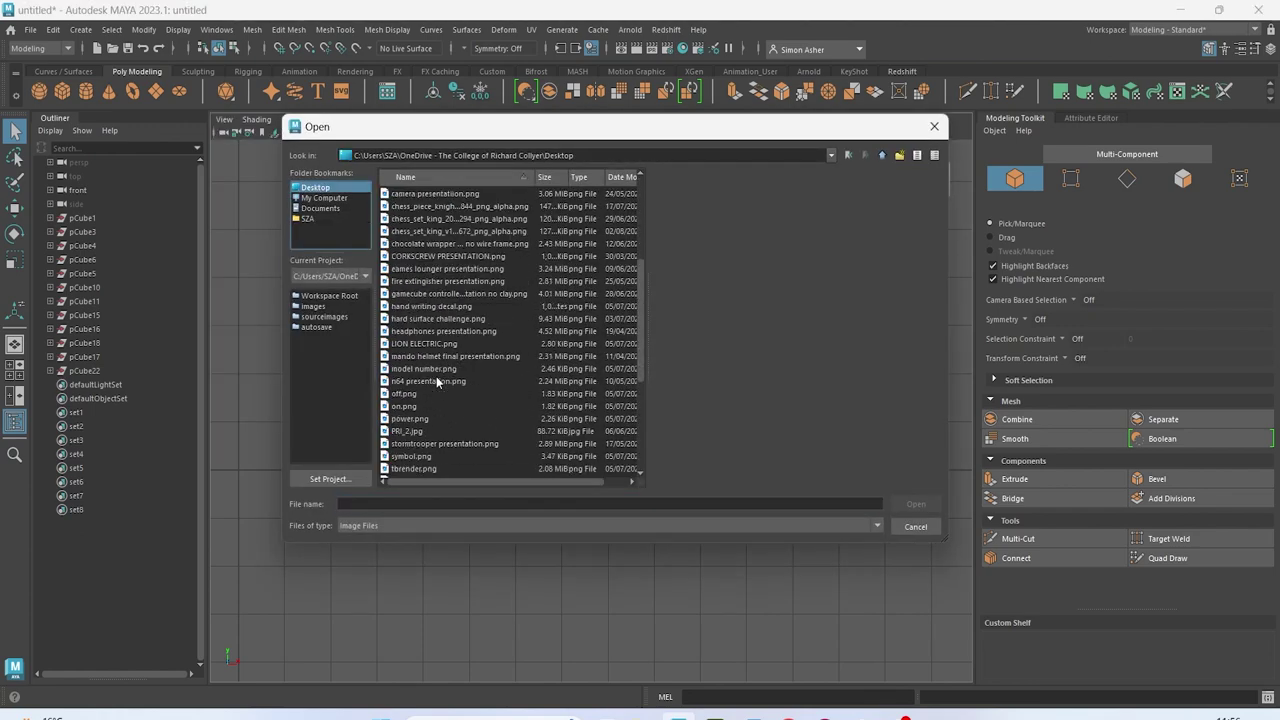
click(407, 431)
click(916, 504)
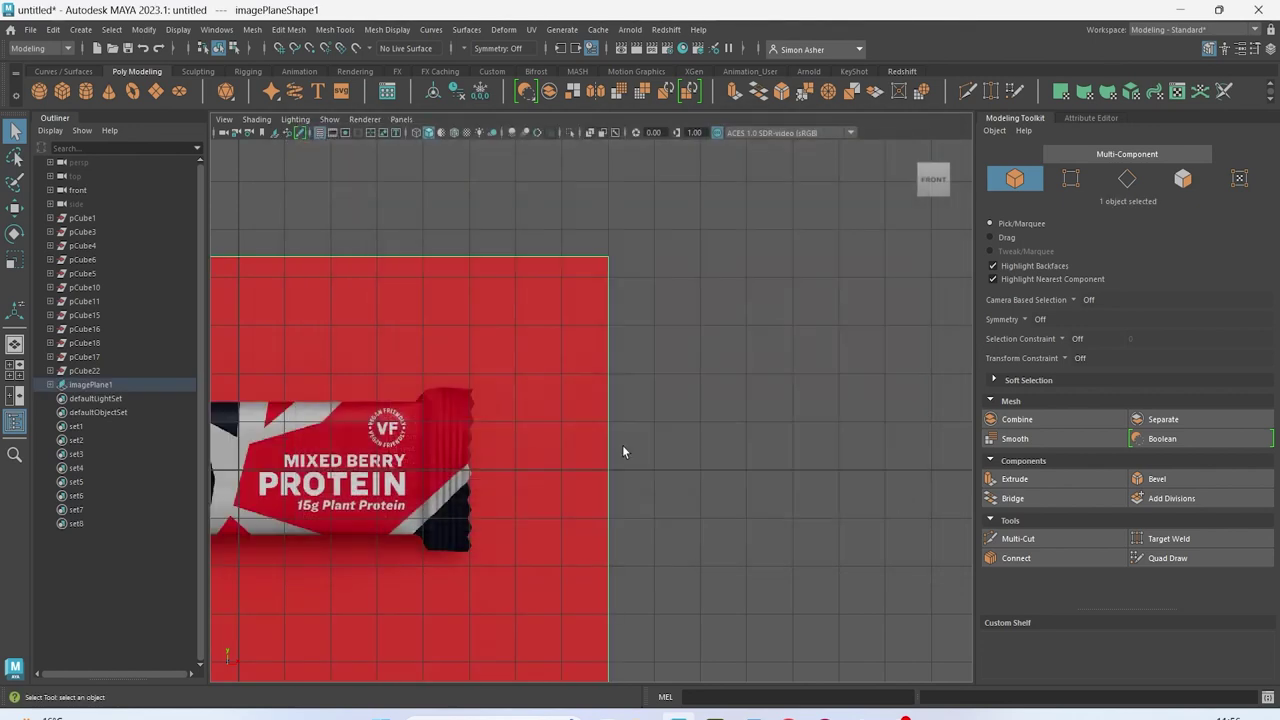
Scale the wrapper image plane uniformly to about twice its size, then deselect it
key(f)
key(r)
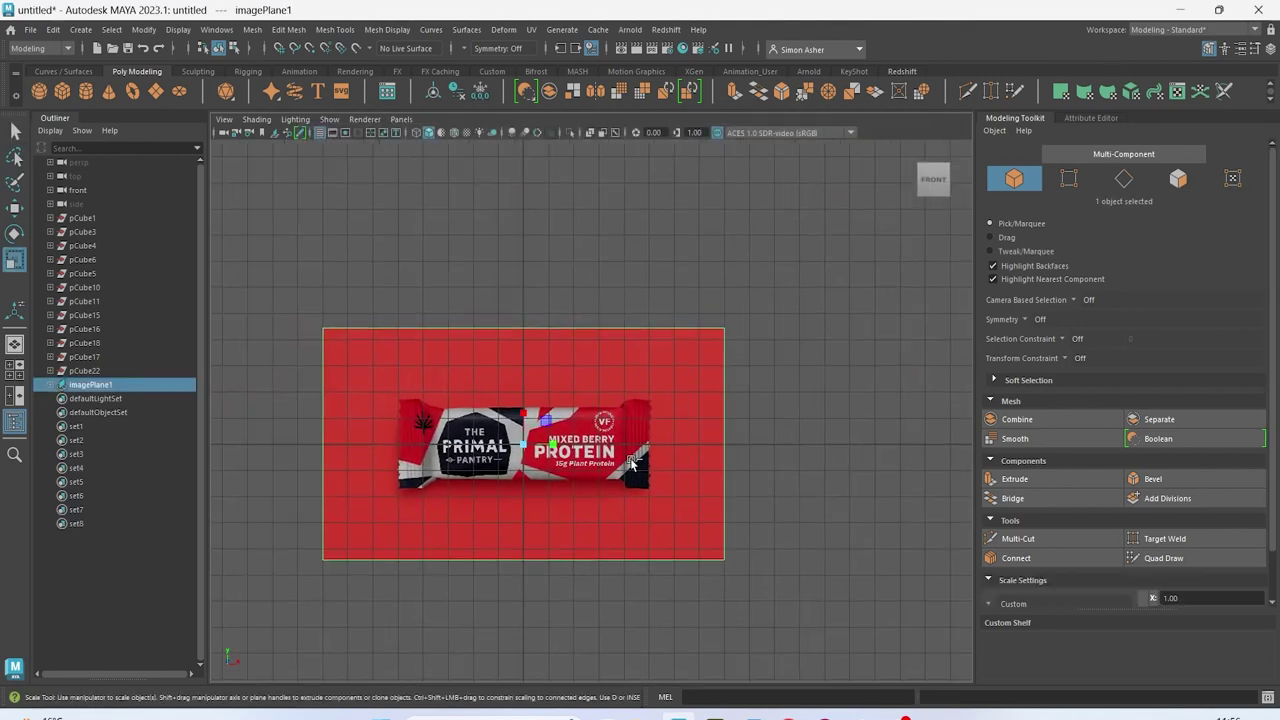
drag(540, 458, 777, 394)
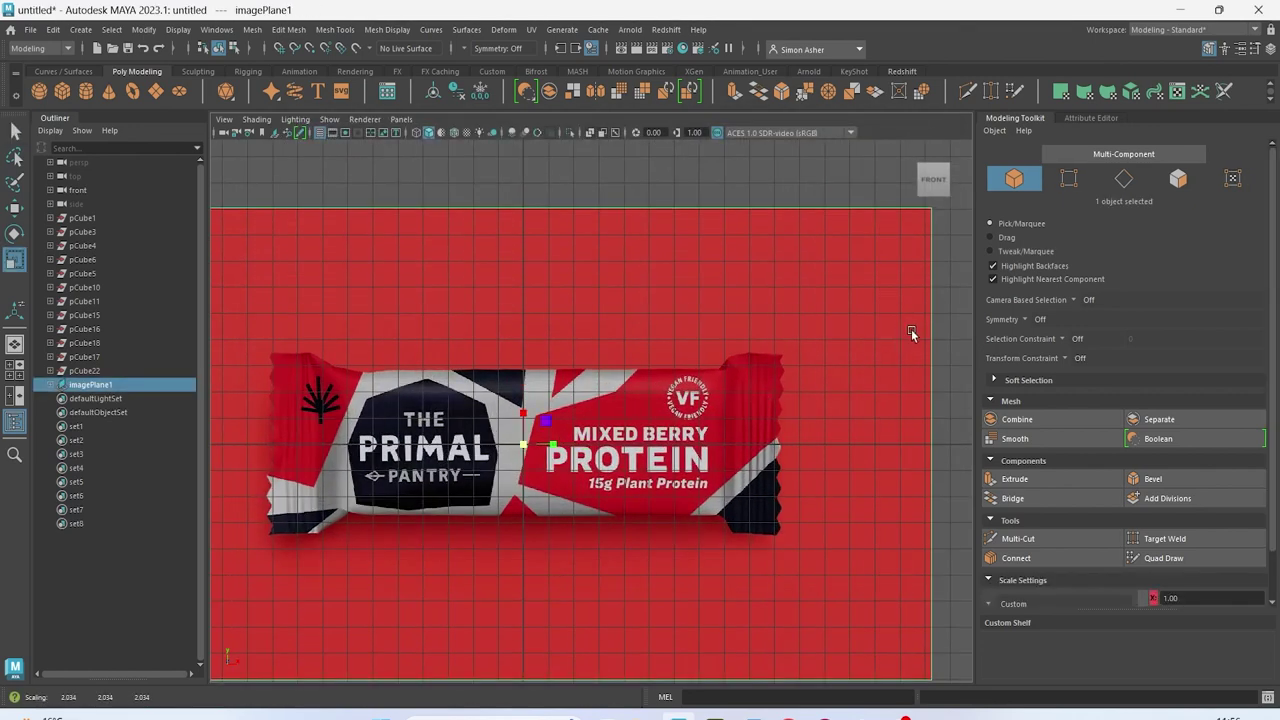
click(950, 340)
scroll(841, 373, down, 2)
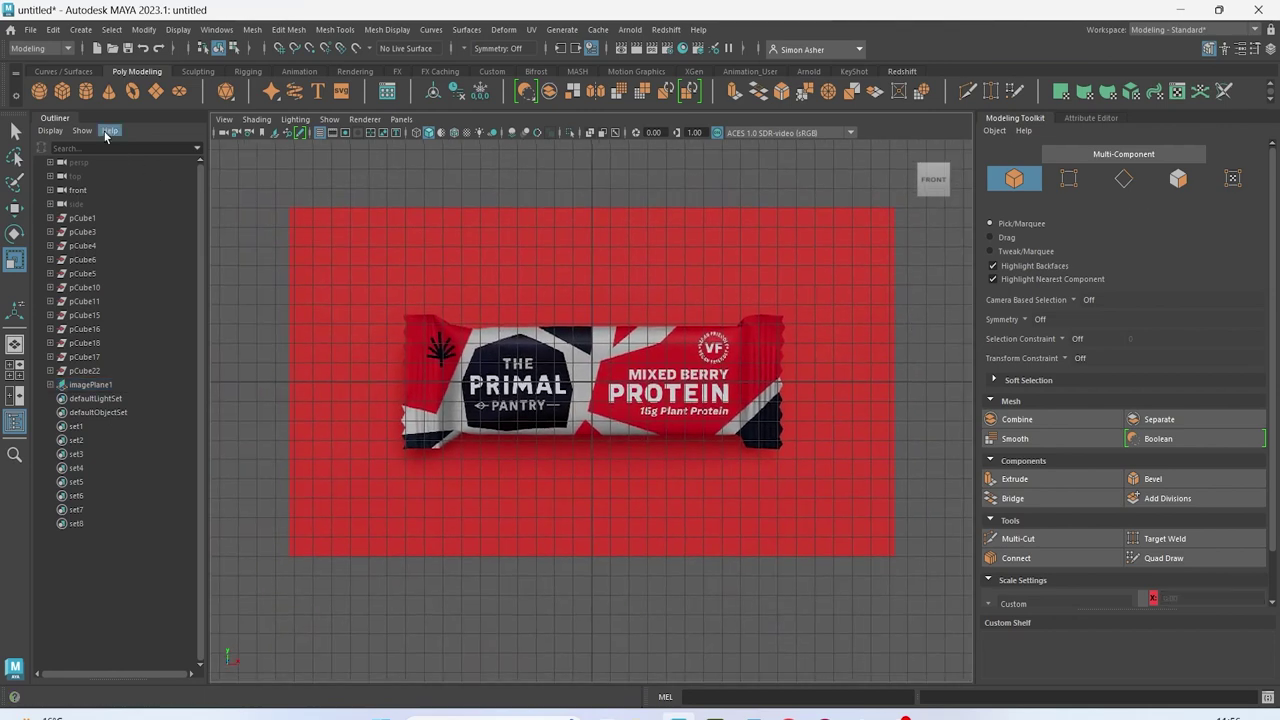
Create a polygon cube at the centre of the wrapper reference and activate the Move tool
click(80, 29)
mouse_move(149, 95)
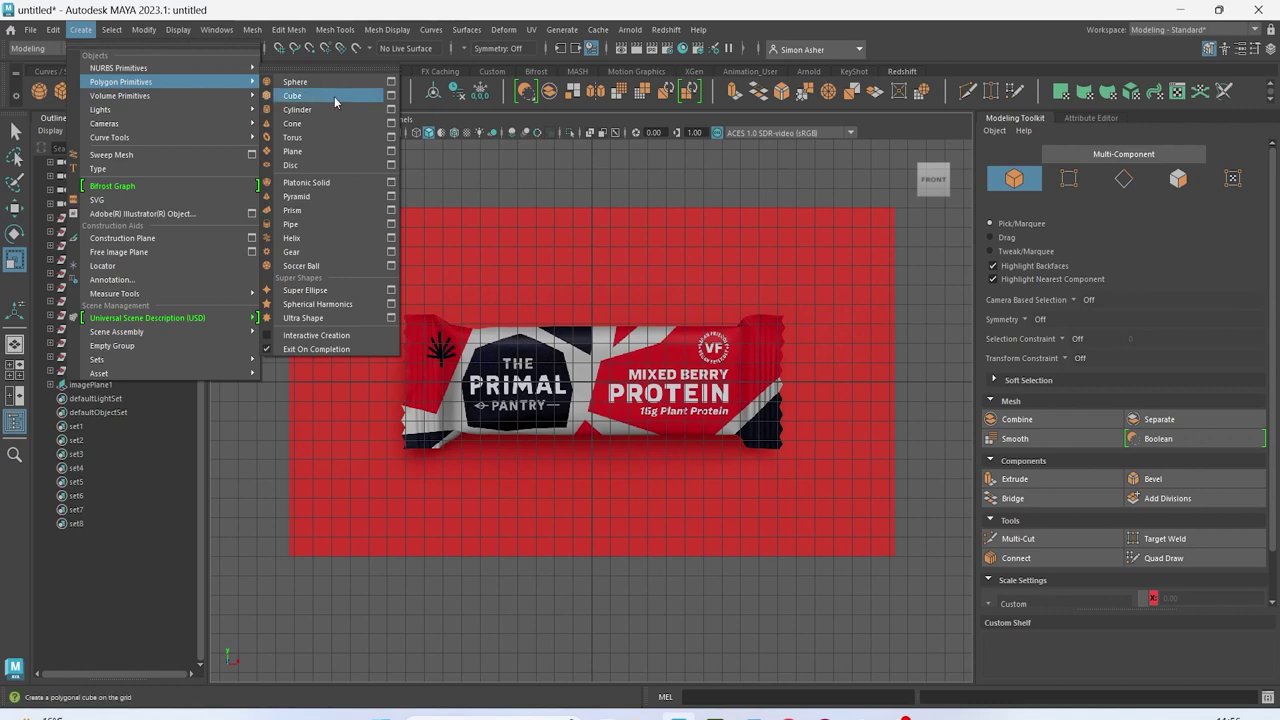
click(460, 187)
key(space)
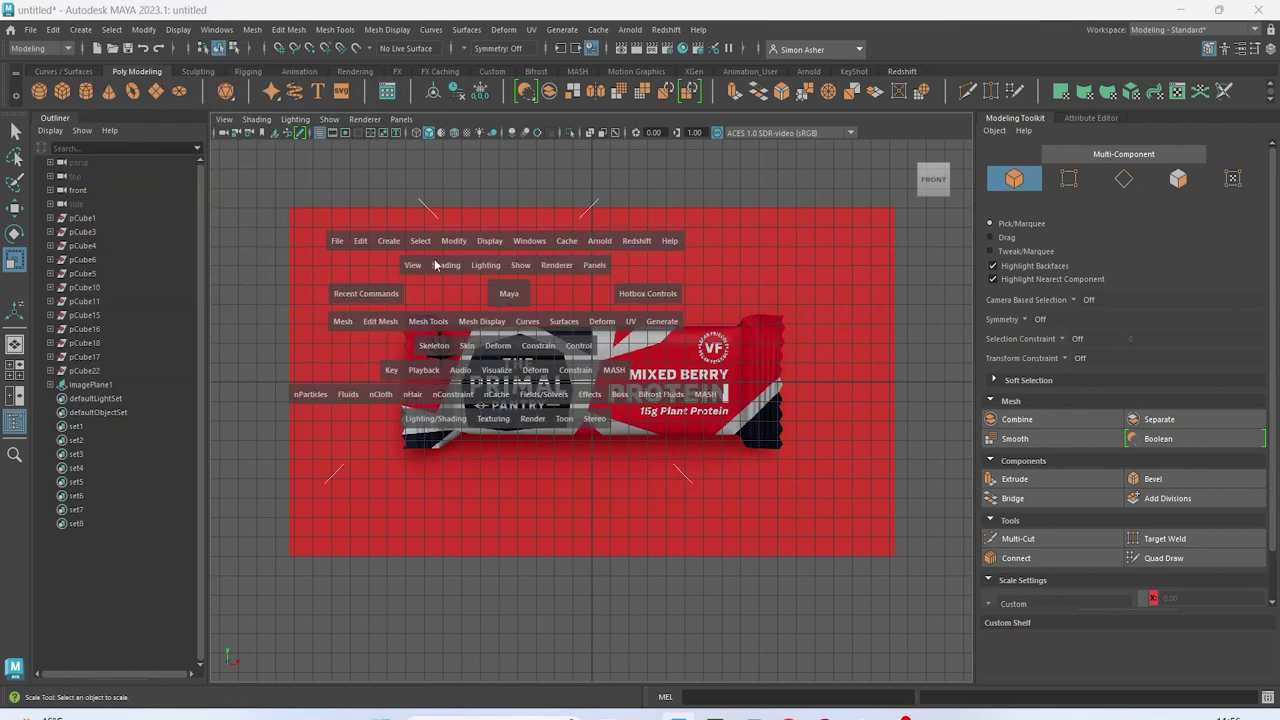
click(380, 241)
mouse_move(470, 293)
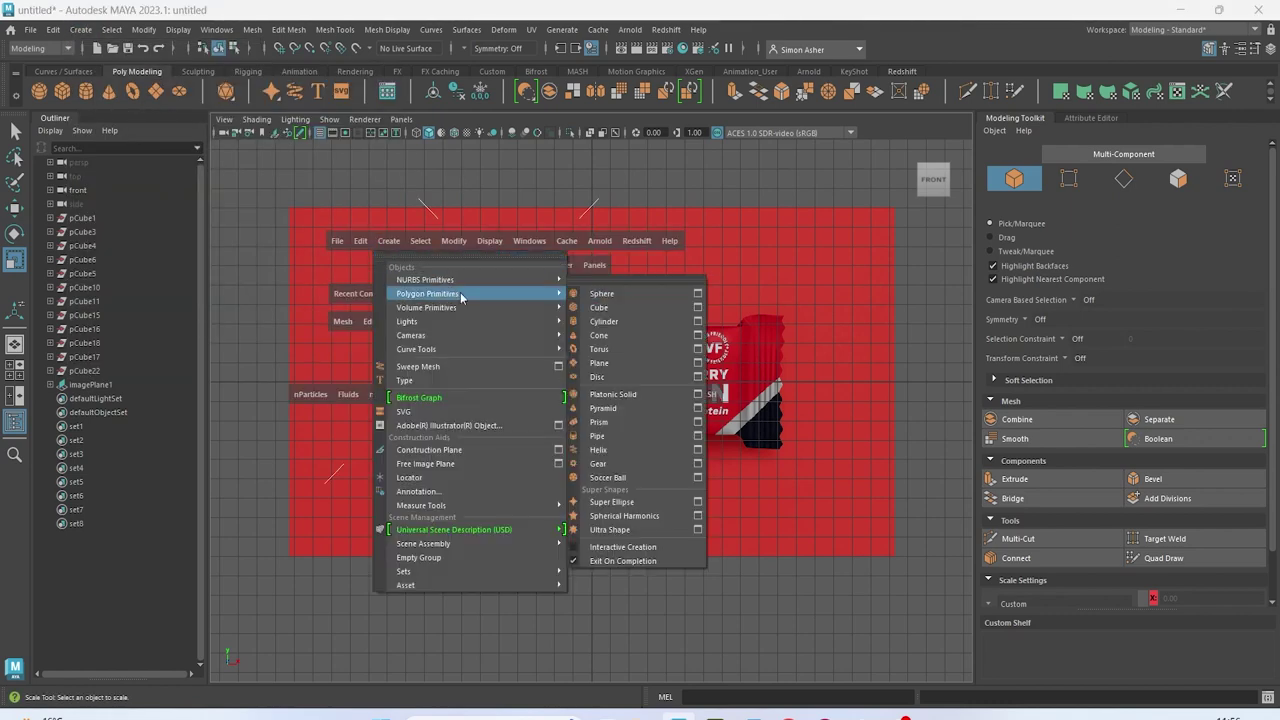
click(645, 308)
scroll(622, 420, up, 2)
key(w)
scroll(560, 380, up, 2)
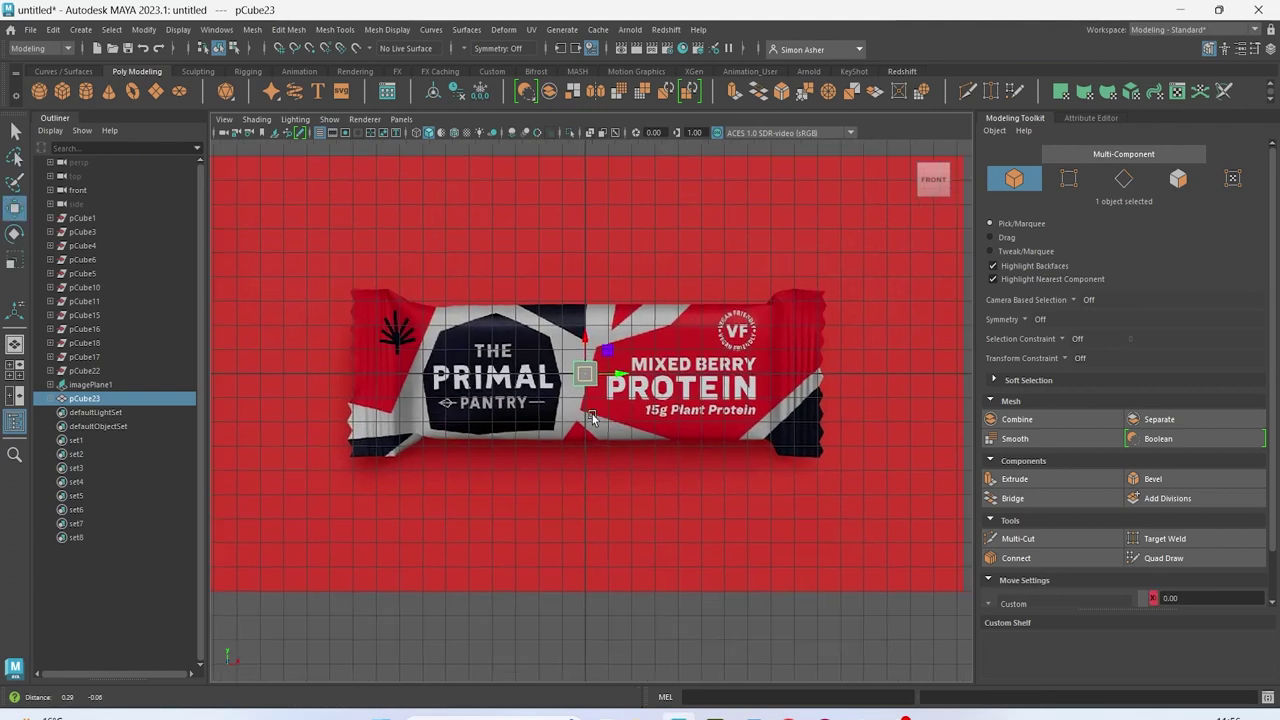
Move the cube's upper and lower vertices to match the height of the wrapper's main body
right_click(547, 370)
right_drag(547, 370, 512, 338)
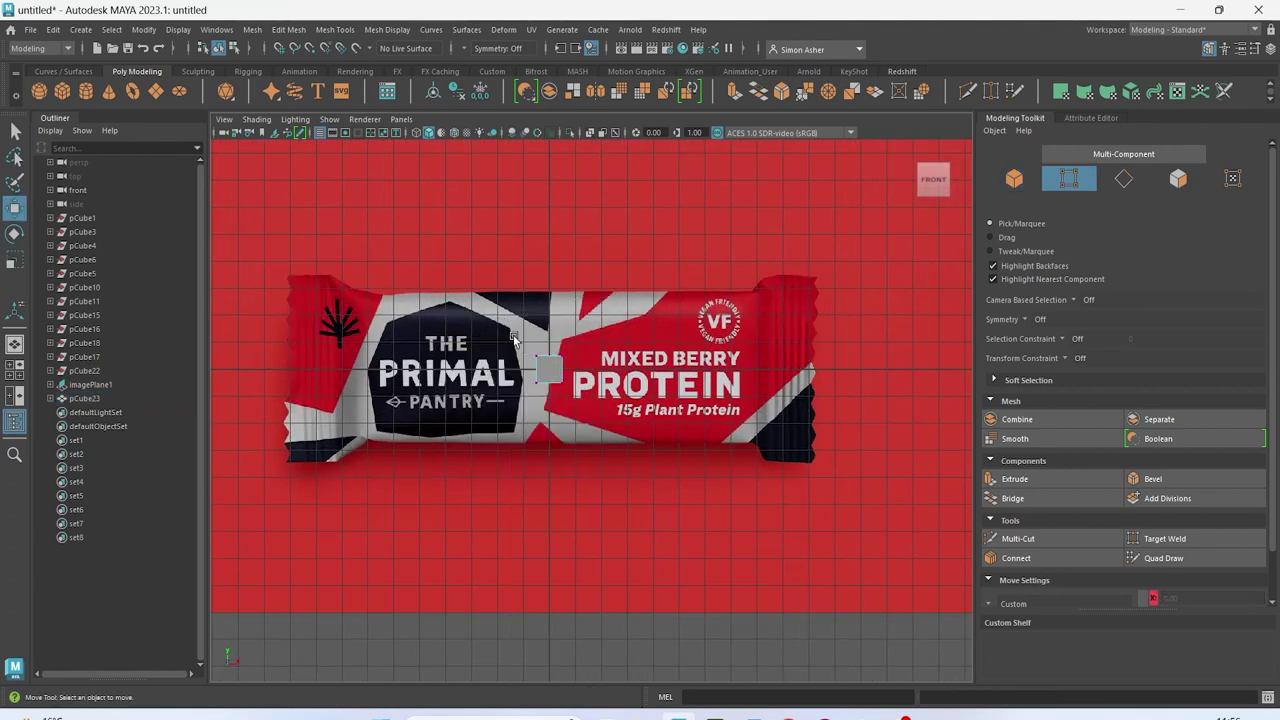
drag(598, 368, 549, 305)
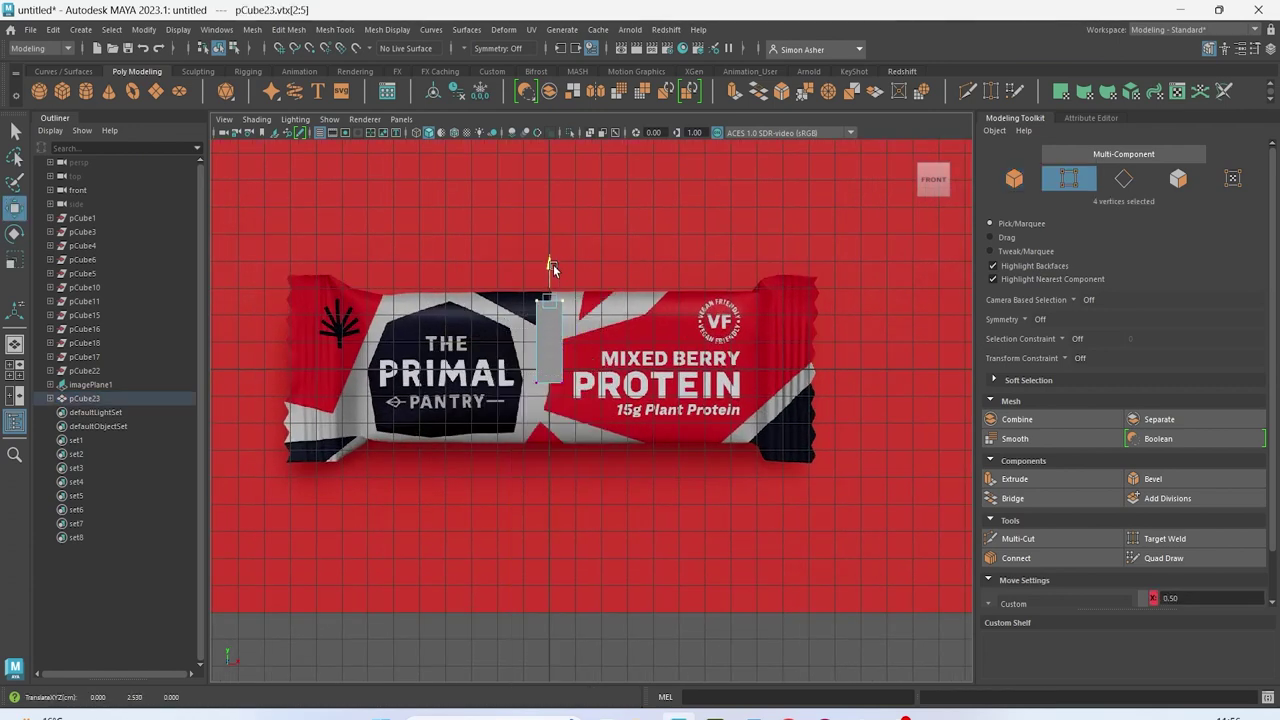
drag(553, 257, 553, 256)
drag(490, 363, 610, 412)
drag(547, 345, 561, 393)
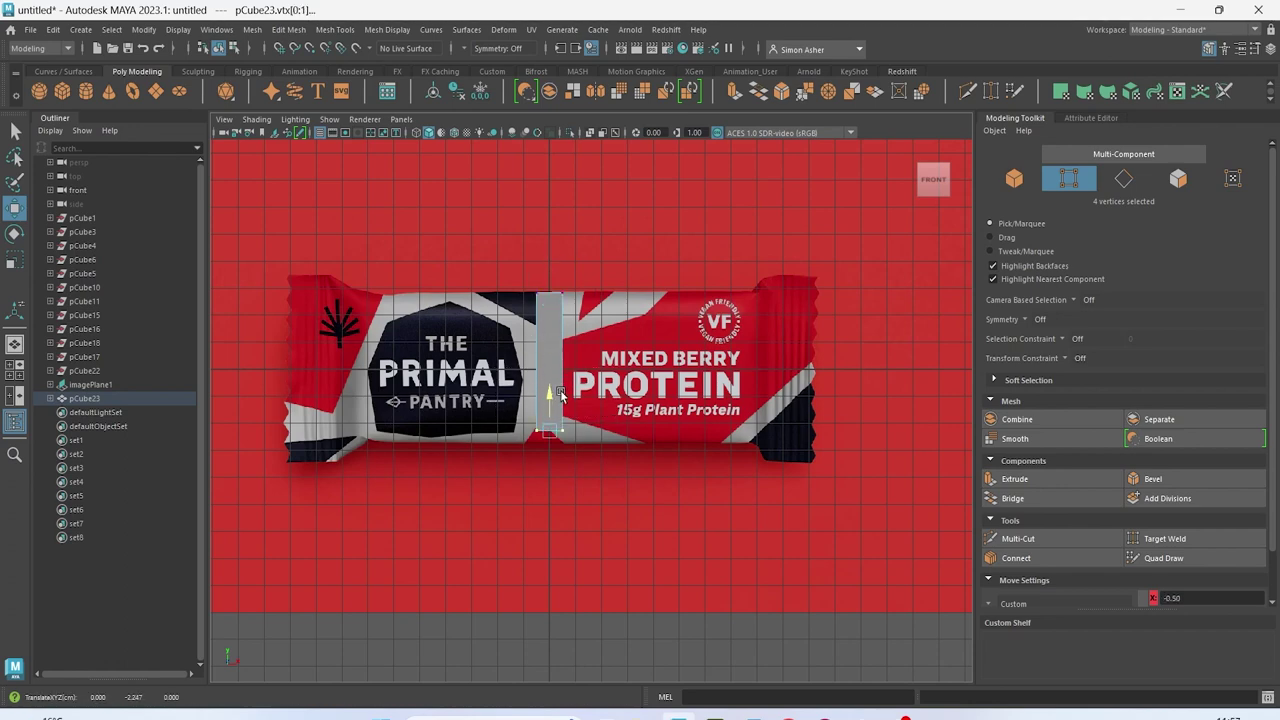
Move the cube's side vertices outward so it spans the full length of the wrapper
drag(556, 284, 578, 332)
drag(614, 472, 612, 470)
drag(588, 369, 837, 368)
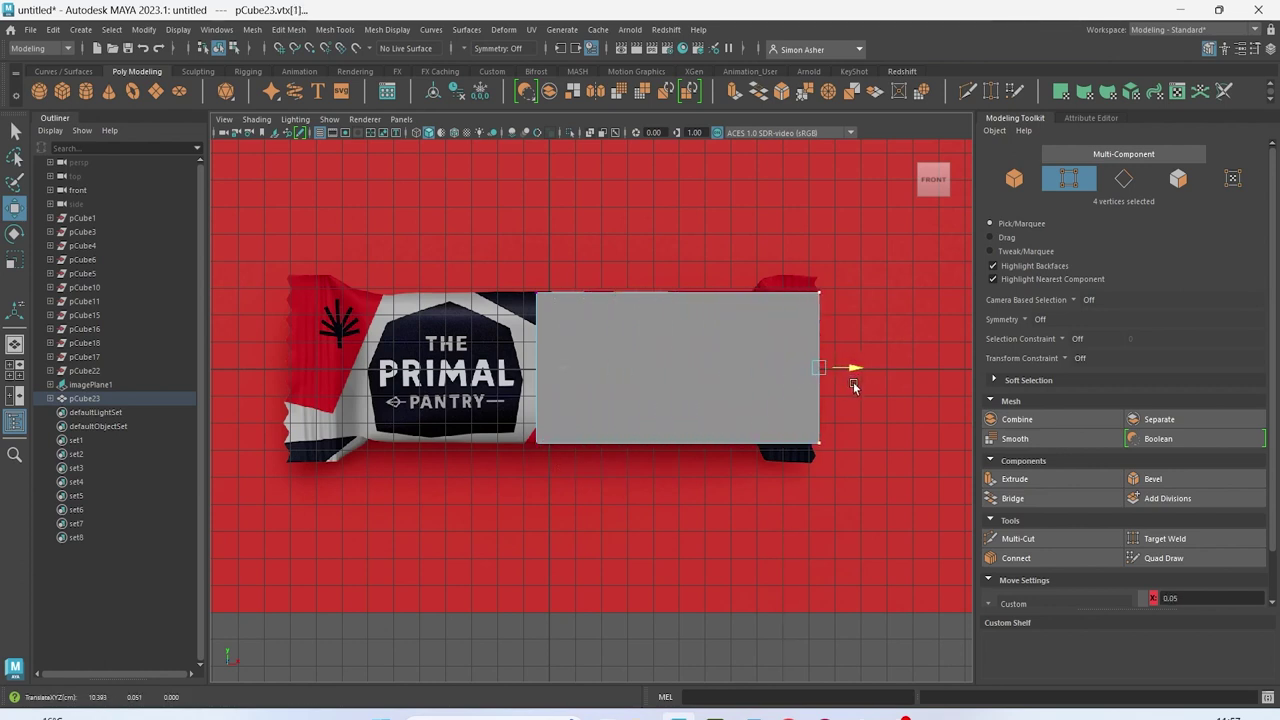
drag(478, 270, 583, 460)
drag(569, 366, 326, 394)
Insert a vertical edge loop at the middle of the cube and delete the left-half faces
click(1025, 538)
ctrl+click(563, 371)
key(w)
right_drag(562, 311, 562, 351)
drag(286, 271, 512, 532)
key(Delete)
Turn on X-Ray shading so the wrapper reference shows through the remaining half of the mesh
alt+middle_drag(666, 512, 582, 518)
click(256, 119)
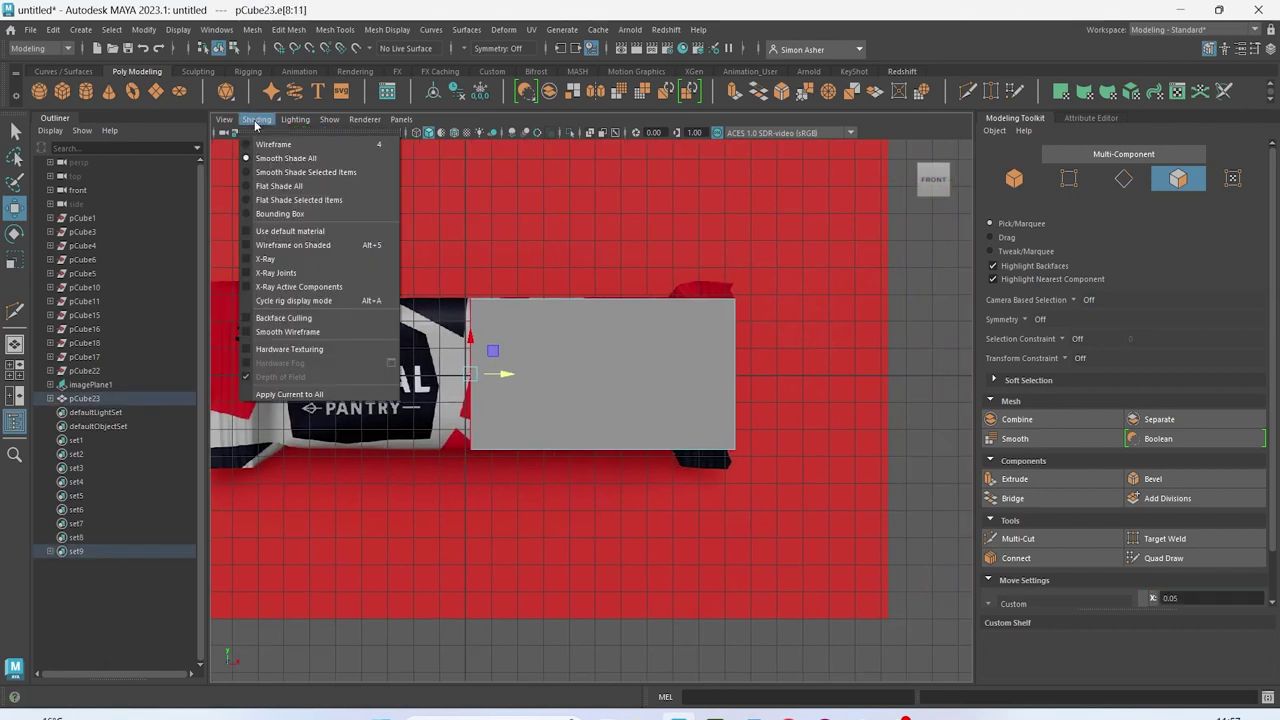
click(272, 258)
scroll(502, 341, up, 2)
alt+middle_drag(502, 341, 569, 372)
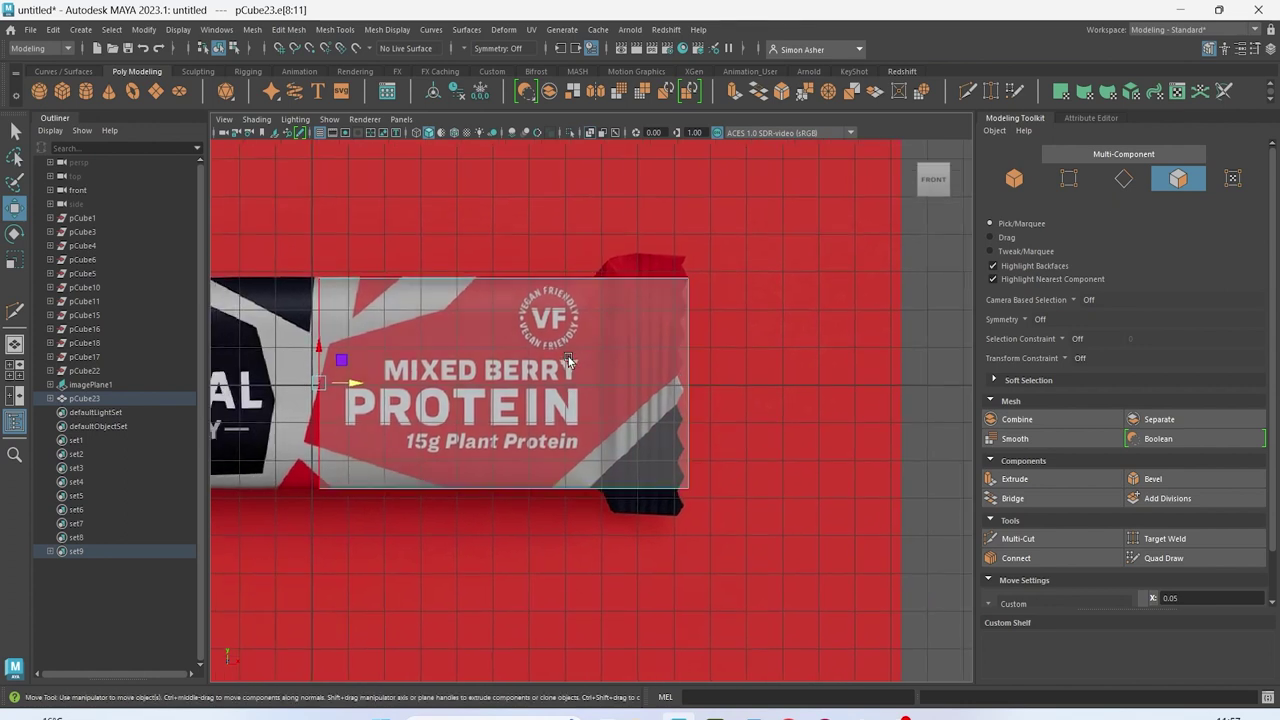
Insert two vertical edge loops with Multi-Cut where the wrapper body narrows into the right end seal
click(1045, 541)
alt+middle_drag(749, 440, 742, 474)
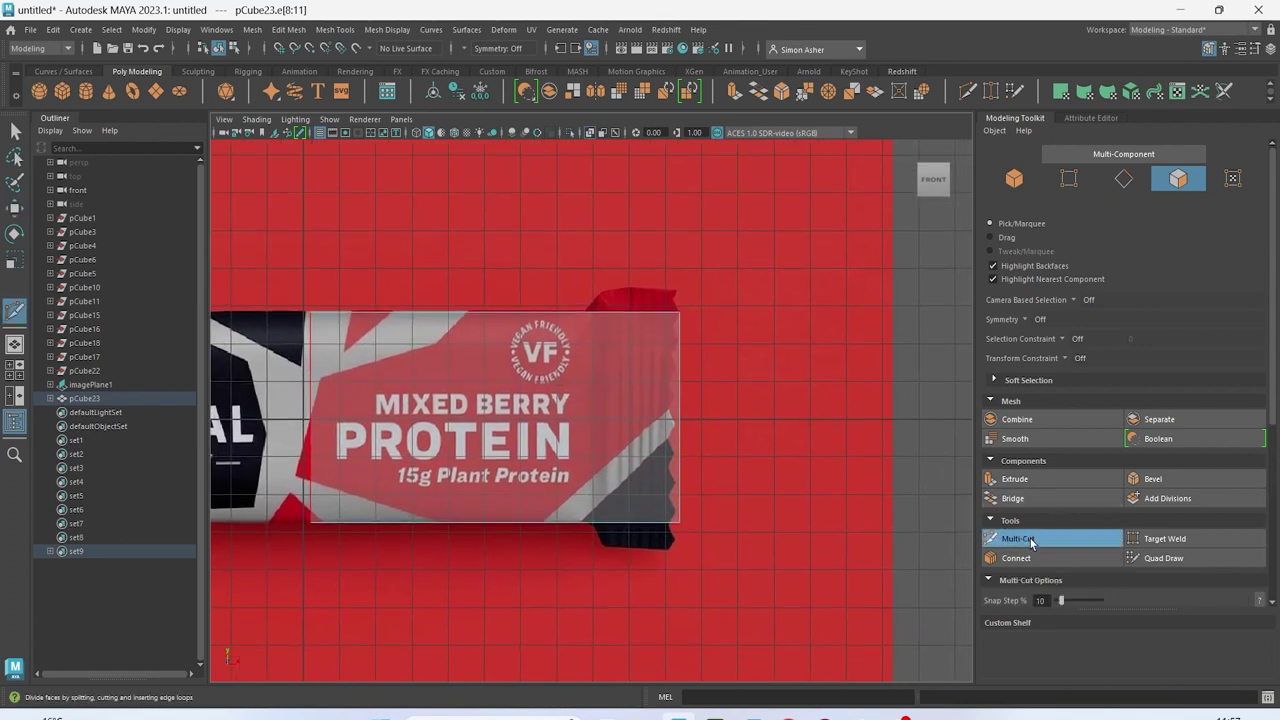
scroll(665, 325, up, 1)
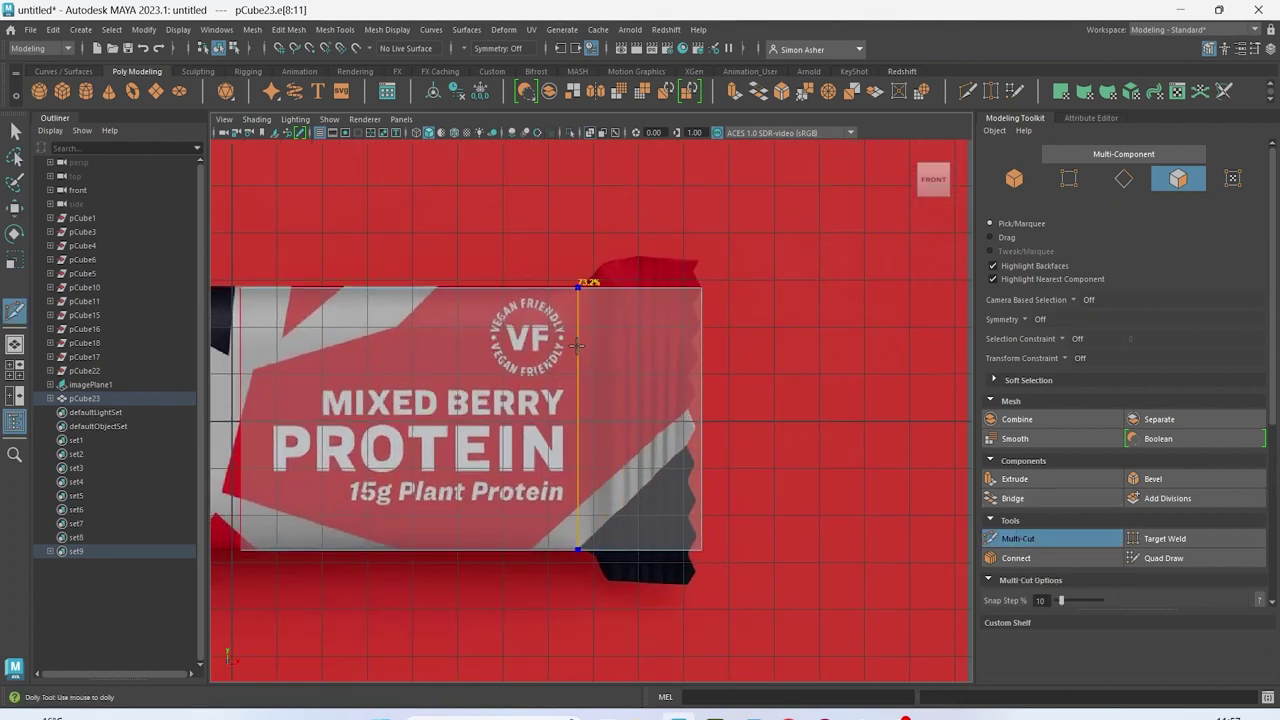
click(700, 289)
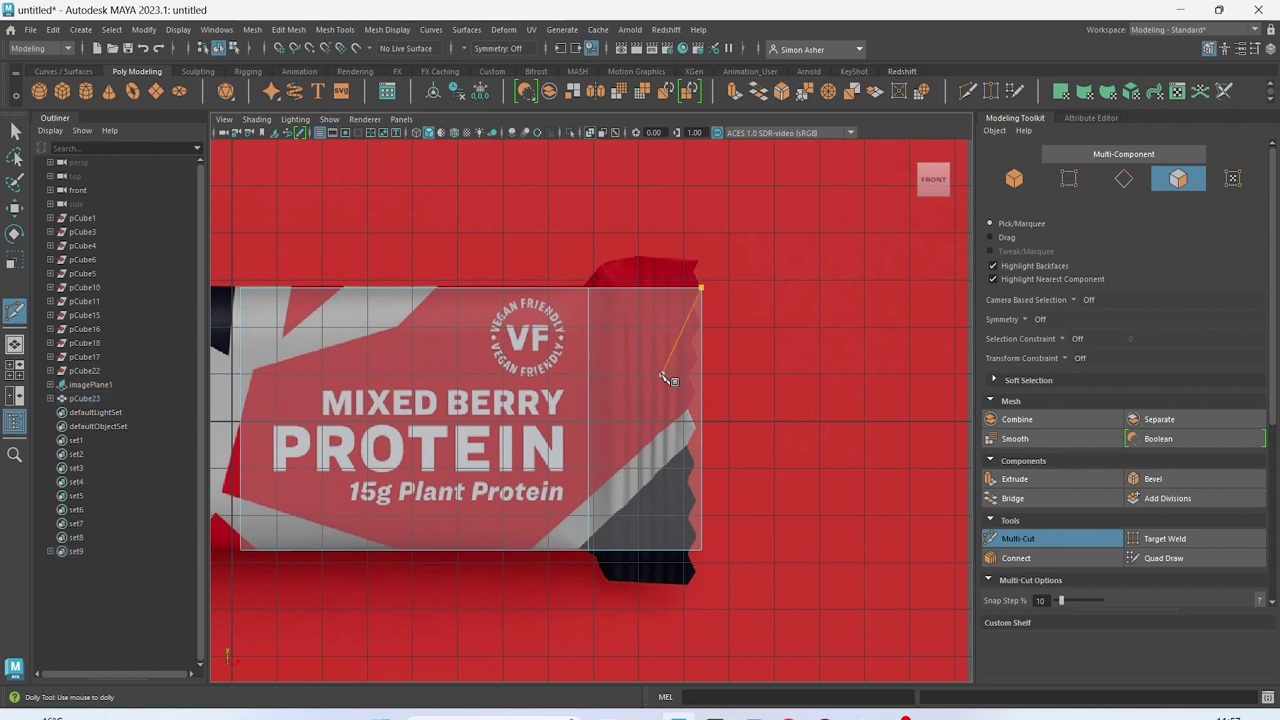
click(1043, 532)
ctrl+click(613, 299)
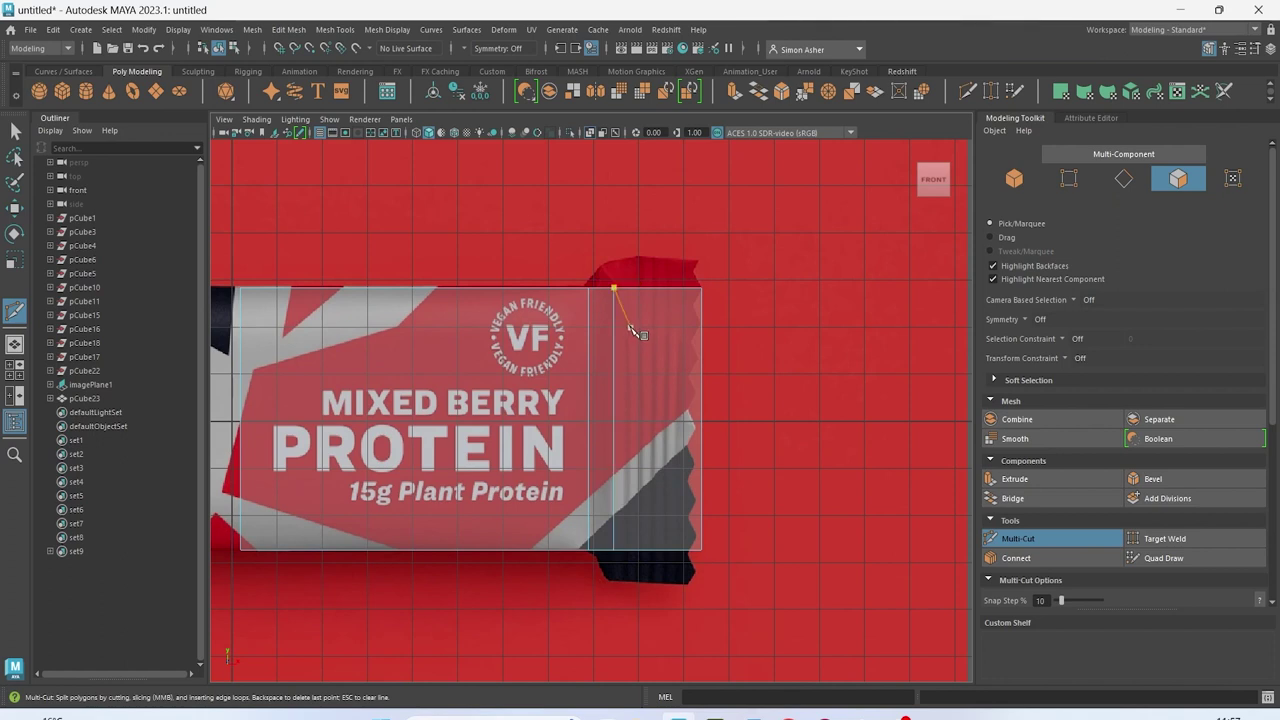
Move the end seal's upper vertices up and lower vertices down to match the flared wrapper end
key(w)
right_drag(617, 306, 572, 307)
drag(748, 316, 652, 223)
alt+middle_drag(683, 333, 661, 277)
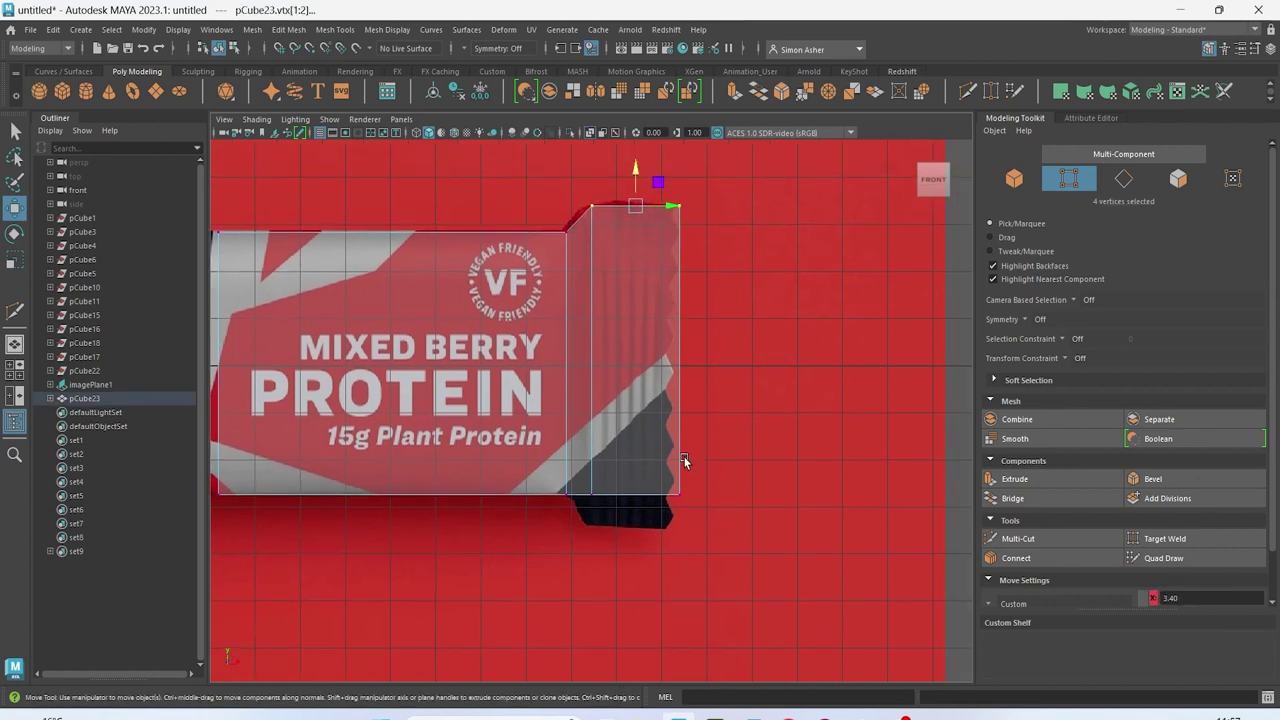
drag(595, 472, 637, 478)
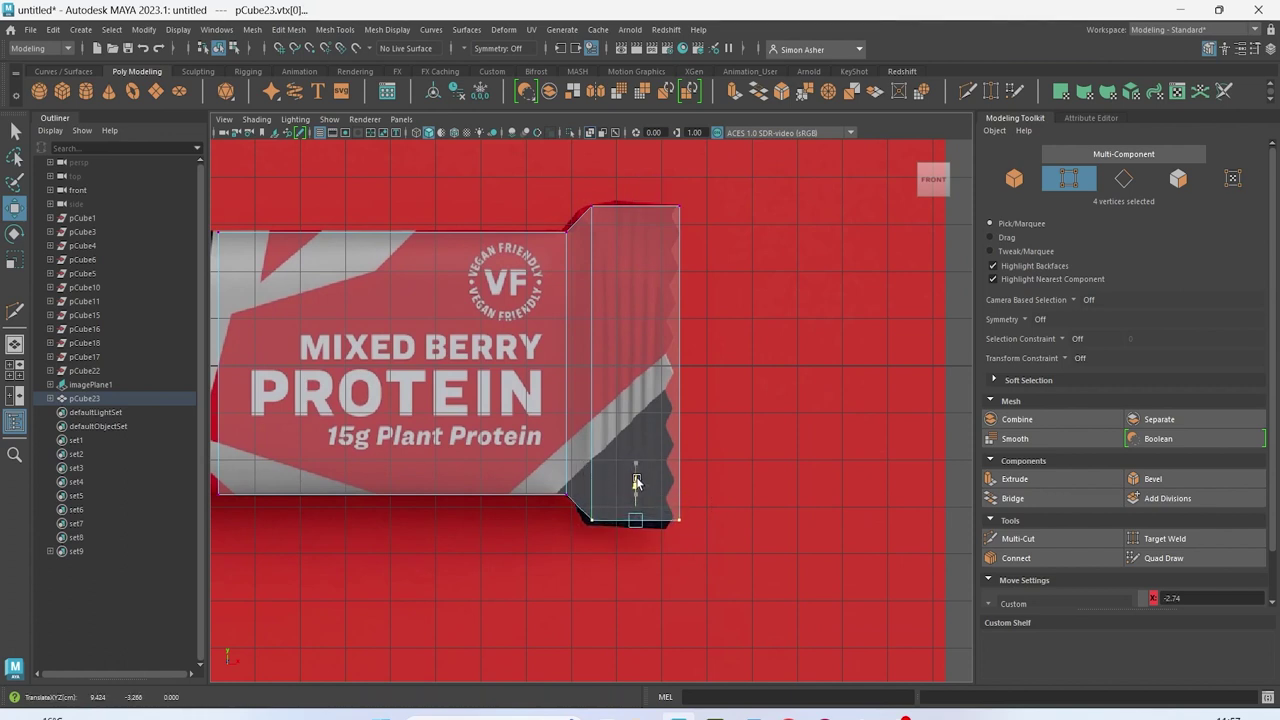
alt+middle_drag(622, 453, 752, 476)
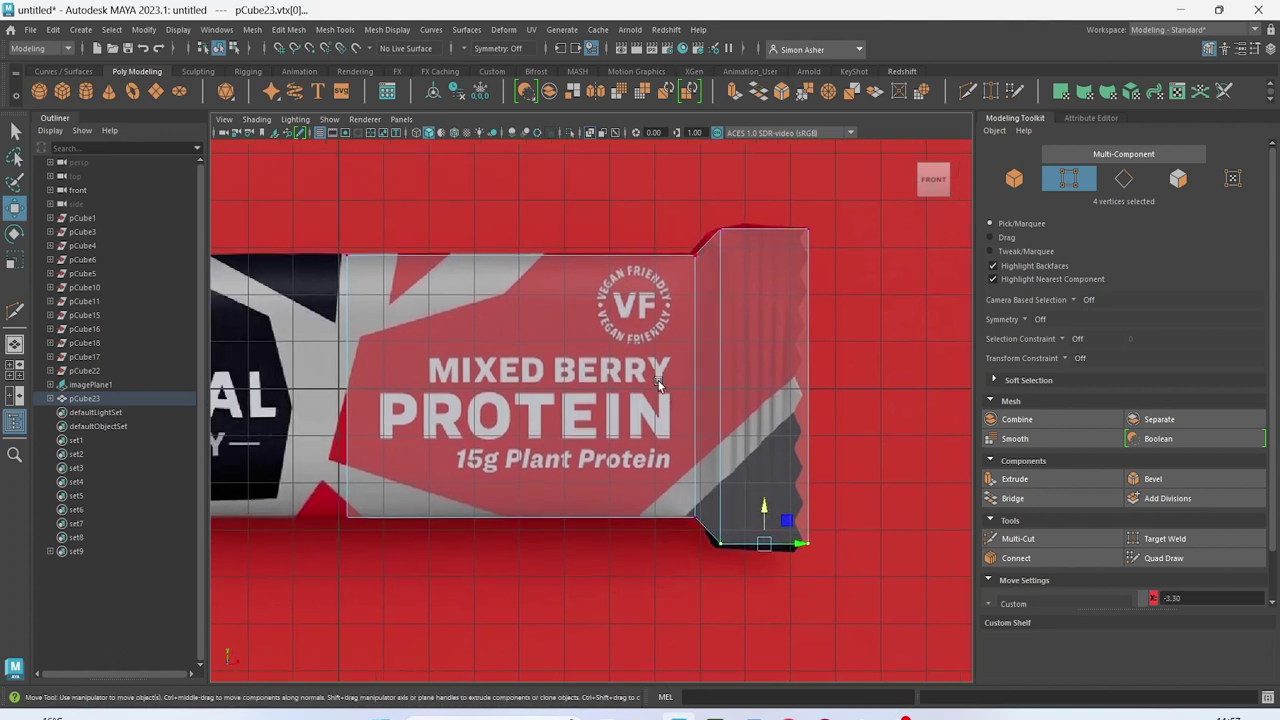
In the top view, scale the end seal's vertices along the depth to flatten it
key(space)
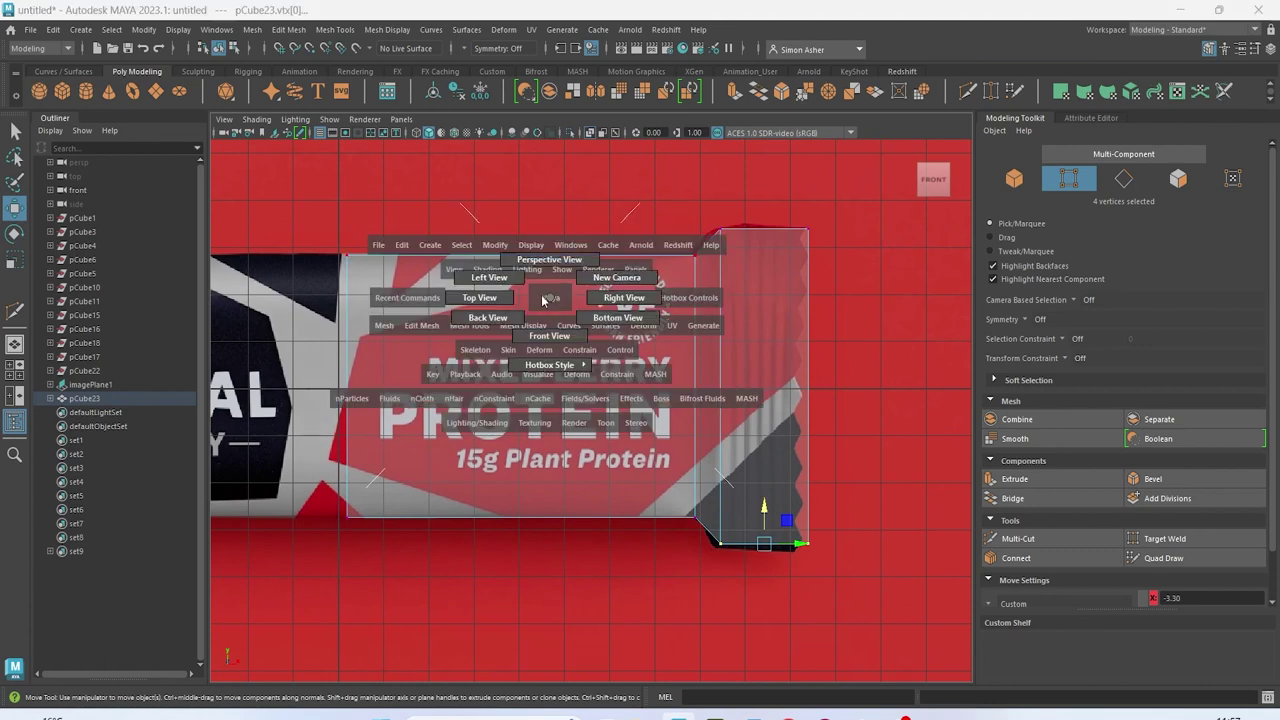
drag(549, 296, 510, 293)
alt+middle_drag(663, 355, 661, 323)
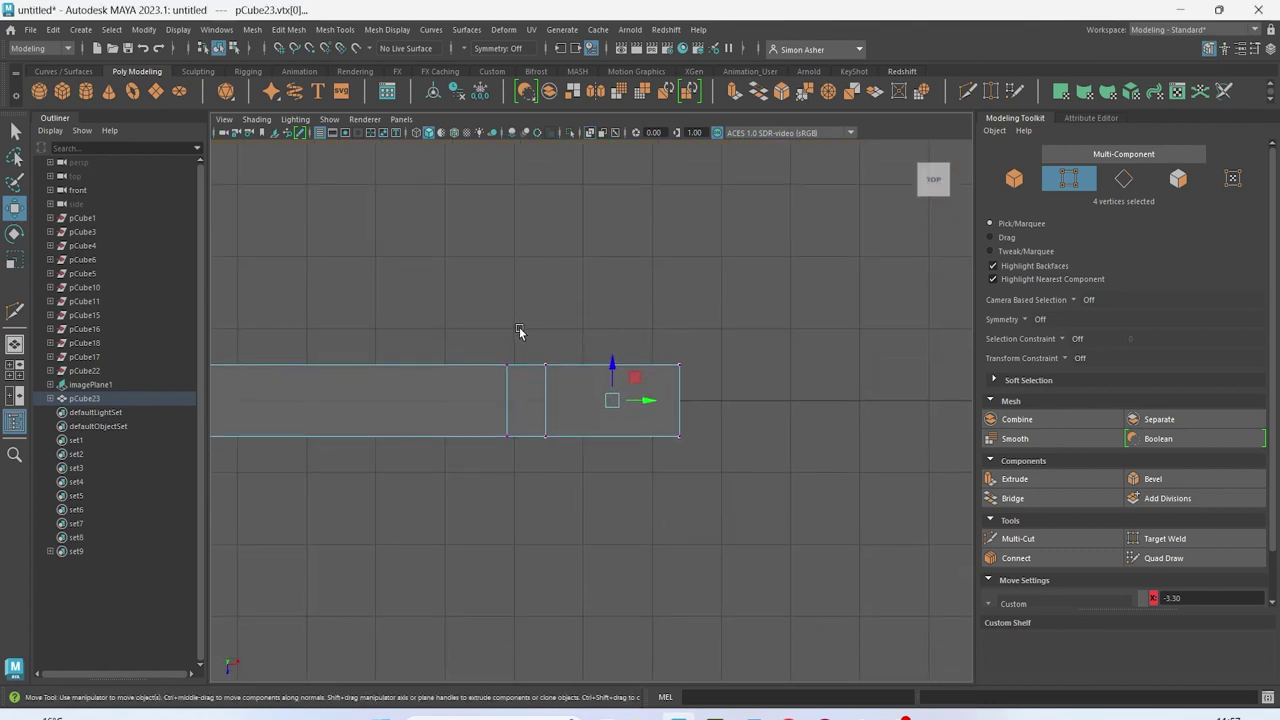
drag(562, 364, 768, 488)
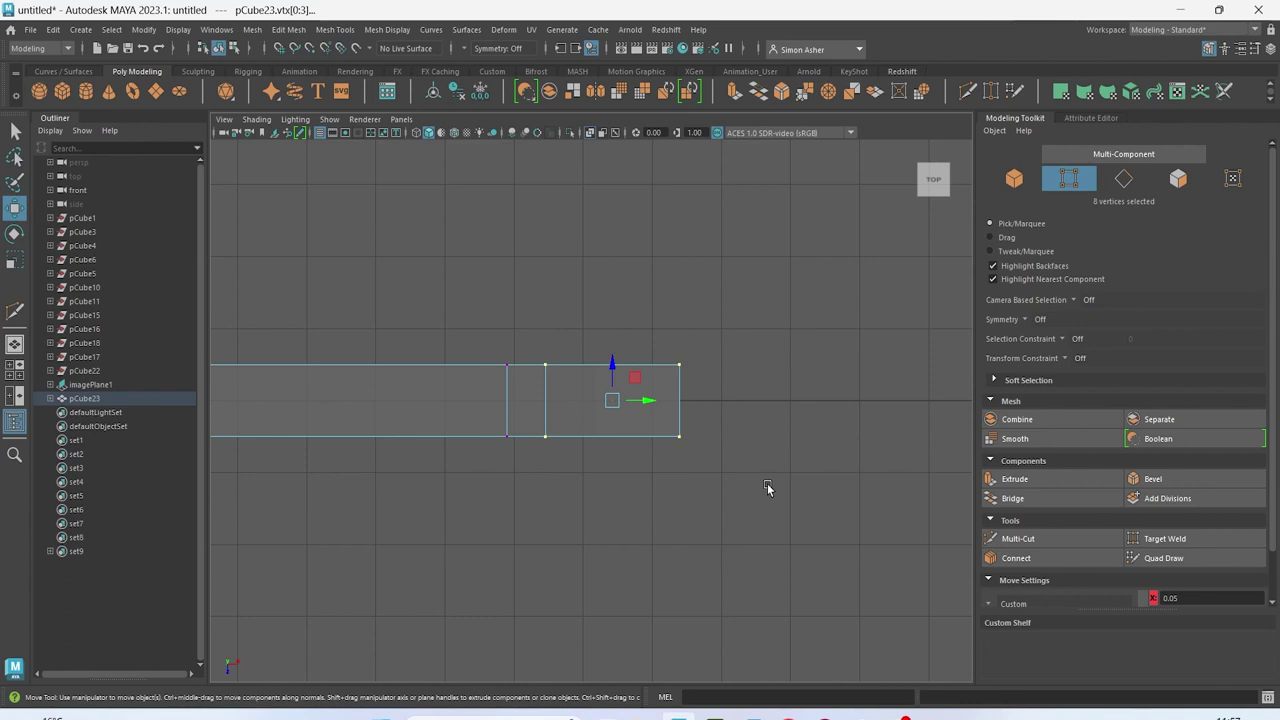
key(r)
drag(613, 375, 613, 396)
alt+middle_drag(615, 373, 728, 371)
scroll(660, 324, down, 3)
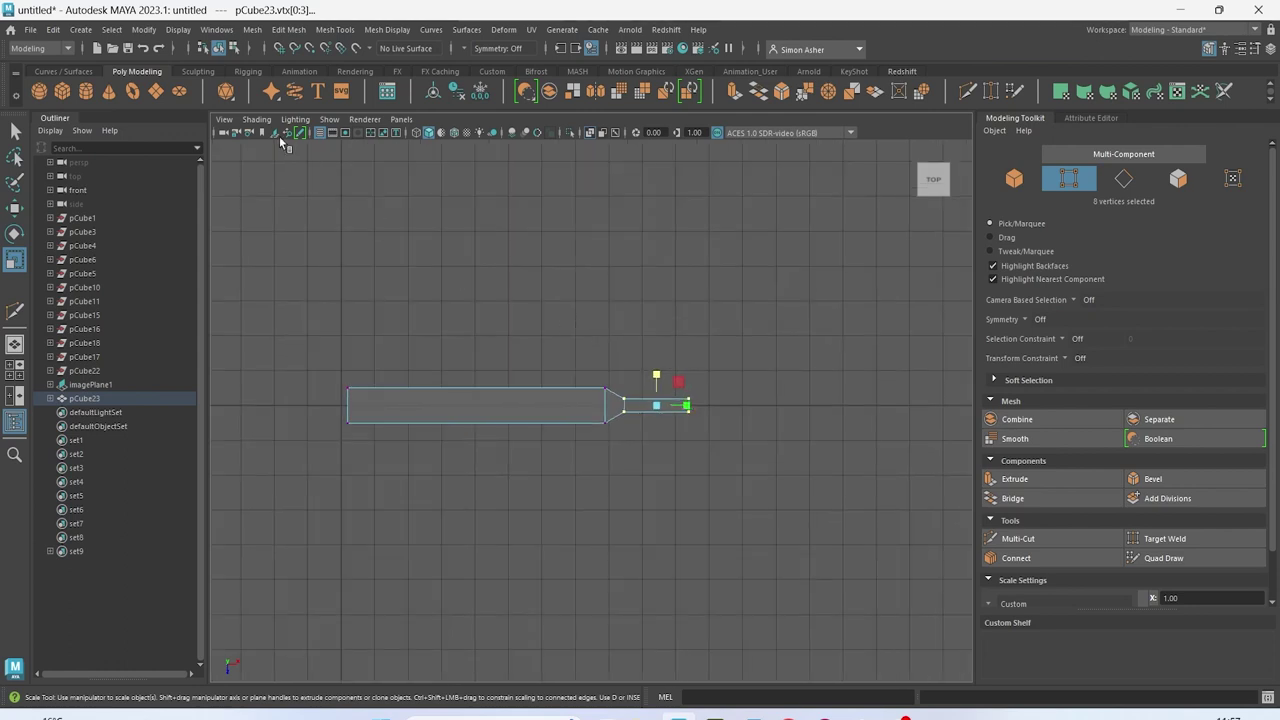
In the perspective view, move the image plane back behind the wrapper mesh and turn off X-Ray shading
key(space)
drag(349, 235, 346, 211)
mouse_move(419, 235)
alt+mouse_down()
mouse_move(429, 299)
mouse_move(466, 351)
mouse_move(523, 206)
alt+mouse_up()
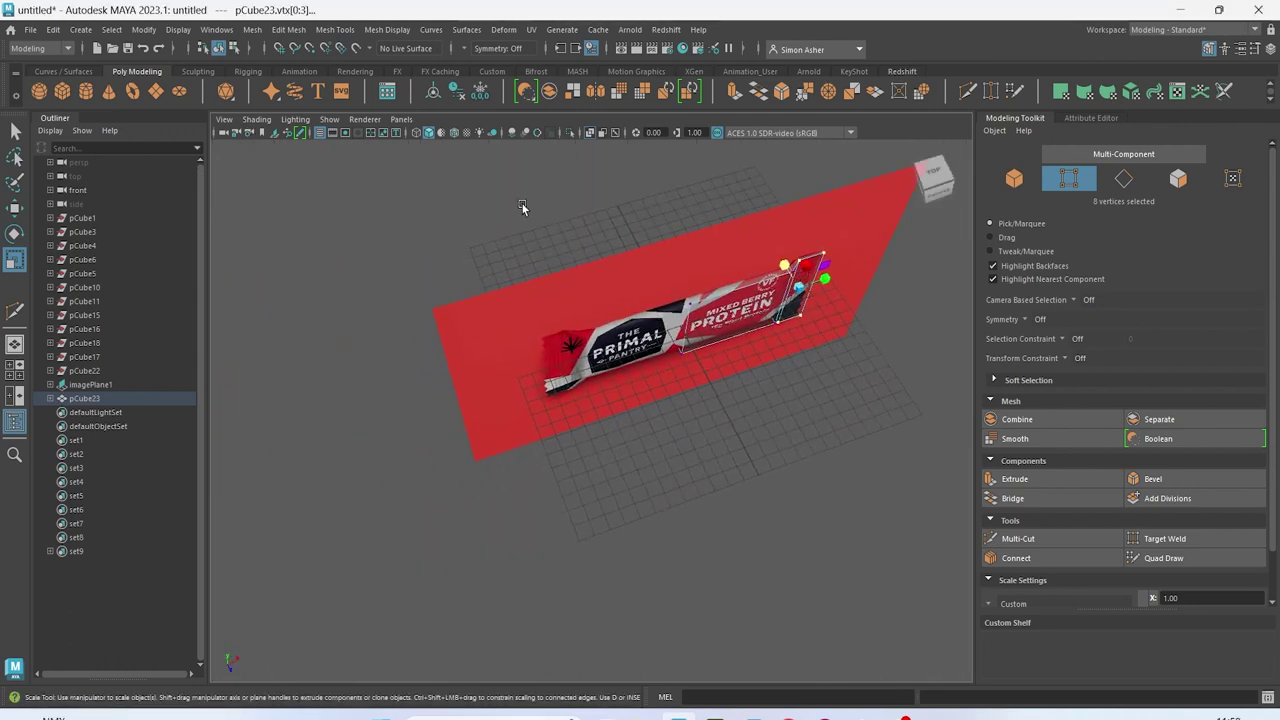
right_drag(523, 206, 586, 180)
click(578, 311)
key(w)
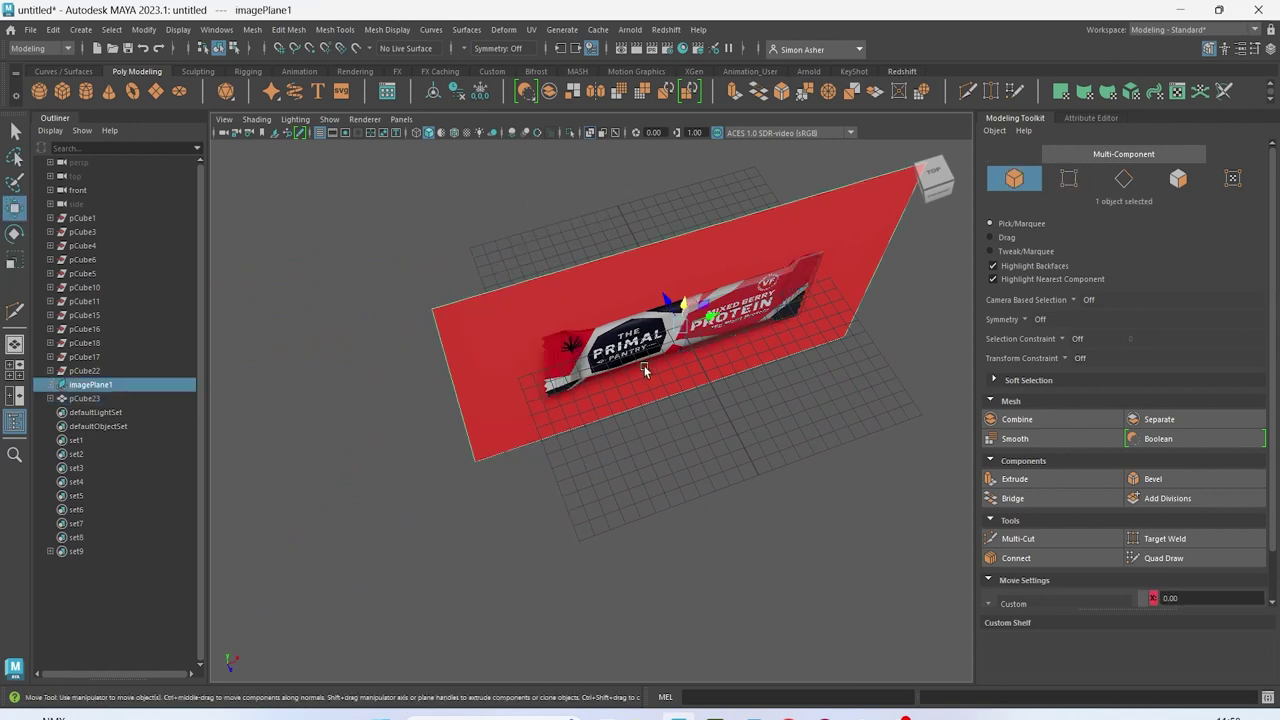
alt+drag(585, 312, 677, 336)
mouse_move(641, 280)
alt+mouse_down()
mouse_move(577, 258)
mouse_move(580, 306)
mouse_move(560, 330)
alt+mouse_up()
click(257, 119)
click(340, 259)
mouse_move(352, 266)
alt+mouse_down()
mouse_move(423, 349)
mouse_move(414, 403)
mouse_move(391, 334)
mouse_move(486, 286)
mouse_move(570, 383)
mouse_move(677, 391)
mouse_move(611, 444)
alt+mouse_up()
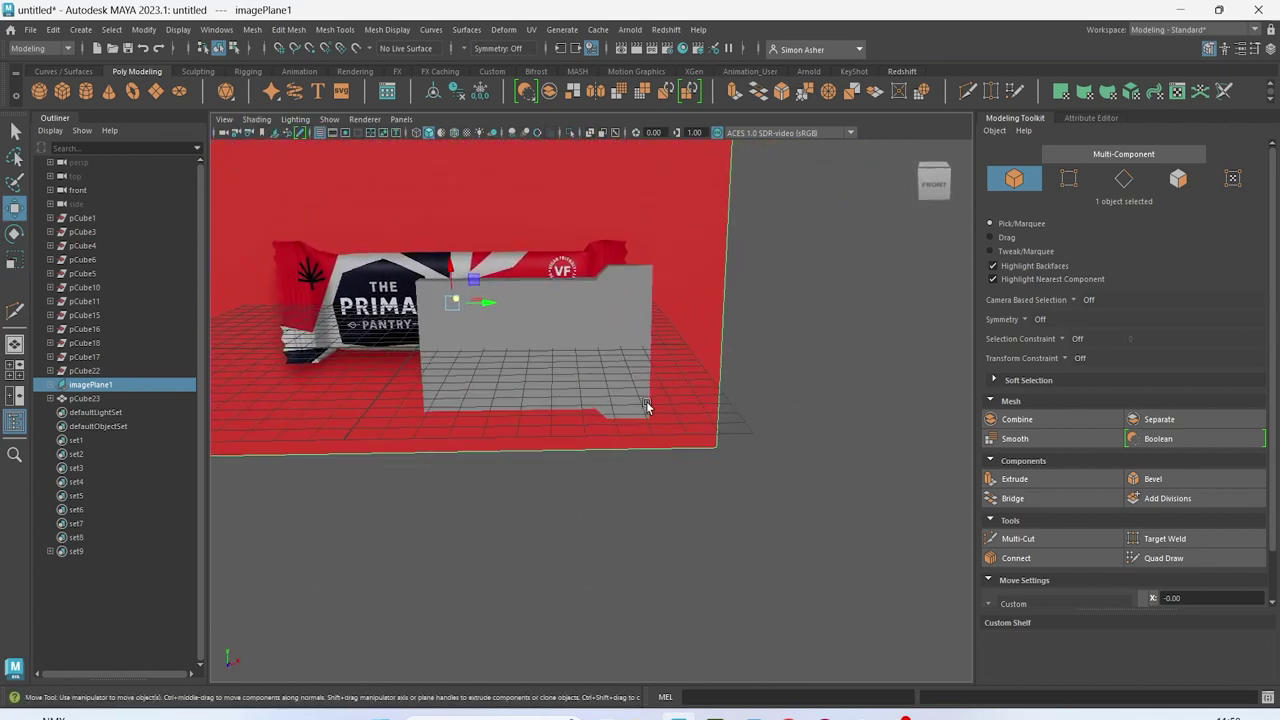
Return to the front view and turn X-Ray shading back on
key(space)
drag(825, 272, 825, 303)
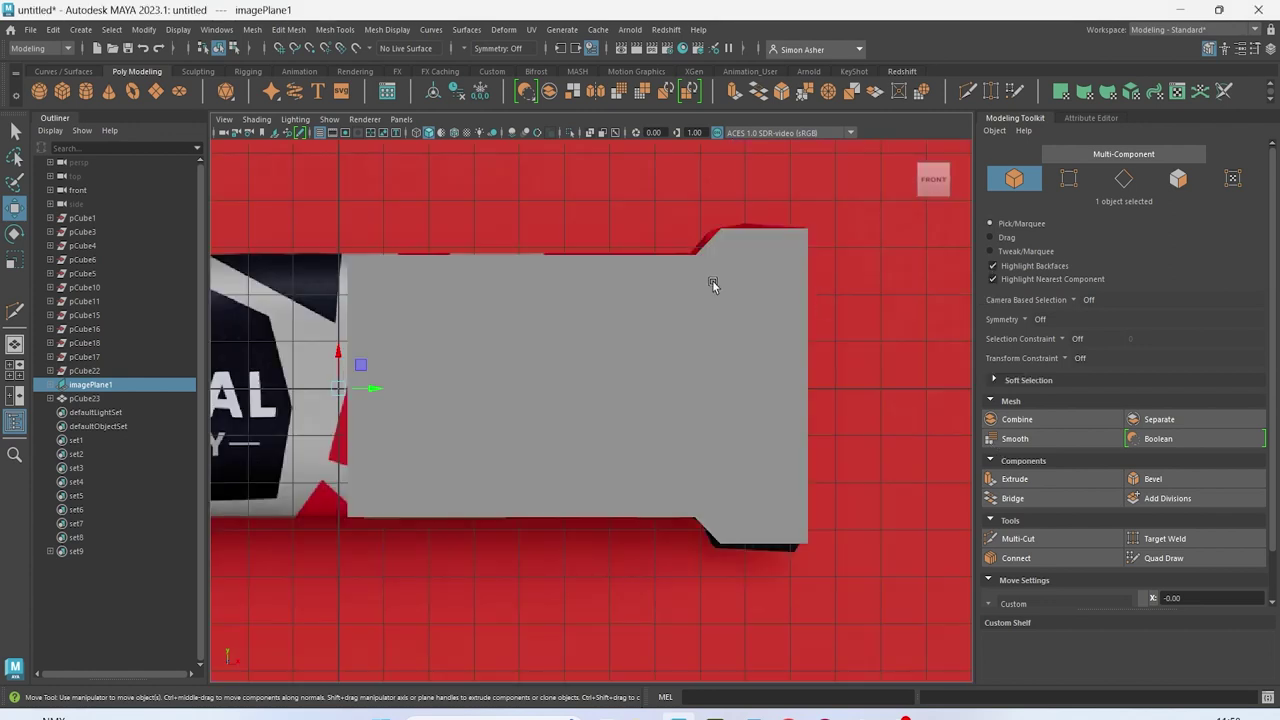
alt+middle_drag(712, 281, 558, 313)
click(256, 119)
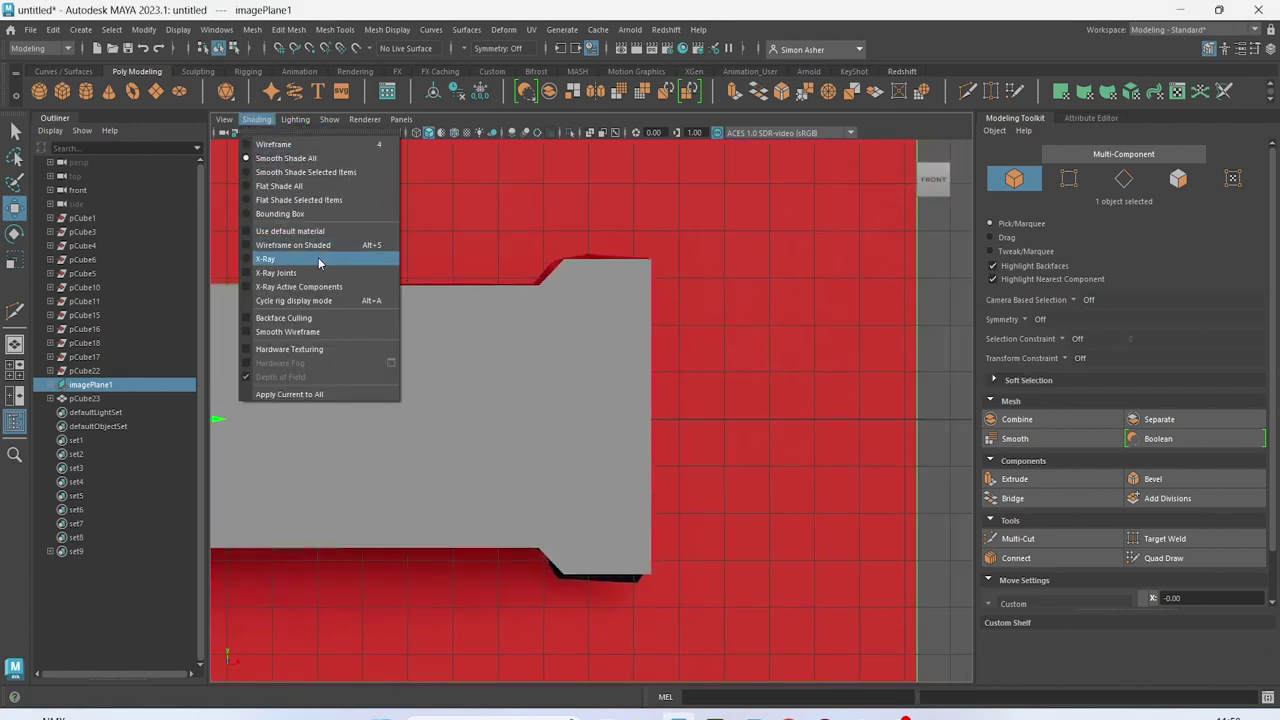
click(318, 257)
Insert a horizontal edge loop through the middle of the wrapper mesh and select it
alt+middle_drag(402, 254, 375, 240)
click(1018, 538)
alt+right_drag(708, 462, 728, 465)
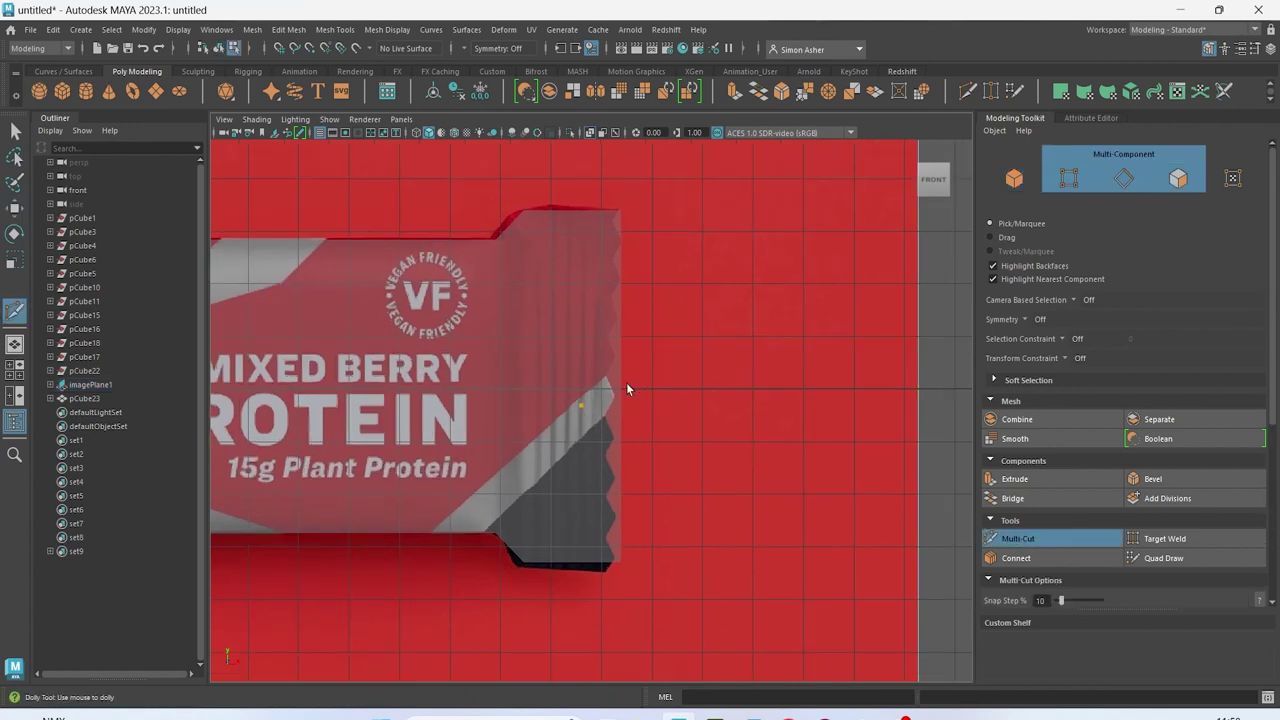
key(q)
right_drag(452, 404, 488, 292)
click(1020, 538)
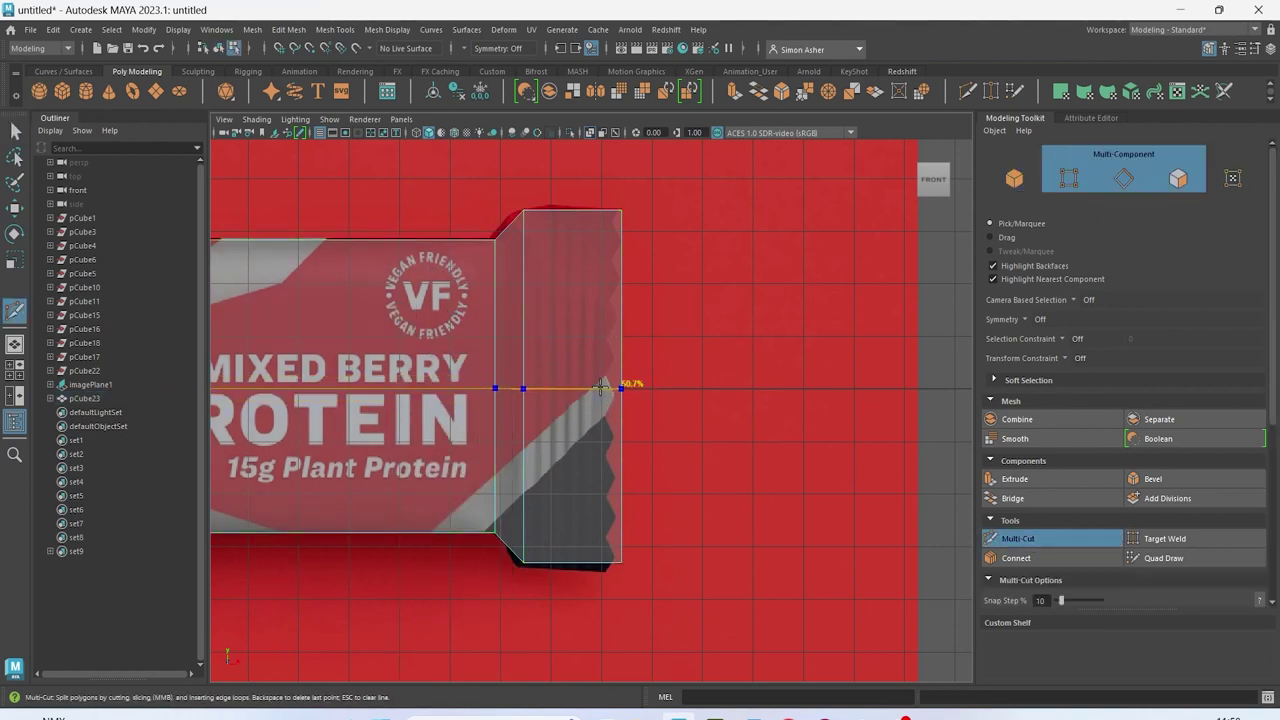
scroll(590, 425, down, 2)
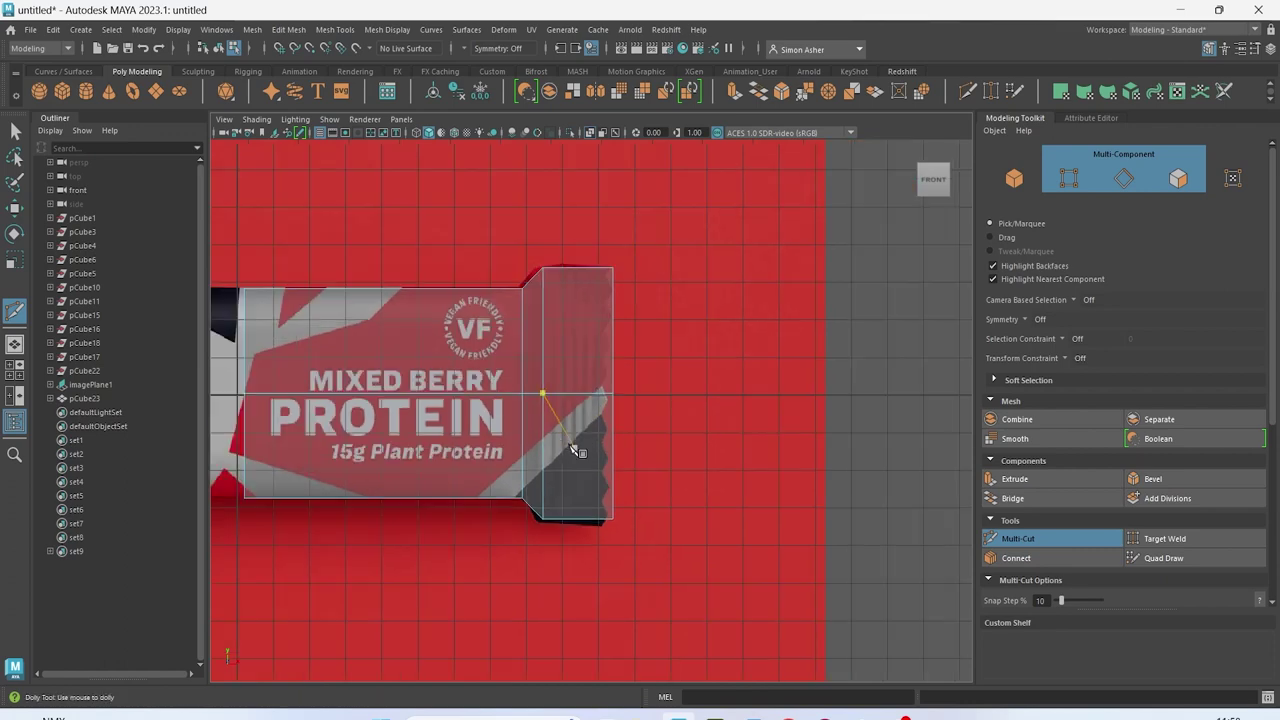
key(w)
scroll(562, 440, up, 4)
right_drag(555, 314, 554, 286)
click(592, 391)
Try beveling the middle edge loop with Fraction 1 and 7 segments
key(ctrl+b)
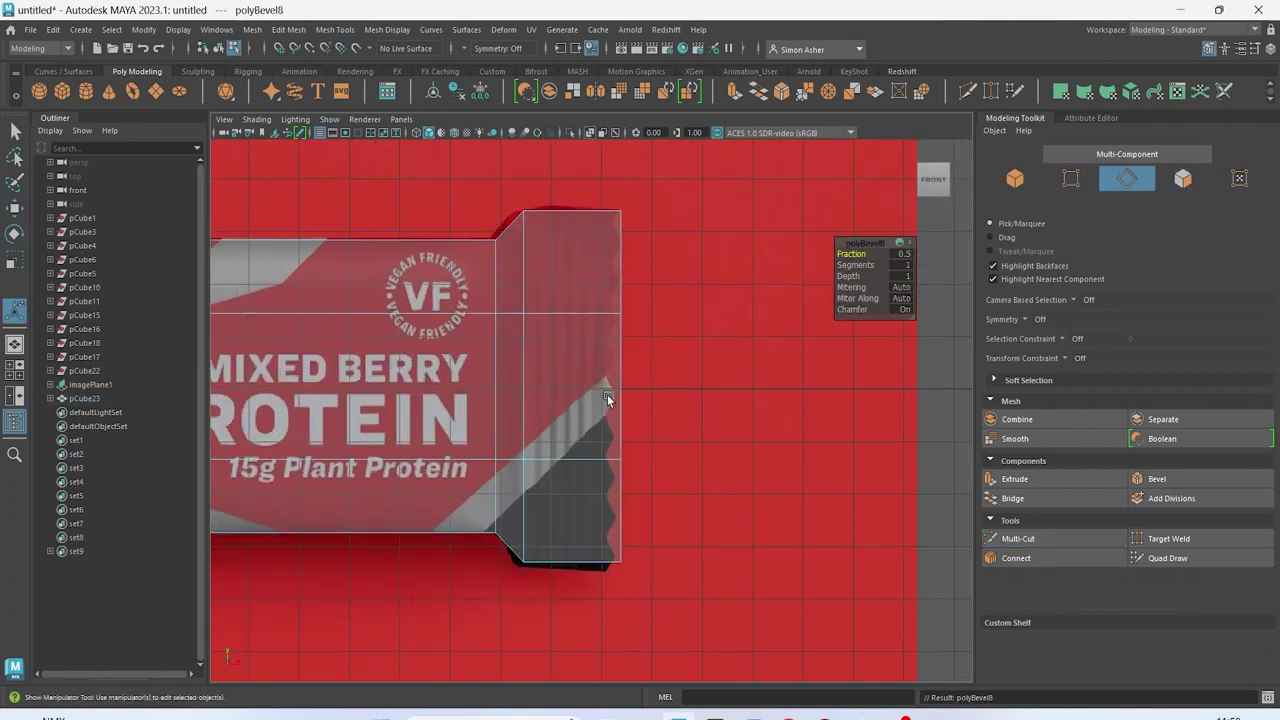
drag(847, 252, 889, 270)
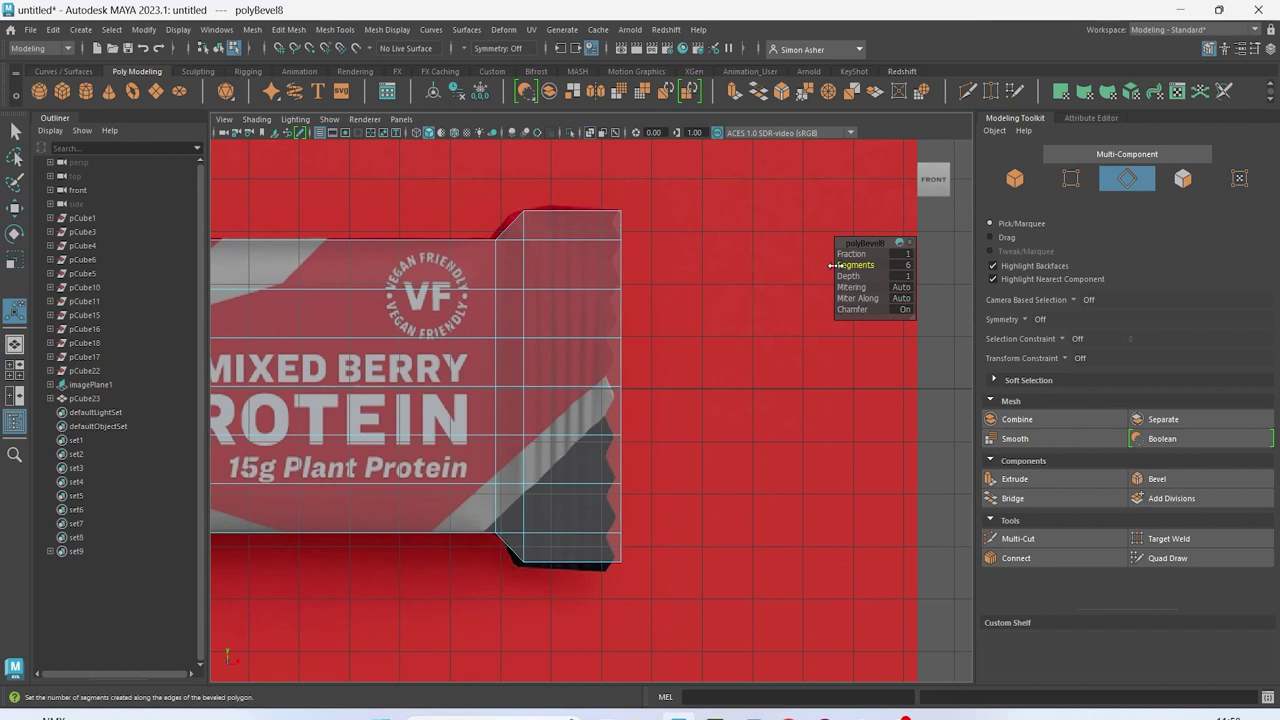
drag(848, 265, 858, 265)
Delete the bevel's outermost horizontal loops and insert edge loops closer to the mesh's upper and lower edges
right_drag(558, 286, 557, 250)
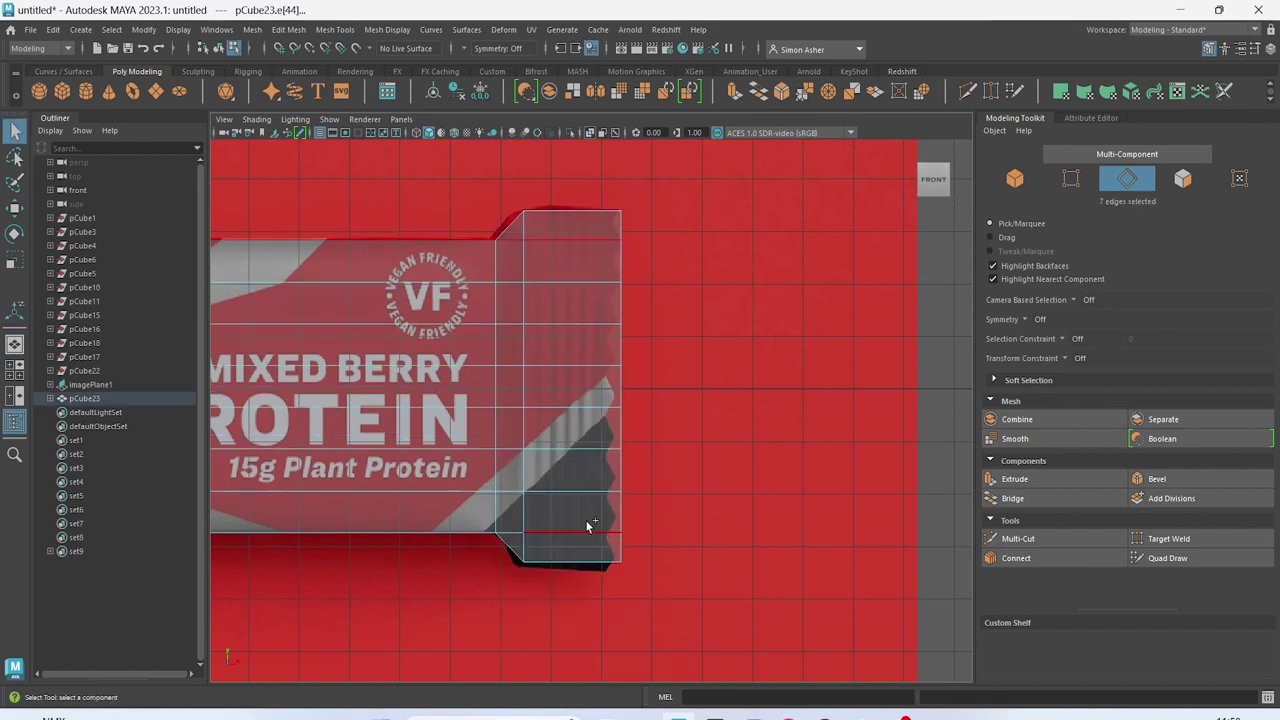
key(Delete)
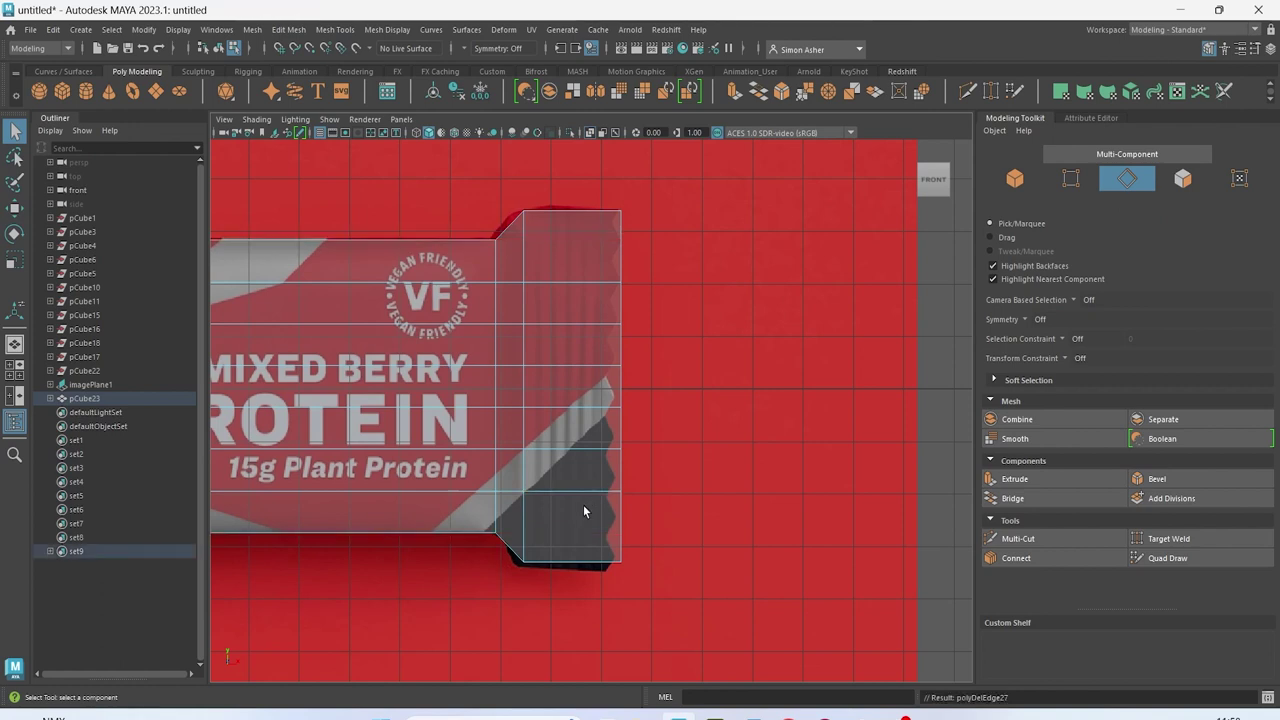
click(1040, 538)
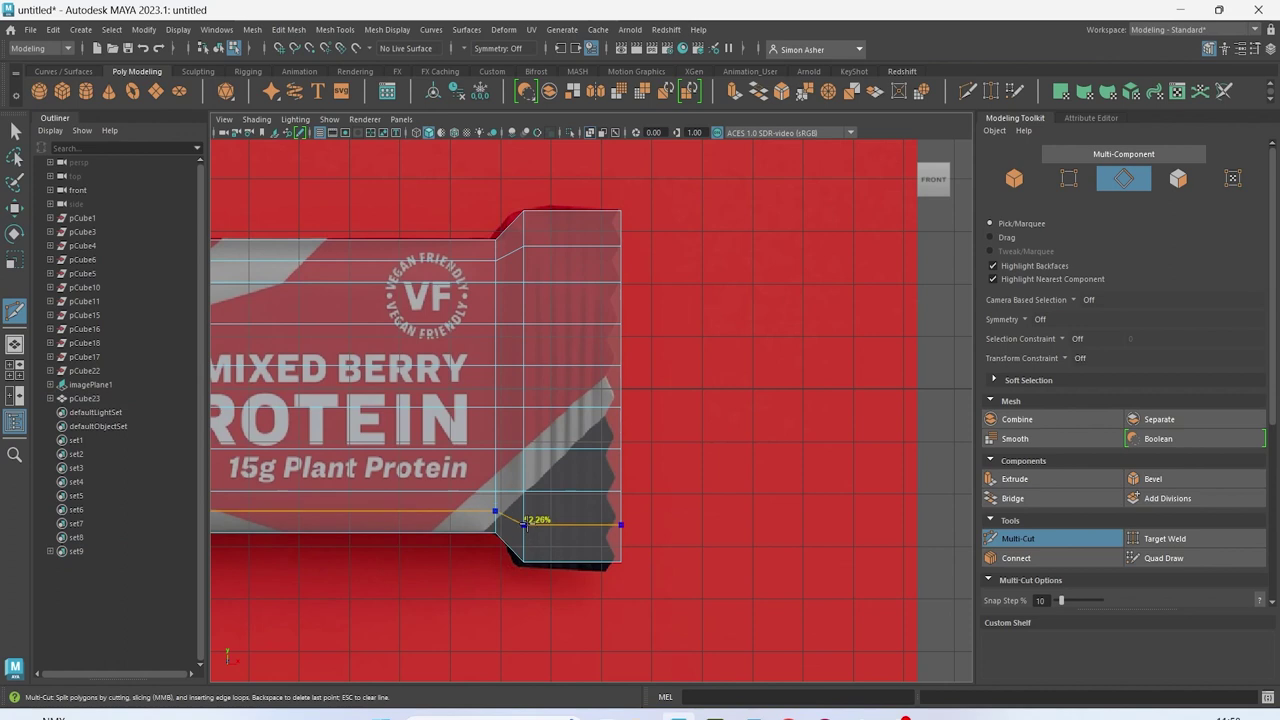
scroll(523, 522, up, 1)
key(w)
Select alternate vertices along the outer edge of the end seal
right_drag(556, 237, 519, 240)
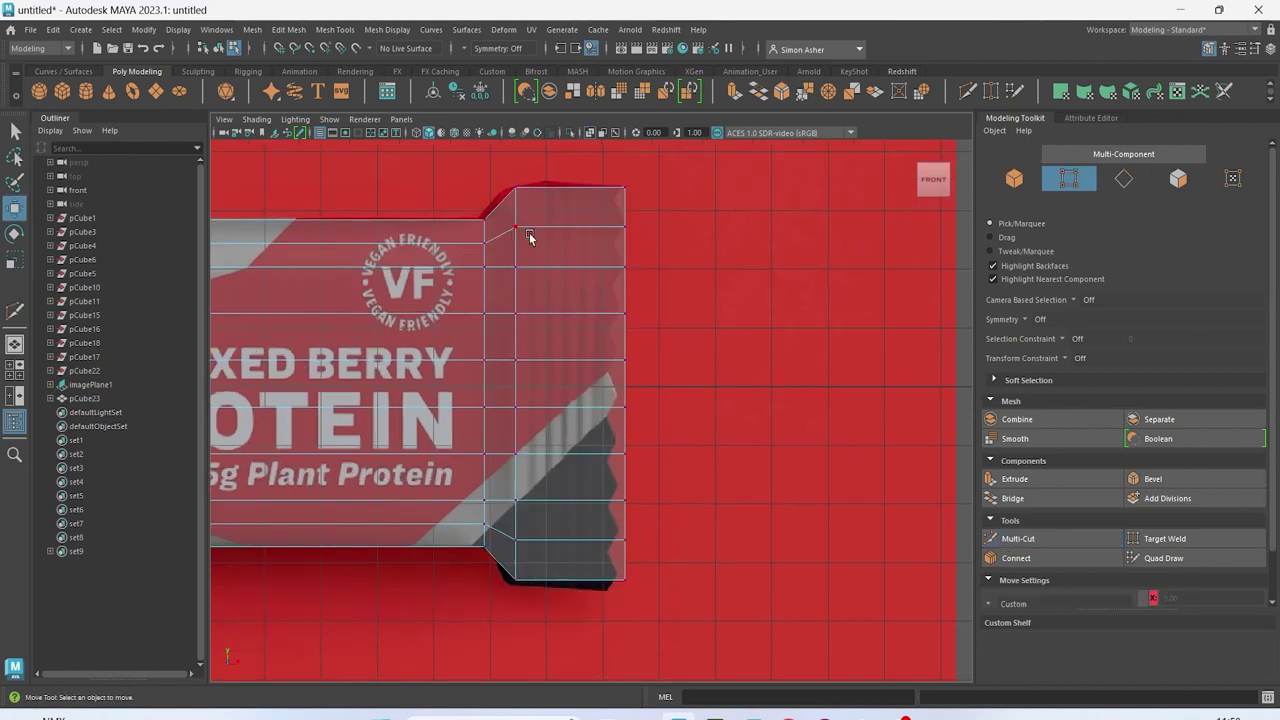
drag(606, 212, 606, 211)
shift+drag(650, 330, 610, 308)
shift+drag(658, 432, 604, 392)
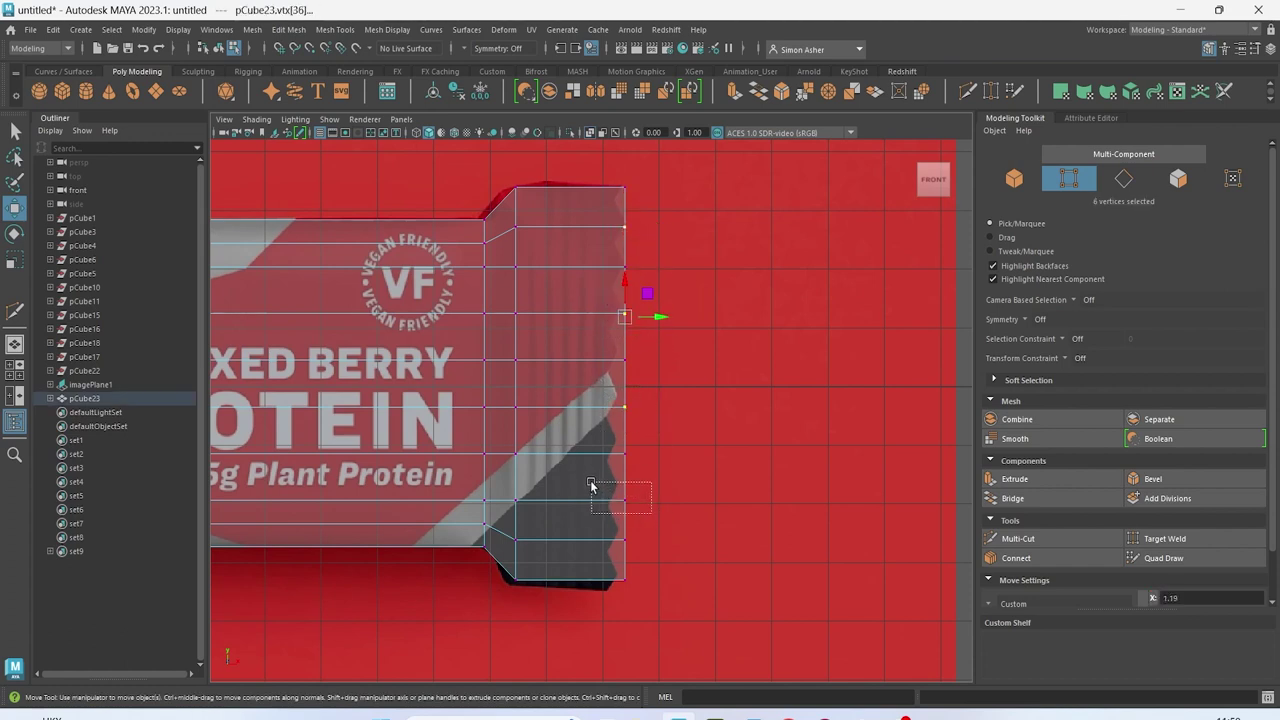
shift+drag(651, 513, 585, 484)
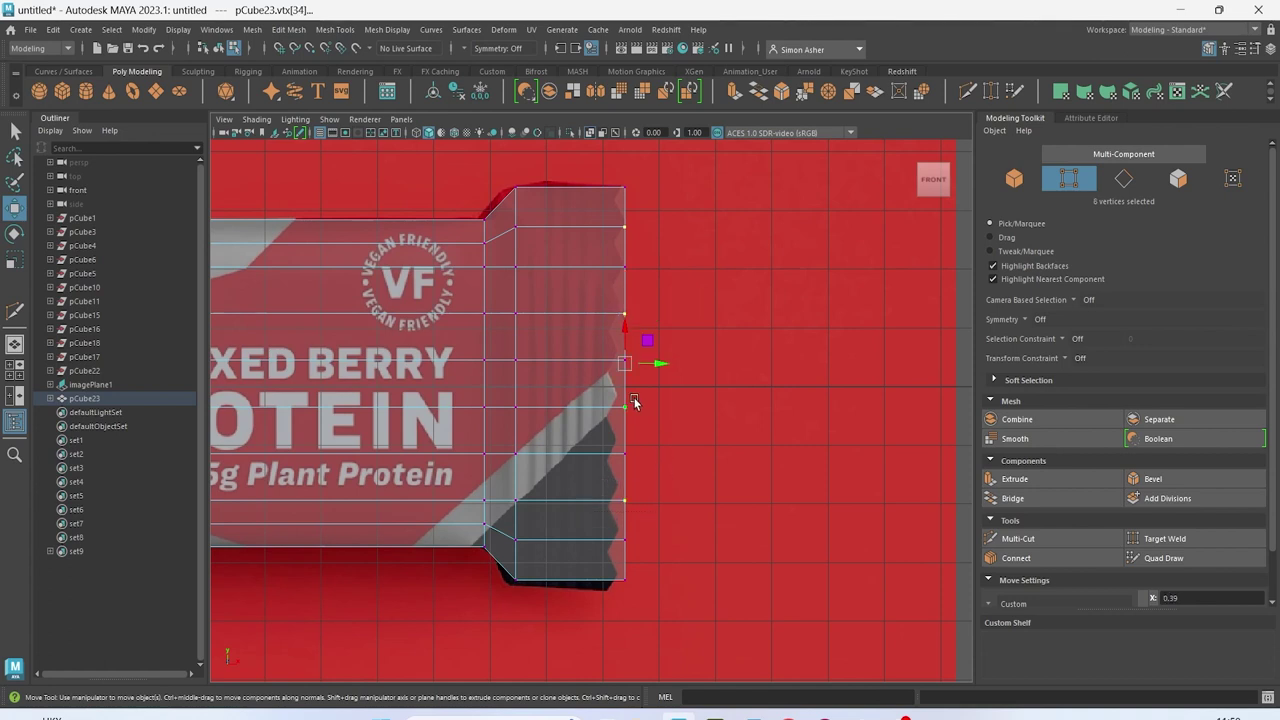
Undo the vertex selection, the added and deleted loops, and the bevel of the middle edge loop
key(ctrl+z)
key(ctrl+z)
key(ctrl+z)
key(ctrl+z)
key(ctrl+z)
key(ctrl+z)
key(ctrl+z)
key(ctrl+z)
key(ctrl+z)
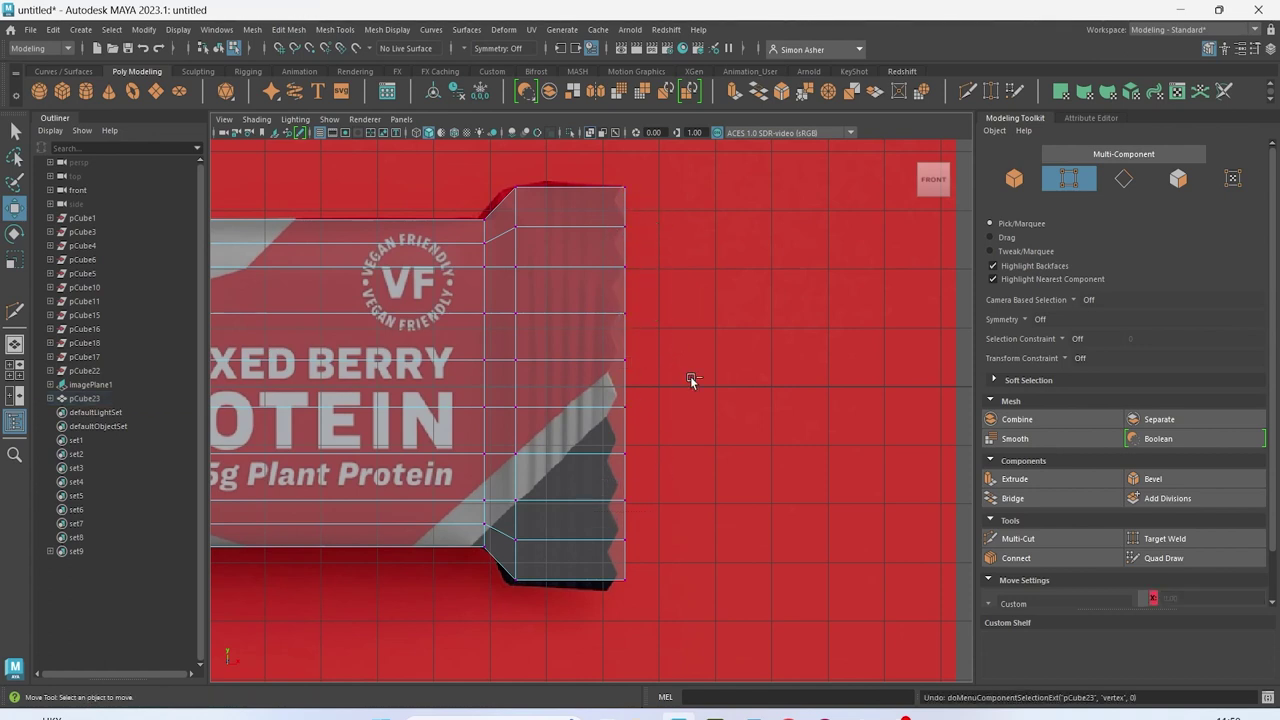
key(ctrl+z)
key(ctrl+z)
key(ctrl+z)
key(ctrl+z)
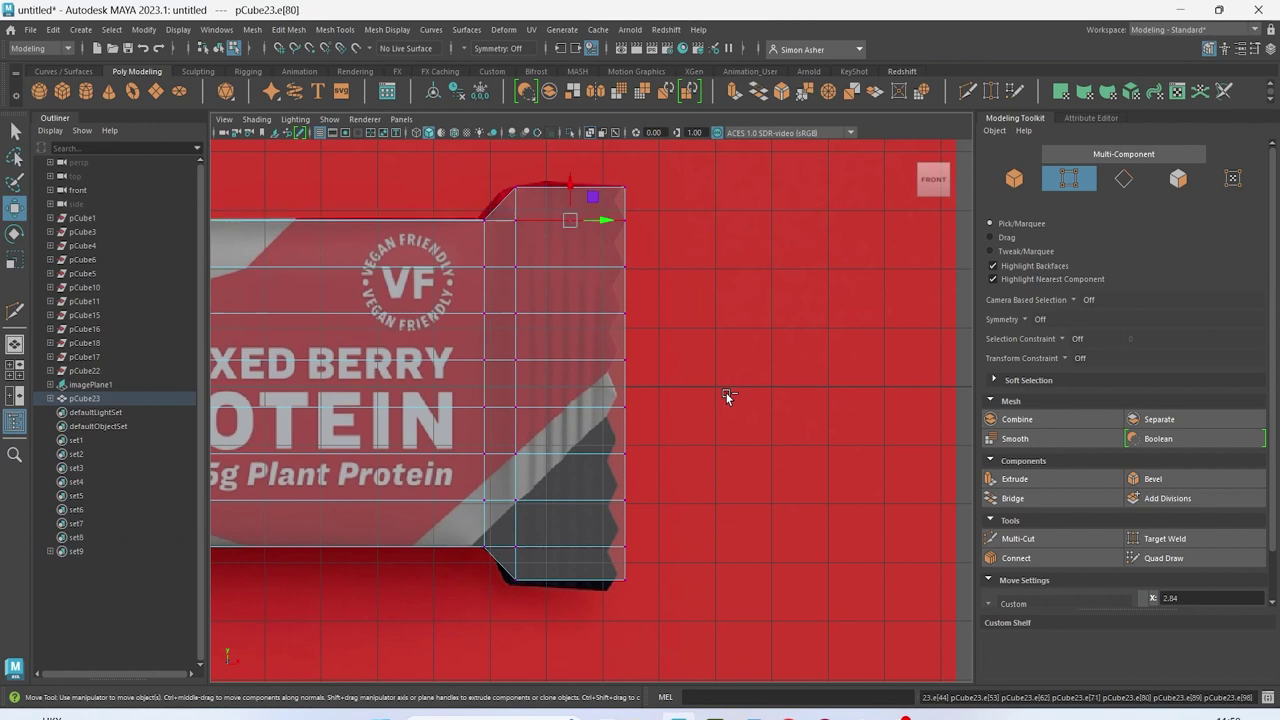
key(ctrl+z)
key(ctrl+z)
key(ctrl+z)
key(ctrl+z)
key(ctrl+z)
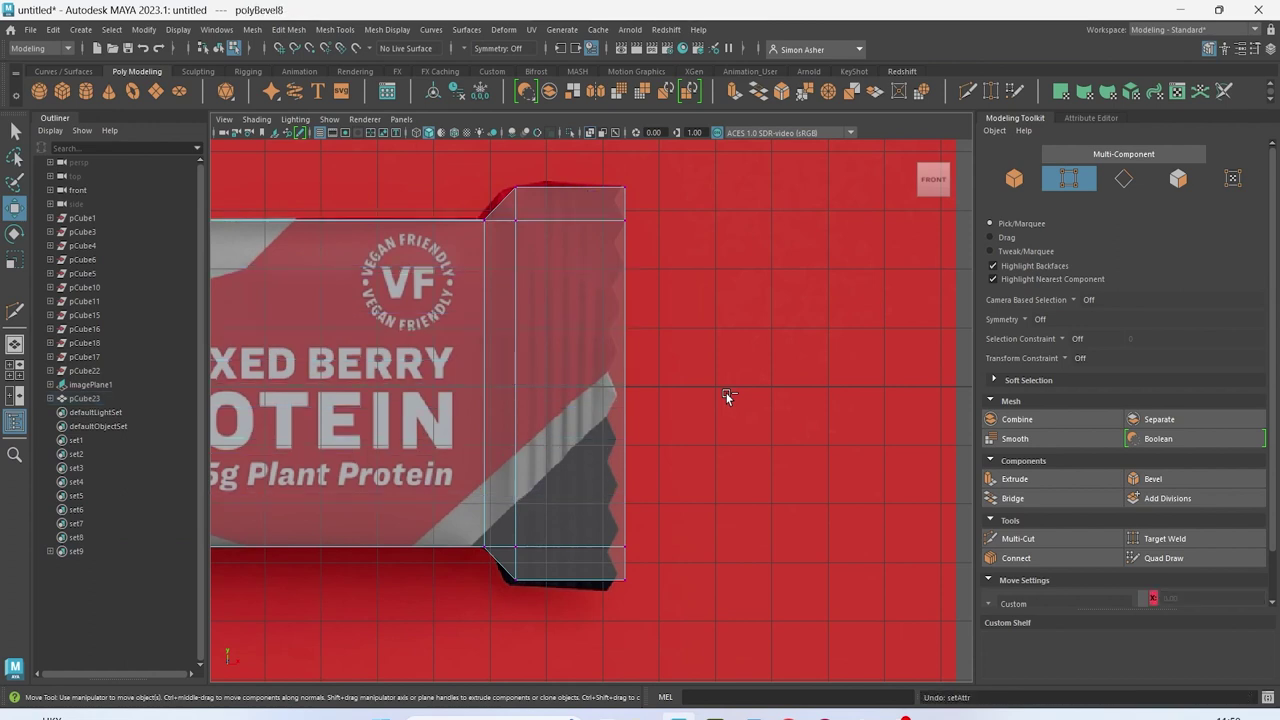
Bevel the middle horizontal edge loop with Fraction 1 and 8 segments
key(ctrl+b)
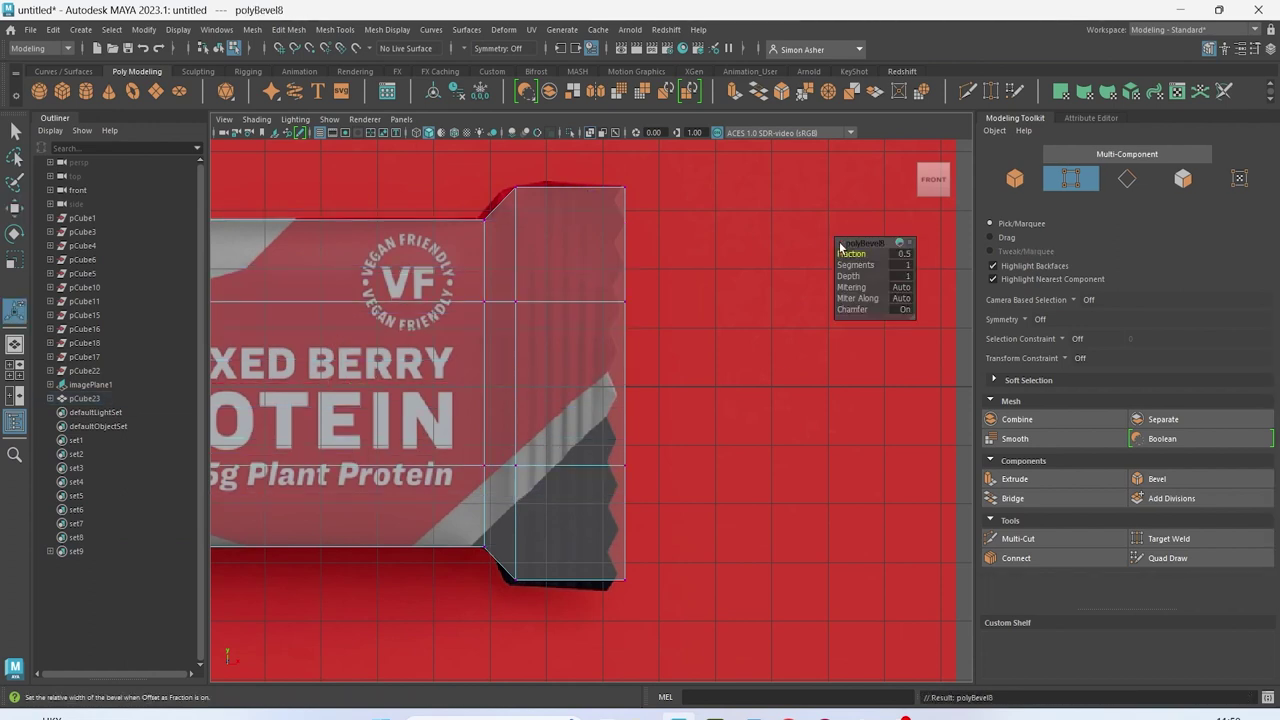
drag(849, 255, 888, 274)
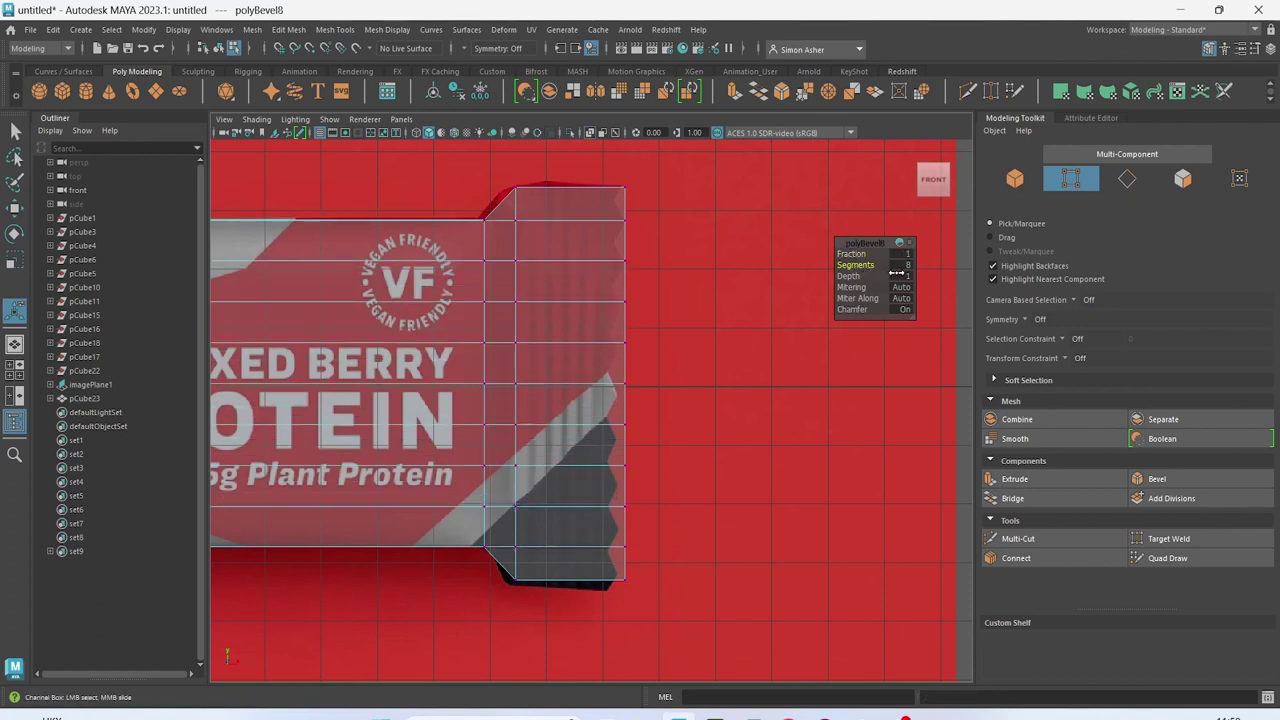
Replace the outermost bevel loops with horizontal edge loops midway between the remaining loops and the mesh's upper and lower edges
right_drag(566, 302, 562, 248)
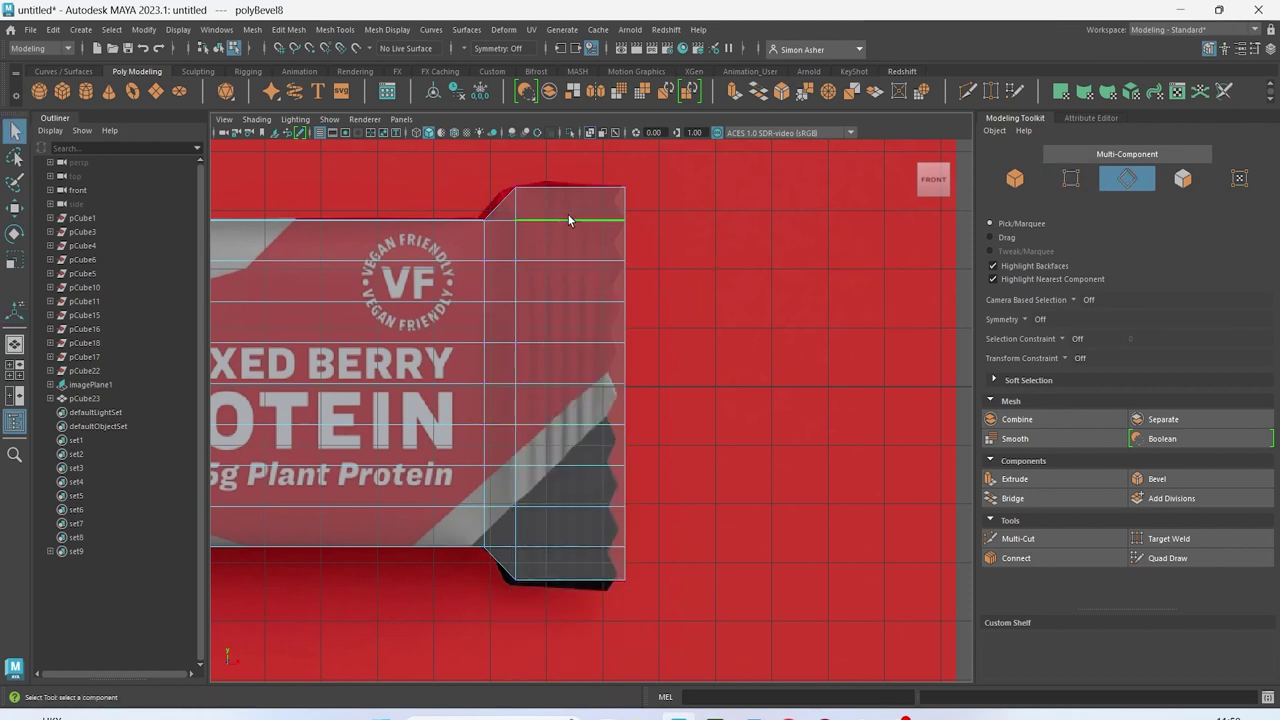
double_click(568, 218)
key(Delete)
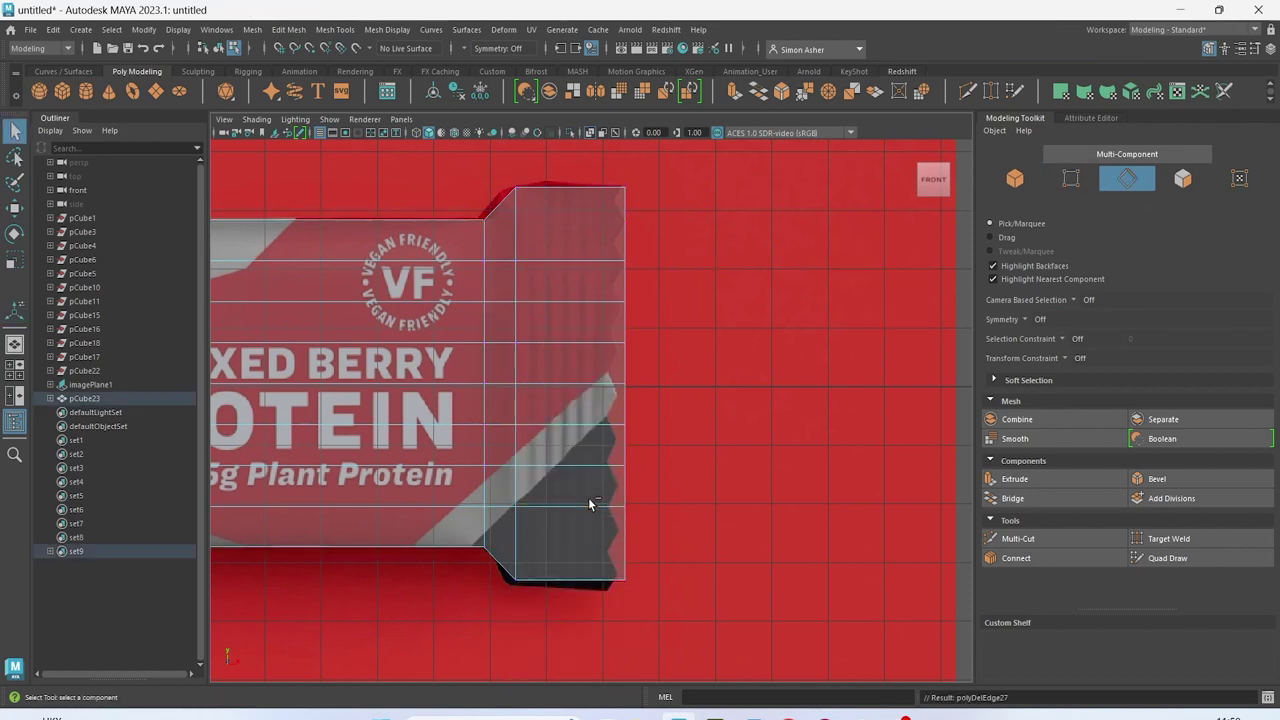
click(1090, 540)
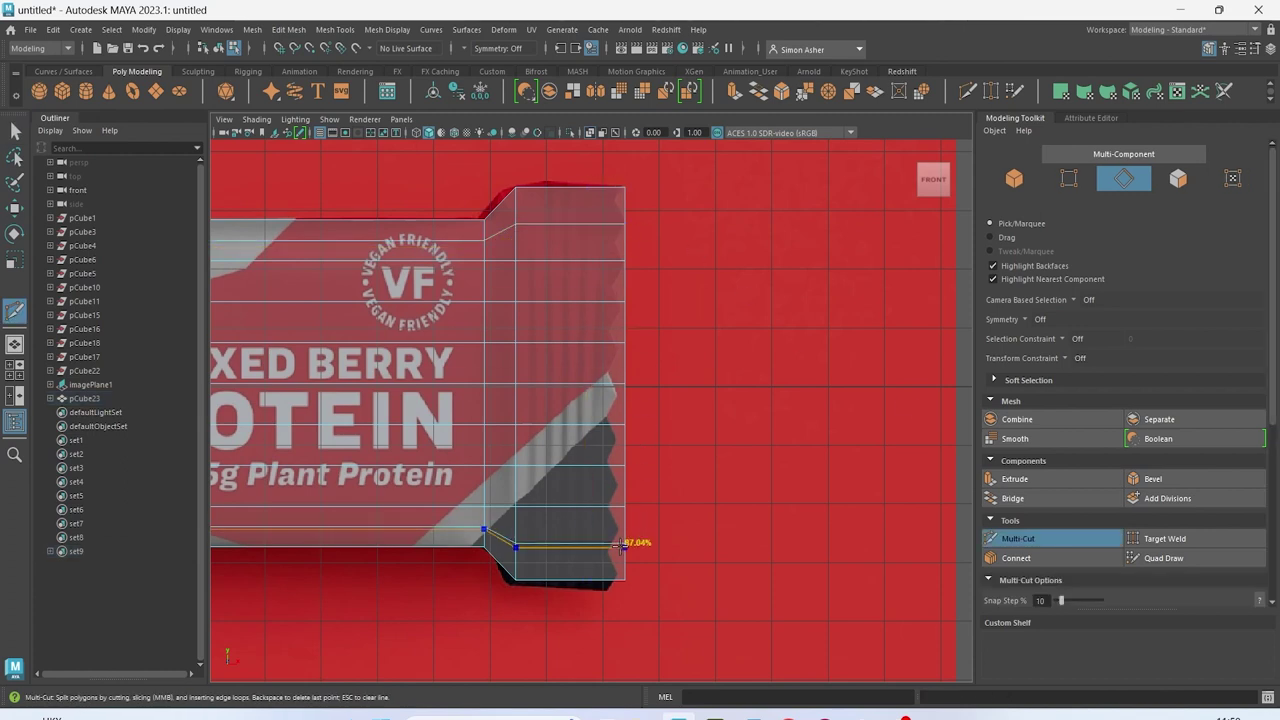
key(w)
Move every other vertex on the end seal's outer edge inward to form a zigzag matching the reference
right_drag(537, 312, 468, 312)
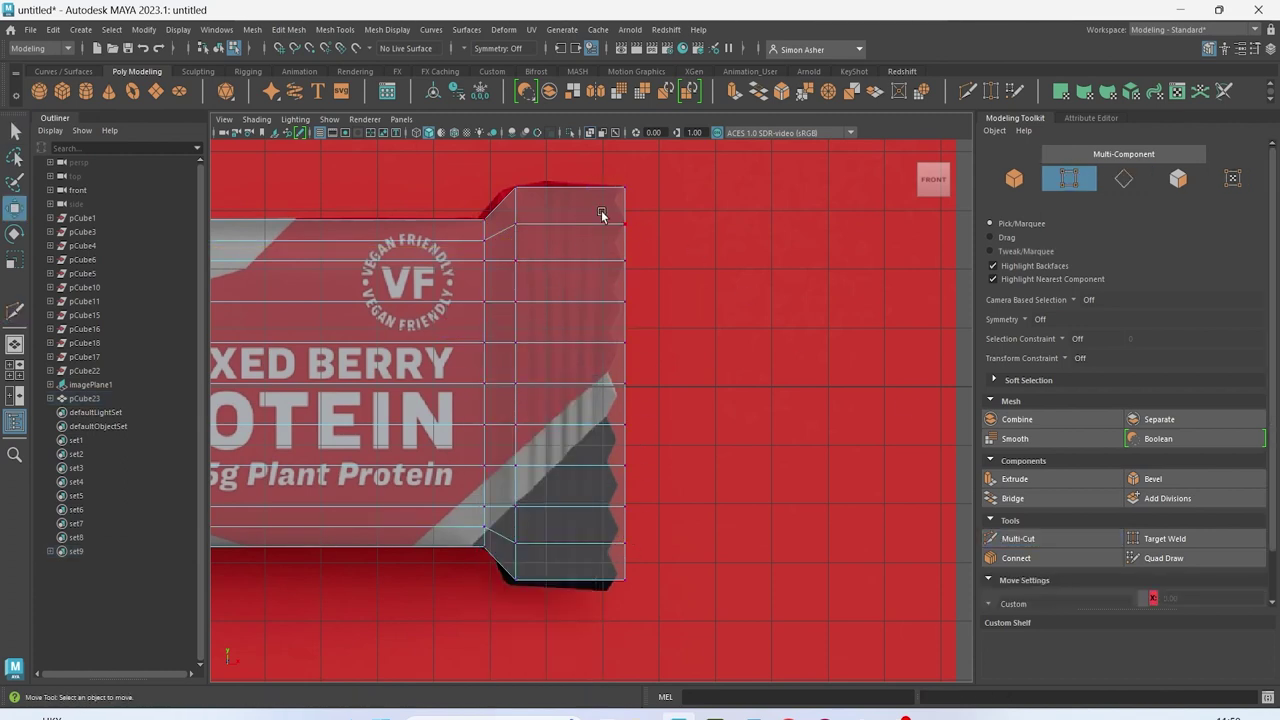
drag(630, 235, 617, 217)
shift+drag(597, 281, 597, 281)
shift+drag(649, 403, 606, 364)
shift+drag(615, 475, 615, 475)
shift+drag(628, 551, 627, 552)
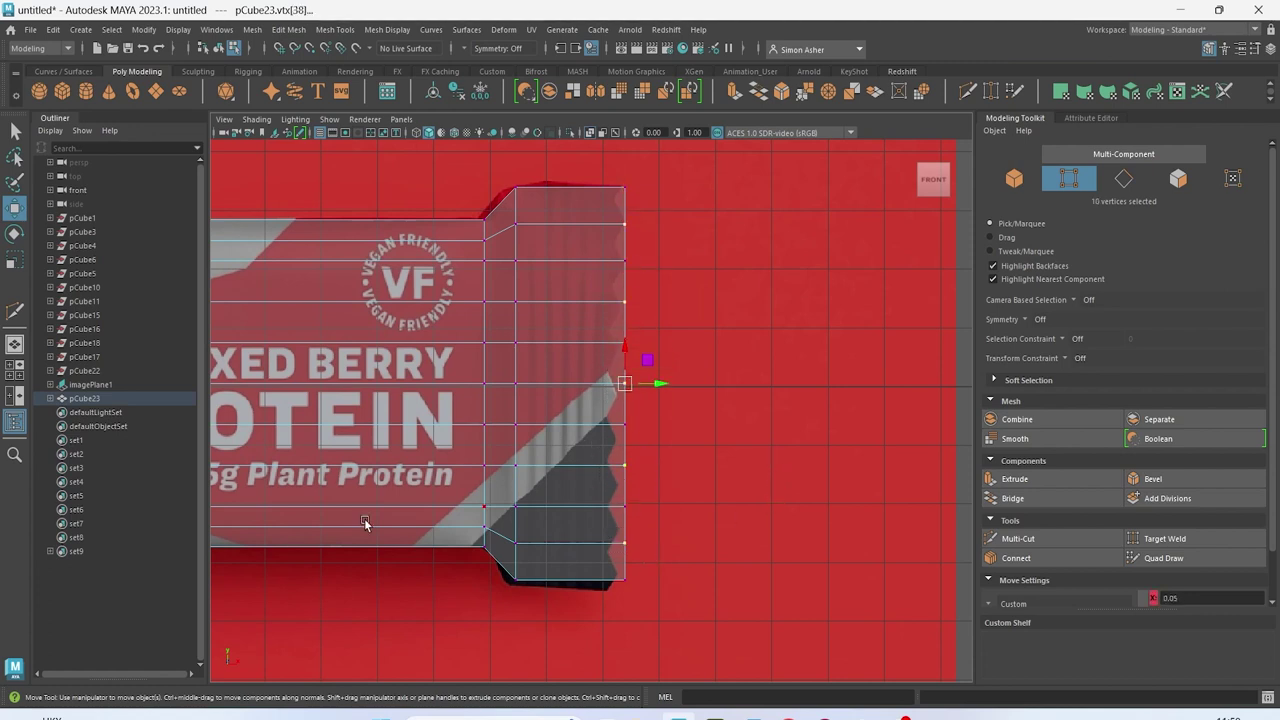
drag(657, 380, 642, 383)
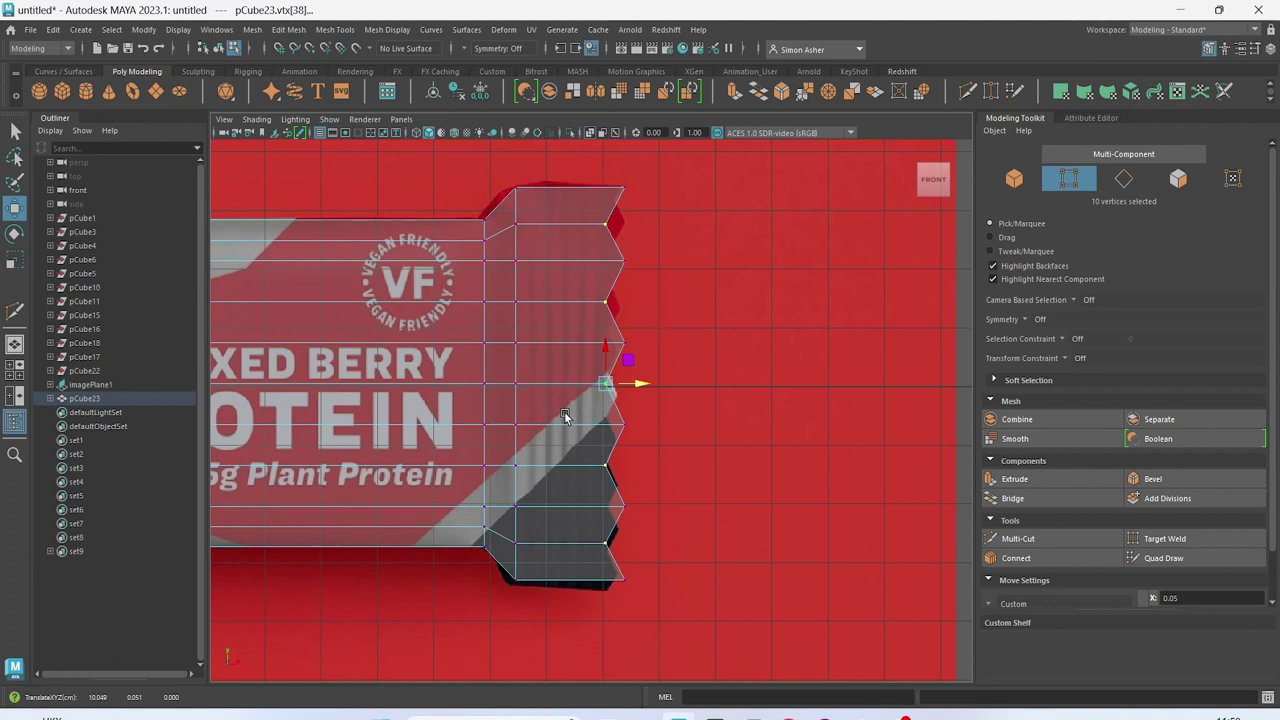
Insert a vertical edge loop through the middle of the end seal
click(1018, 538)
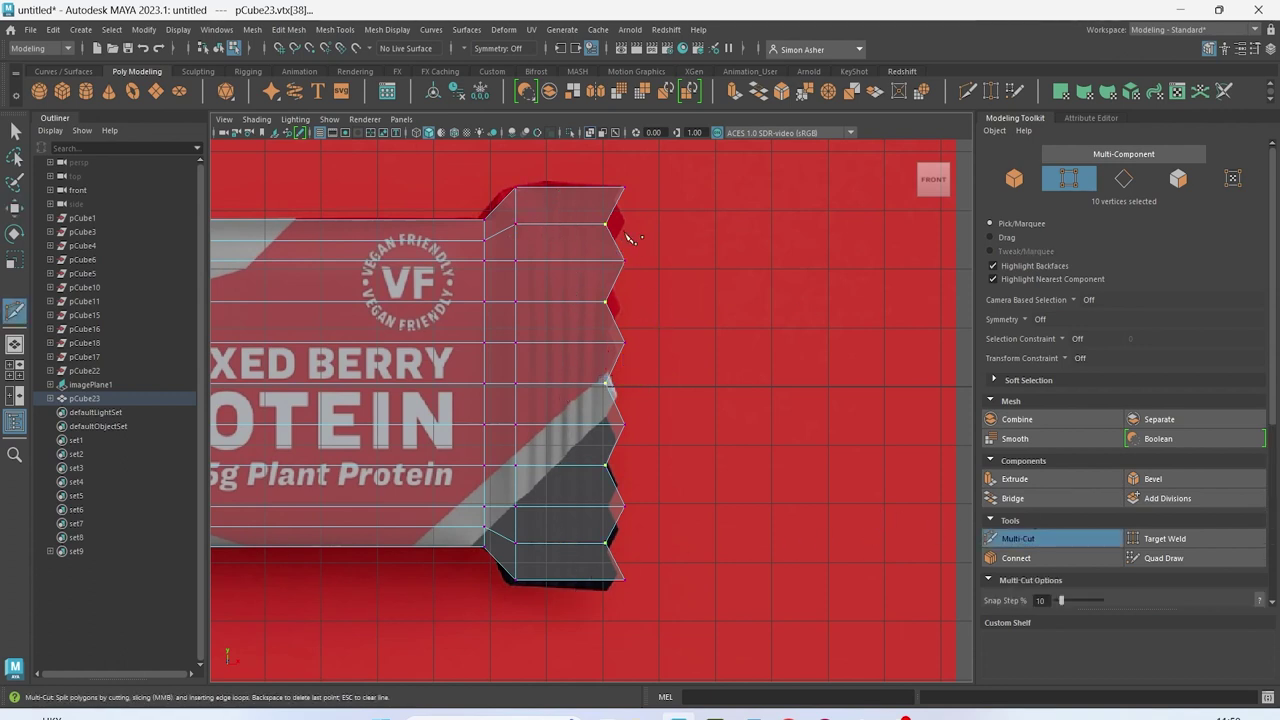
ctrl+click(557, 255)
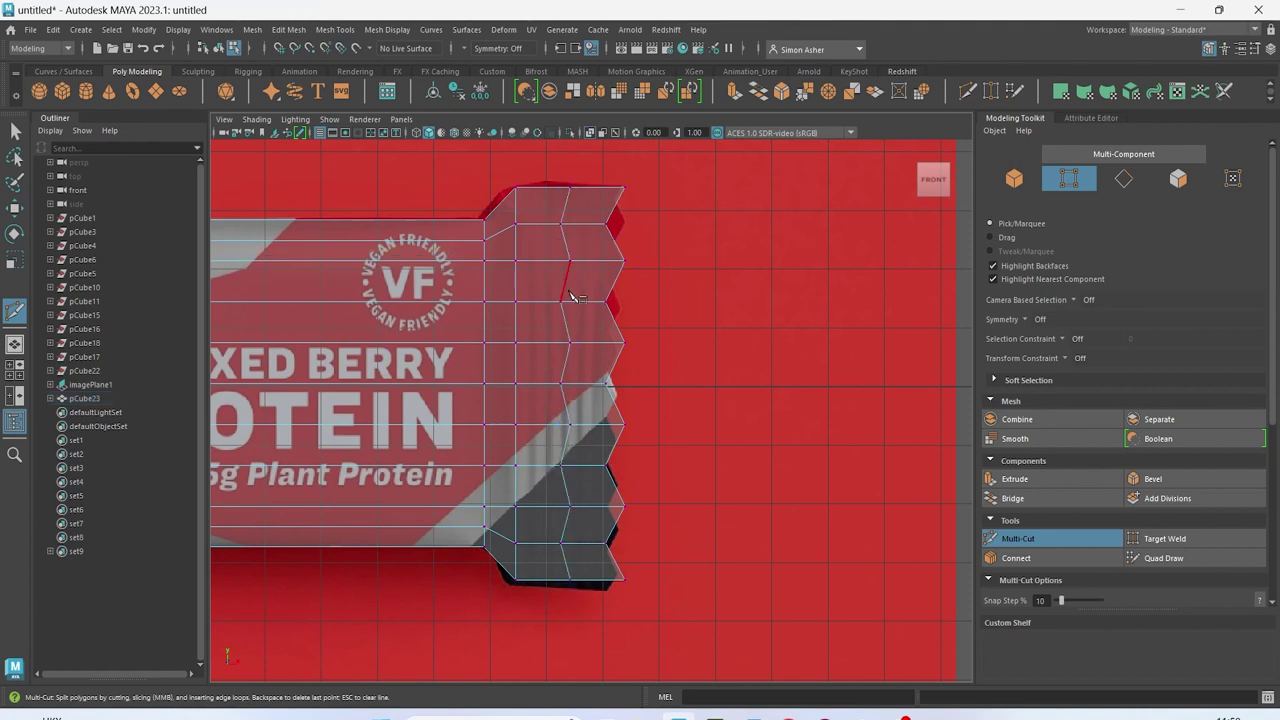
key(w)
Scale the seal's new vertical edge loop straight and bevel it with Fraction 0.7 and 3 segments
right_drag(554, 213, 551, 180)
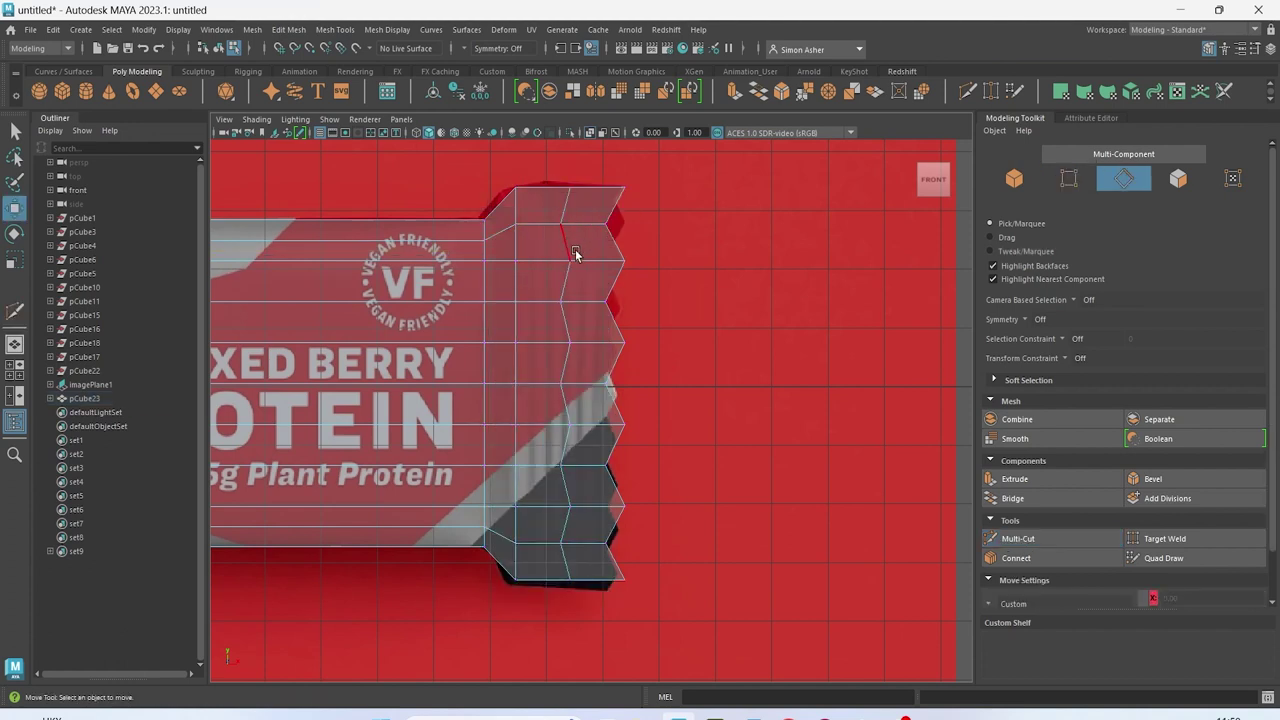
double_click(566, 247)
key(r)
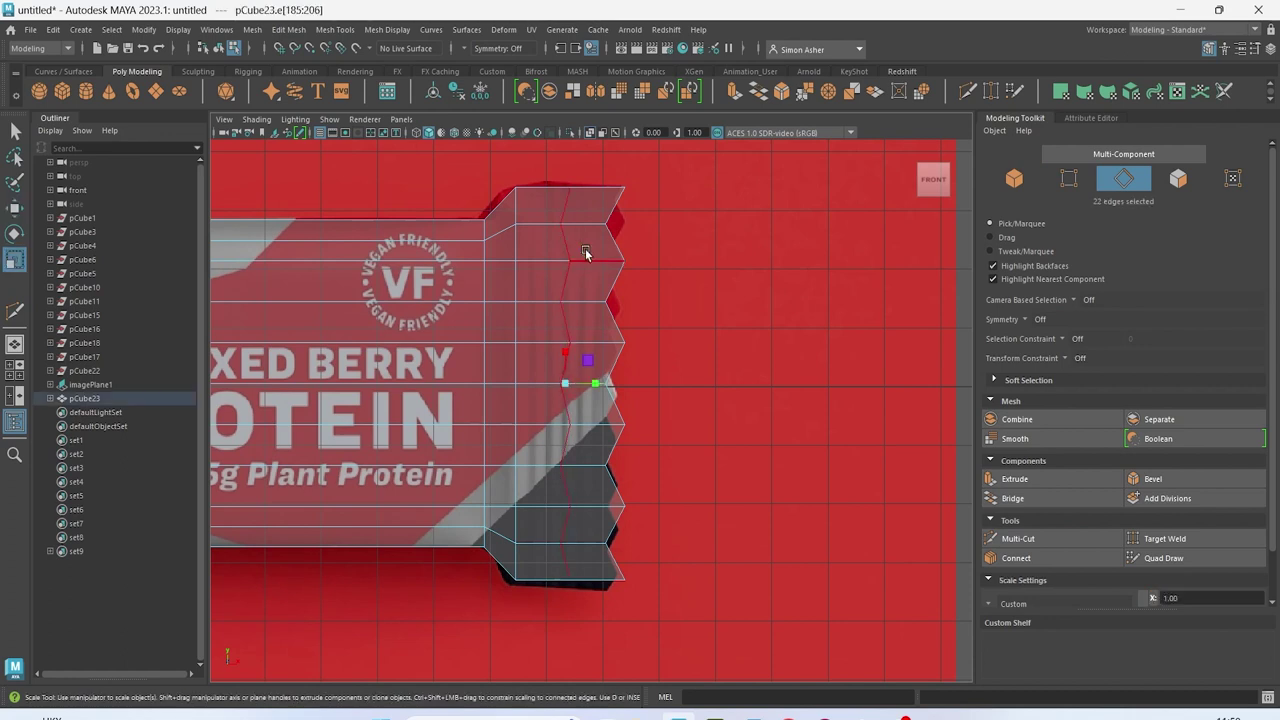
drag(594, 386, 566, 381)
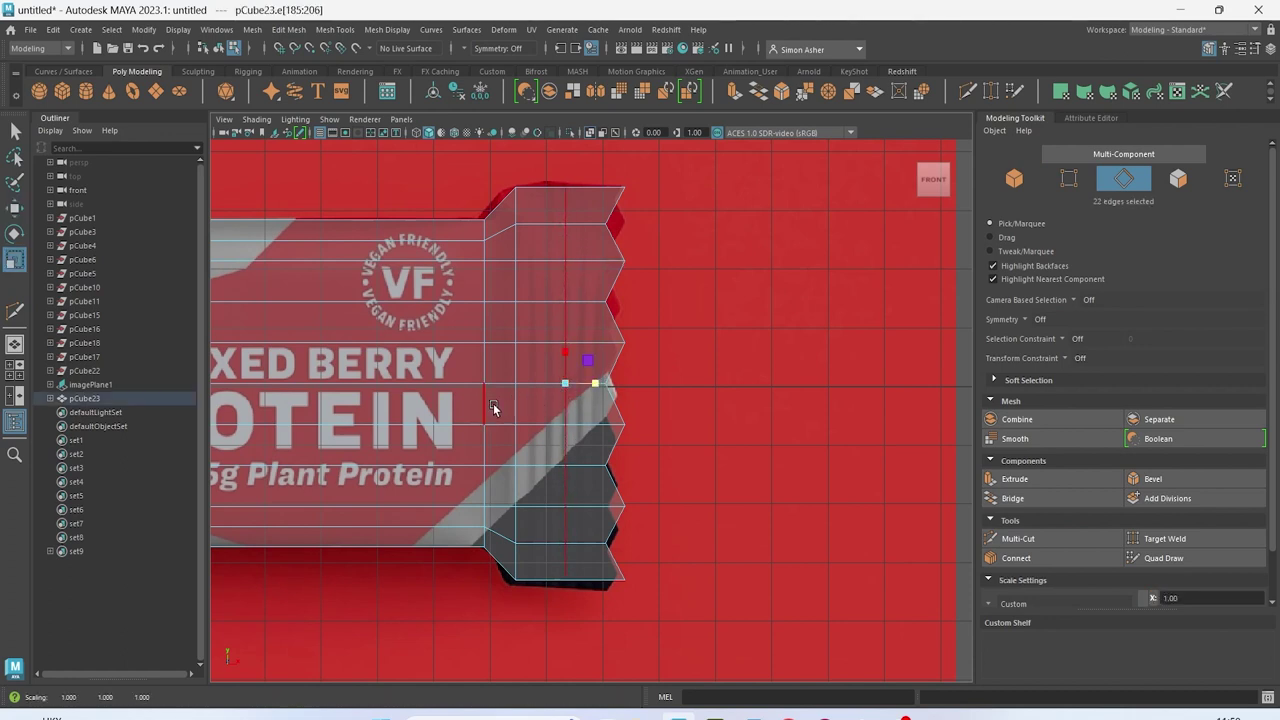
key(ctrl+b)
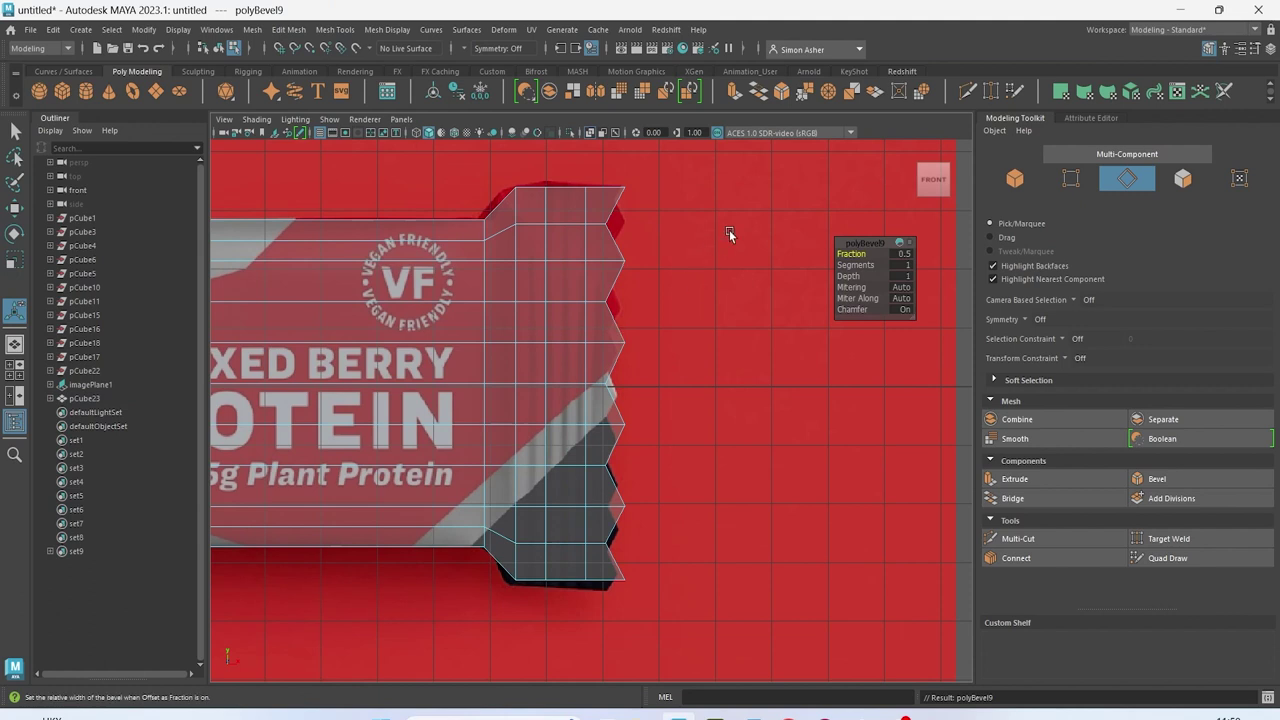
middle_drag(850, 264, 846, 254)
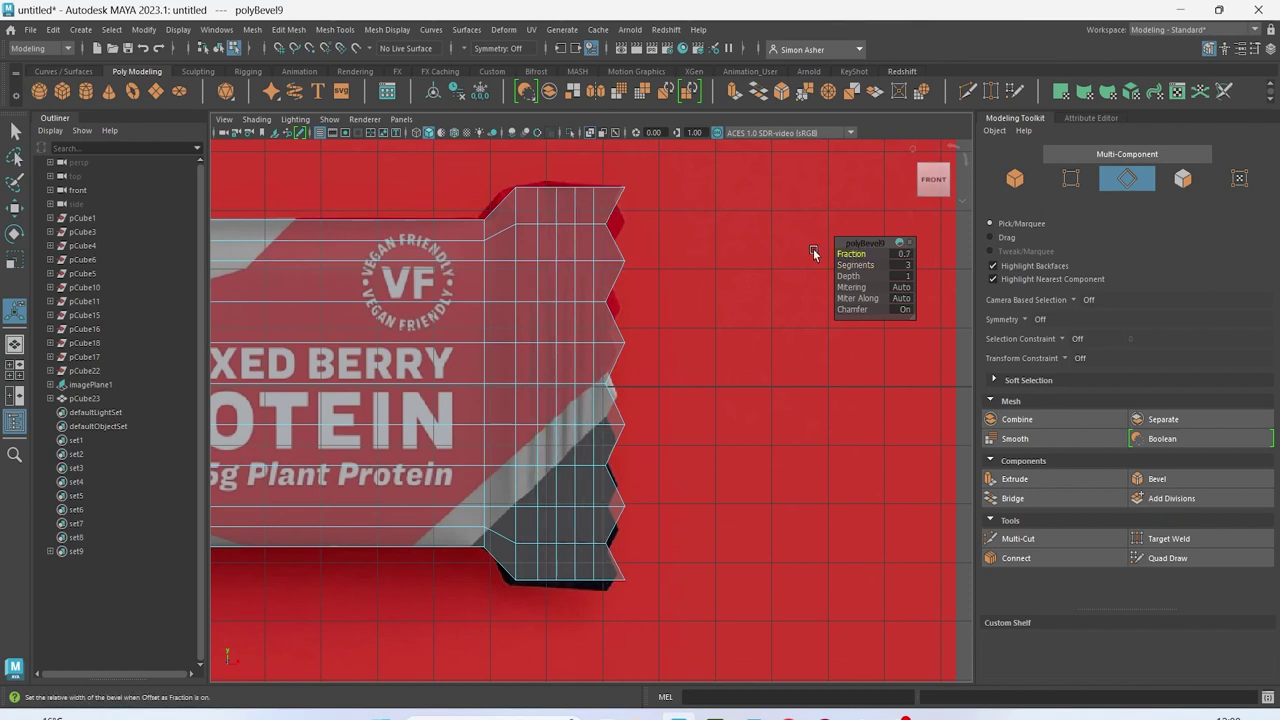
Turn off X-Ray shading and switch to the perspective view, showing the wrapper's side wall and end seal
click(256, 119)
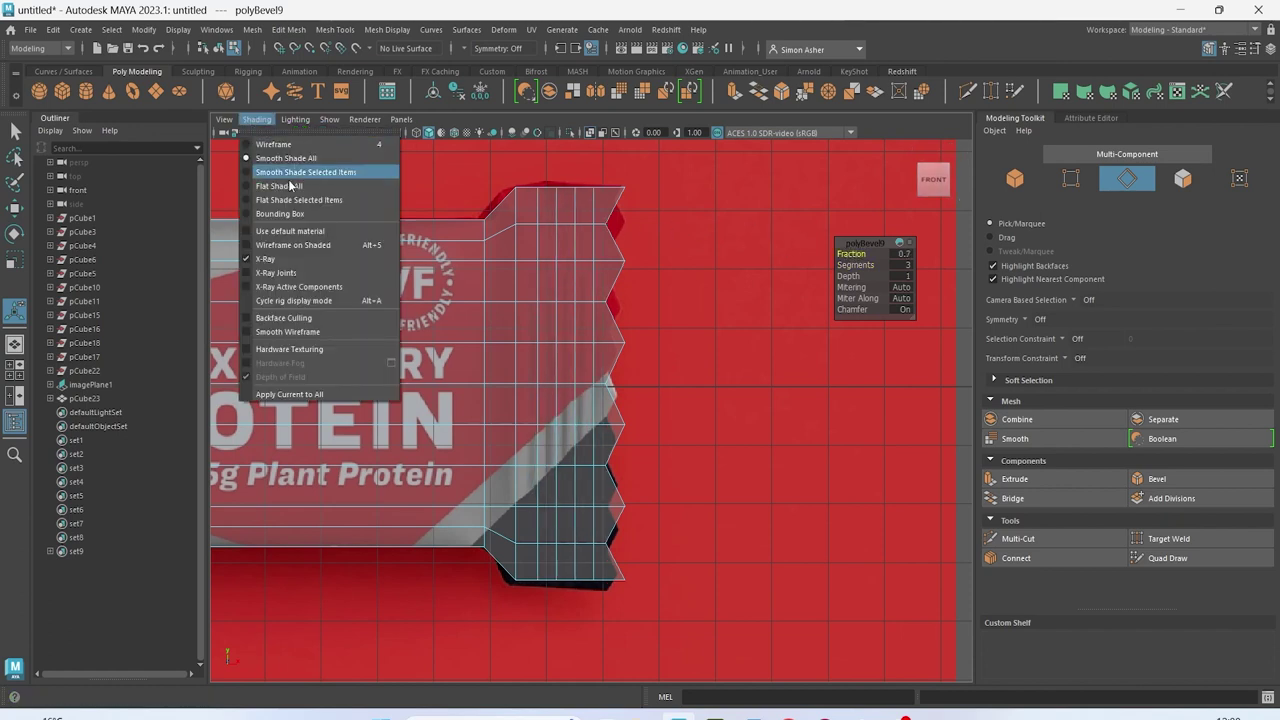
click(290, 253)
key(space)
drag(511, 257, 512, 226)
alt+drag(512, 226, 531, 331)
alt+right_drag(531, 331, 638, 308)
alt+middle_drag(638, 308, 593, 356)
alt+drag(593, 356, 600, 384)
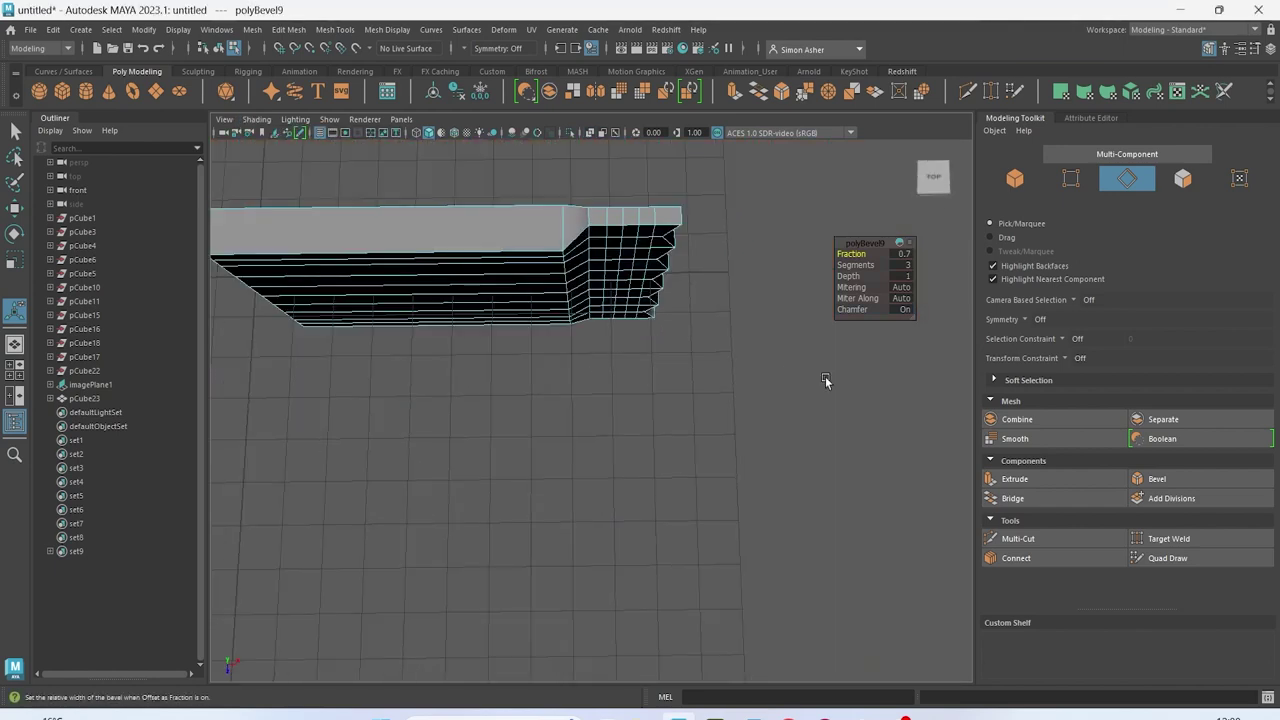
Insert an edge loop lengthwise around the middle of the wrapper's side wall
click(1026, 540)
alt+middle_drag(590, 355, 648, 430)
alt+right_drag(648, 430, 710, 438)
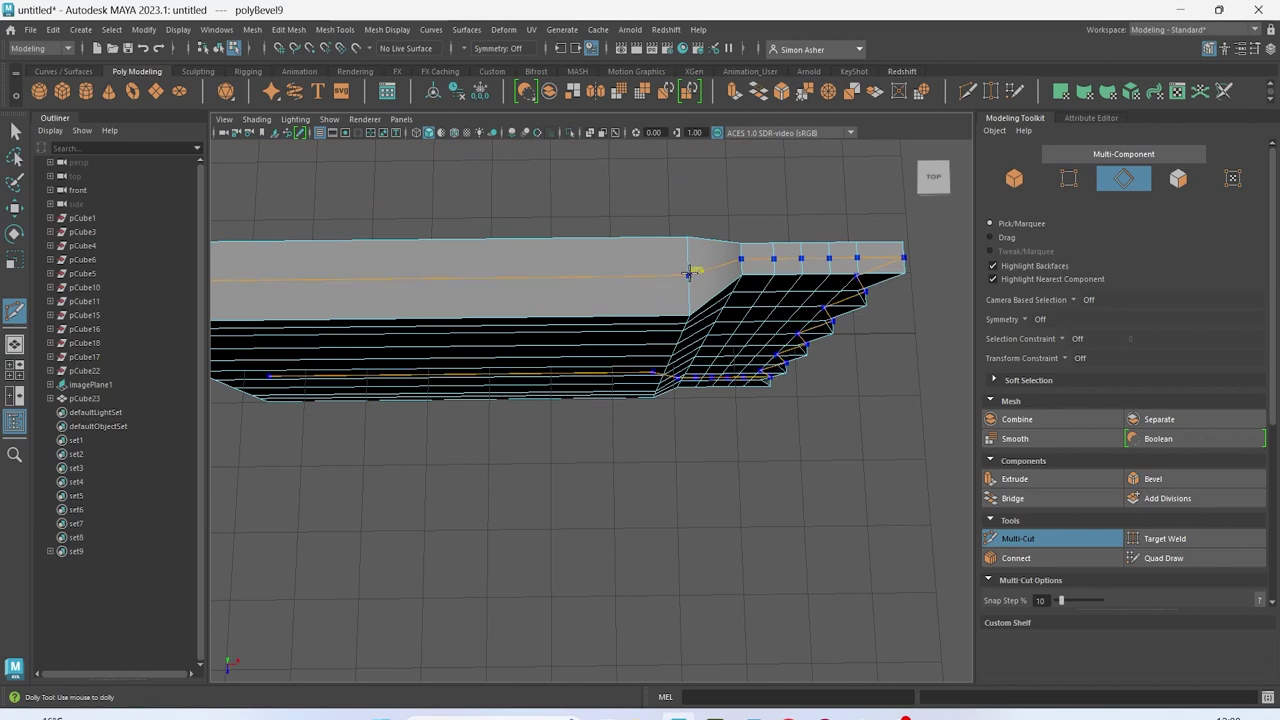
alt+drag(714, 329, 673, 247)
key(w)
Select two alternate vertical edge loops on the end seal, excluding their side-wall edges, and offset them in depth to form ridges
right_click(708, 207)
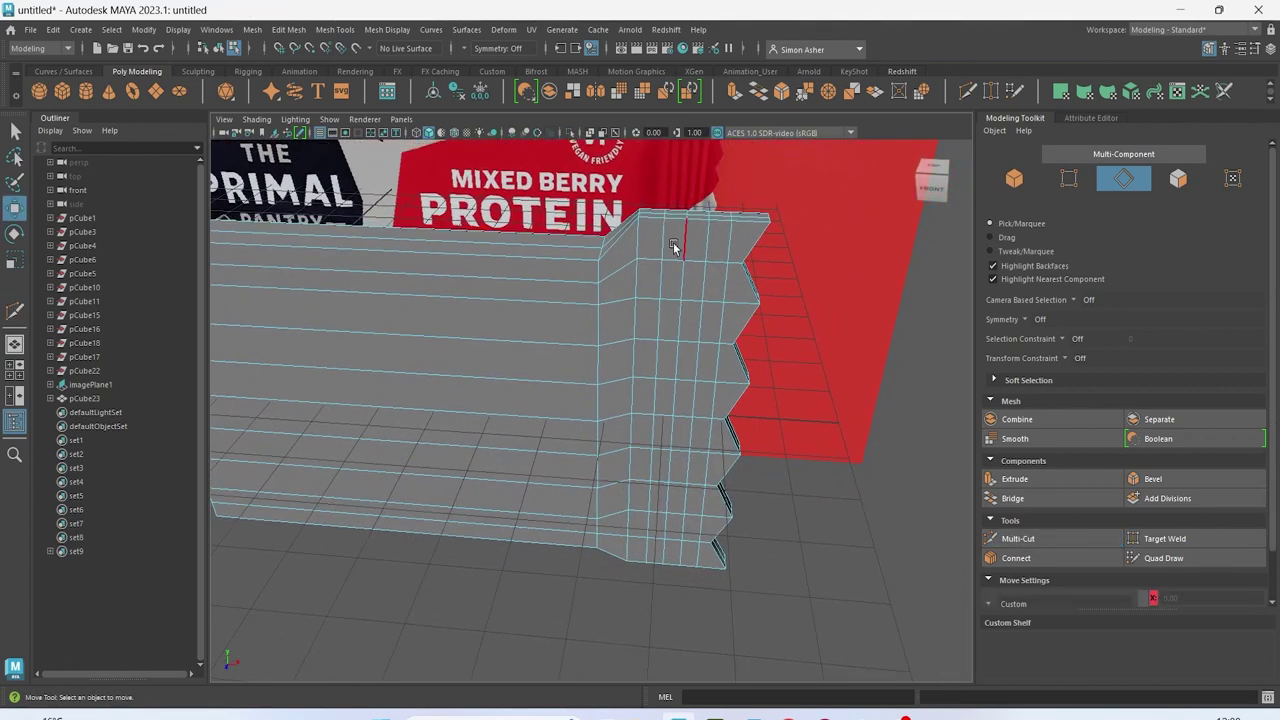
double_click(662, 244)
shift+double_click(708, 245)
alt+drag(726, 251, 712, 295)
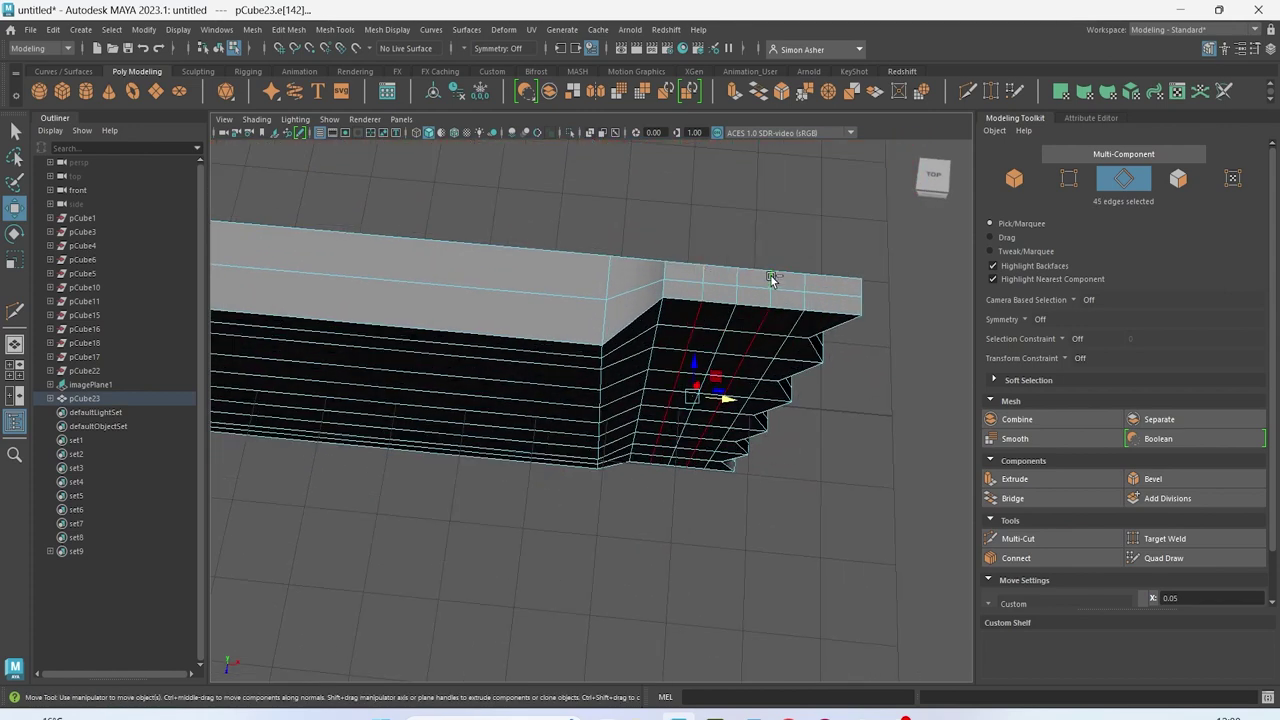
ctrl+click(800, 362)
alt+drag(800, 362, 803, 186)
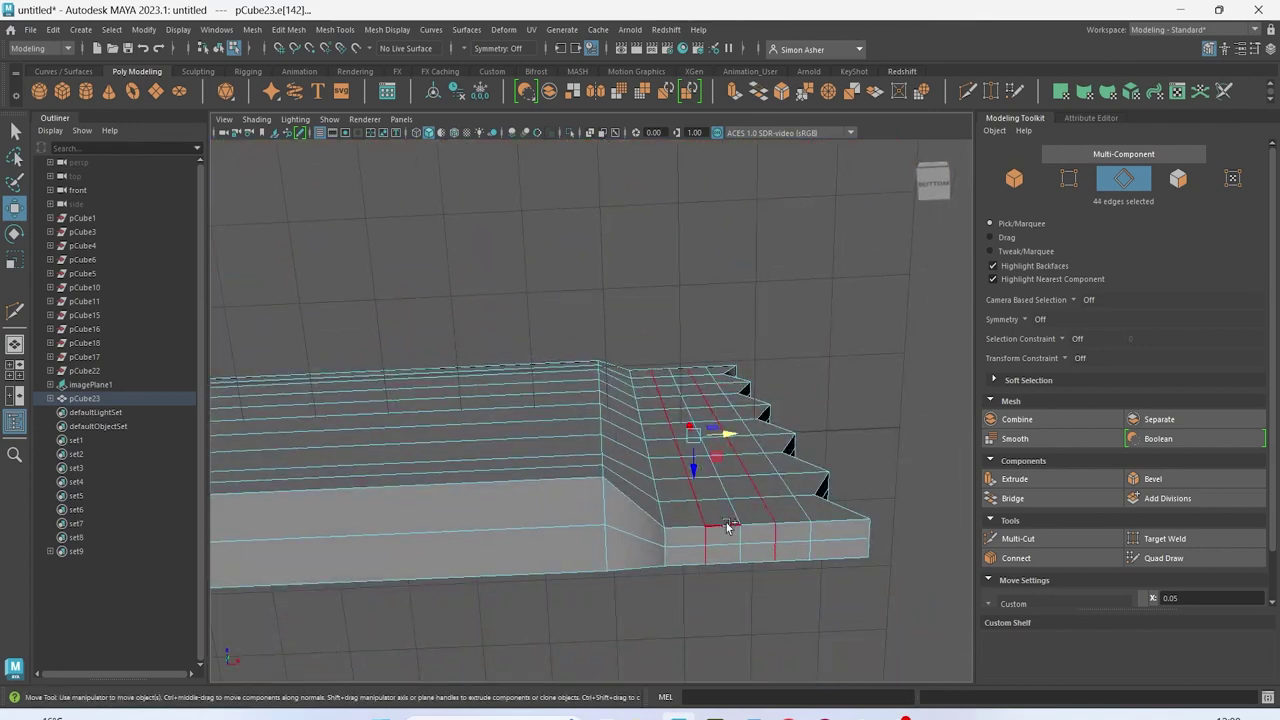
ctrl+click(779, 538)
alt+drag(793, 431, 791, 592)
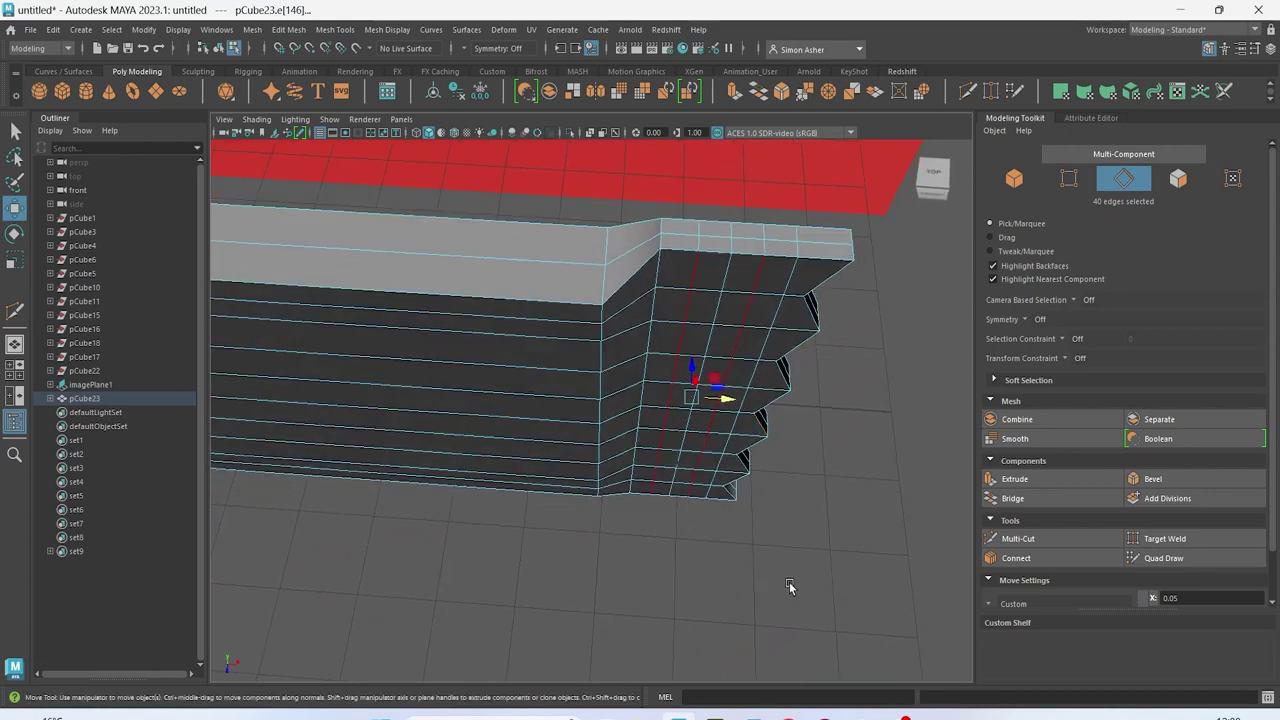
alt+drag(751, 430, 755, 486)
drag(692, 353, 690, 342)
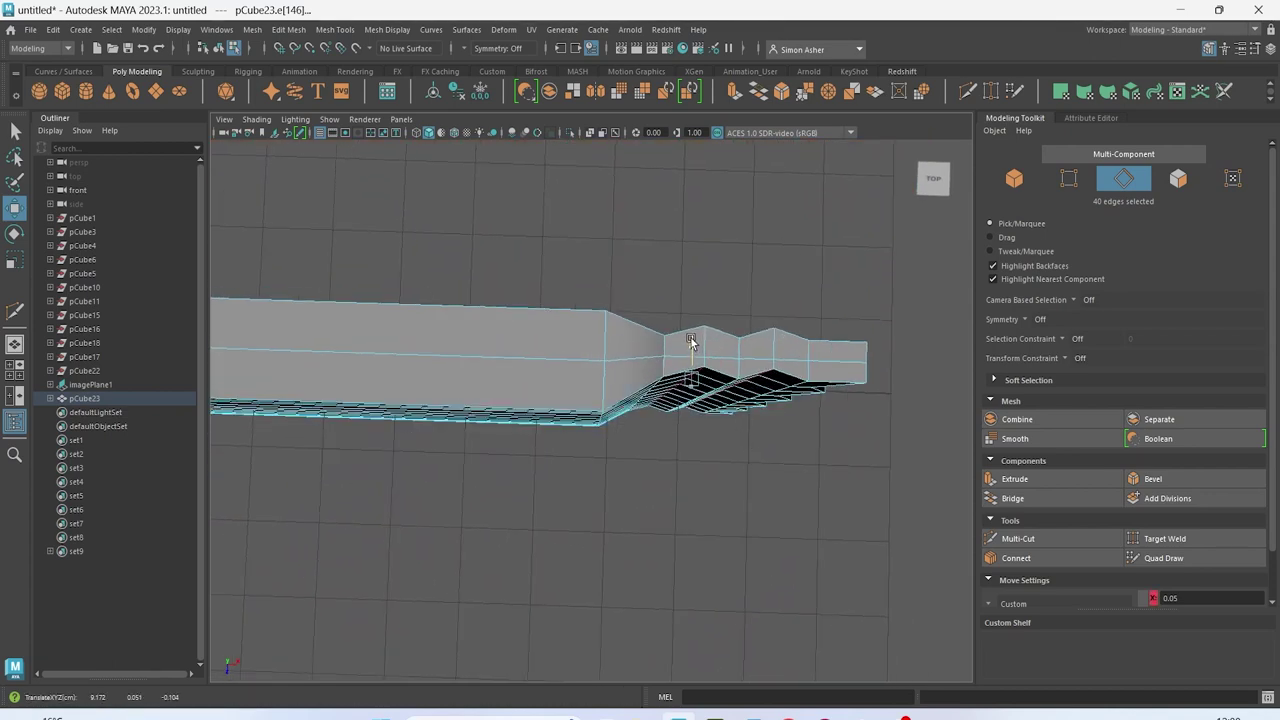
drag(690, 342, 697, 317)
Delete the faces on one side of the wrapper's lengthwise side-wall loop, cutting the mesh in half by depth
key(space)
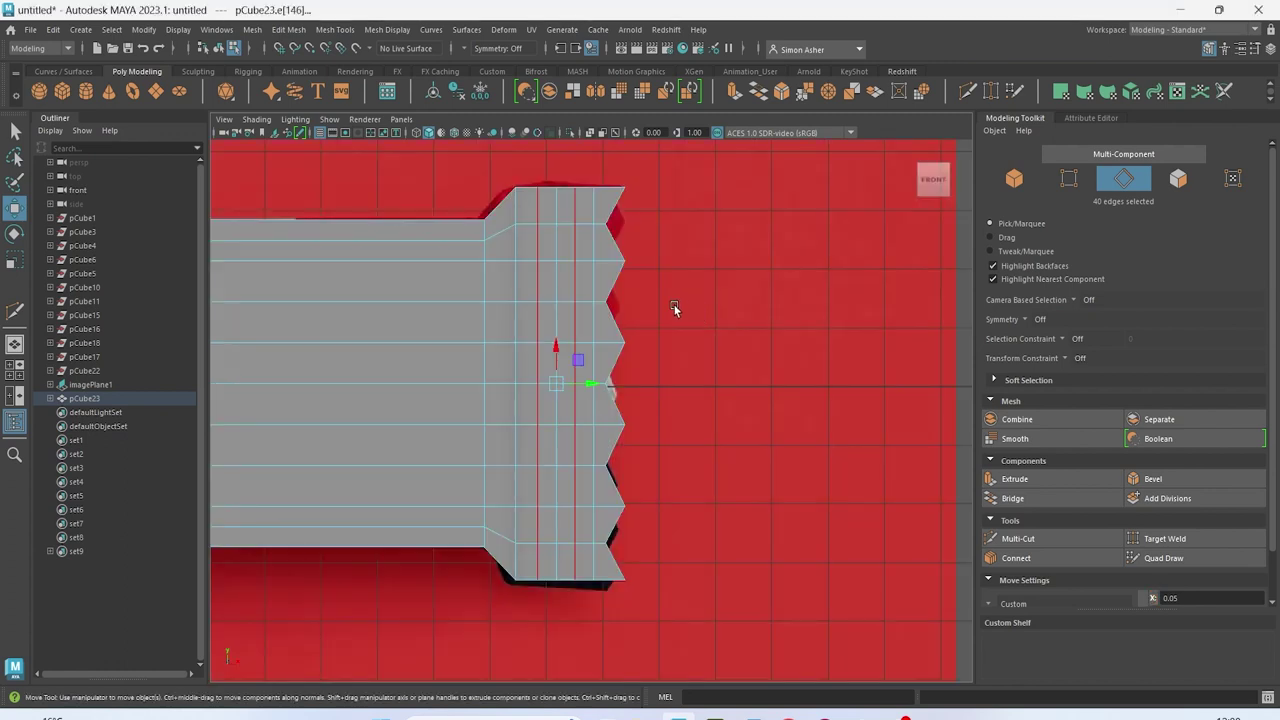
key(space)
drag(494, 222, 493, 205)
right_drag(543, 391, 529, 352)
drag(313, 363, 753, 402)
key(Delete)
Preview the halved wrapper smoothed in the perspective view and examine its end seal and zigzag edge
key(space)
drag(687, 327, 675, 290)
key(3)
scroll(676, 297, down, 3)
right_drag(874, 287, 898, 275)
click(857, 306)
alt+drag(856, 305, 854, 408)
click(610, 422)
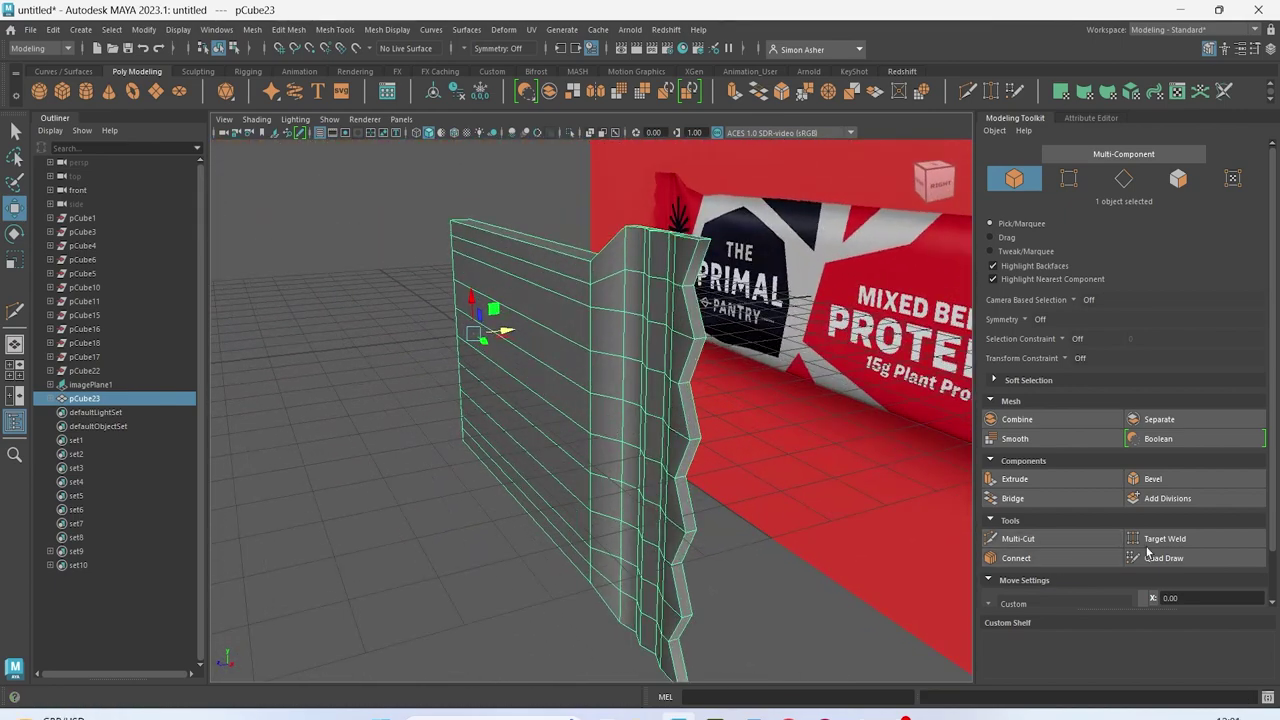
Bevel the nine short depth edges at the zigzag's peaks and valleys with Fraction 0.5 and 1 segment
right_drag(648, 285, 650, 245)
scroll(650, 245, up, 2)
click(668, 262)
shift+click(679, 330)
shift+click(662, 391)
shift+click(676, 463)
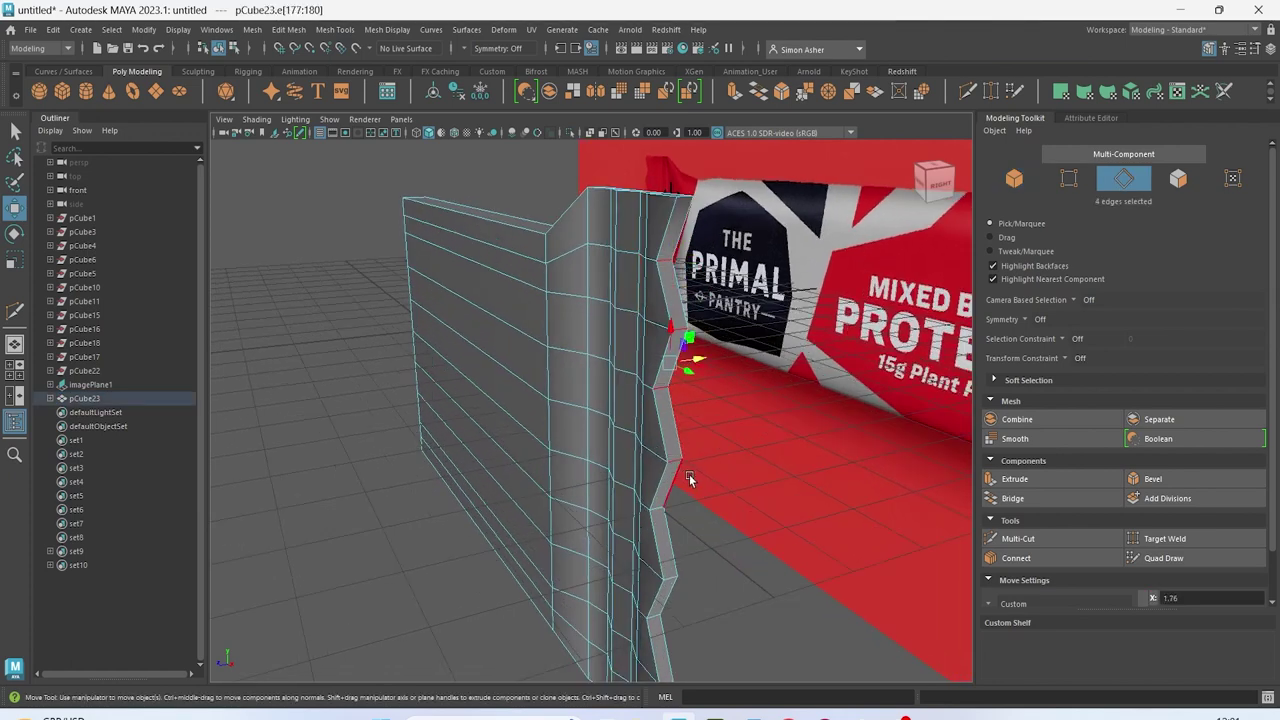
scroll(688, 480, up, 2)
alt+middle_drag(688, 480, 697, 386)
shift+drag(686, 414, 697, 503)
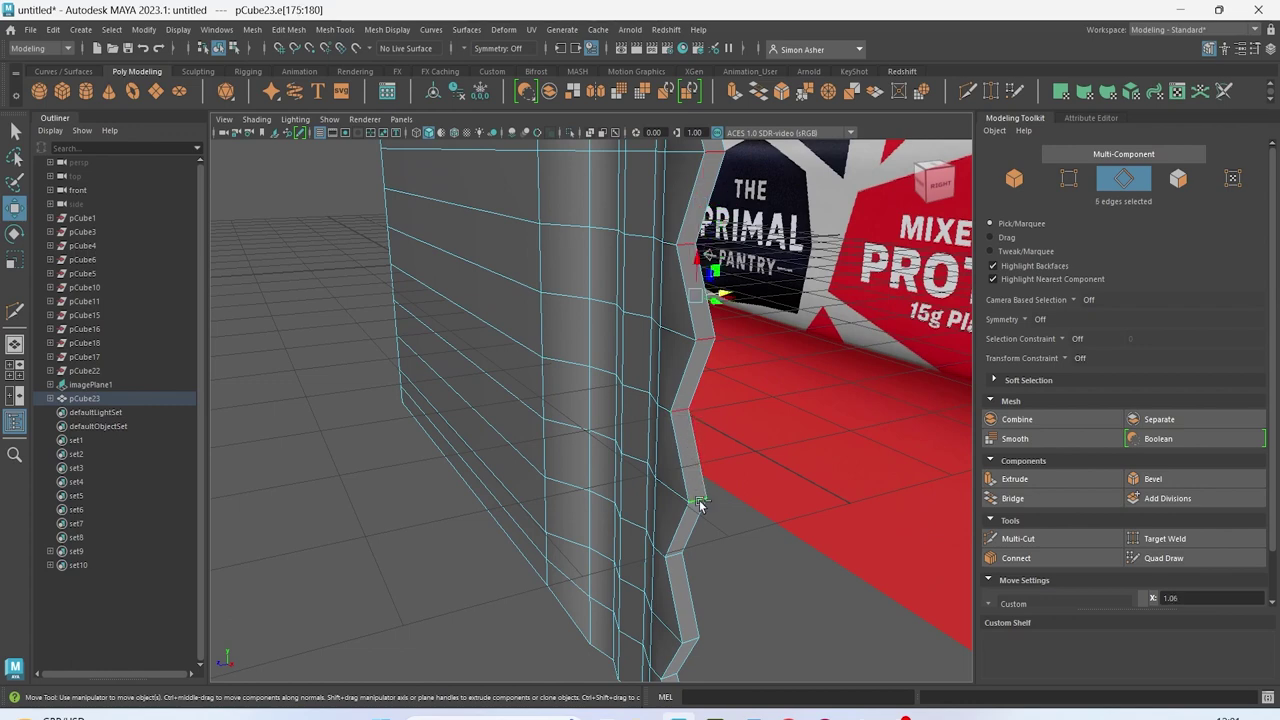
scroll(667, 336, down, 2)
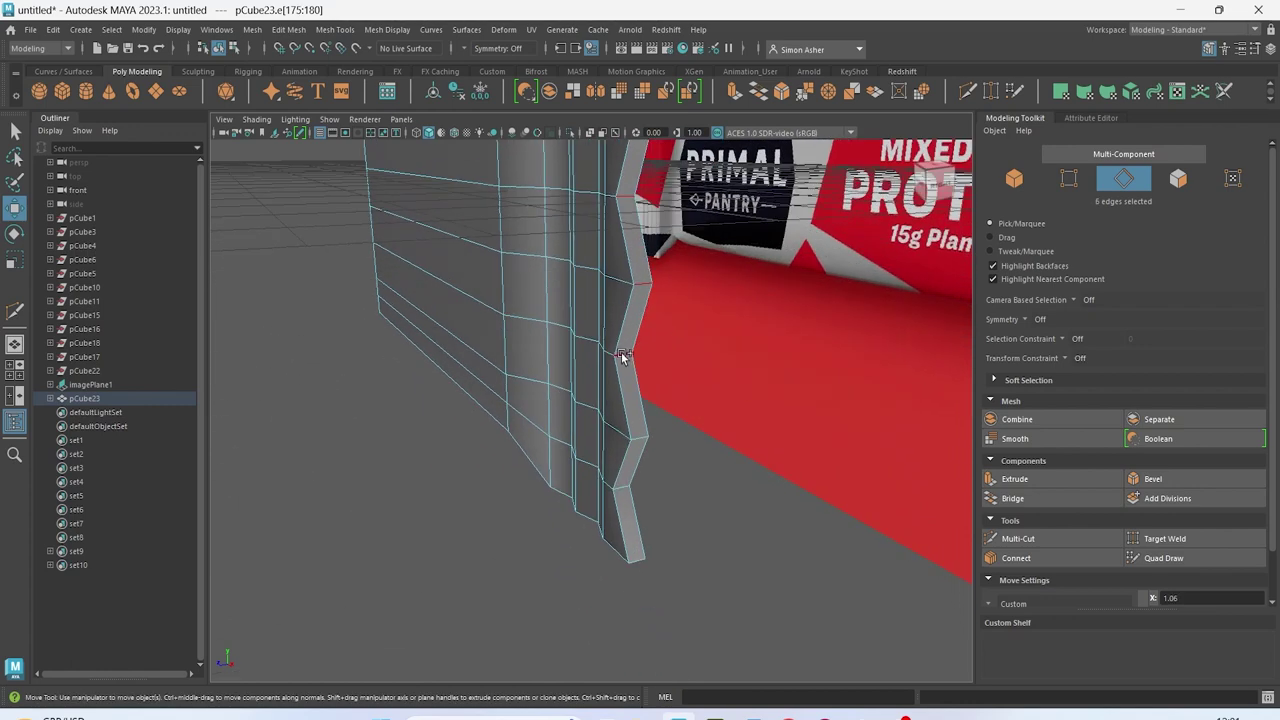
shift+drag(640, 443, 635, 485)
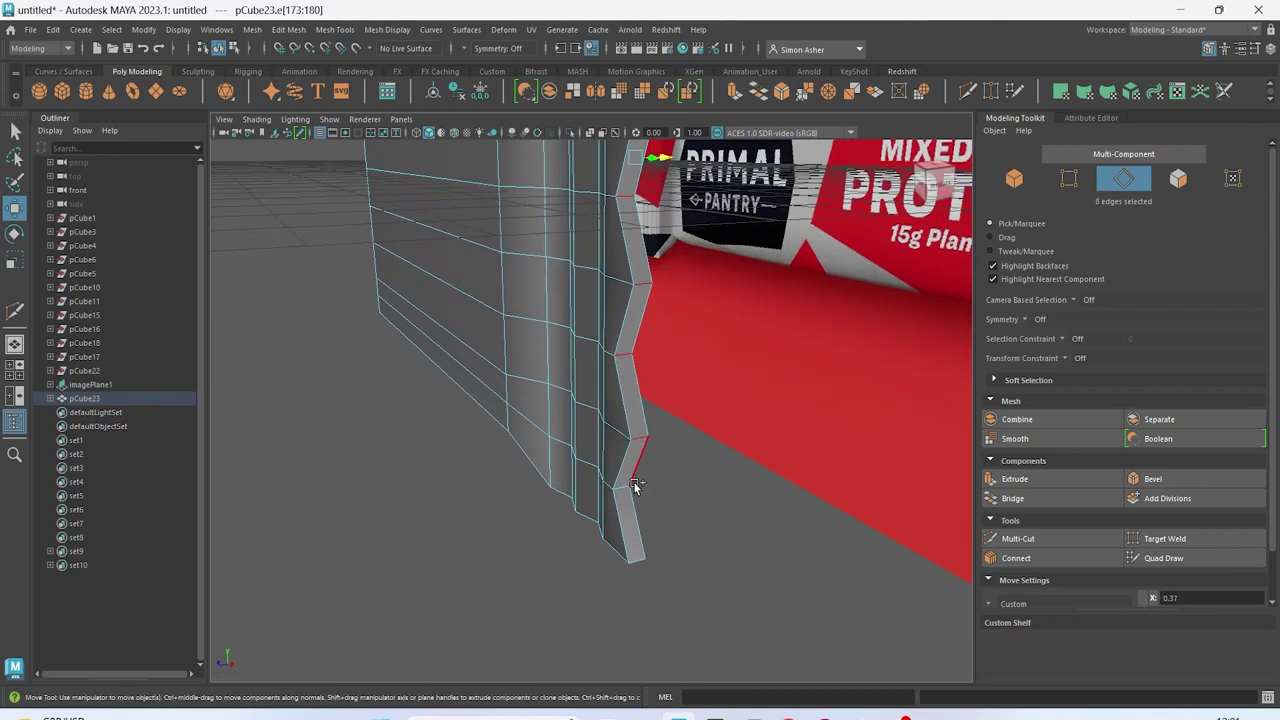
shift+click(626, 479)
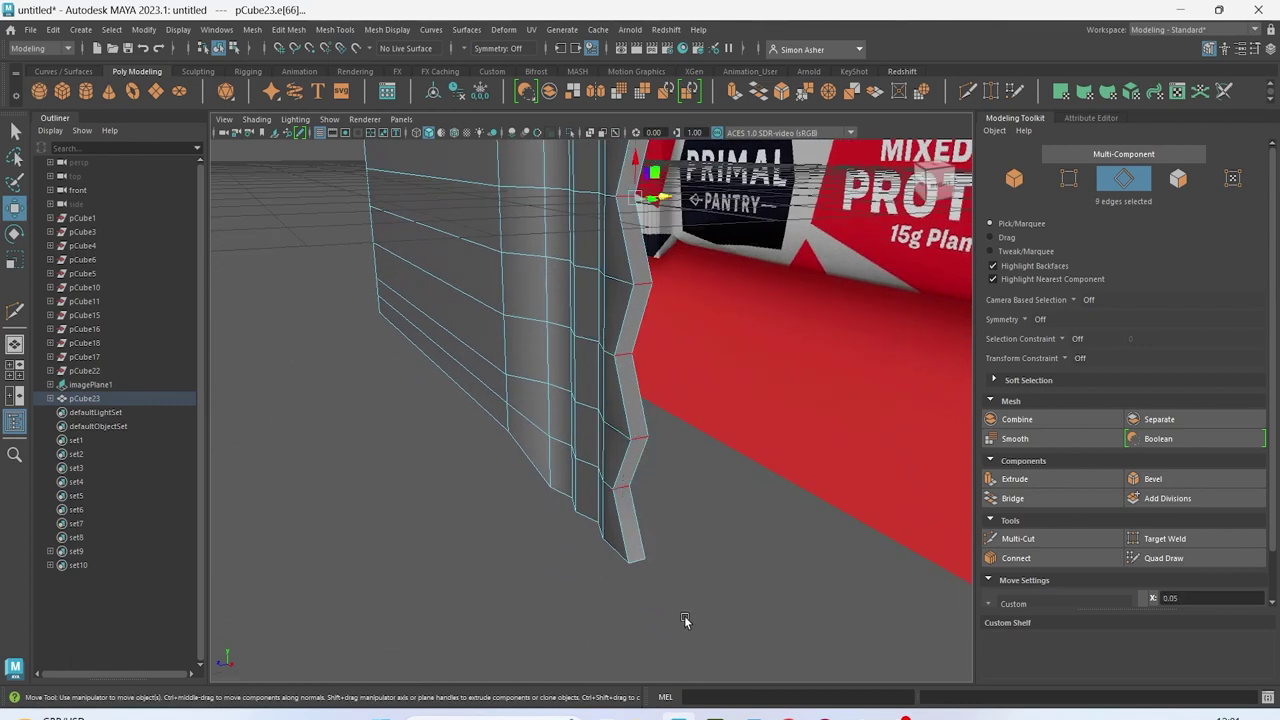
key(ctrl+b)
alt+drag(694, 554, 660, 481)
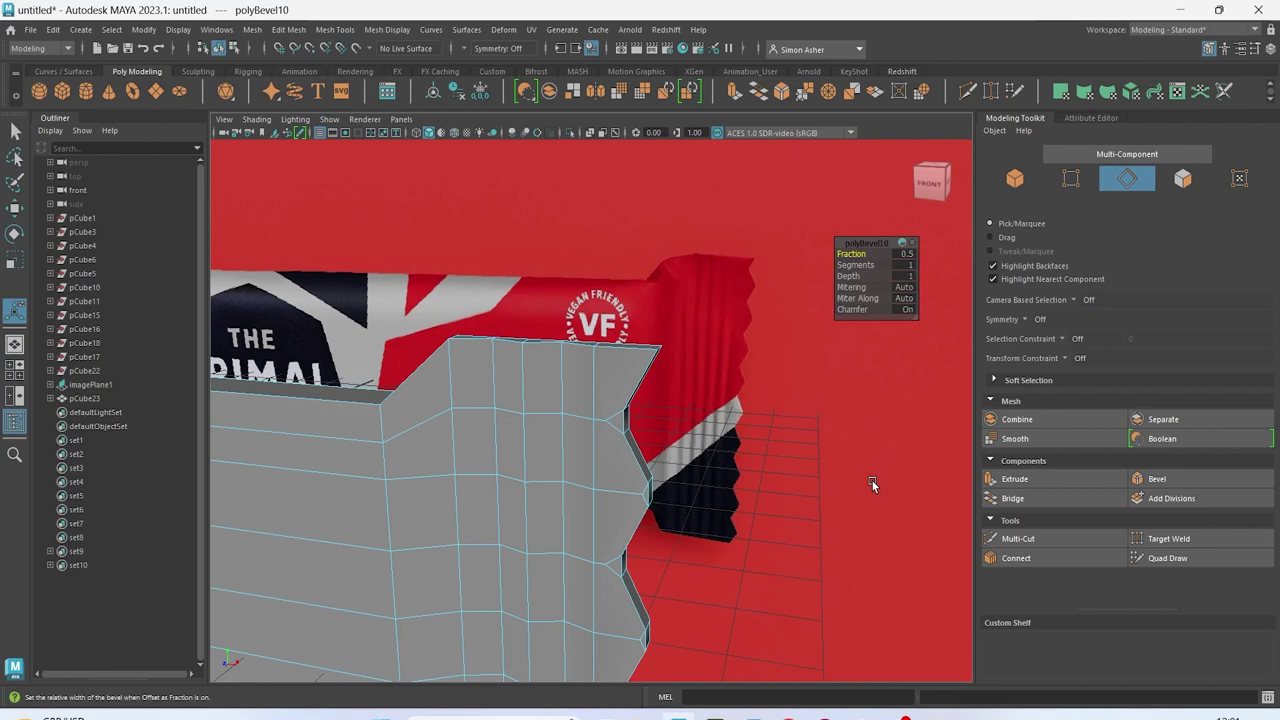
Use Multi-Cut to join both bevelled vertices of the uppermost zigzag valley and peak to the seal's nearest vertical edge loop
click(1040, 540)
scroll(655, 458, up, 2)
scroll(655, 458, up, 3)
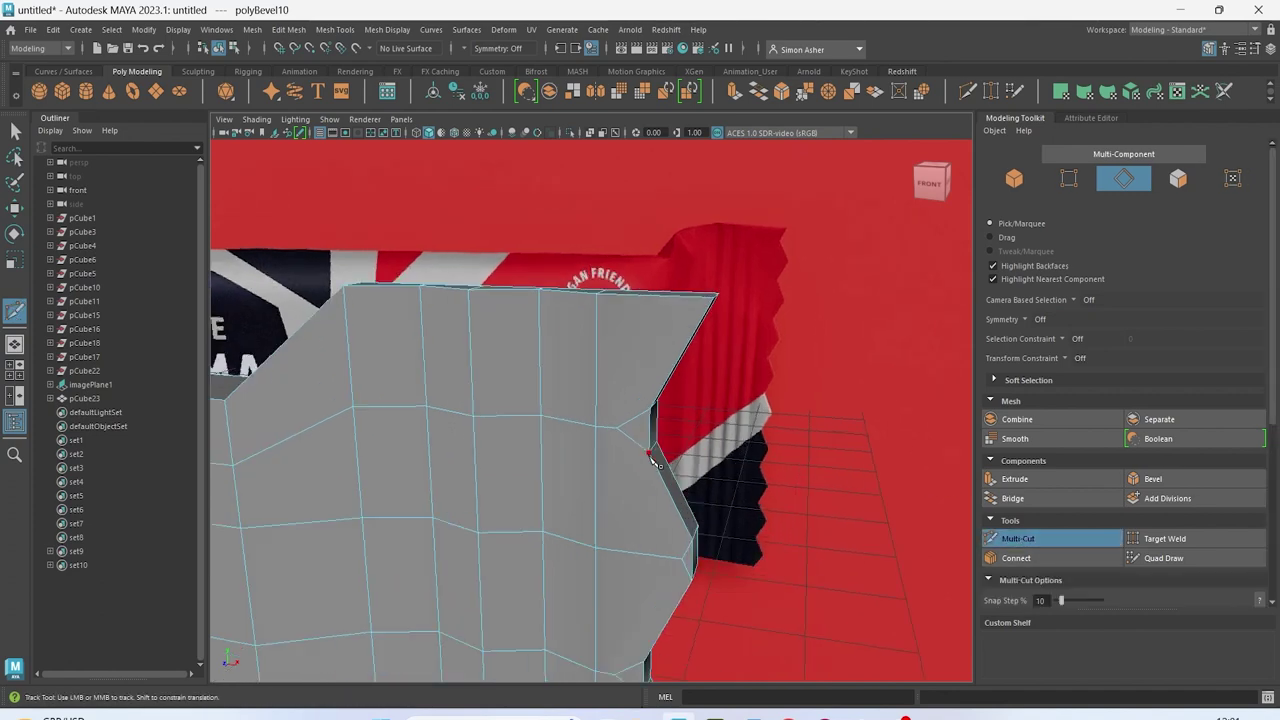
right_drag(651, 310, 591, 312)
alt+drag(591, 340, 606, 312)
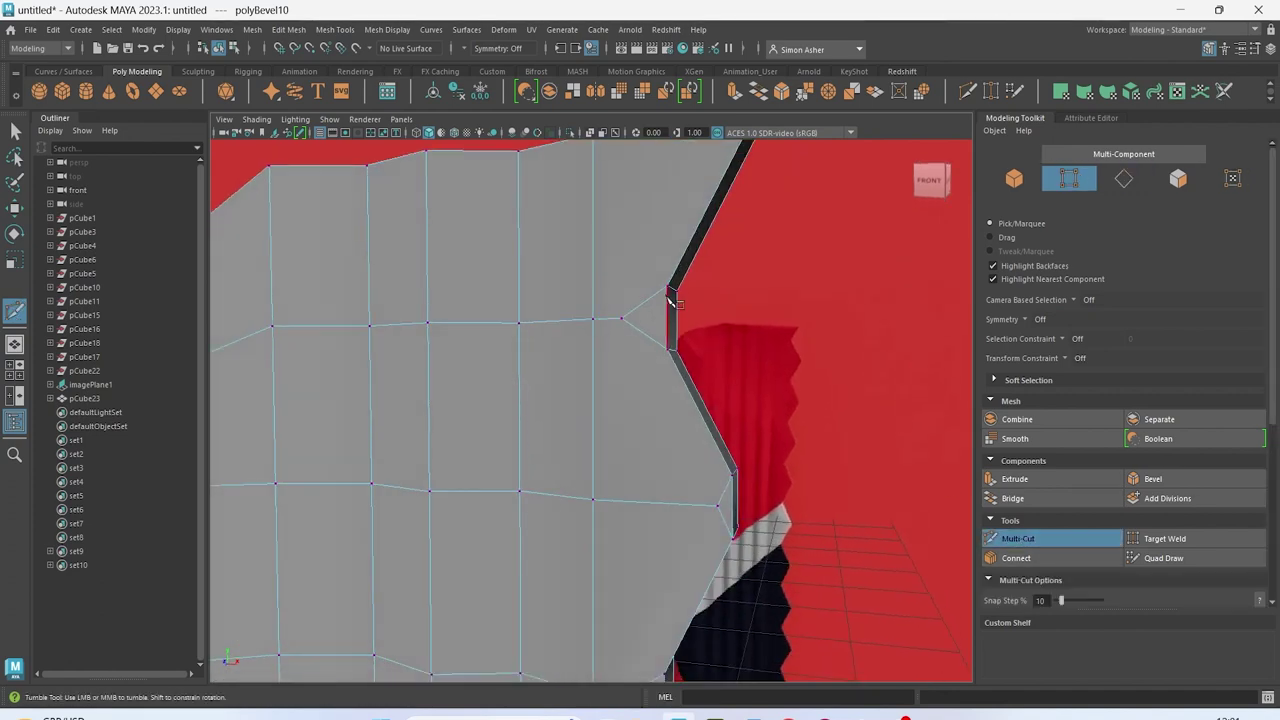
click(593, 320)
right_click(667, 352)
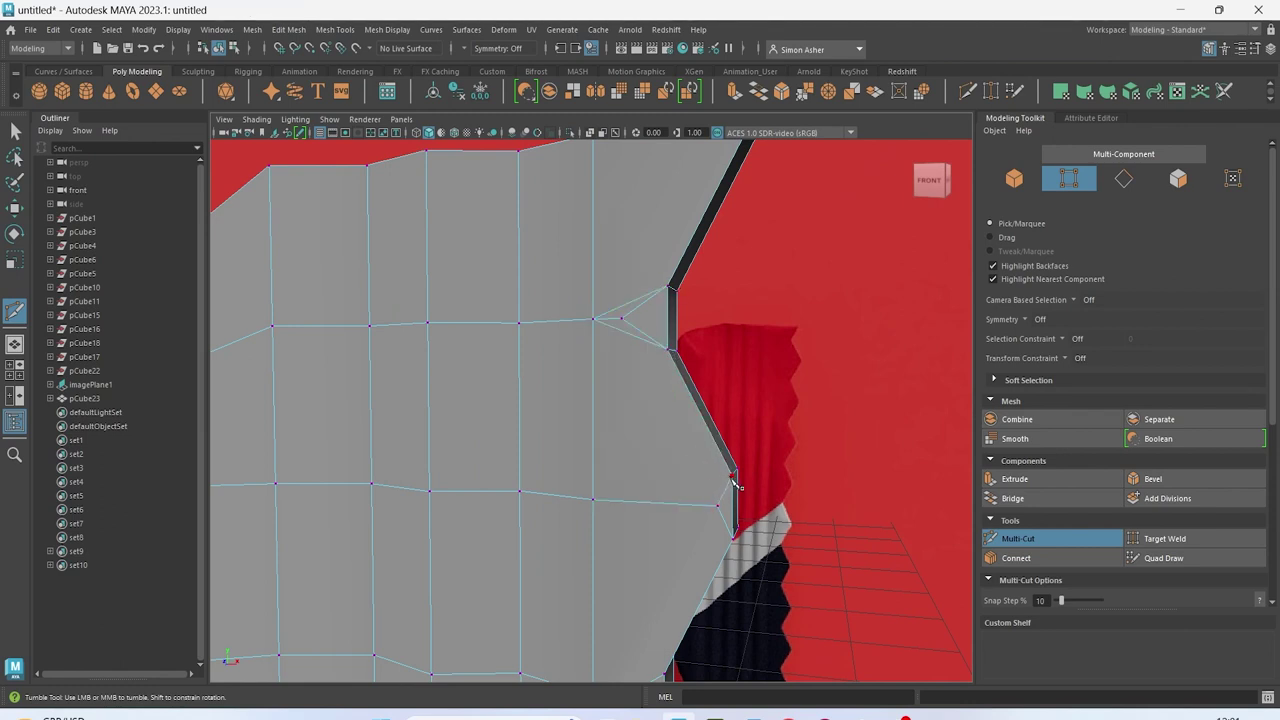
click(593, 499)
click(733, 539)
right_click(733, 539)
Cut matching triangular edges from the second valley and second peak of the zigzag to the nearest vertical loop
scroll(730, 541, down, 3)
alt+middle_drag(714, 560, 746, 403)
scroll(745, 400, up, 3)
click(735, 373)
click(663, 401)
click(736, 436)
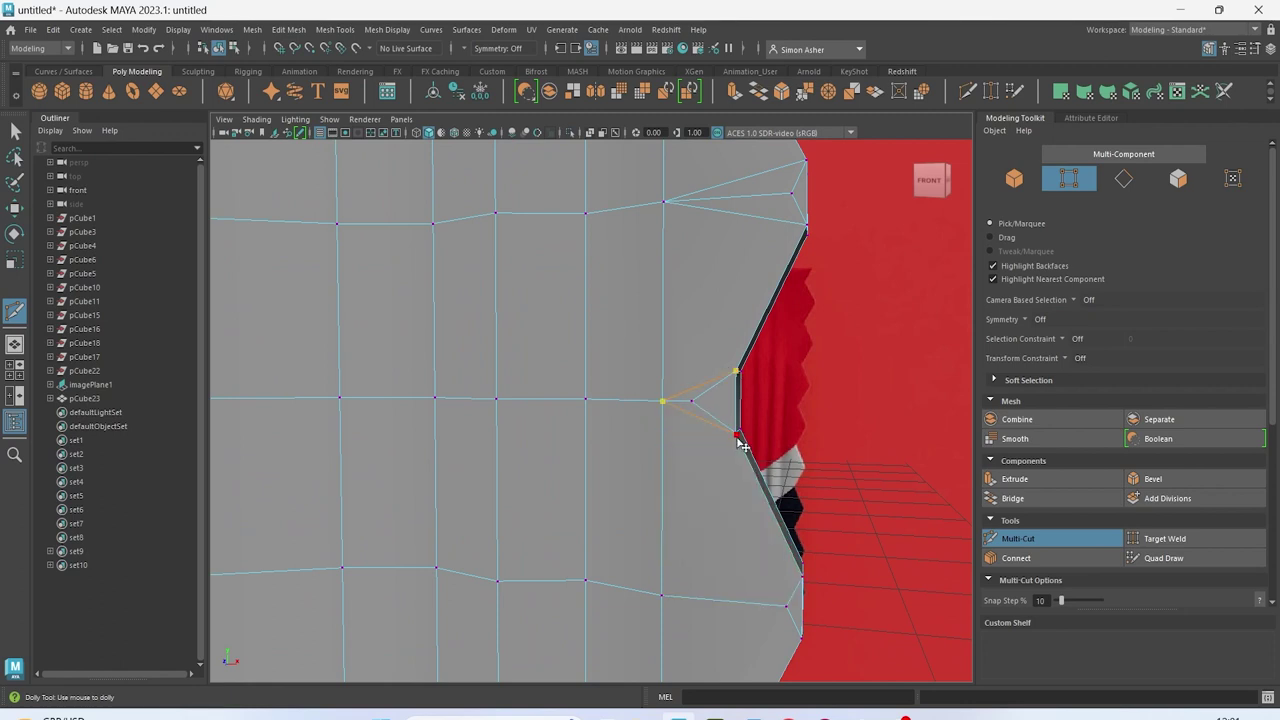
alt+middle_drag(745, 503, 716, 443)
click(591, 463)
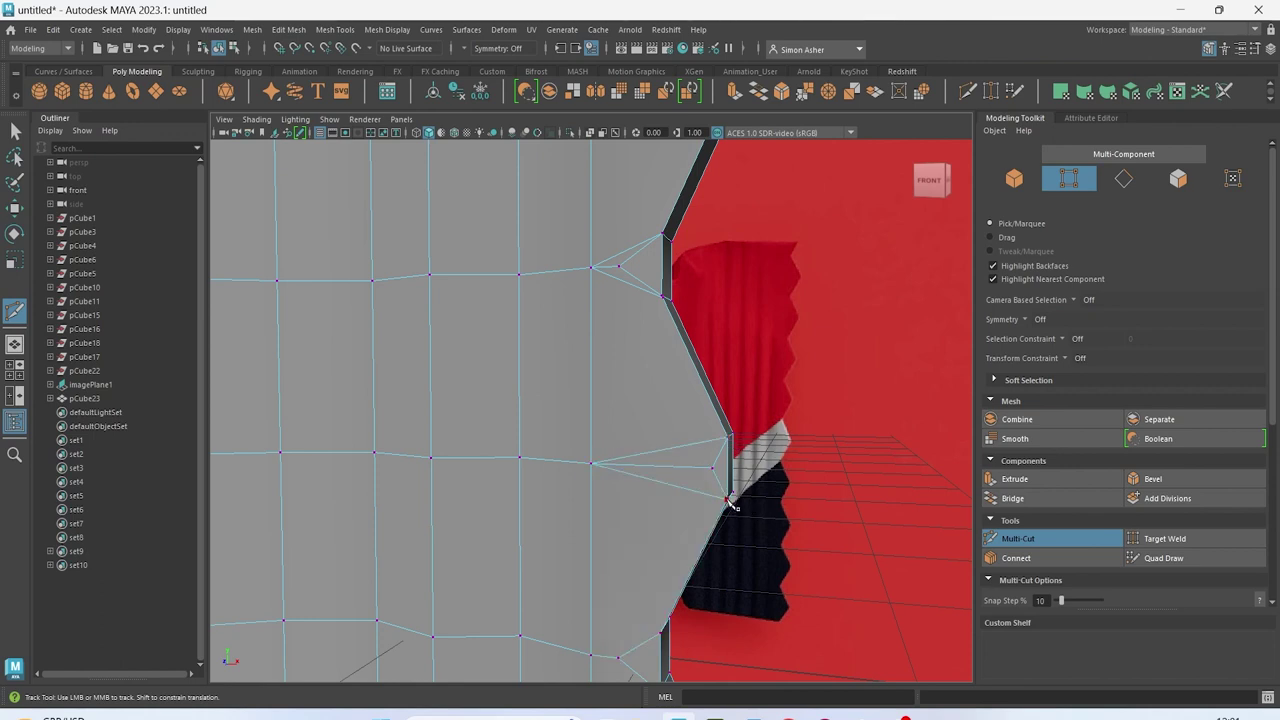
alt+middle_drag(731, 505, 788, 455)
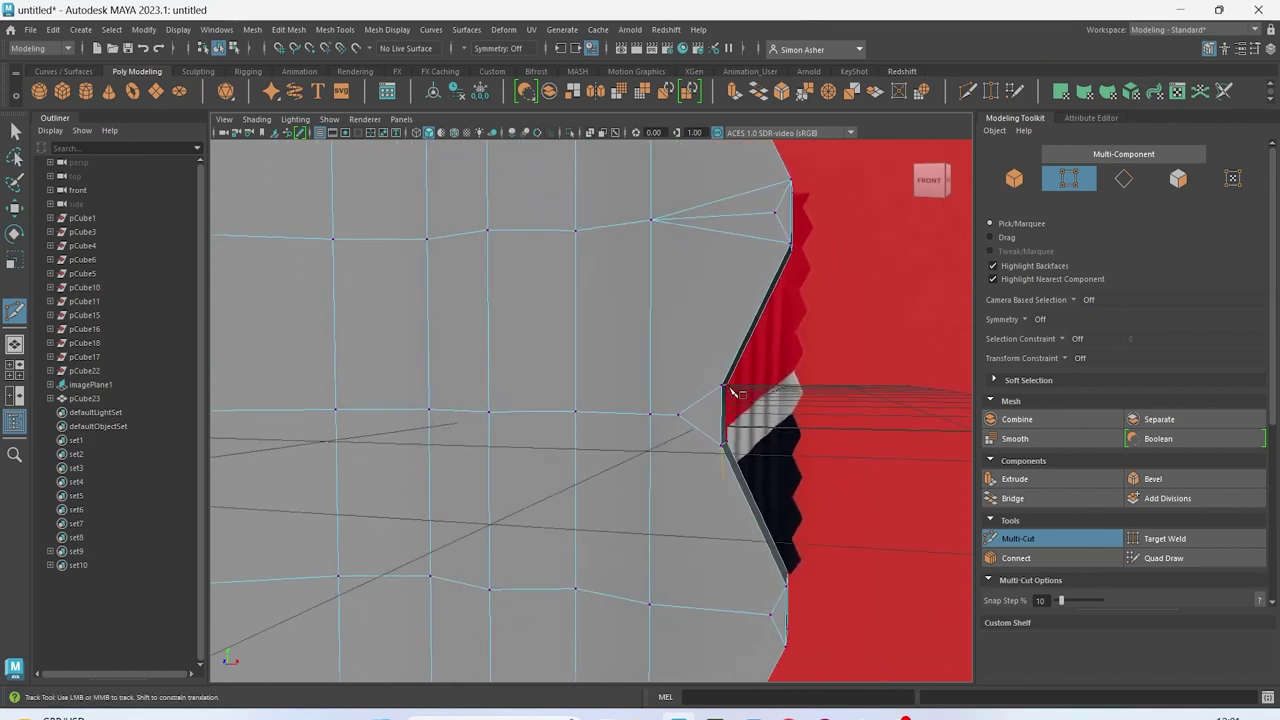
Cut the same converging edges at the zigzag's middle valley and the peak directly below it
click(716, 386)
alt+drag(724, 453, 700, 326)
click(747, 373)
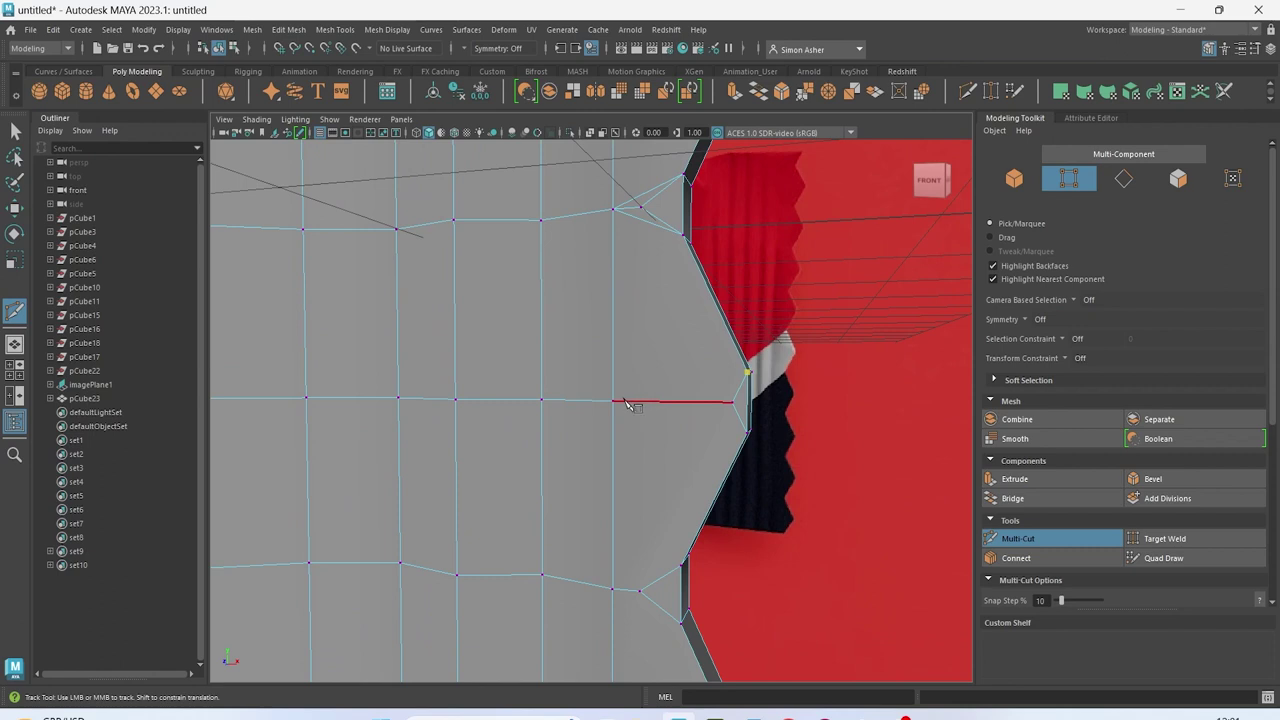
click(612, 400)
right_click(739, 430)
Cut converging edges from the bevelled vertices of the three lowest zigzag corners to the nearest vertical loop
alt+middle_drag(690, 480, 668, 362)
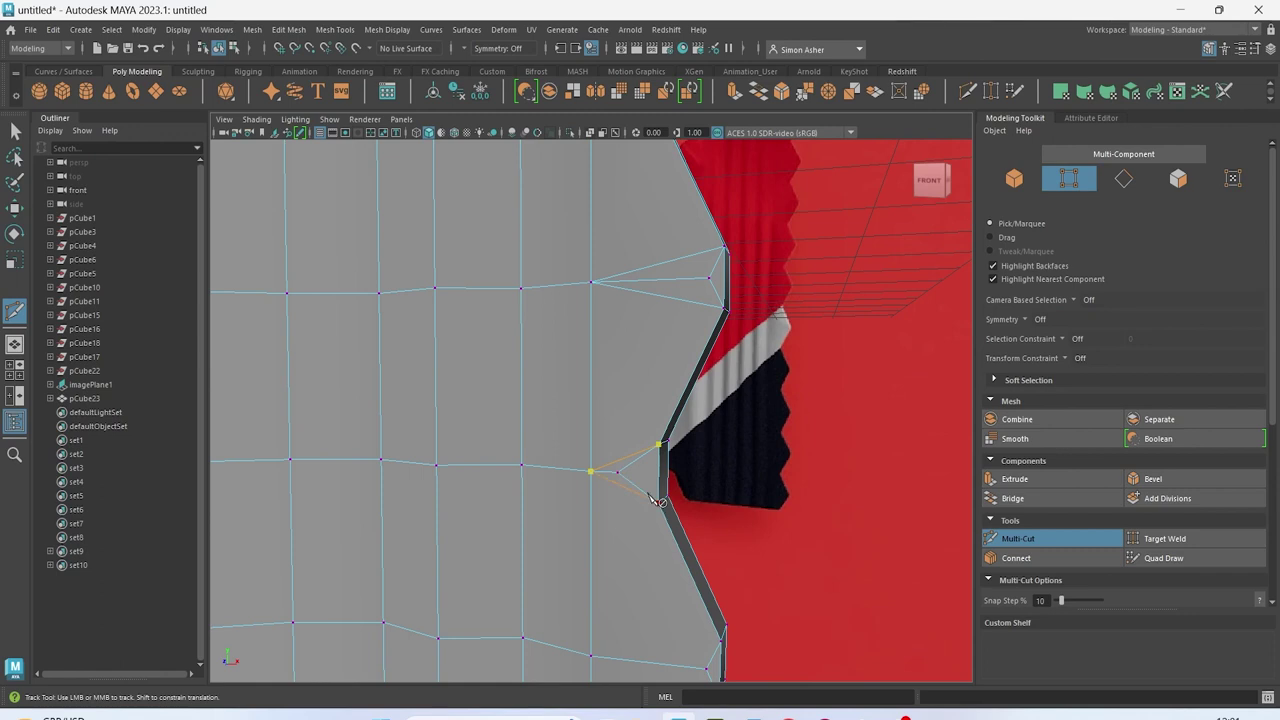
alt+drag(668, 515, 686, 436)
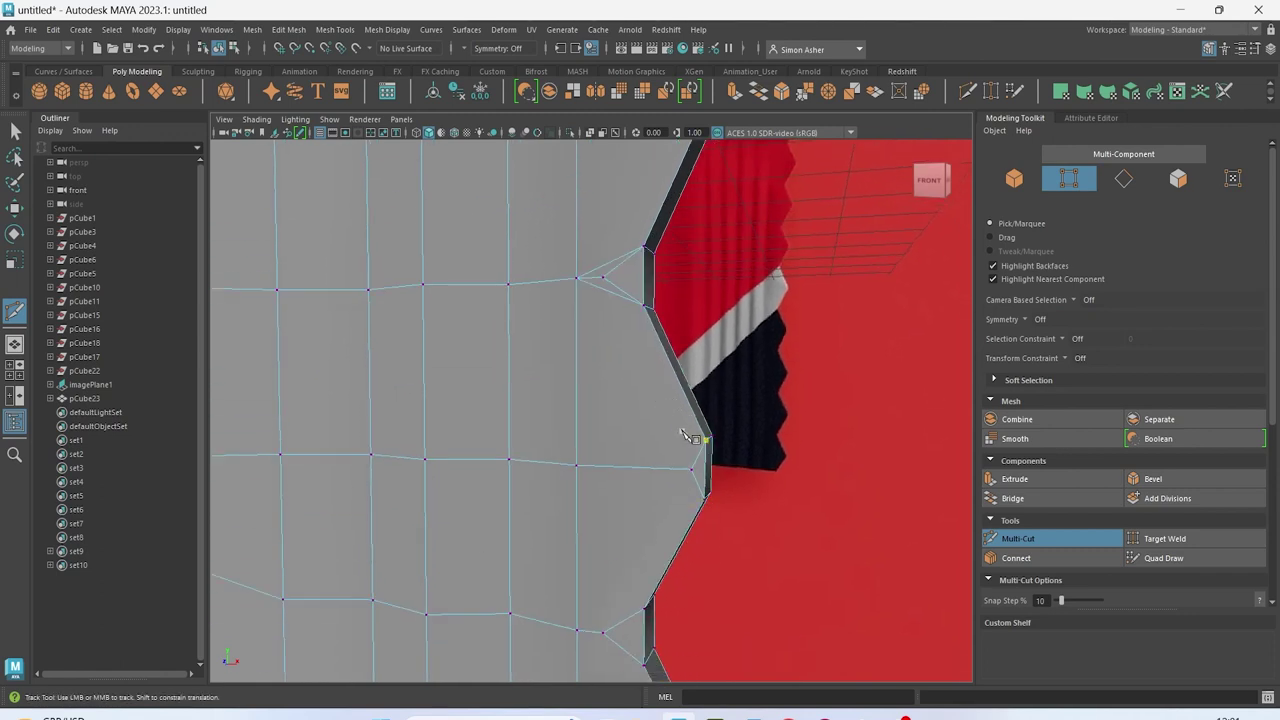
click(690, 496)
alt+drag(690, 496, 686, 437)
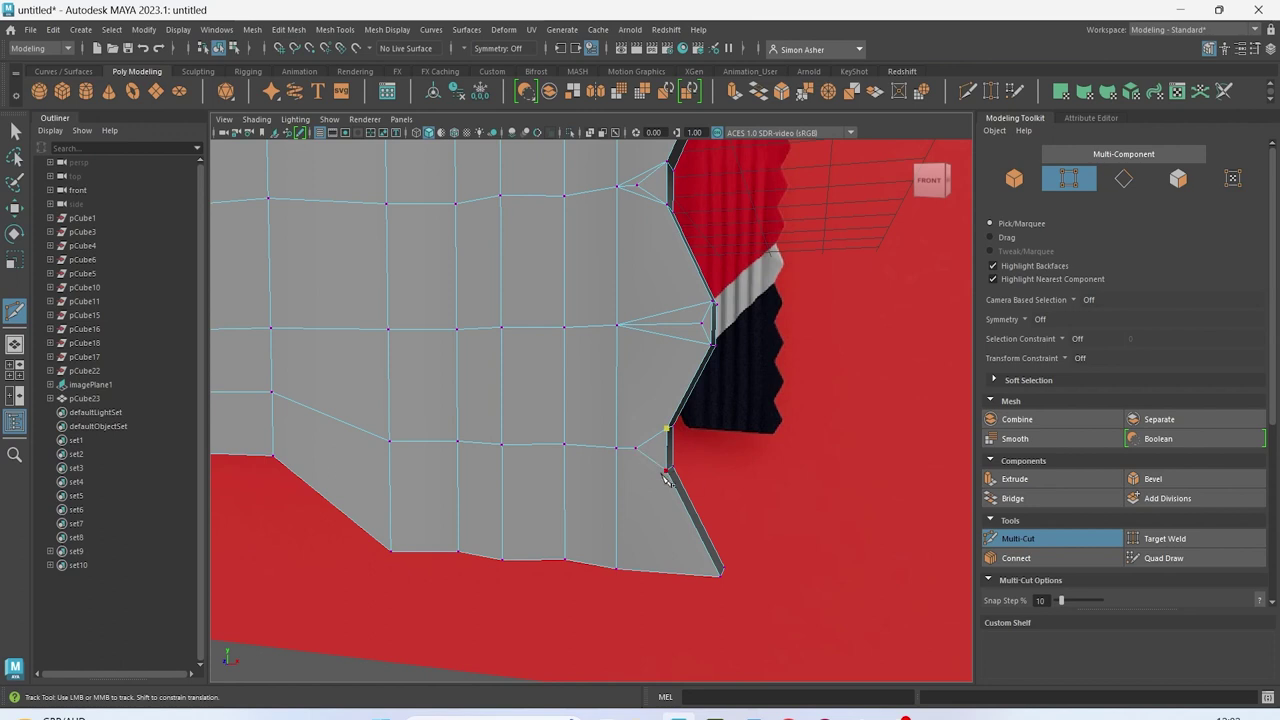
scroll(690, 474, up, 2)
click(736, 446)
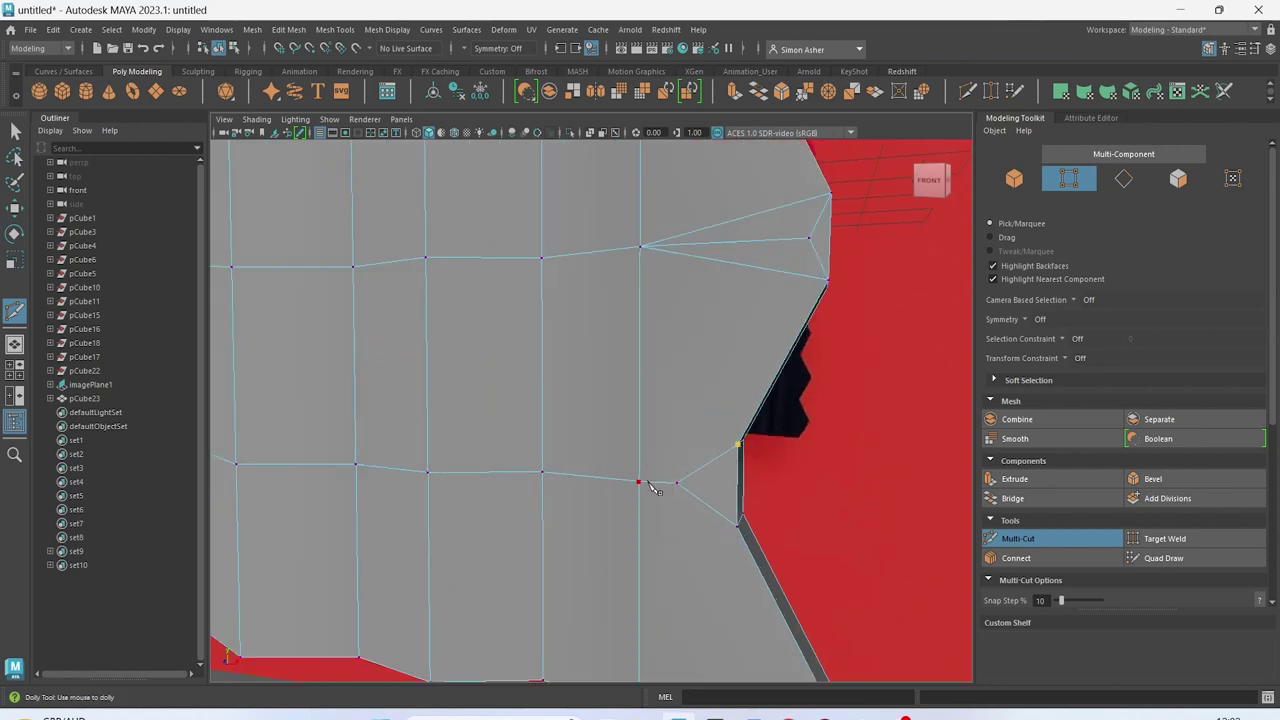
click(680, 518)
Delete the leftover bevel edges inside the new triangles at the zigzag's lowest valley and the peak above it
key(w)
right_drag(714, 309, 720, 273)
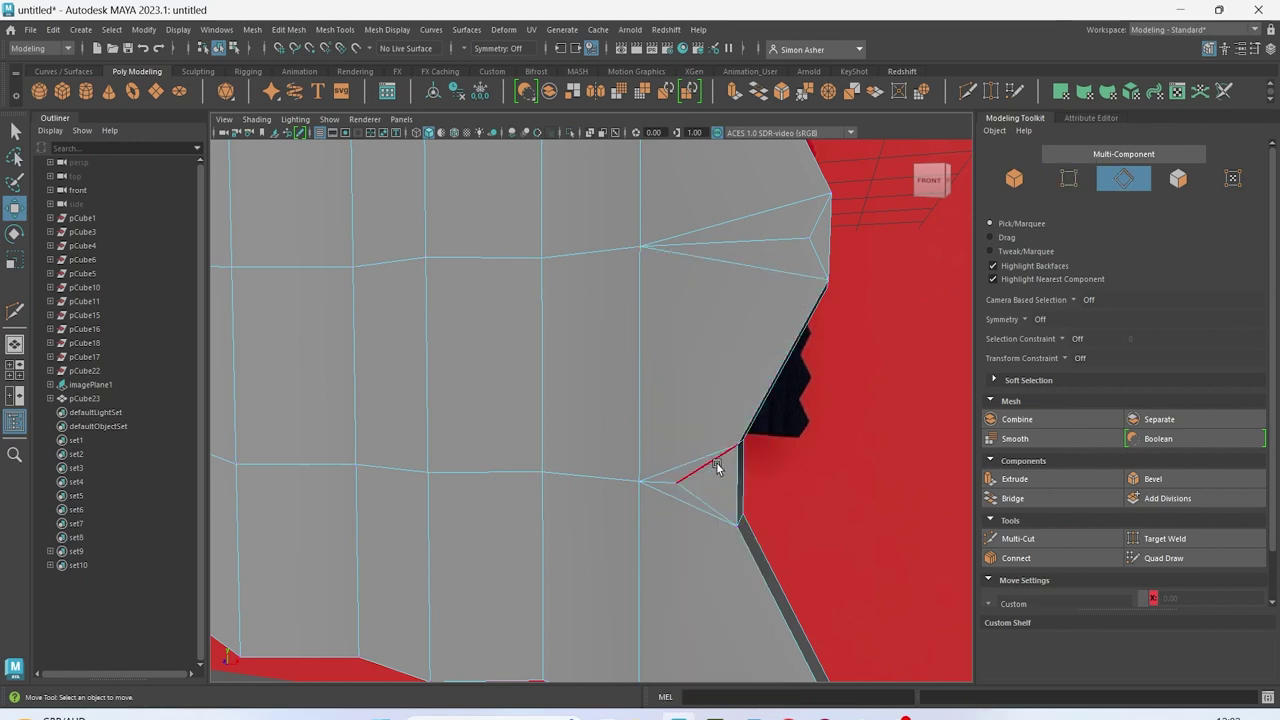
click(688, 490)
key(Delete)
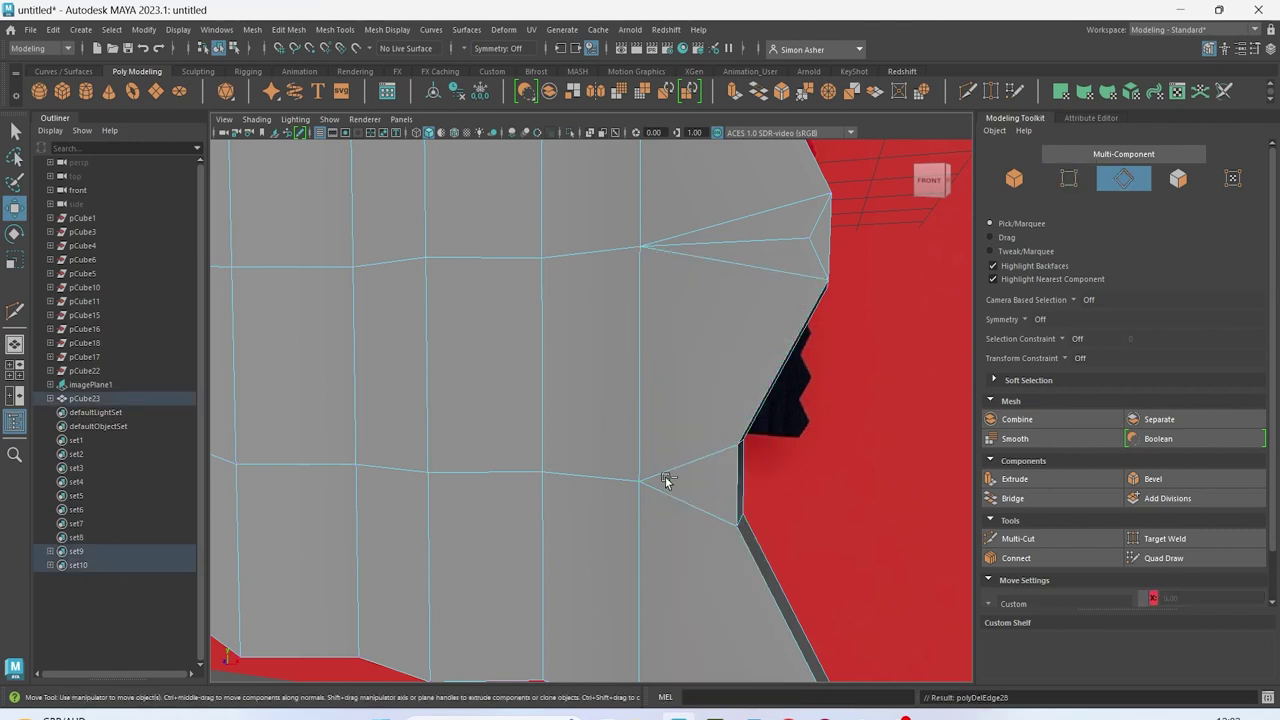
alt+middle_drag(744, 438, 645, 521)
click(658, 329)
shift+click(715, 343)
key(Delete)
Remove the leftover inner edges from the triangles at the next three zigzag corners, up to the middle valley
alt+middle_drag(689, 283, 728, 503)
click(643, 444)
right_drag(646, 330, 648, 276)
click(683, 459)
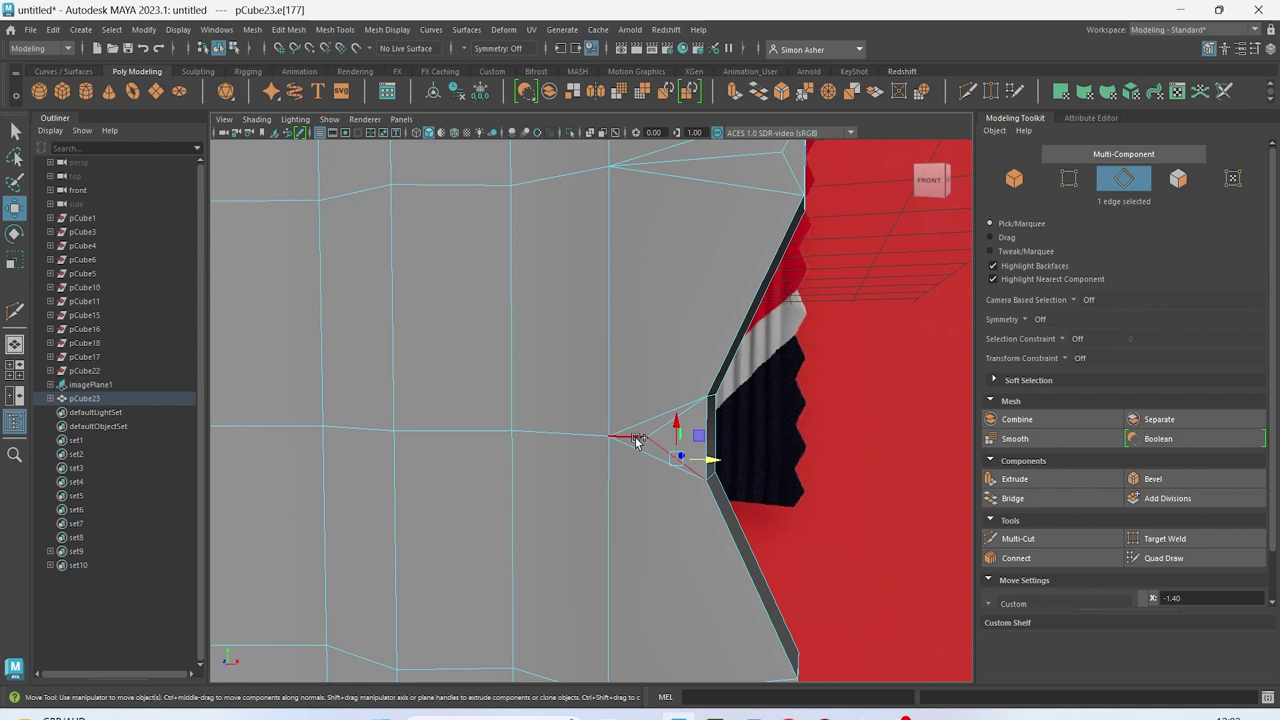
key(Delete)
alt+middle_drag(677, 248, 623, 349)
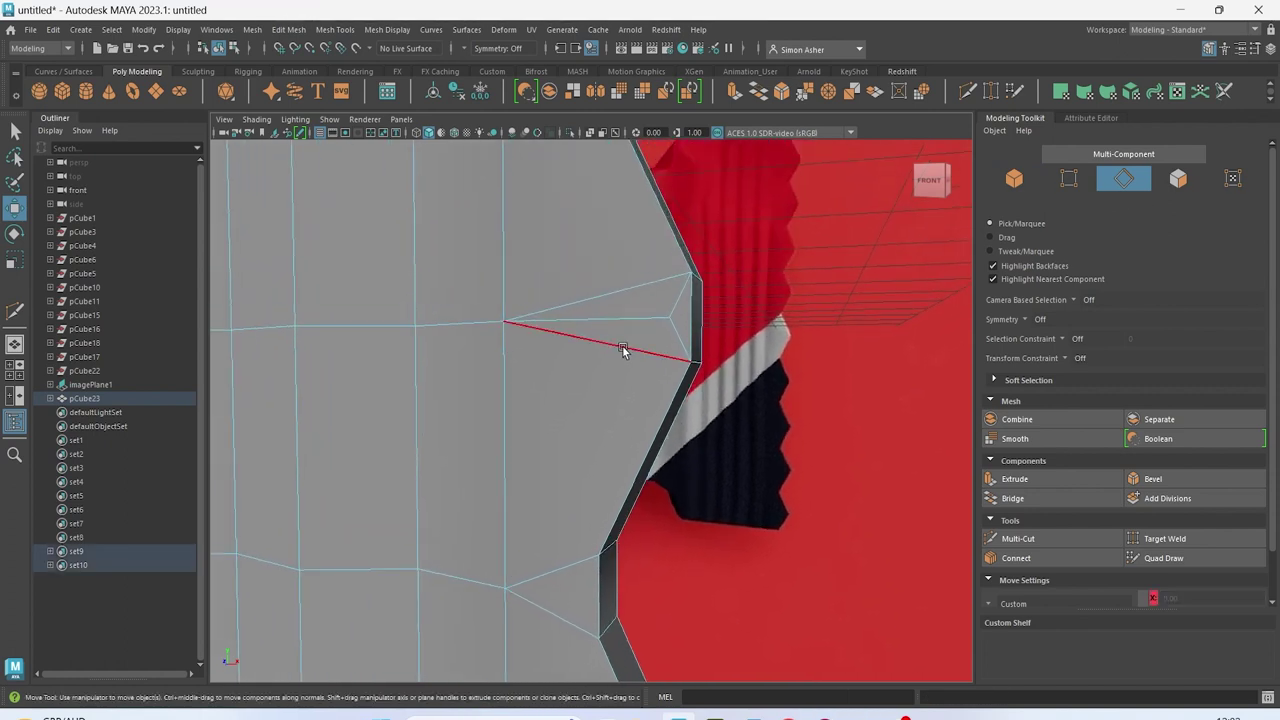
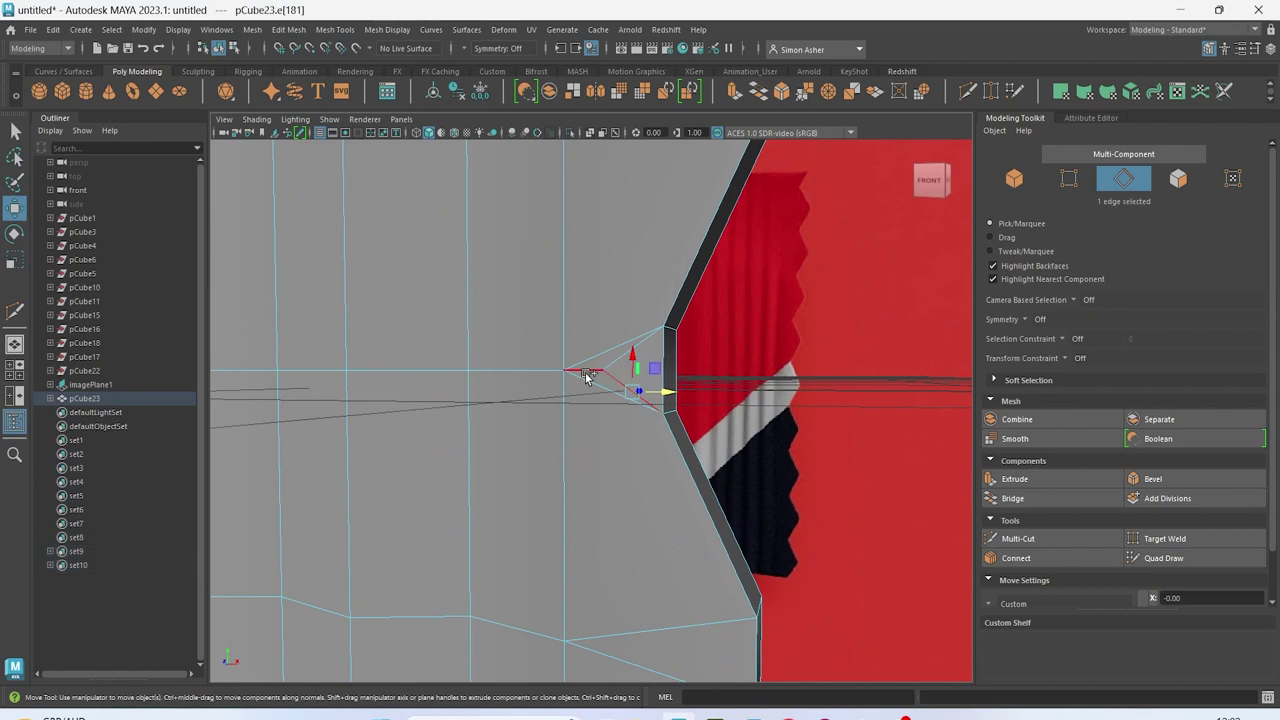
key(Delete)
Delete the inner bevel edges at the zigzag's second peak and second valley from the seal's upper end
alt+middle_drag(639, 332, 630, 480)
click(680, 382)
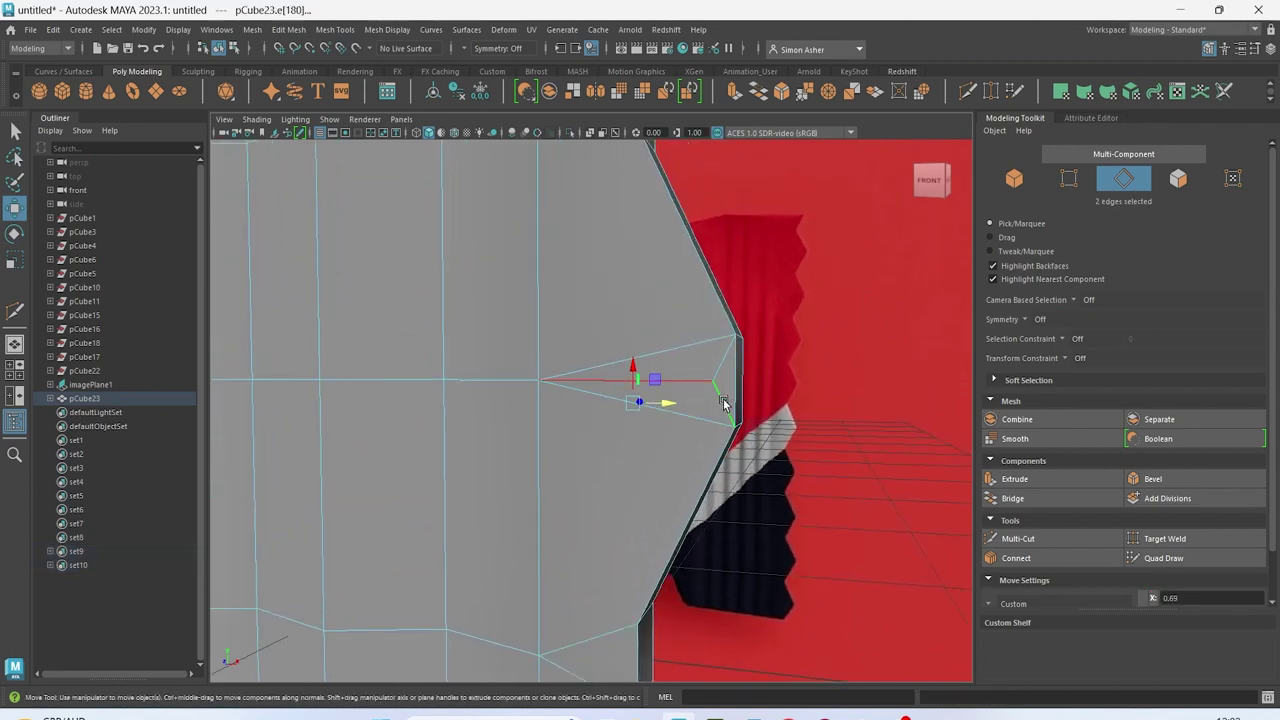
key(Delete)
alt+drag(723, 398, 759, 448)
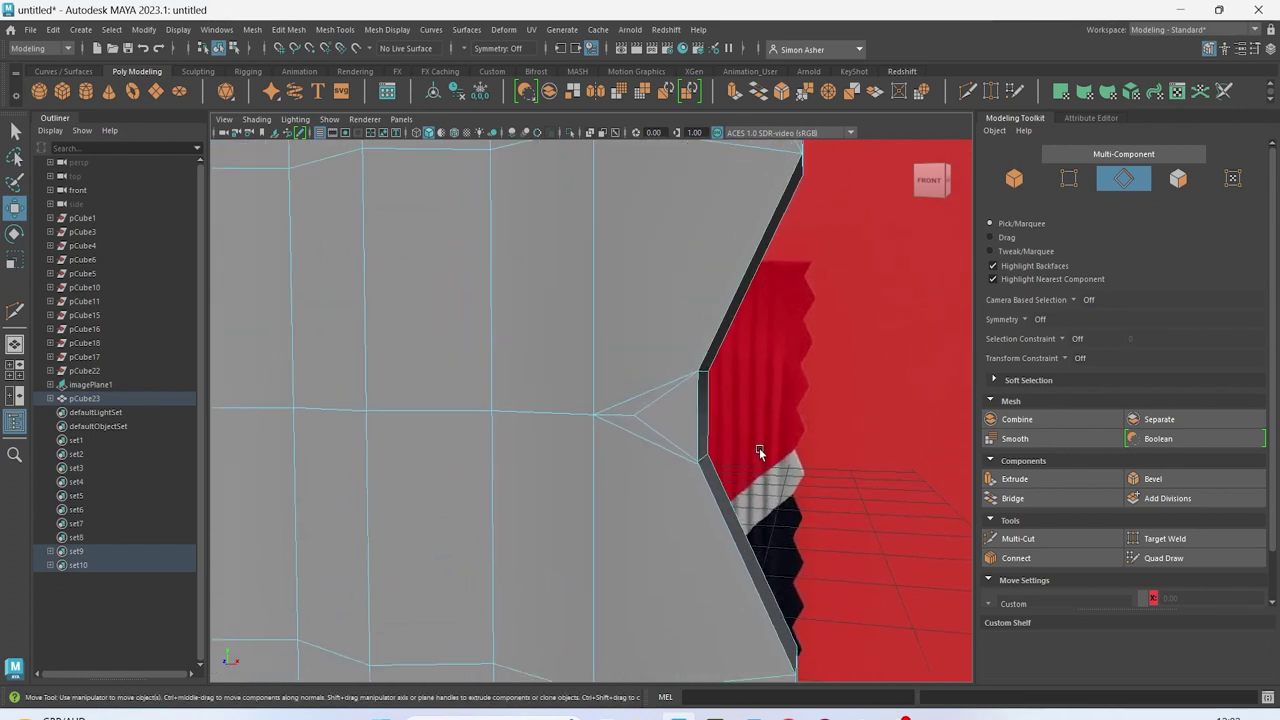
click(650, 432)
key(Delete)
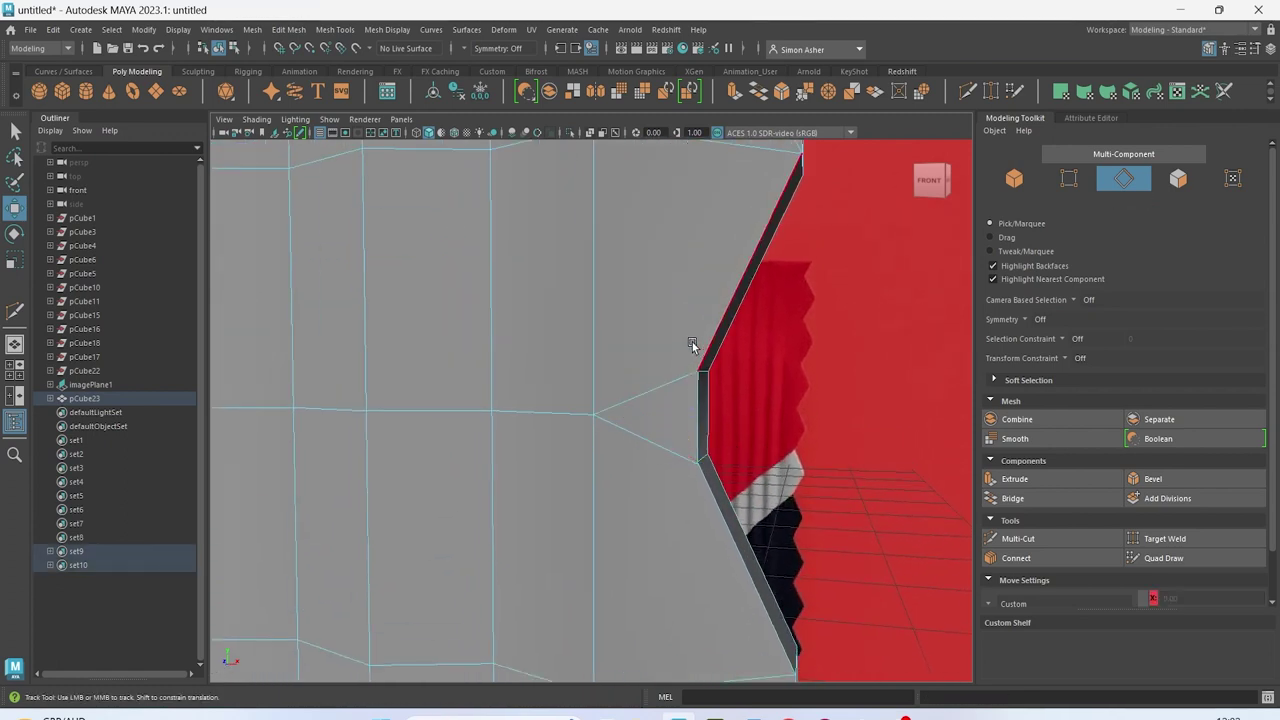
Delete the remaining inner bevel edges at the uppermost peak and uppermost valley of the zigzag
alt+drag(692, 345, 674, 490)
click(680, 397)
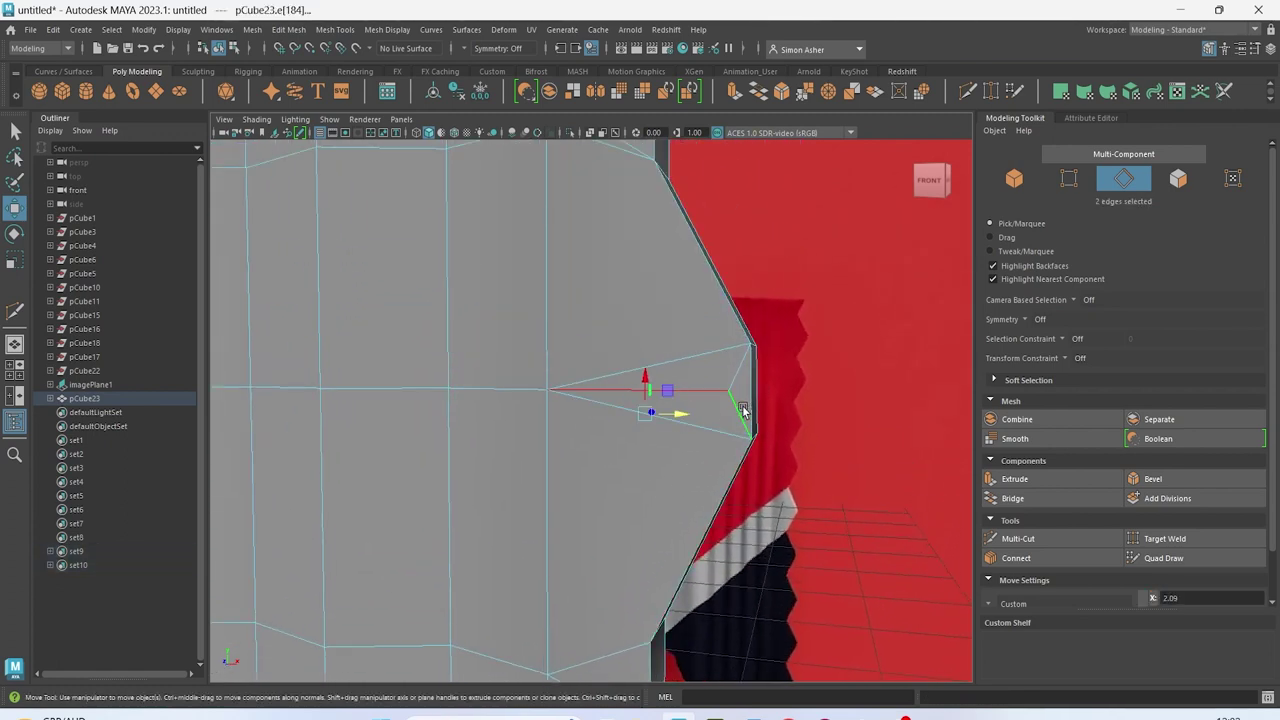
key(Delete)
alt+drag(719, 336, 741, 435)
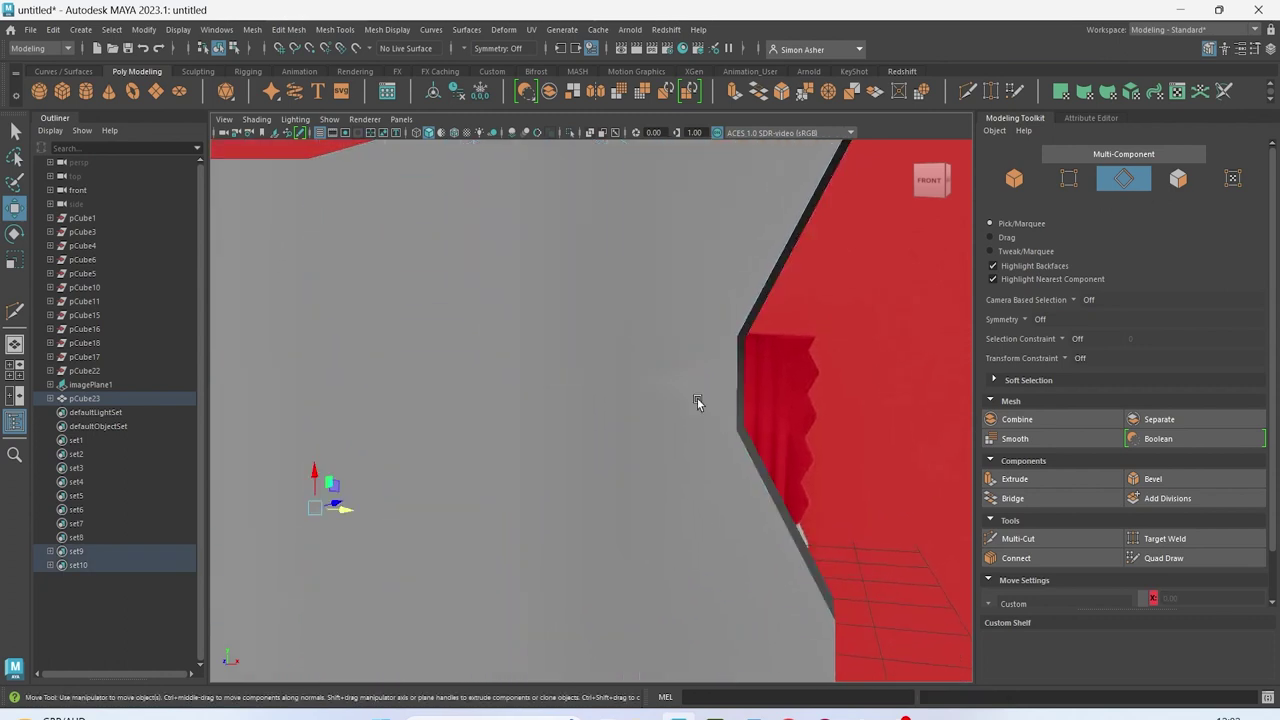
click(700, 400)
click(693, 394)
right_drag(668, 312, 668, 274)
click(674, 391)
key(ctrl+Delete)
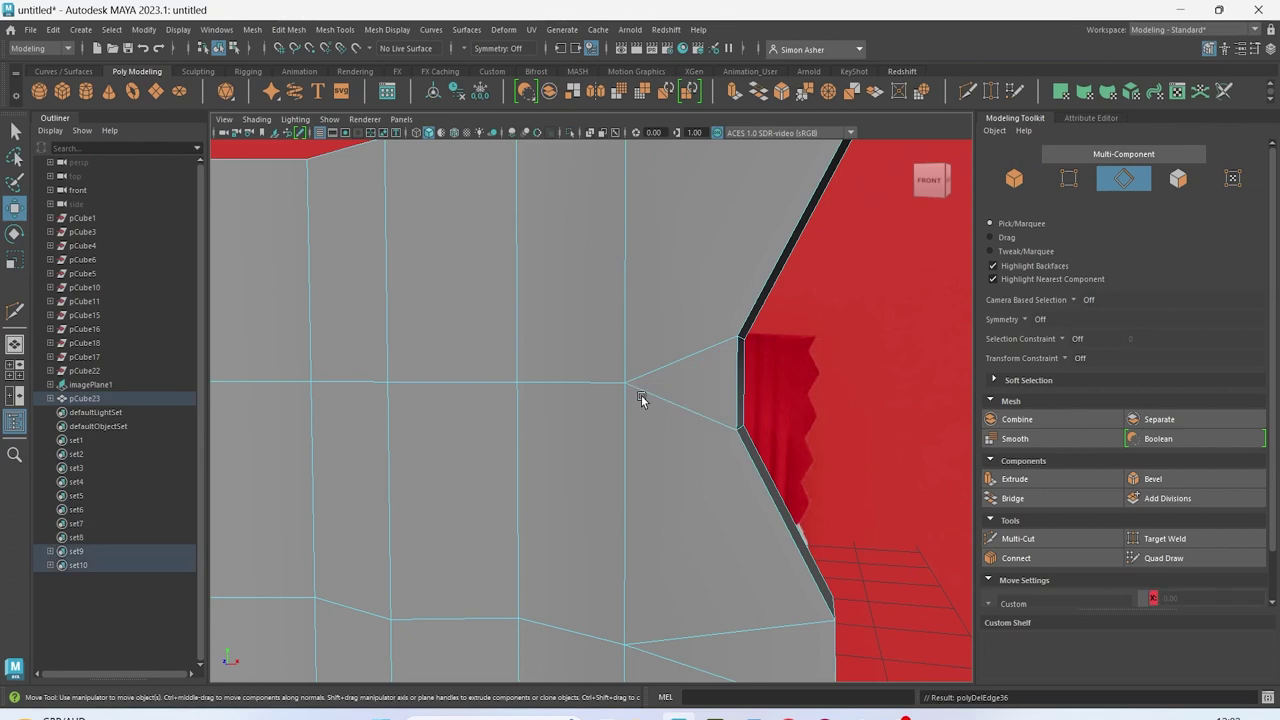
Examine the cleaned-up zigzag seal in smoothed display and select the half wrapper mesh
scroll(641, 395, down, 5)
key([)
key([)
key([)
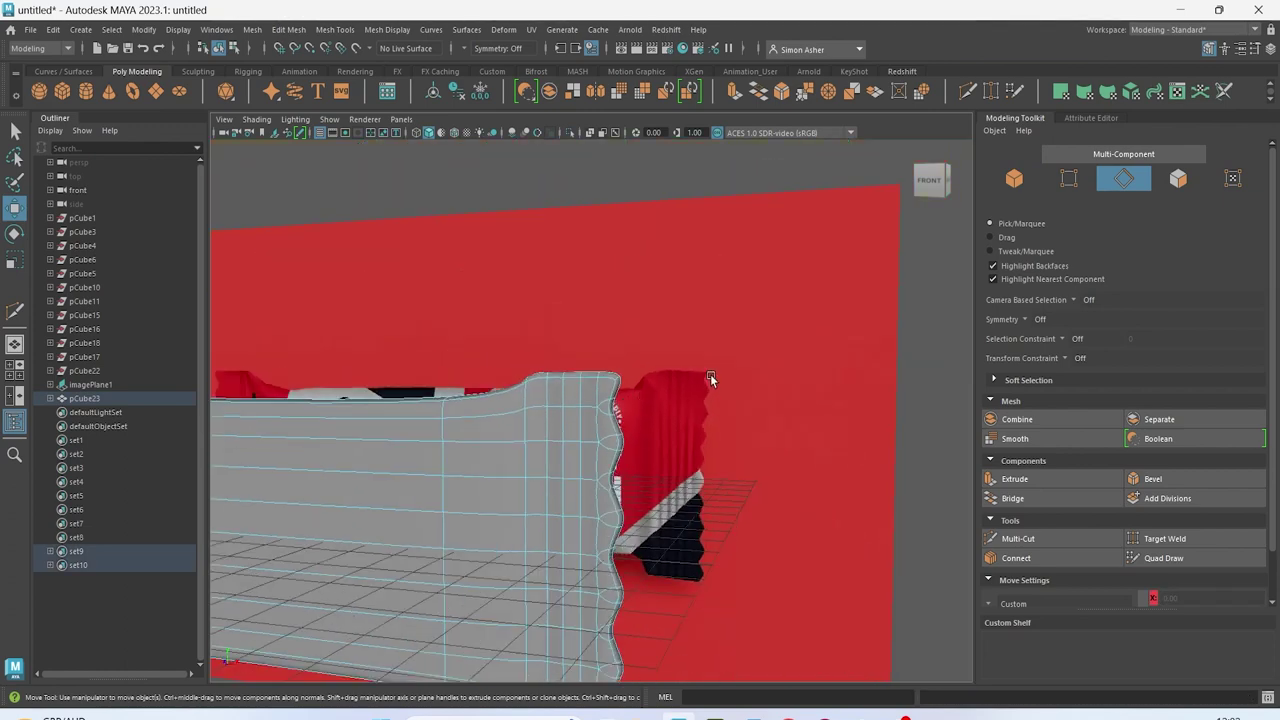
right_drag(592, 199, 604, 184)
alt+drag(604, 184, 650, 345)
click(631, 469)
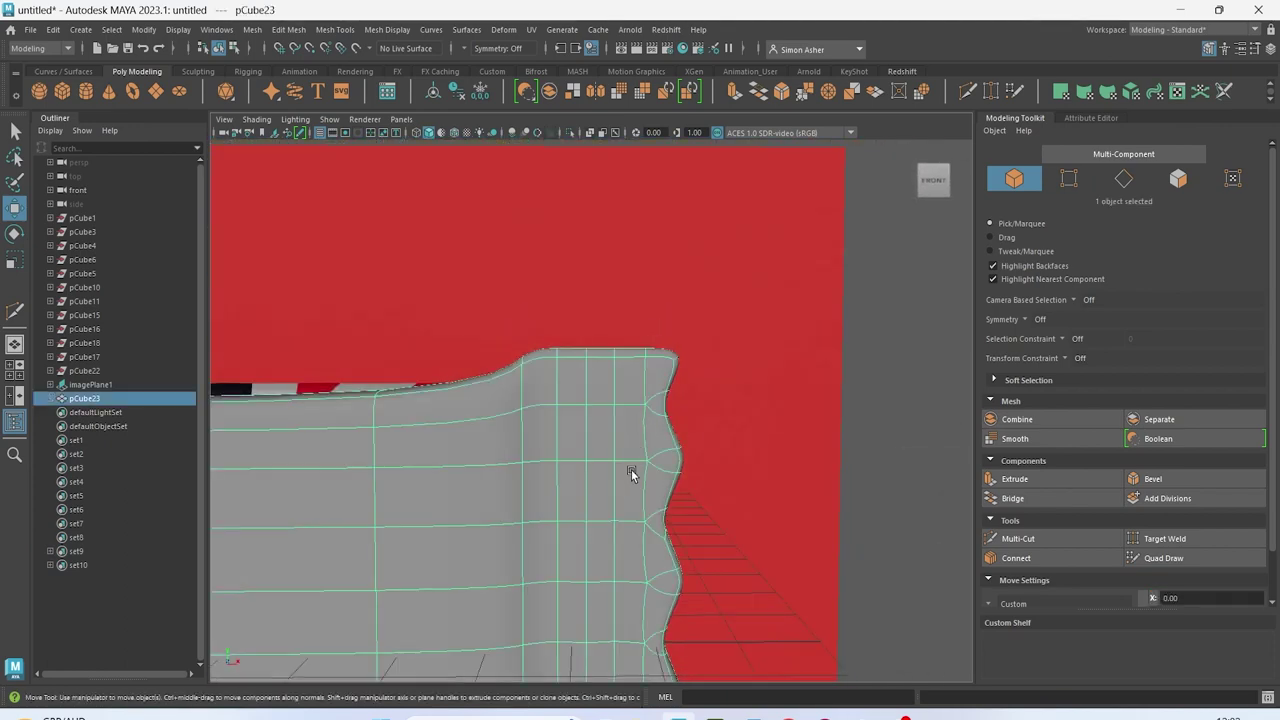
Return the mesh to unsmoothed display and select the four ridge edge loops running along the end seal, including their side edges
key(1)
right_drag(611, 311, 608, 358)
alt+drag(608, 305, 560, 507)
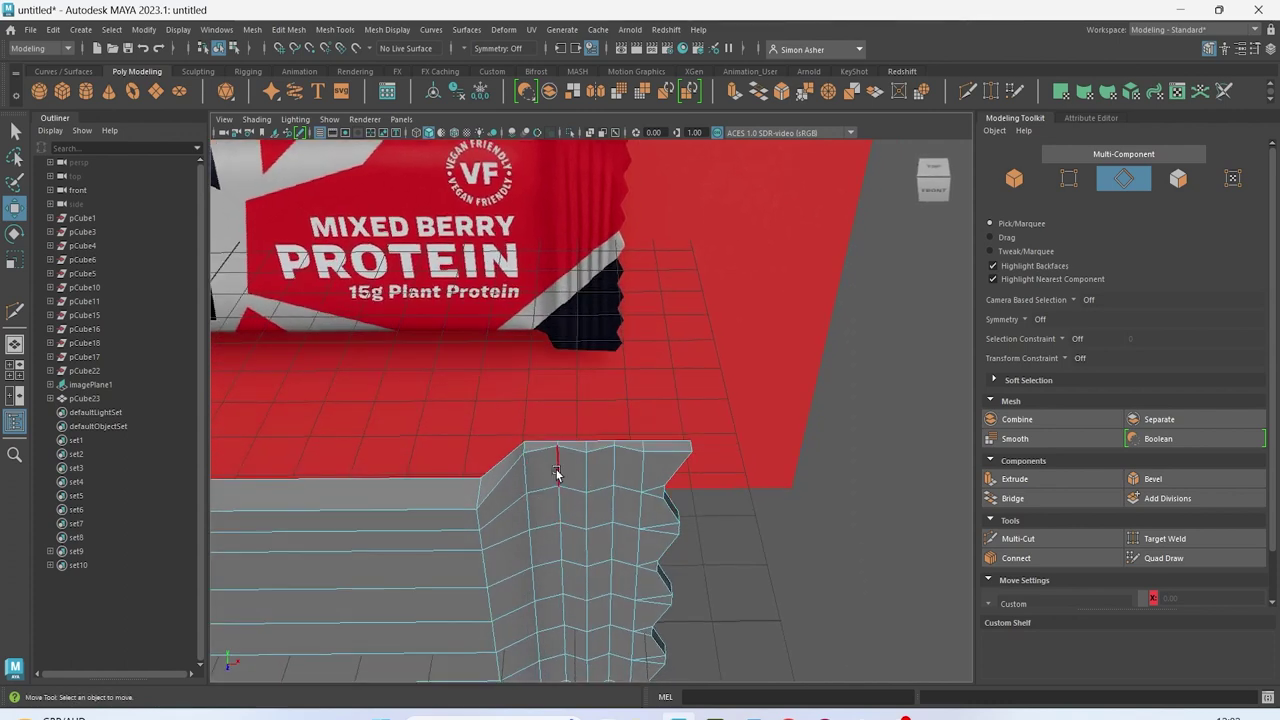
click(557, 472)
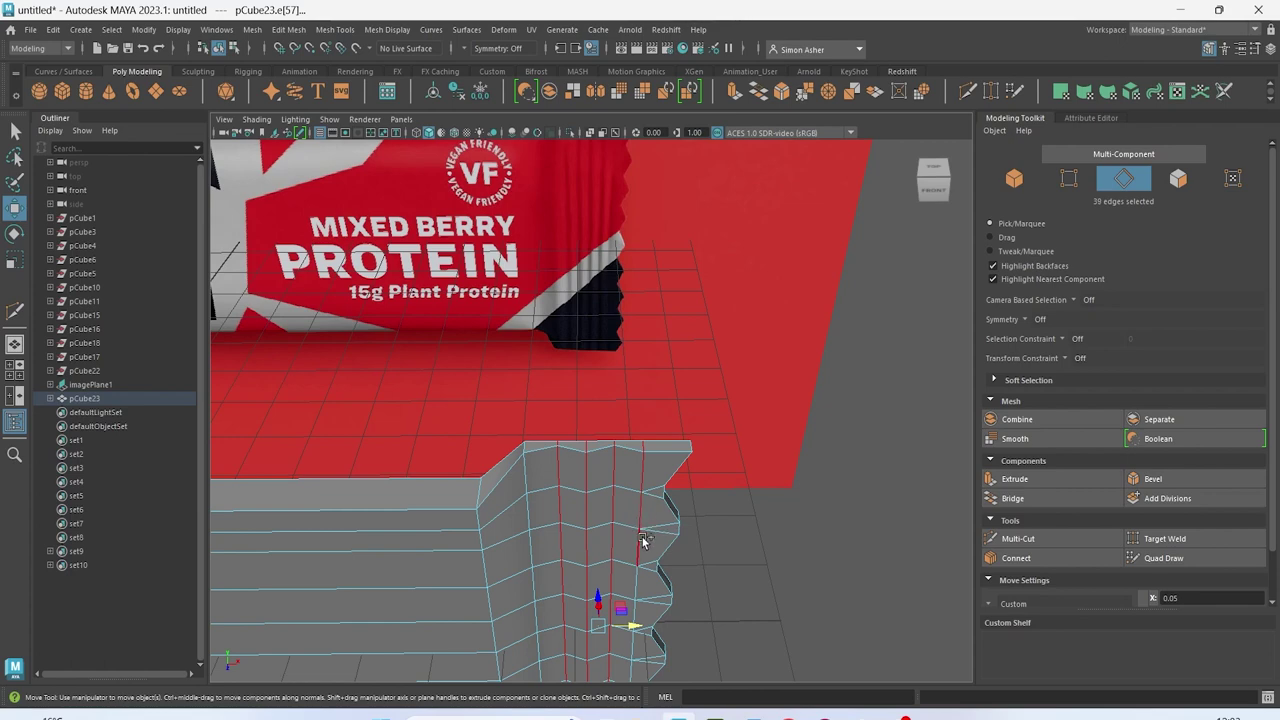
alt+middle_drag(649, 548, 651, 378)
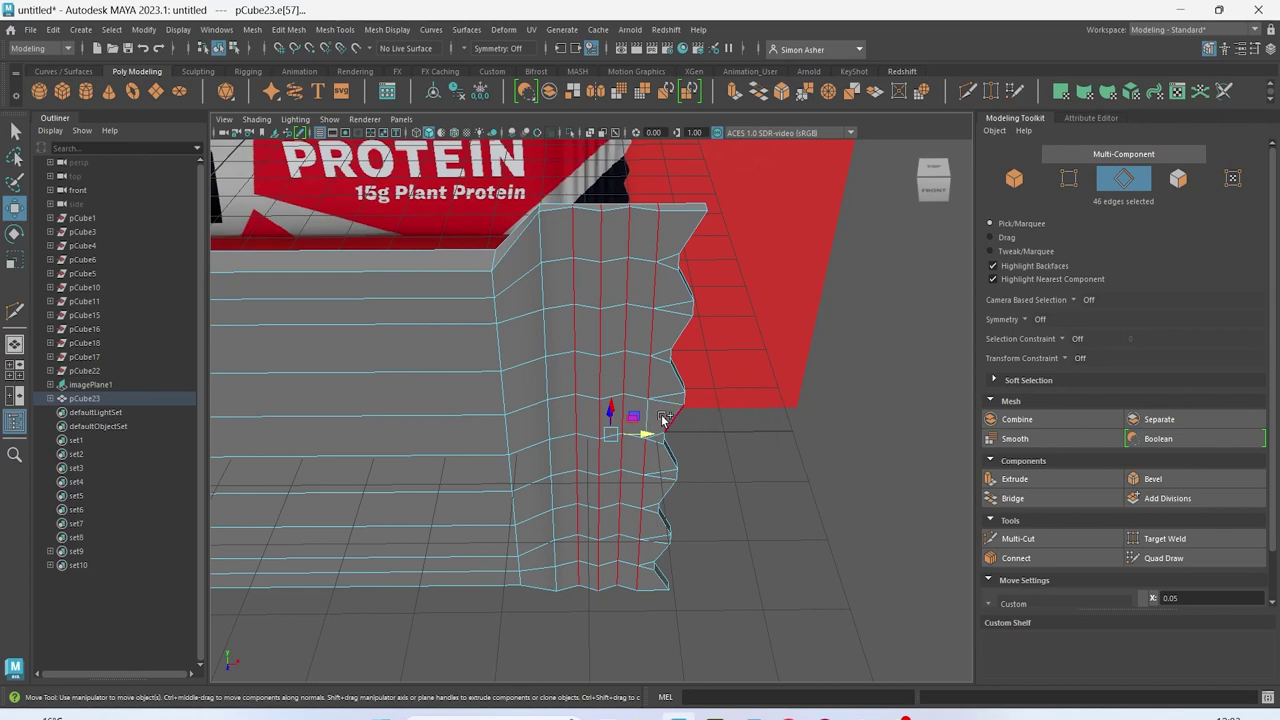
alt+drag(843, 395, 691, 186)
scroll(686, 466, up, 4)
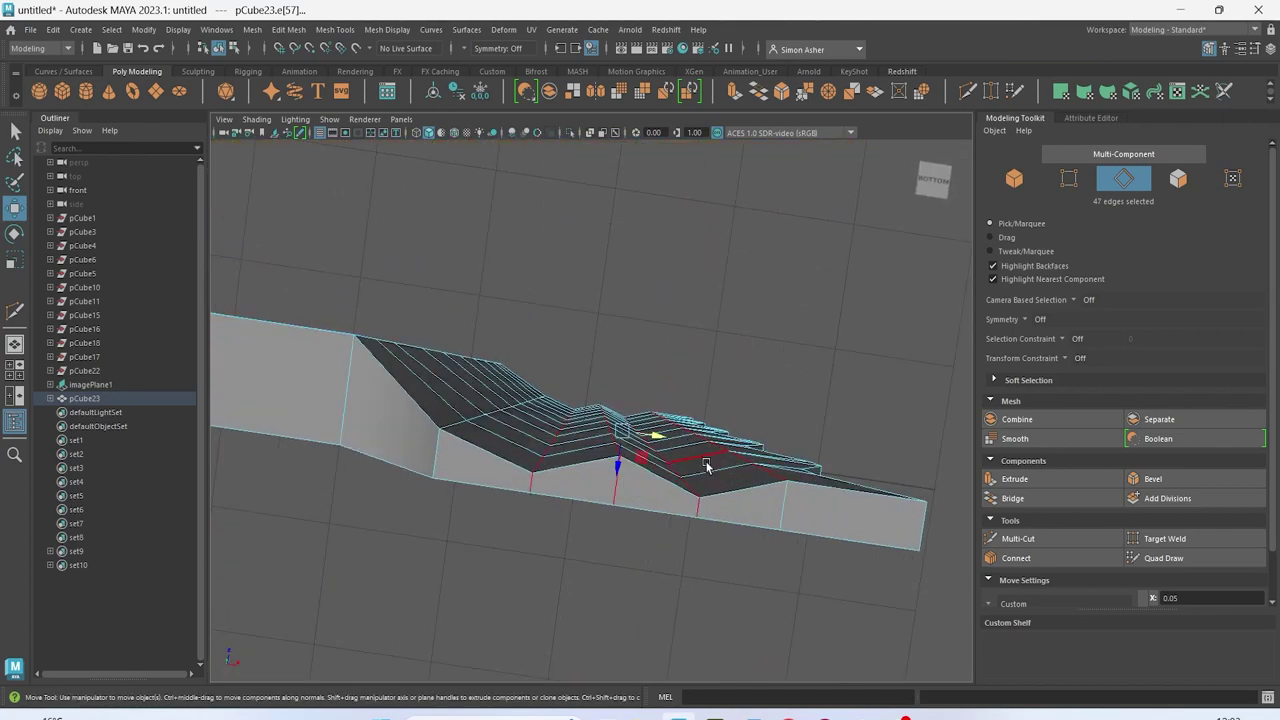
shift+click(790, 508)
alt+drag(813, 335, 769, 258)
Try bevelling the selected ridge edges with a fraction of 0.1 and one segment
key(ctrl+b)
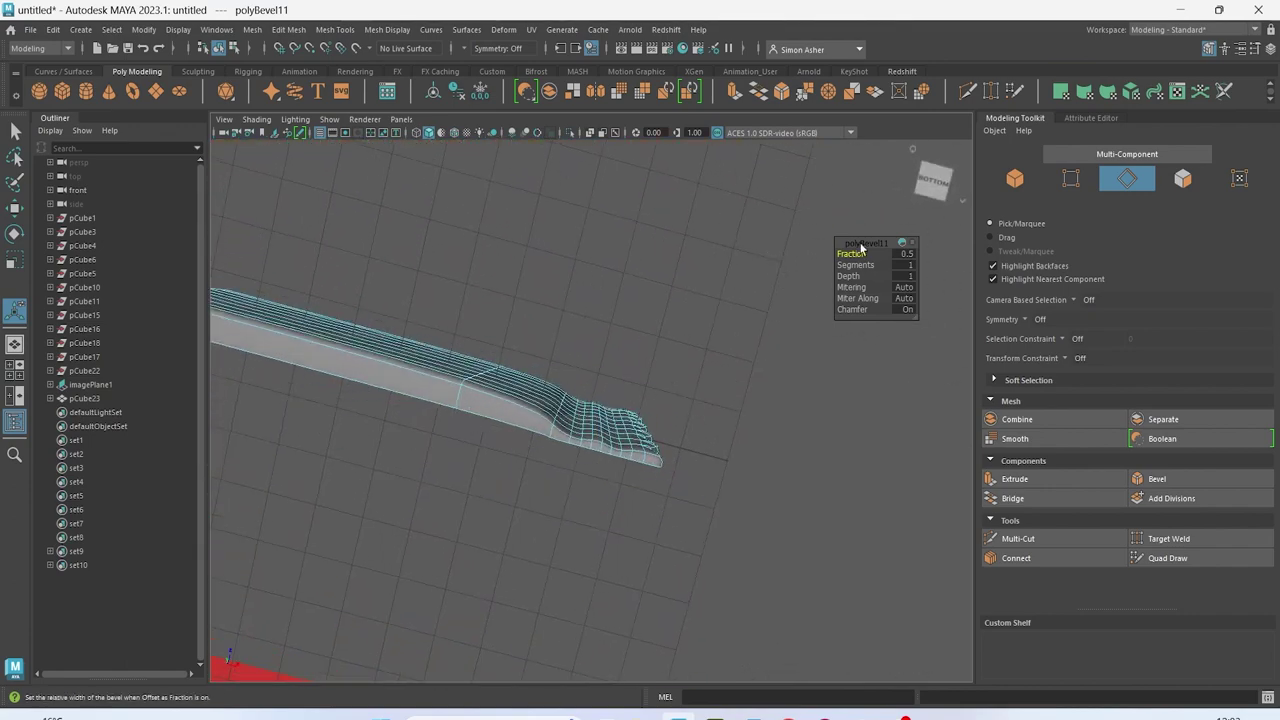
scroll(754, 283, up, 5)
drag(858, 253, 854, 251)
middle_drag(855, 253, 839, 259)
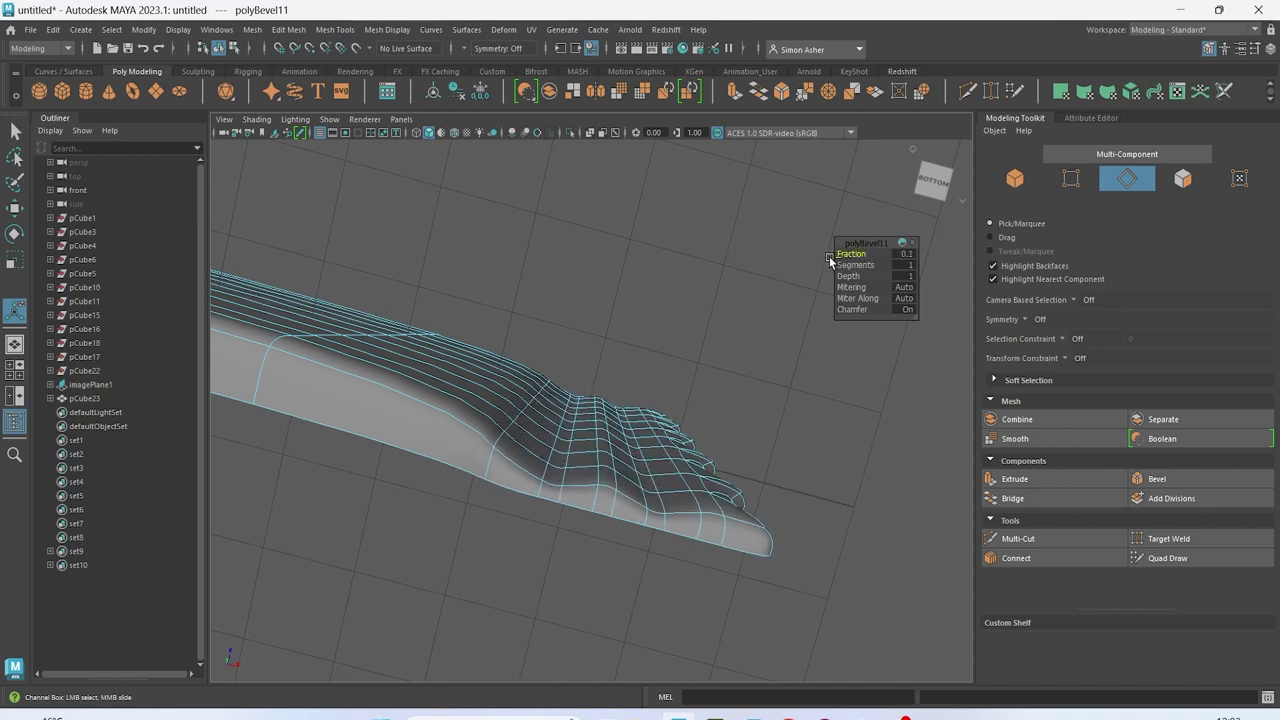
middle_drag(845, 264, 847, 261)
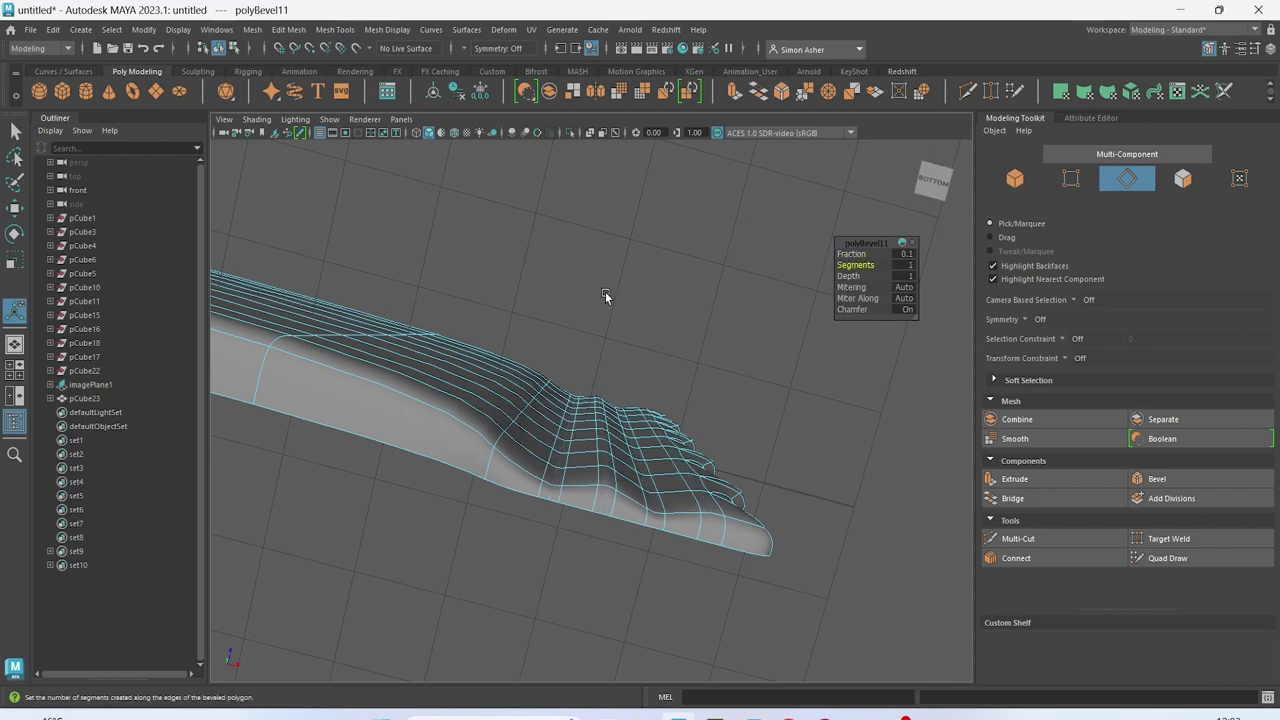
Check the bevelled ridges as an object, then undo the bevel back to the ridge edge selection
key(F8)
alt+drag(642, 253, 623, 372)
click(623, 375)
key(ctrl+z)
key(ctrl+z)
key(ctrl+z)
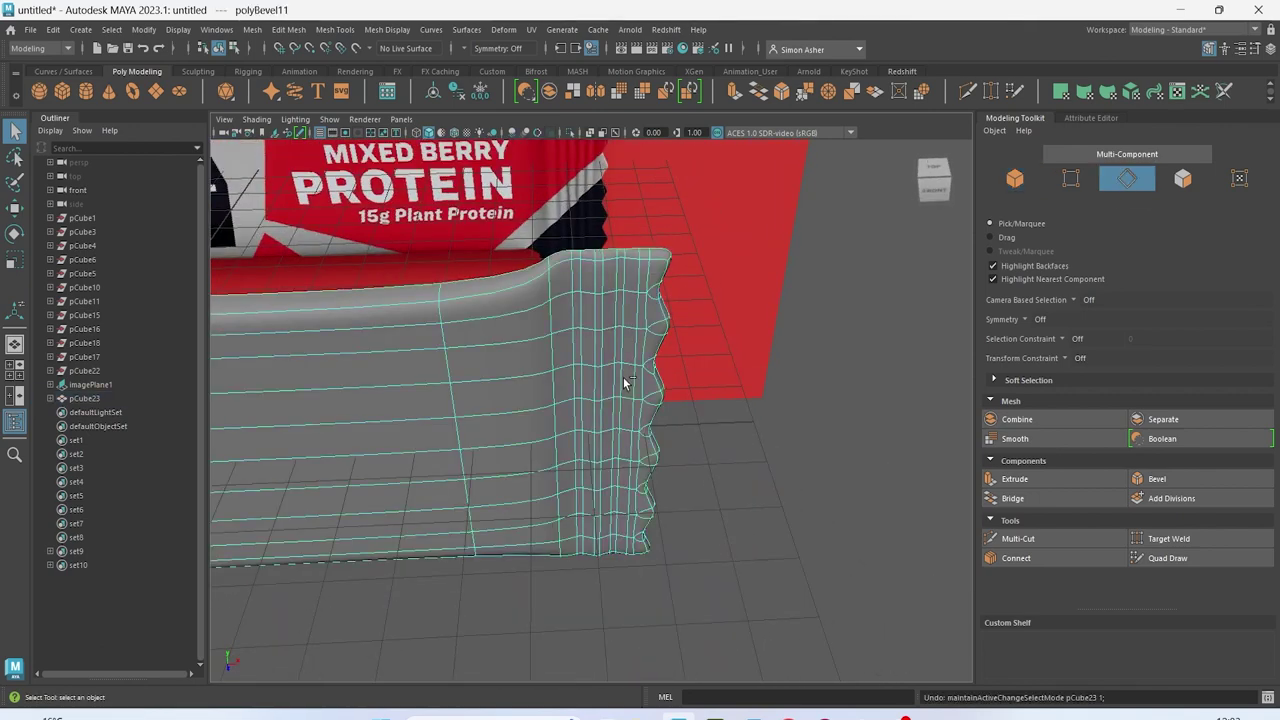
key(ctrl+z)
key(ctrl+z)
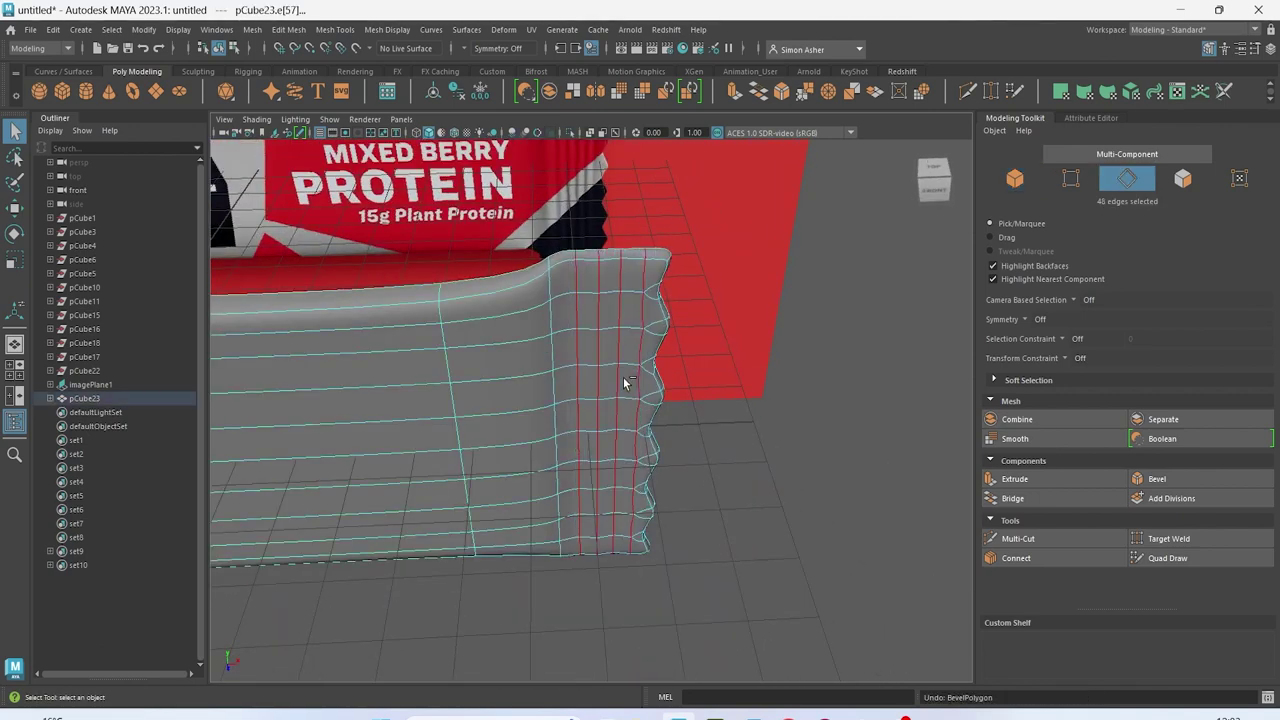
Try bevelling the ridge edges with a fraction of 0.16 and two segments
key(ctrl+b)
drag(855, 266, 849, 255)
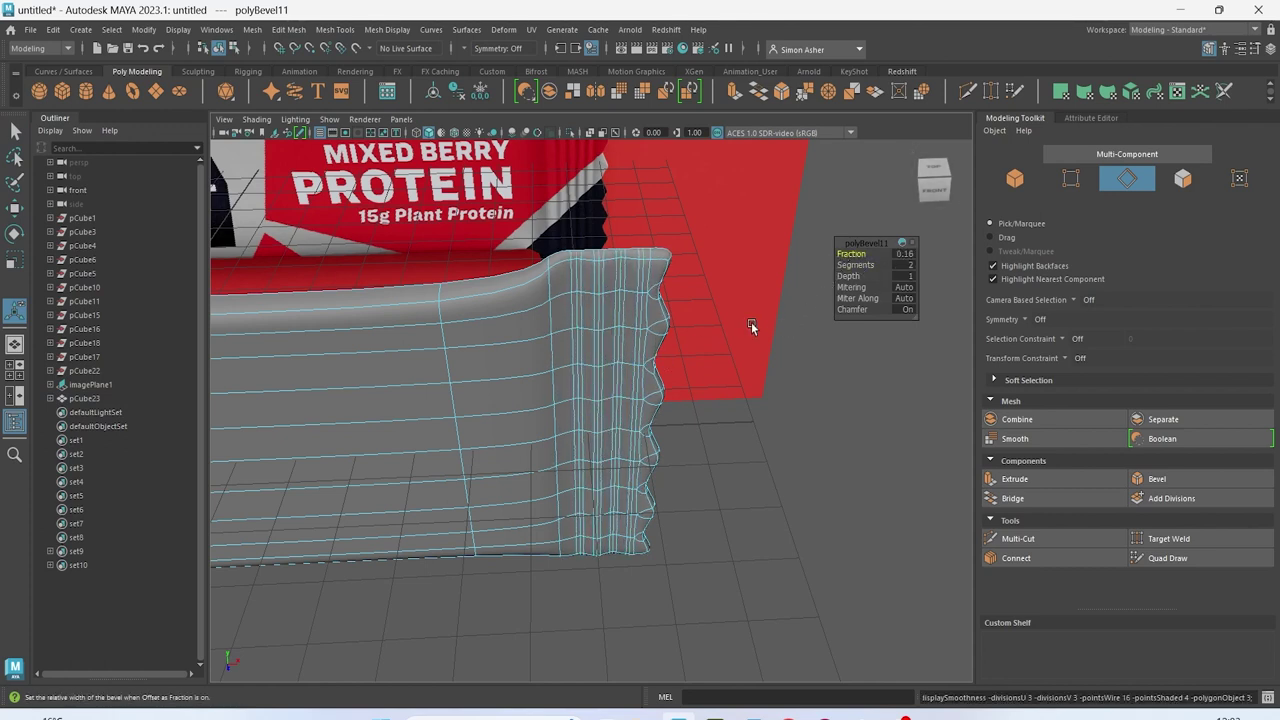
right_drag(828, 420, 894, 291)
click(866, 428)
alt+drag(866, 428, 709, 263)
Compare the two-segment ridge bevel in smoothed and unsmoothed display from several angles
click(645, 520)
key(1)
key(3)
click(695, 371)
alt+drag(666, 394, 650, 598)
click(653, 444)
key(1)
key(3)
key(1)
key(3)
key(1)
Undo the two-segment bevel back to the selected ridge edges
key(F10)
key(ctrl+z)
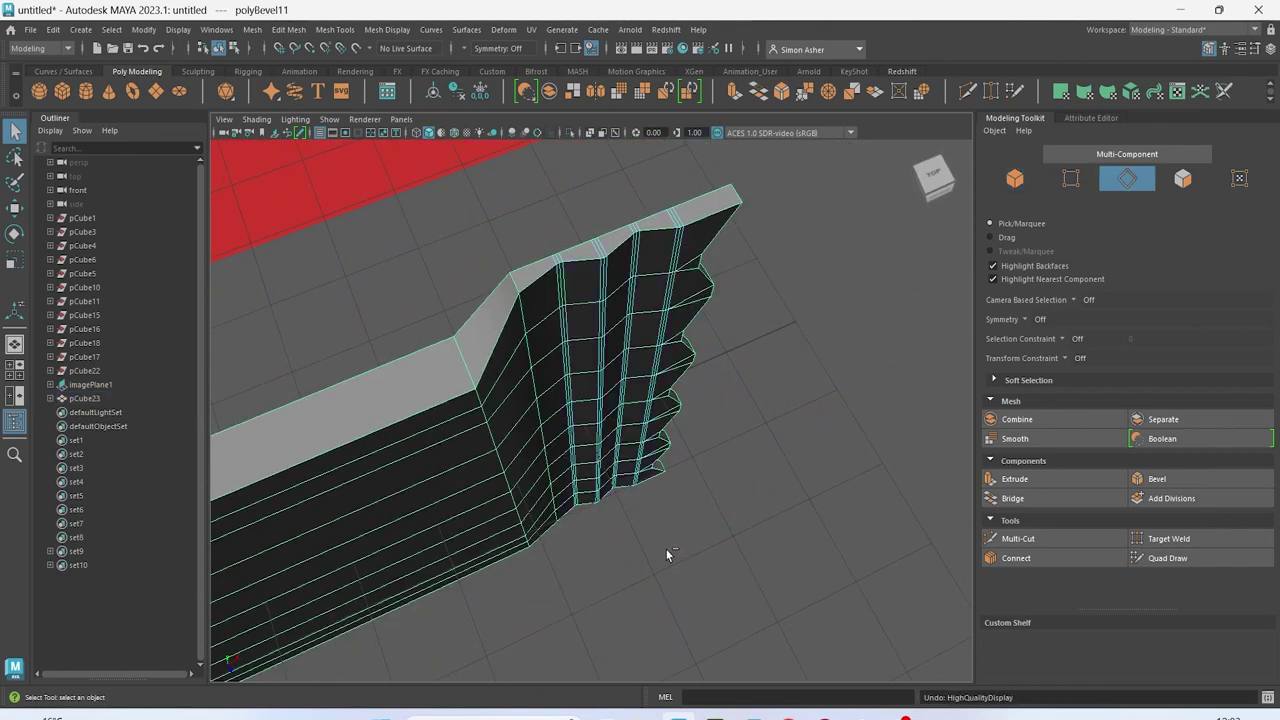
alt+drag(665, 548, 626, 536)
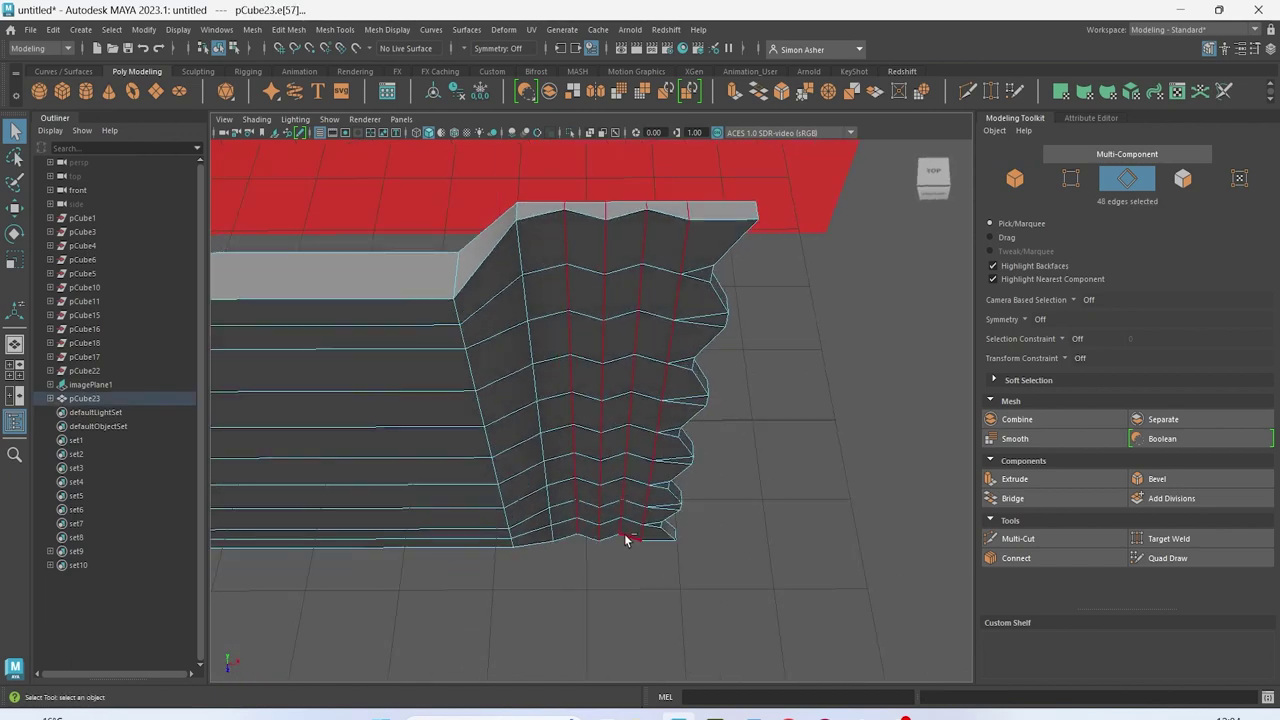
Bevel the ridge edges with a fraction of 0.18 and one segment, and show the half wrapper smoothed
key(ctrl+b)
alt+drag(700, 376, 710, 412)
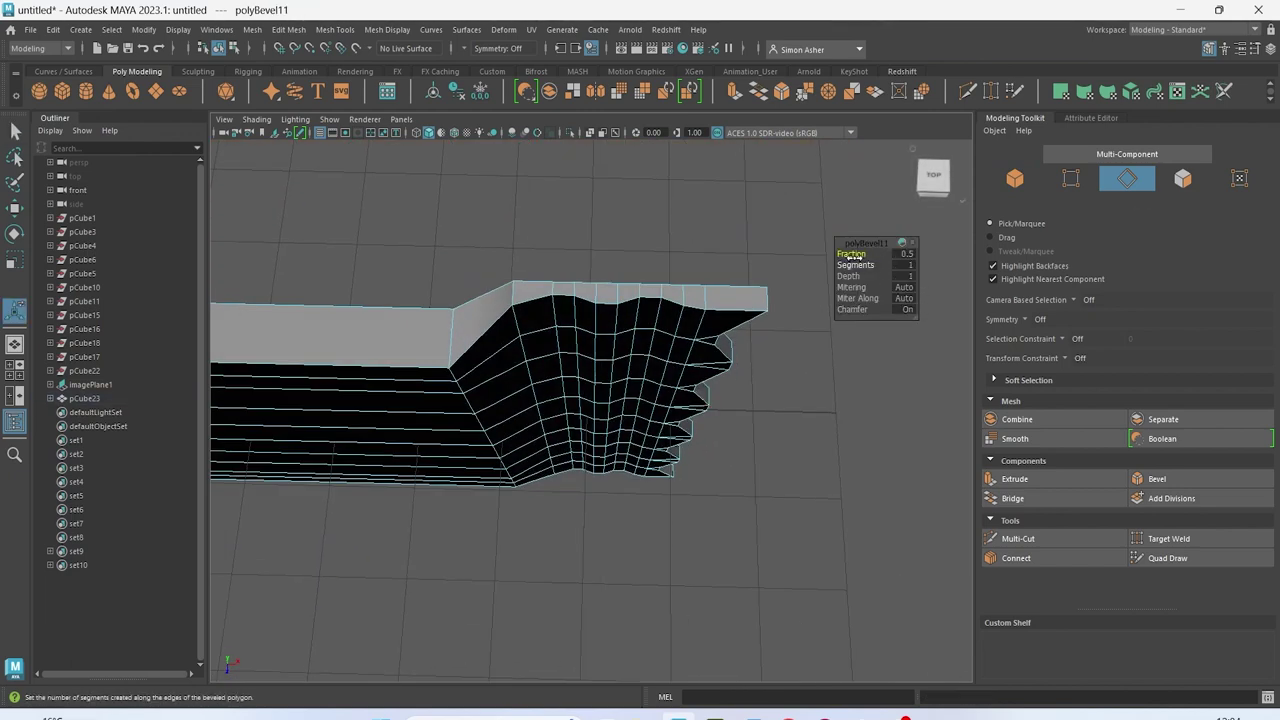
drag(856, 254, 831, 255)
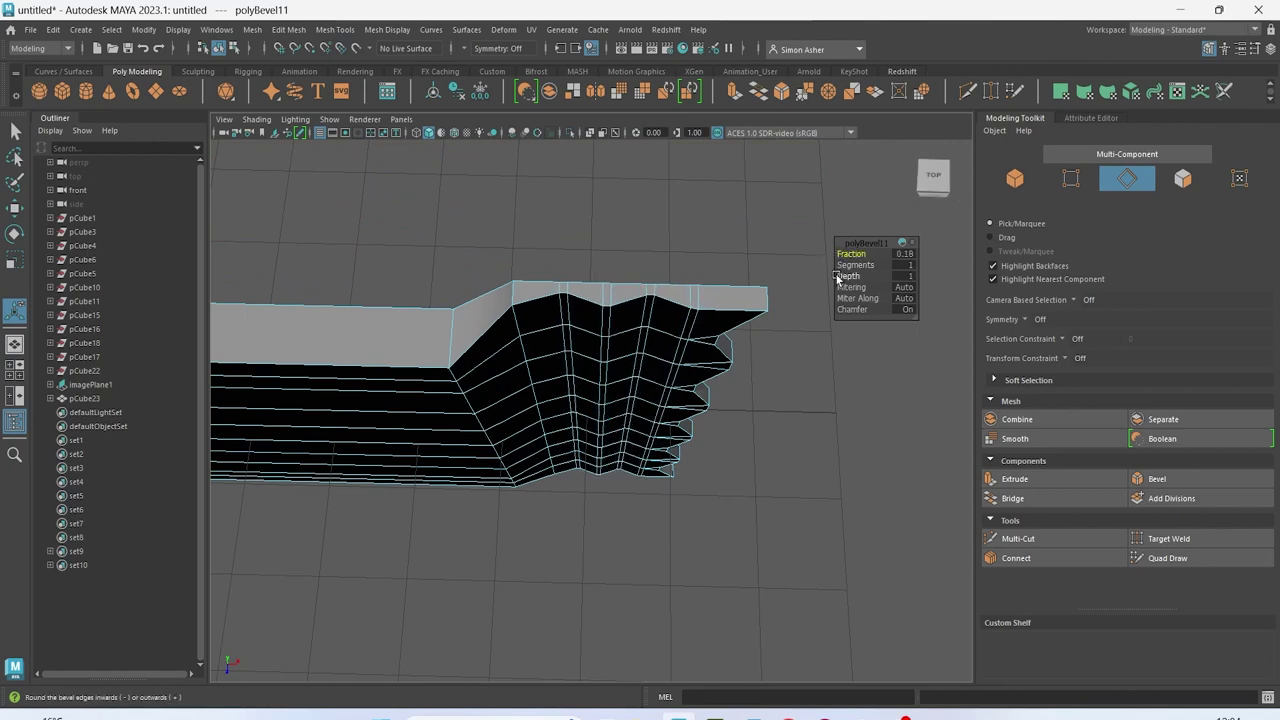
key(3)
right_drag(639, 217, 650, 210)
alt+drag(650, 210, 563, 430)
click(546, 411)
alt+middle_drag(544, 409, 668, 386)
Save the scene in the projects folder as a Maya Binary file named "wrapper video"
click(31, 31)
click(80, 89)
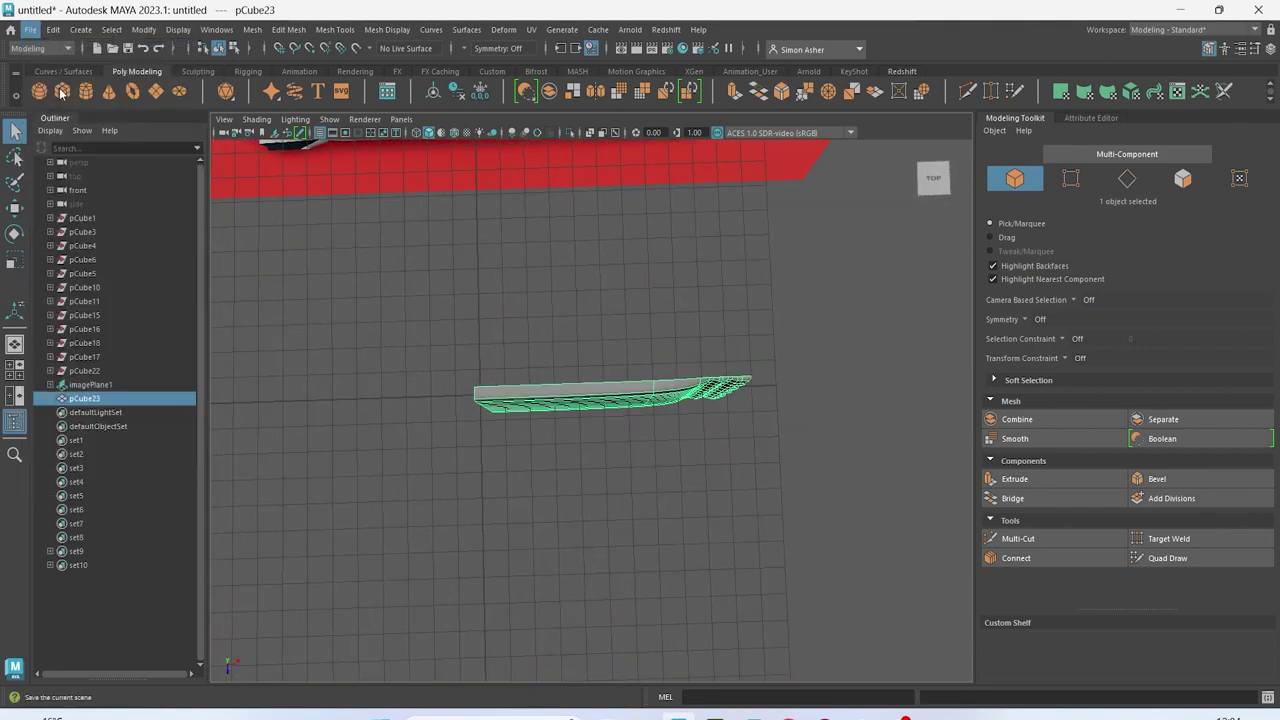
text(wi)
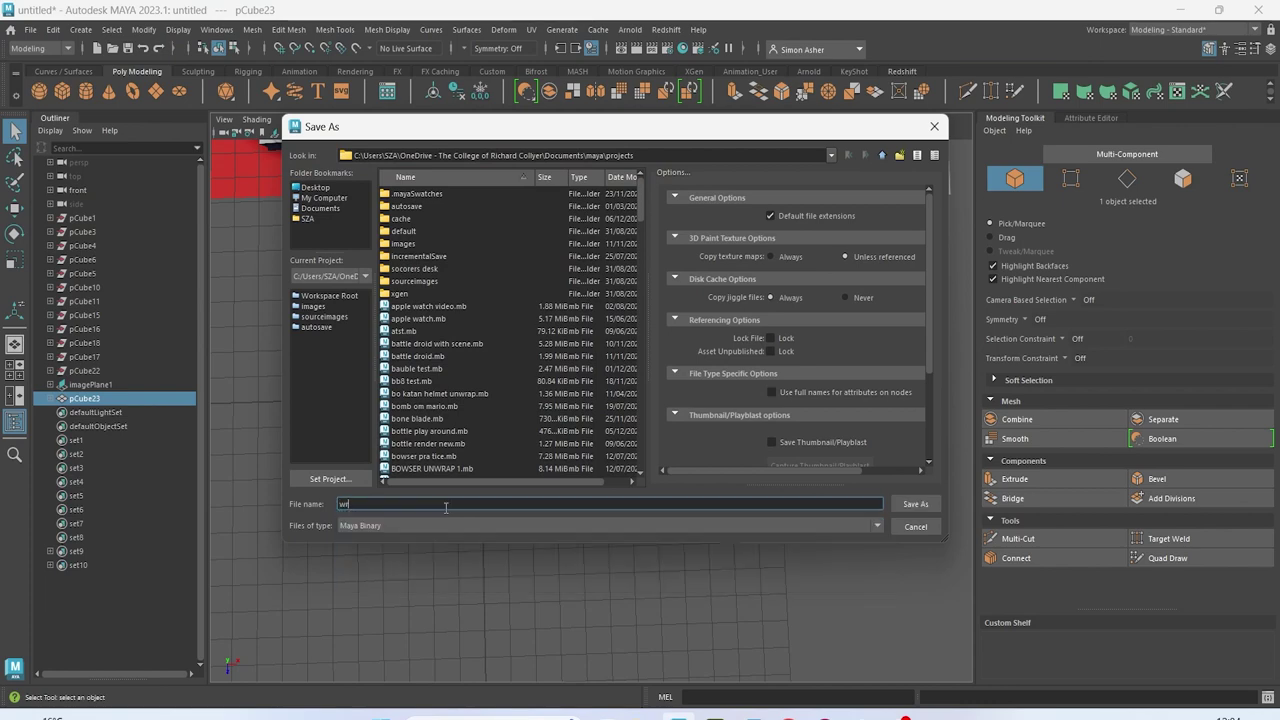
text(apper video)
key(Return)
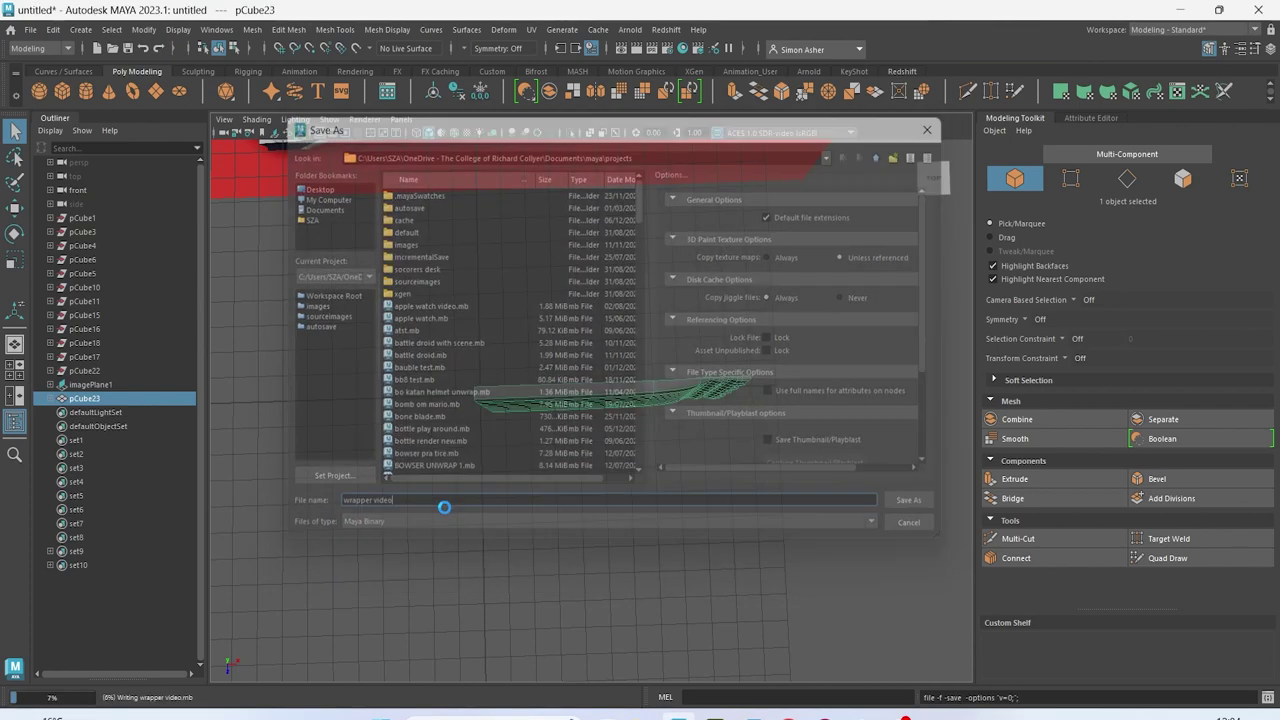
Move the half wrapper's pivot onto its open centre edge, opposite the ridged seal
right_drag(489, 311, 528, 289)
click(572, 431)
click(567, 406)
alt+drag(566, 410, 586, 387)
right_drag(570, 312, 606, 292)
alt+middle_drag(523, 430, 600, 412)
scroll(600, 414, up, 5)
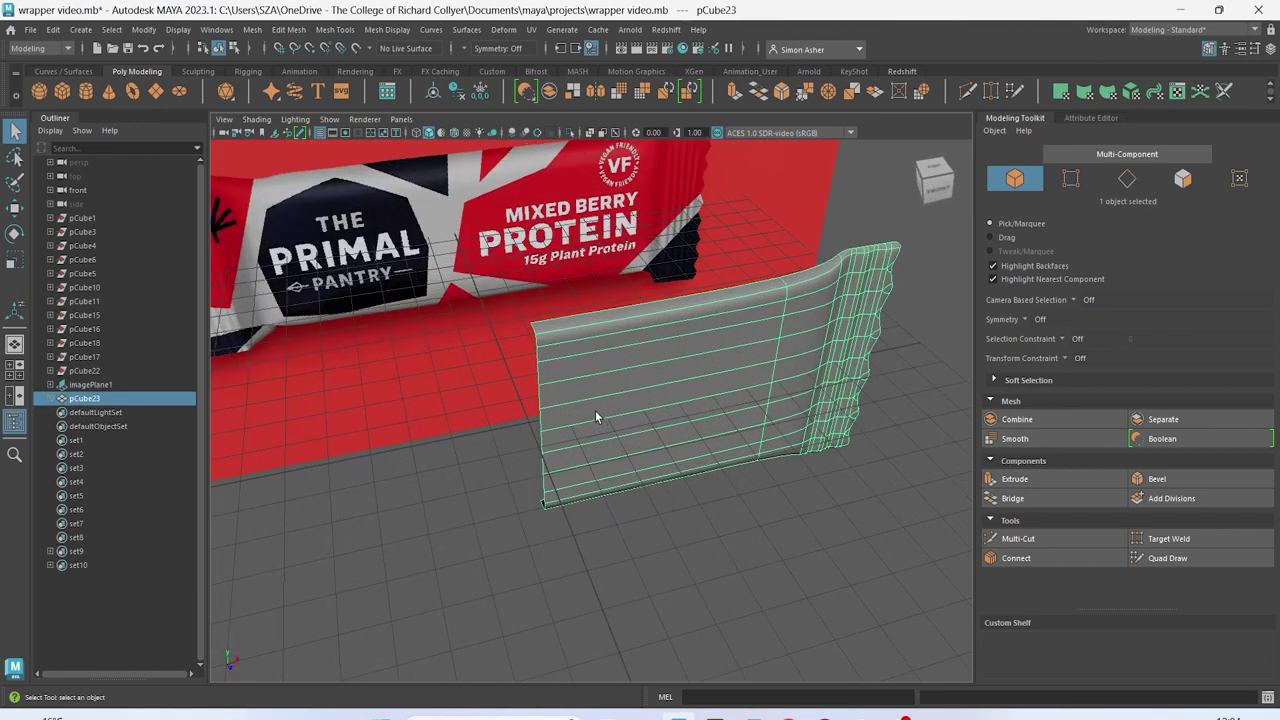
click(460, 395)
click(610, 397)
key(w)
scroll(533, 400, up, 3)
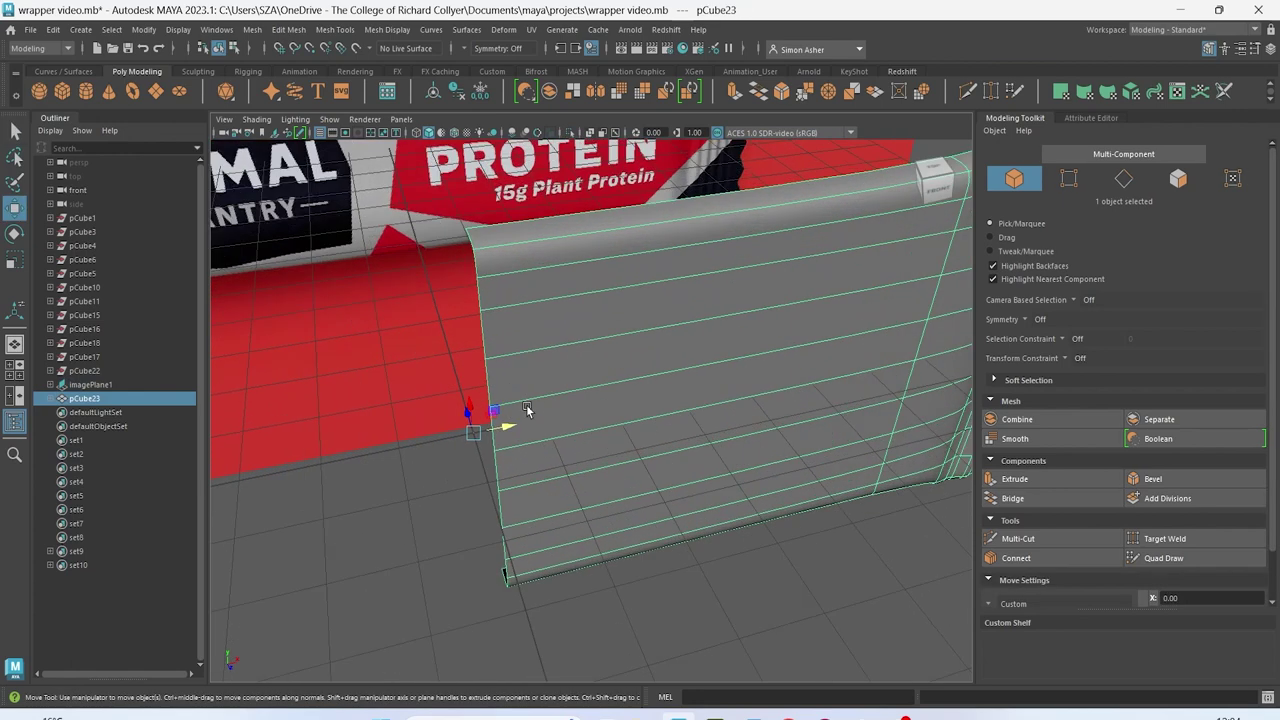
key(d)
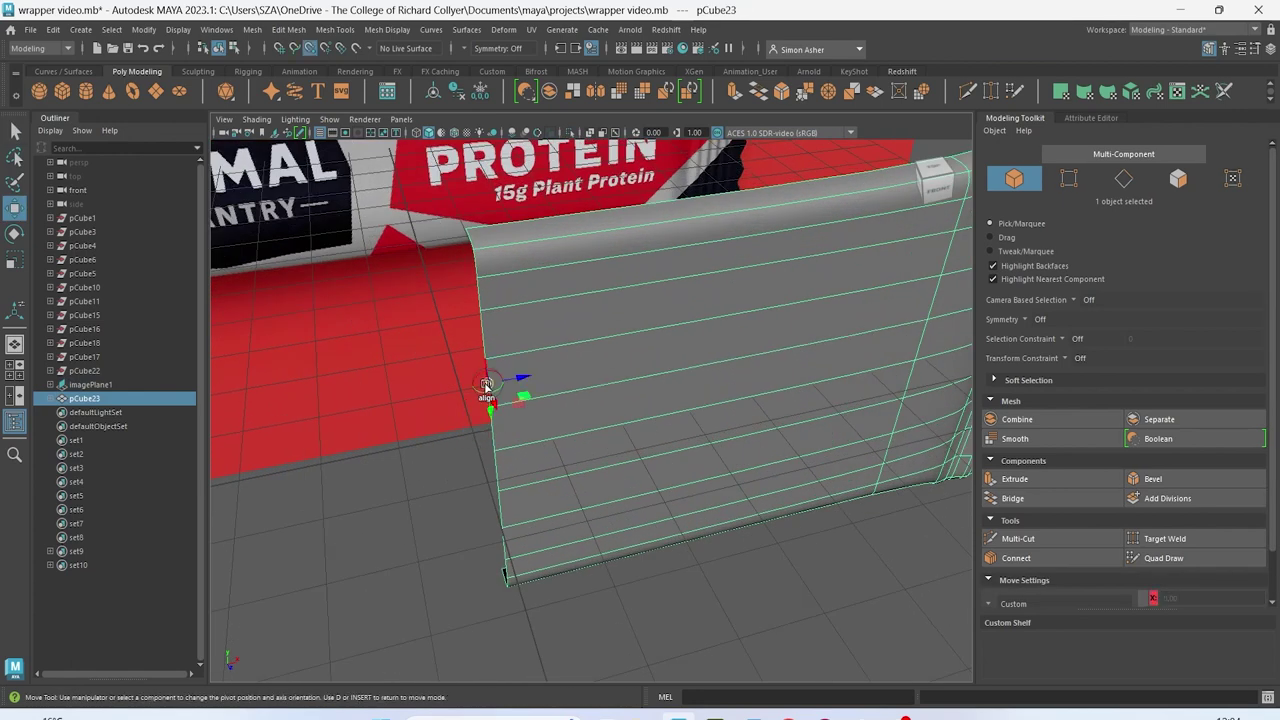
key(d)
alt+drag(470, 480, 468, 520)
Mirror the half wrapper along X without cutting geometry, with the axis position set to Object
shift+right_drag(424, 558, 395, 481)
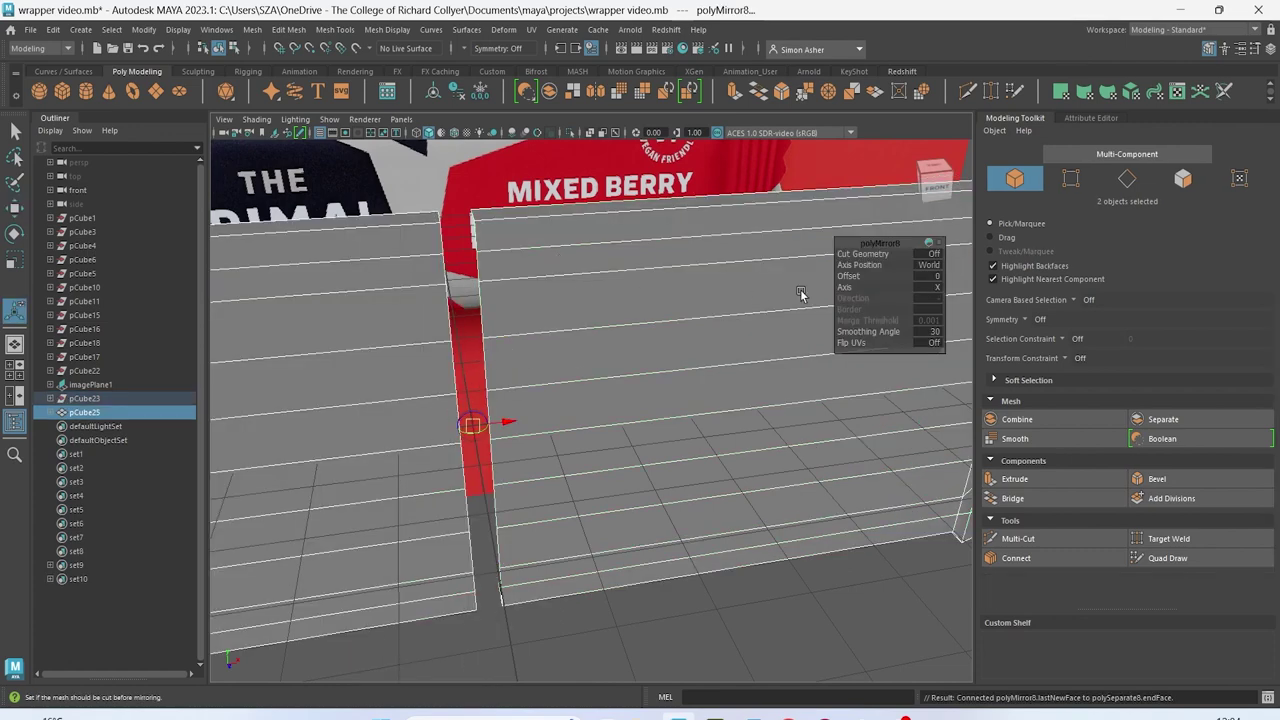
alt+drag(407, 378, 610, 353)
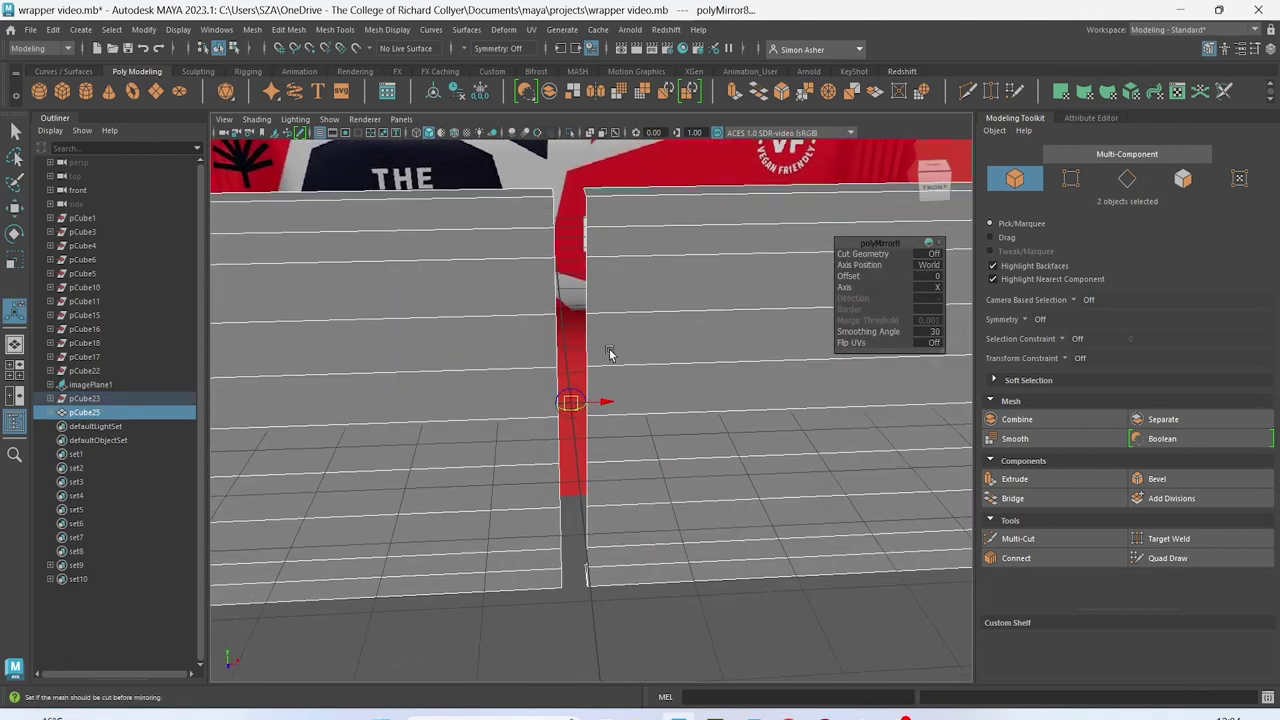
click(944, 268)
click(937, 290)
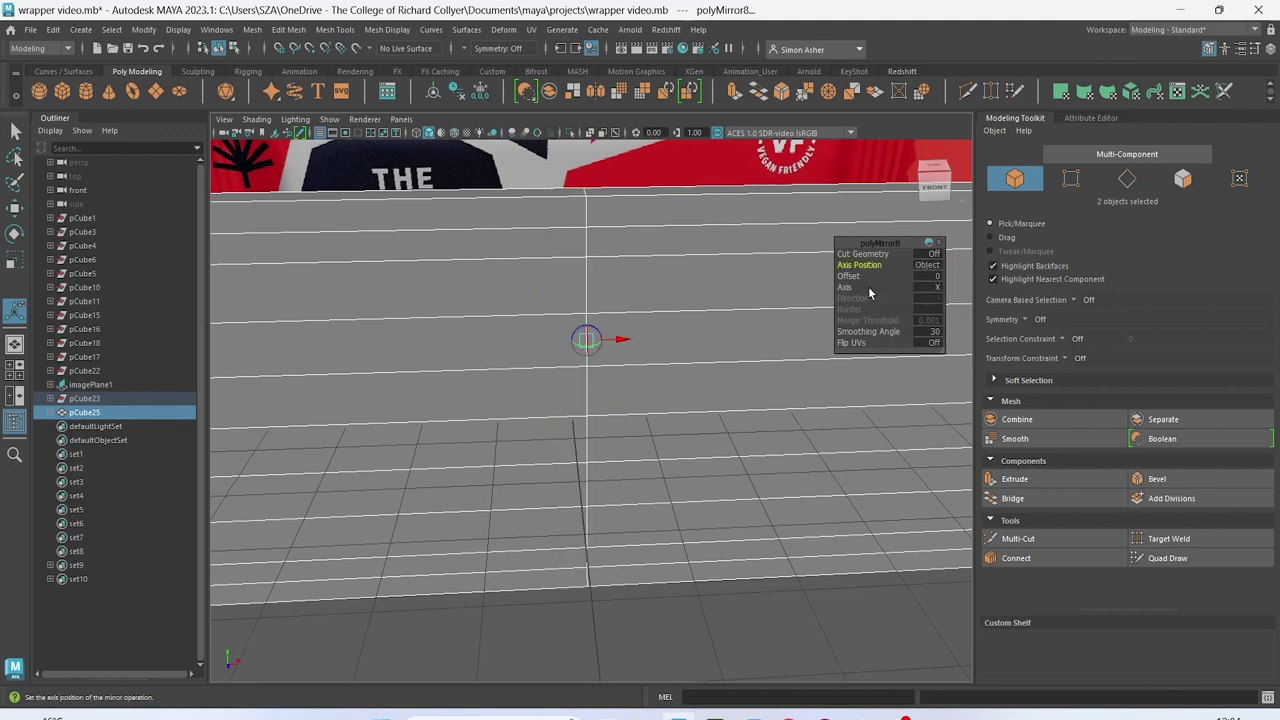
Select both wrapper halves in object mode and combine them into one mesh
right_drag(639, 265, 598, 263)
scroll(598, 265, down, 3)
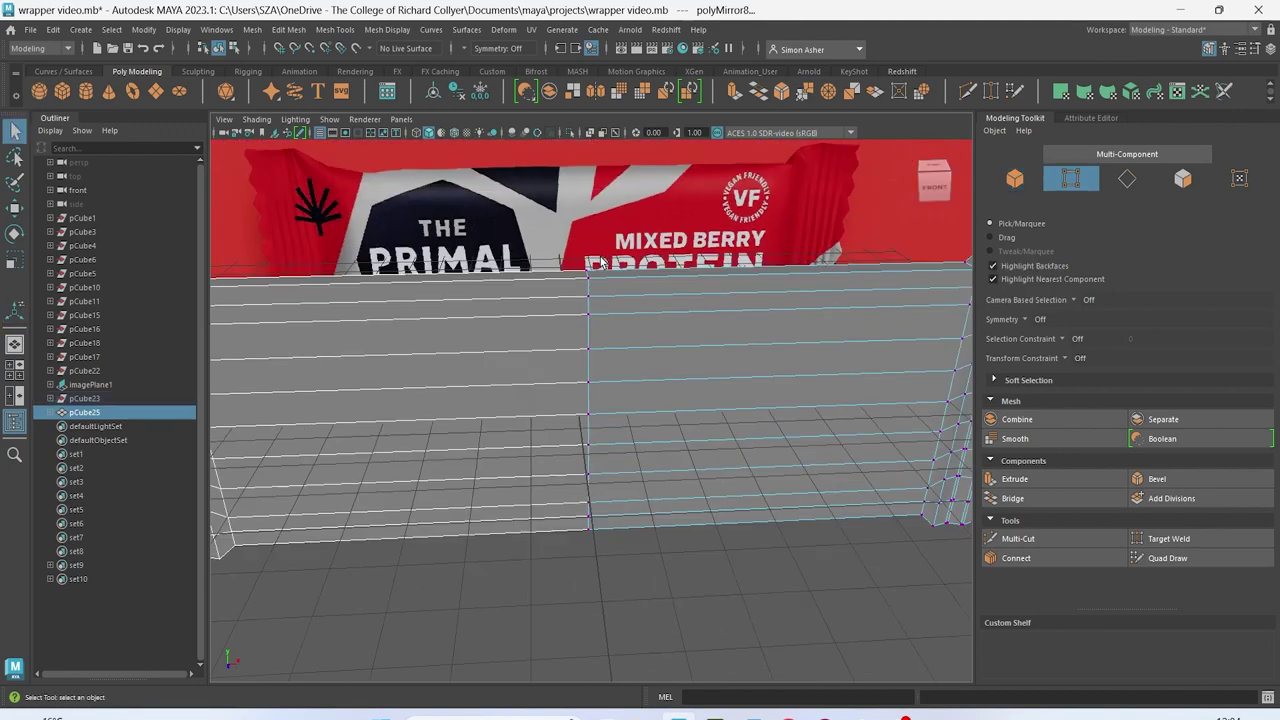
alt+drag(602, 280, 586, 252)
right_drag(651, 311, 692, 290)
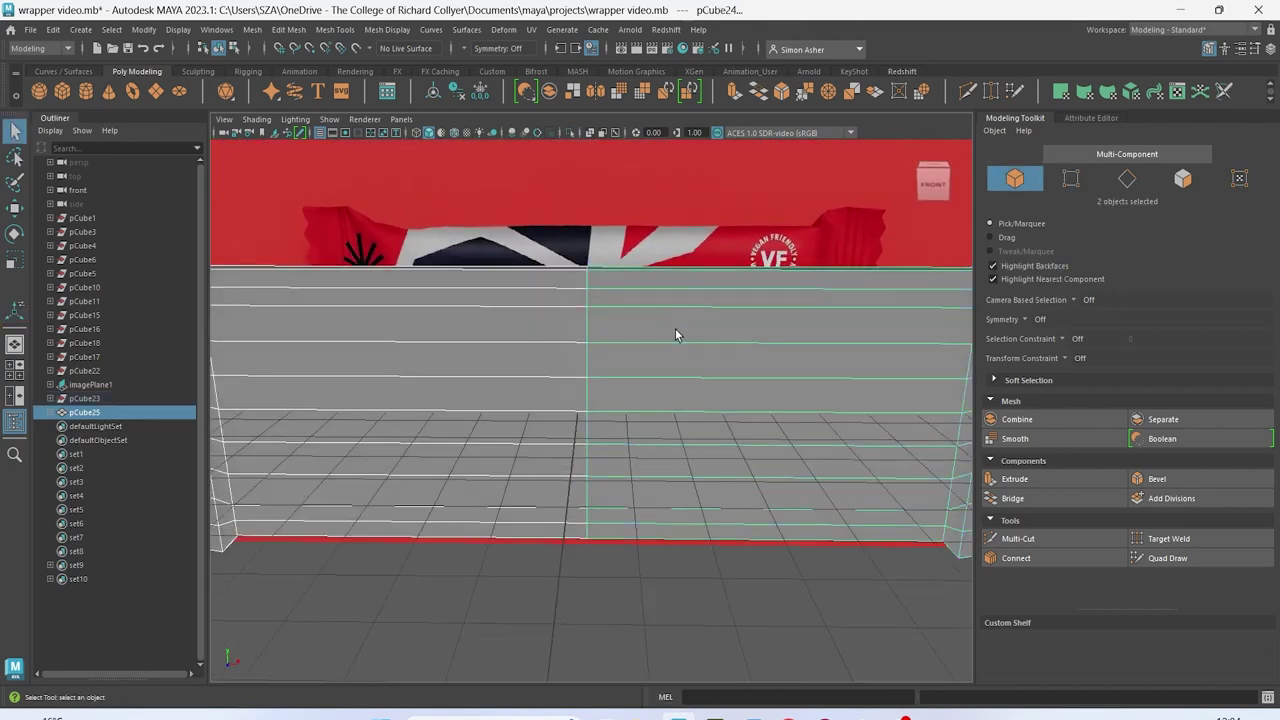
shift+click(497, 345)
shift+click(492, 345)
click(252, 29)
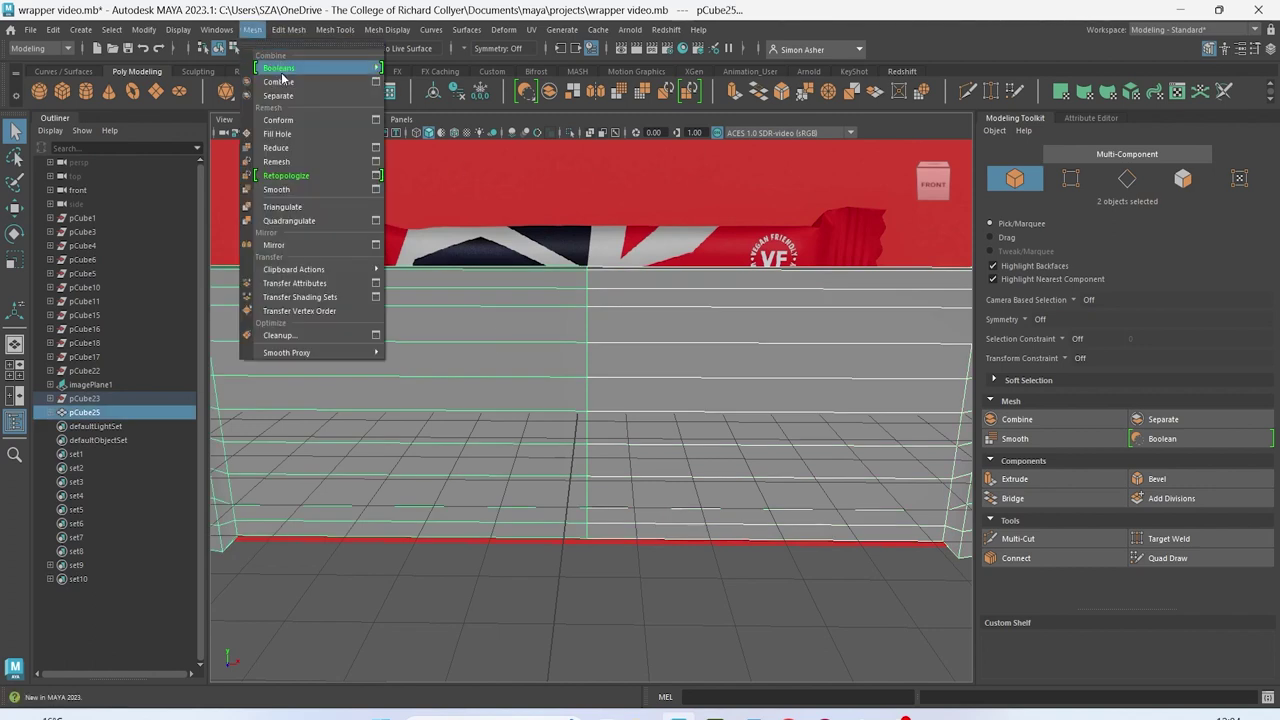
click(290, 86)
Merge the overlapping vertices along the centre seam of the combined wrapper
right_click(650, 316)
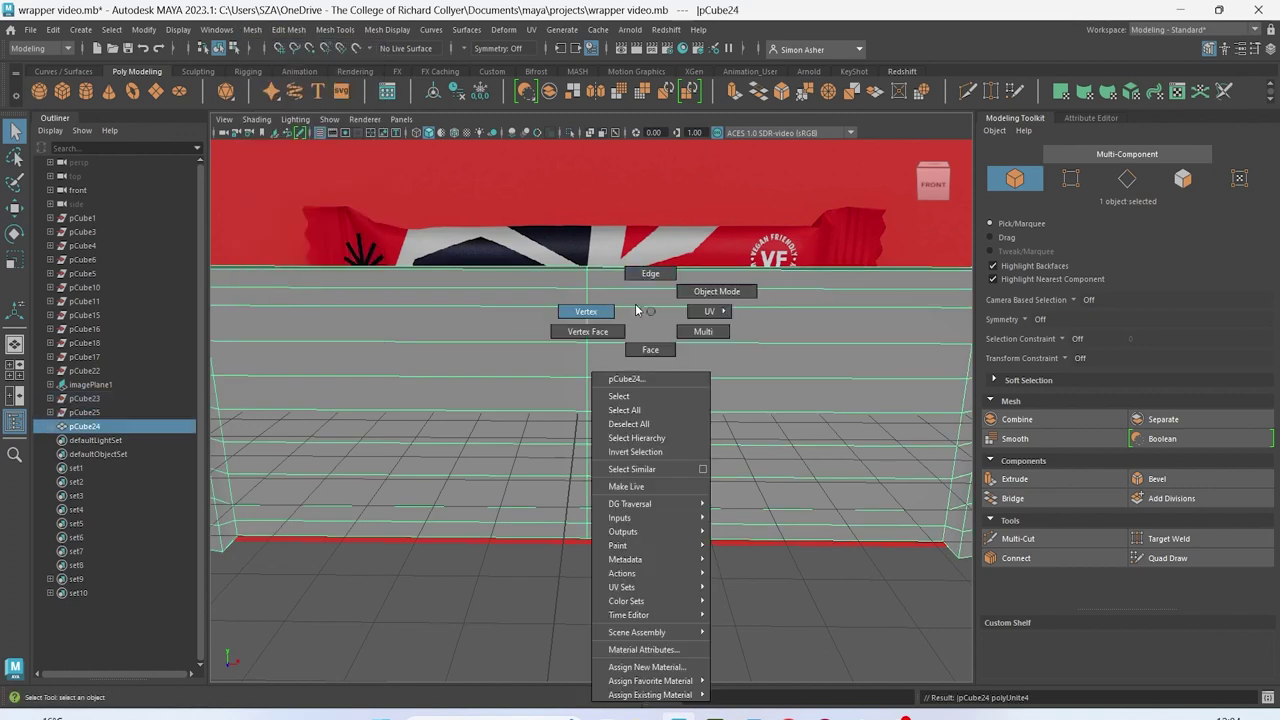
click(588, 311)
drag(506, 209, 645, 580)
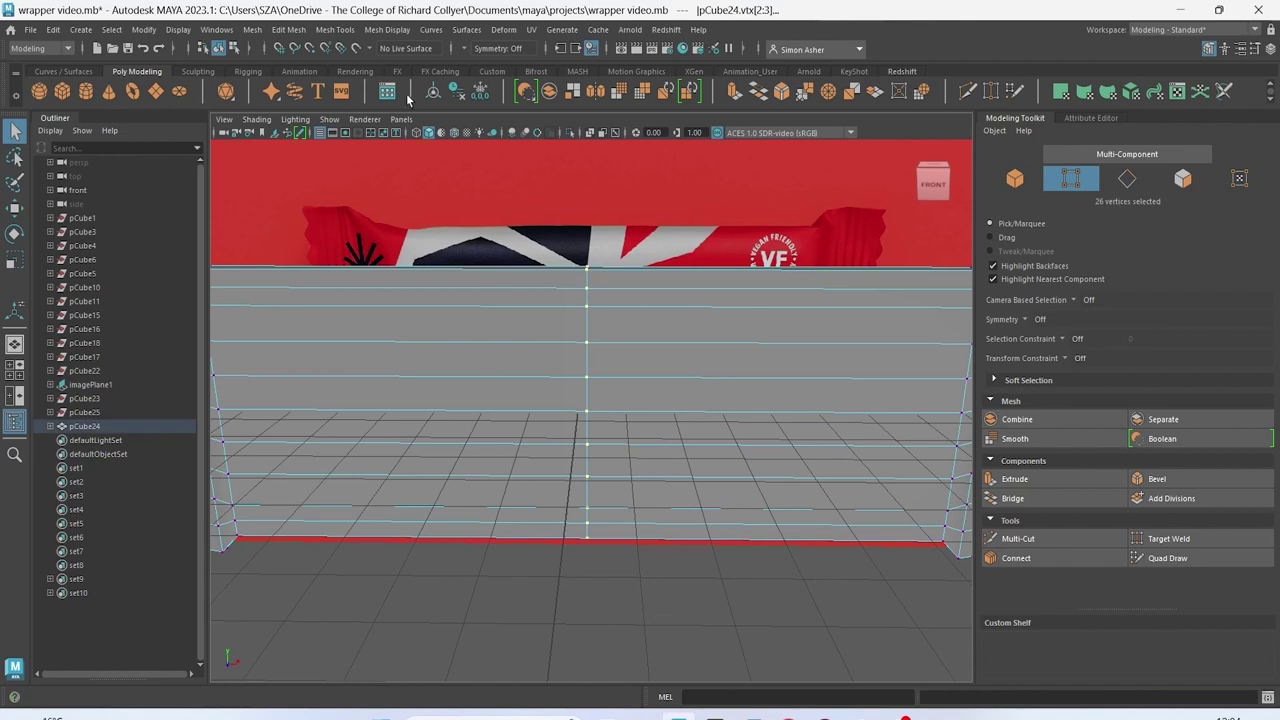
click(272, 32)
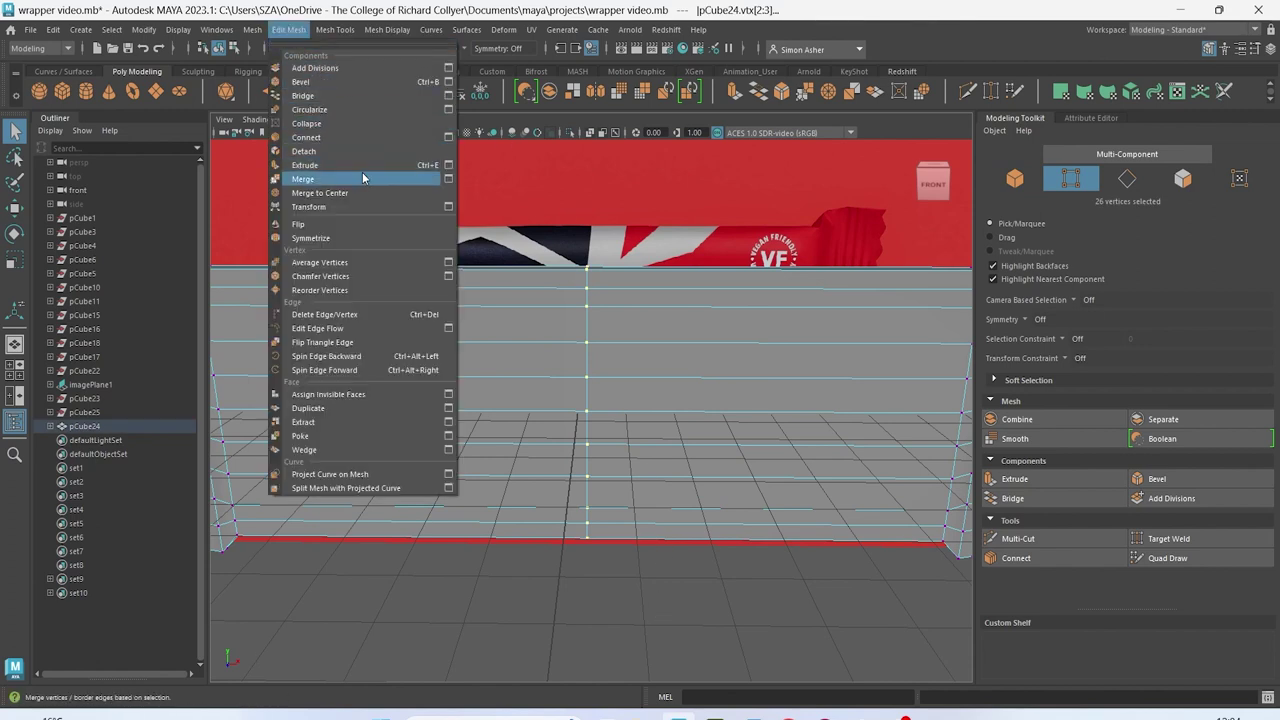
click(300, 176)
Delete the edge loop running down the wrapper's centre seam
right_click(604, 311)
right_drag(613, 296, 611, 288)
double_click(587, 336)
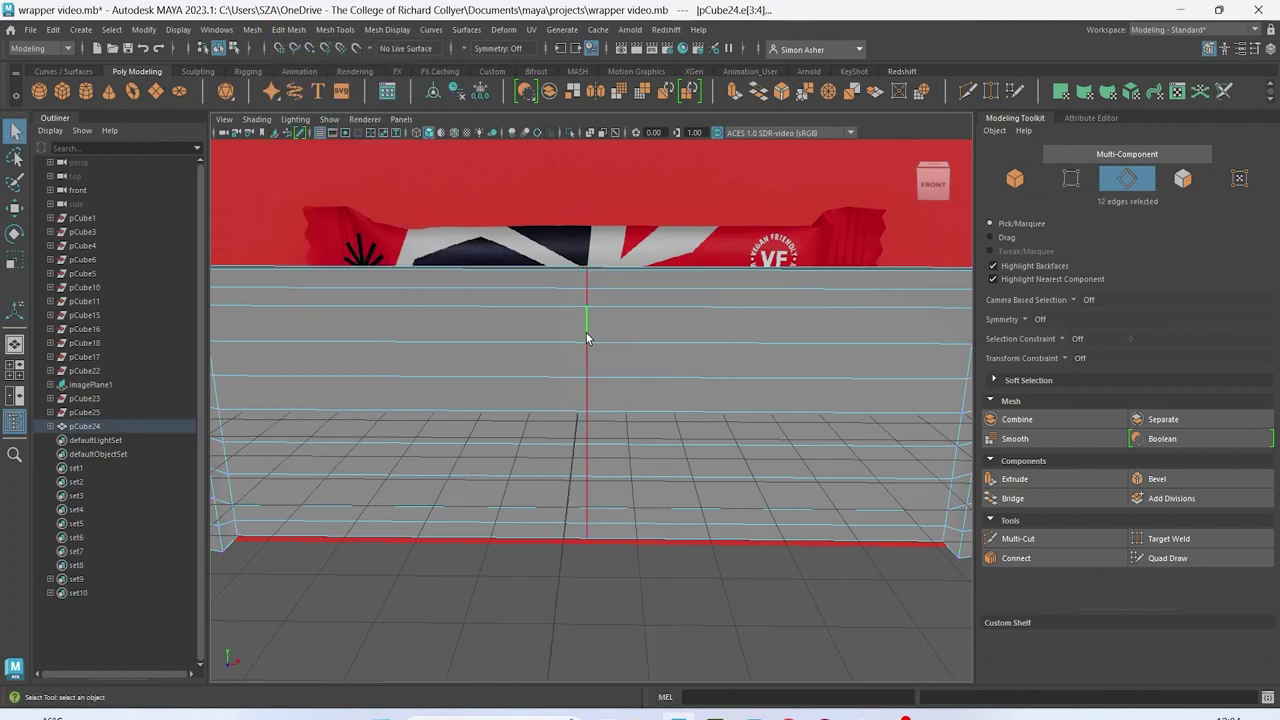
key(ctrl+Delete)
Examine the full-length wrapper side in smoothed display and from above
key(f)
key(3)
right_drag(416, 184, 440, 166)
click(443, 168)
alt+drag(461, 172, 620, 290)
click(604, 409)
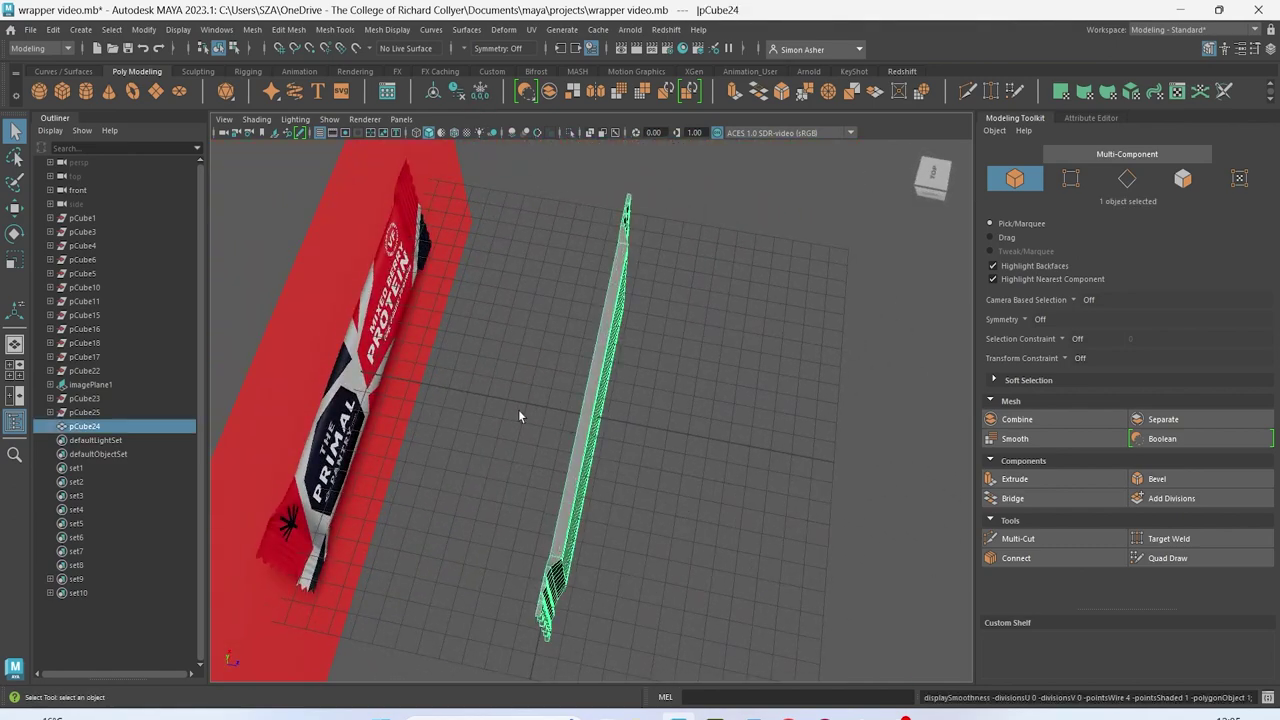
Delete the reference image plane and select the combined wrapper mesh in object mode
click(315, 359)
key(Delete)
alt+drag(326, 349, 568, 410)
scroll(574, 415, up, 3)
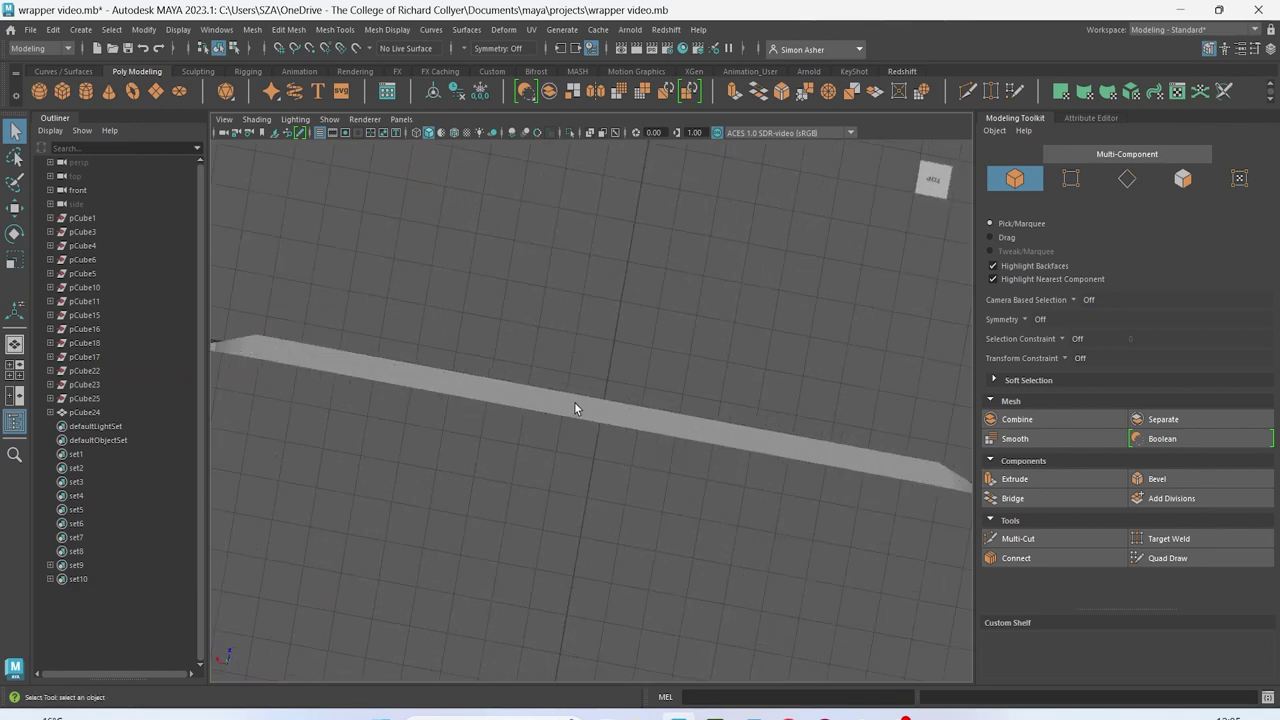
click(574, 402)
right_drag(575, 311, 628, 293)
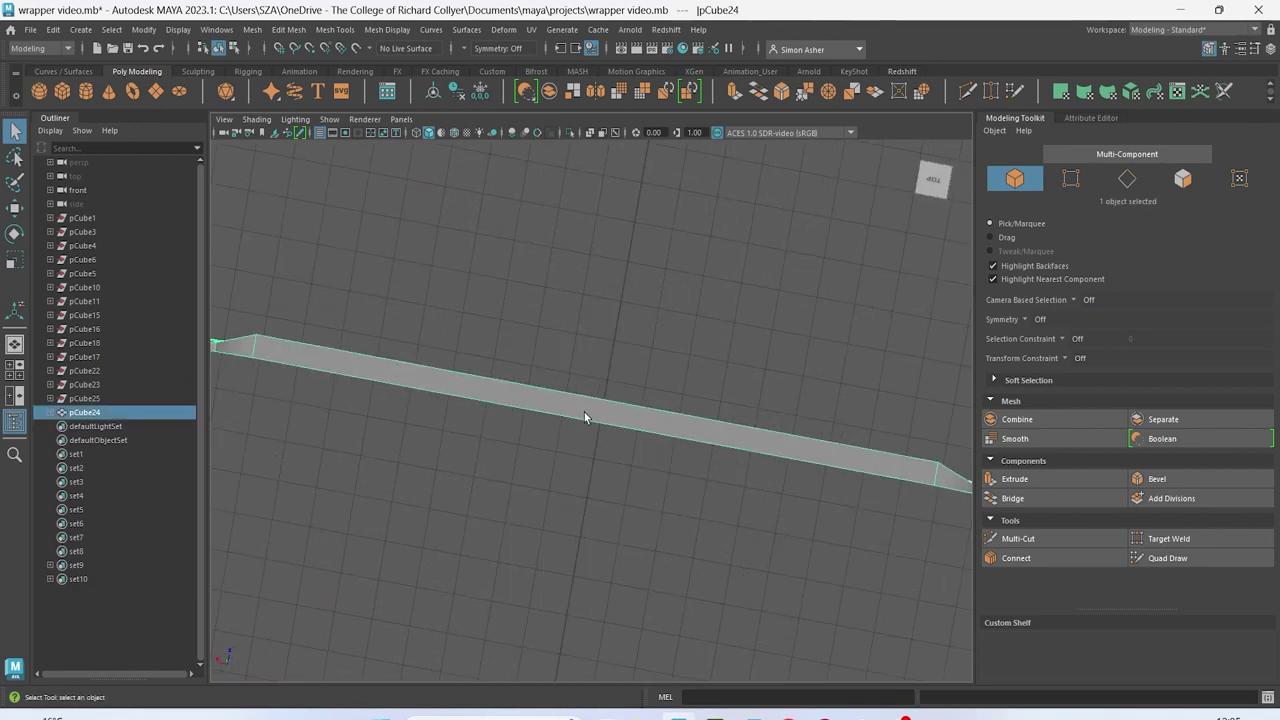
Align the half wrapper's pivot to its open back edge along the long side
key(w)
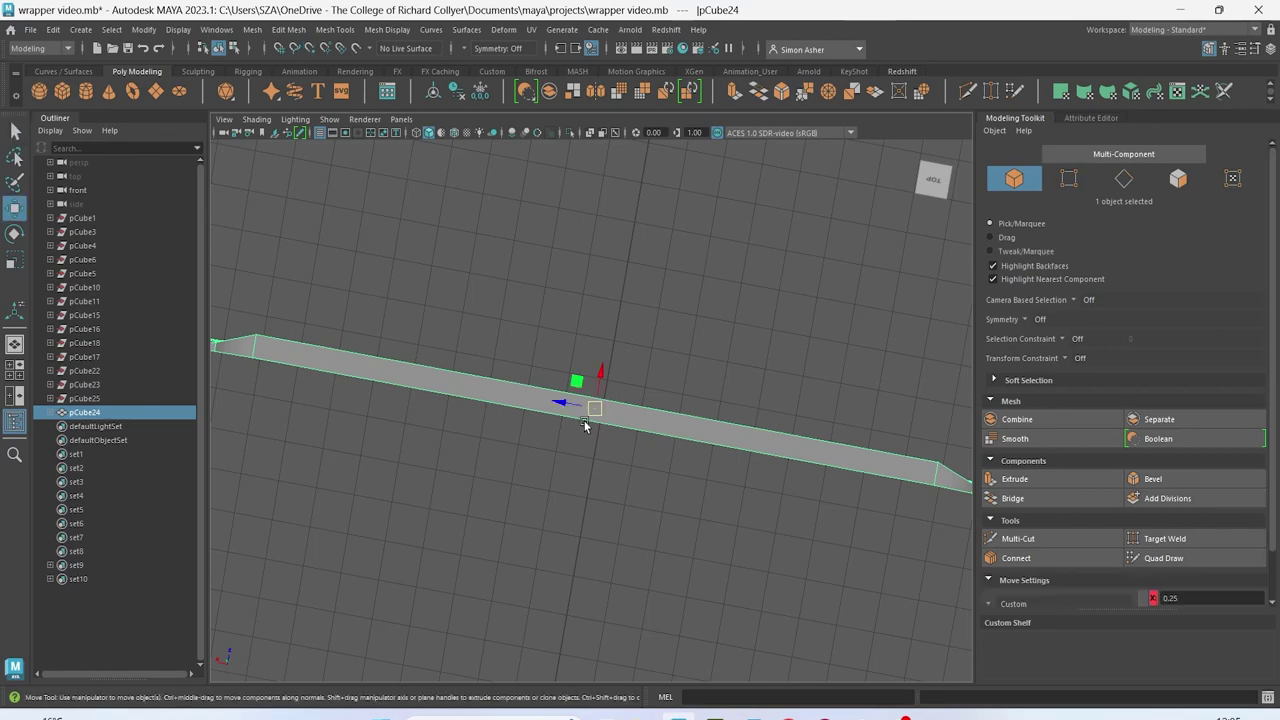
scroll(586, 430, up, 2)
key(d)
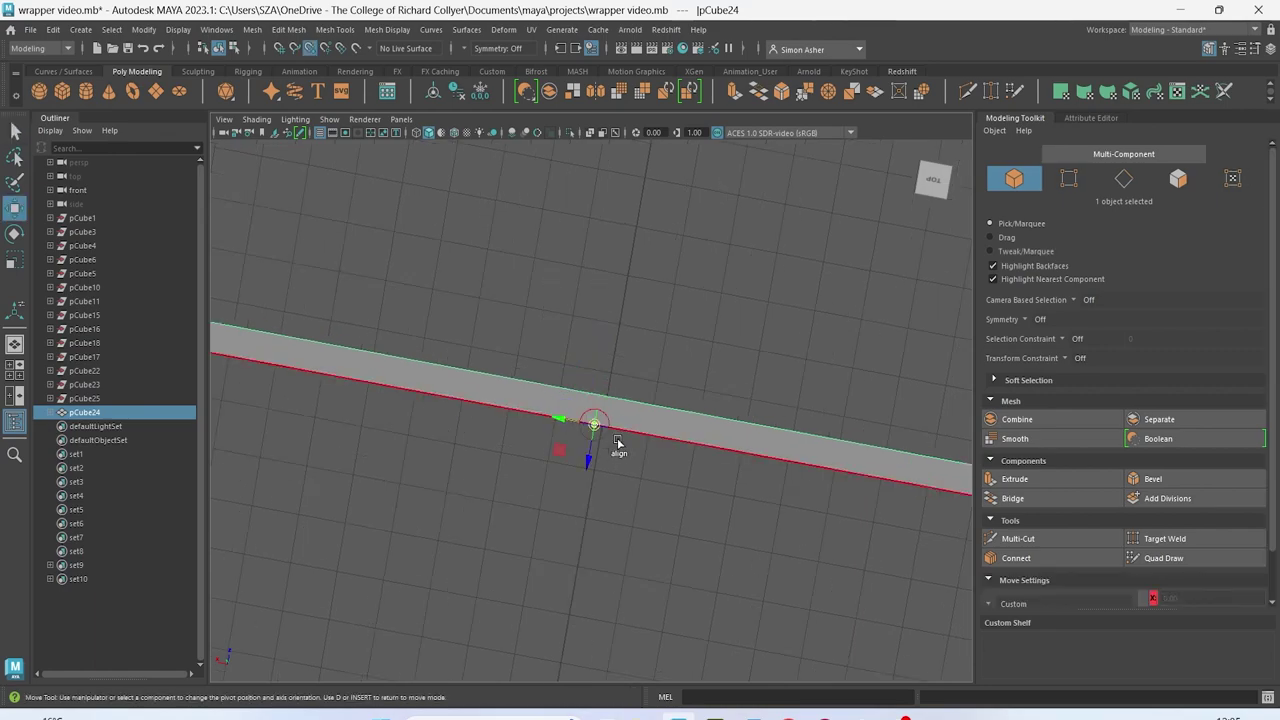
click(608, 440)
alt+drag(698, 389, 848, 337)
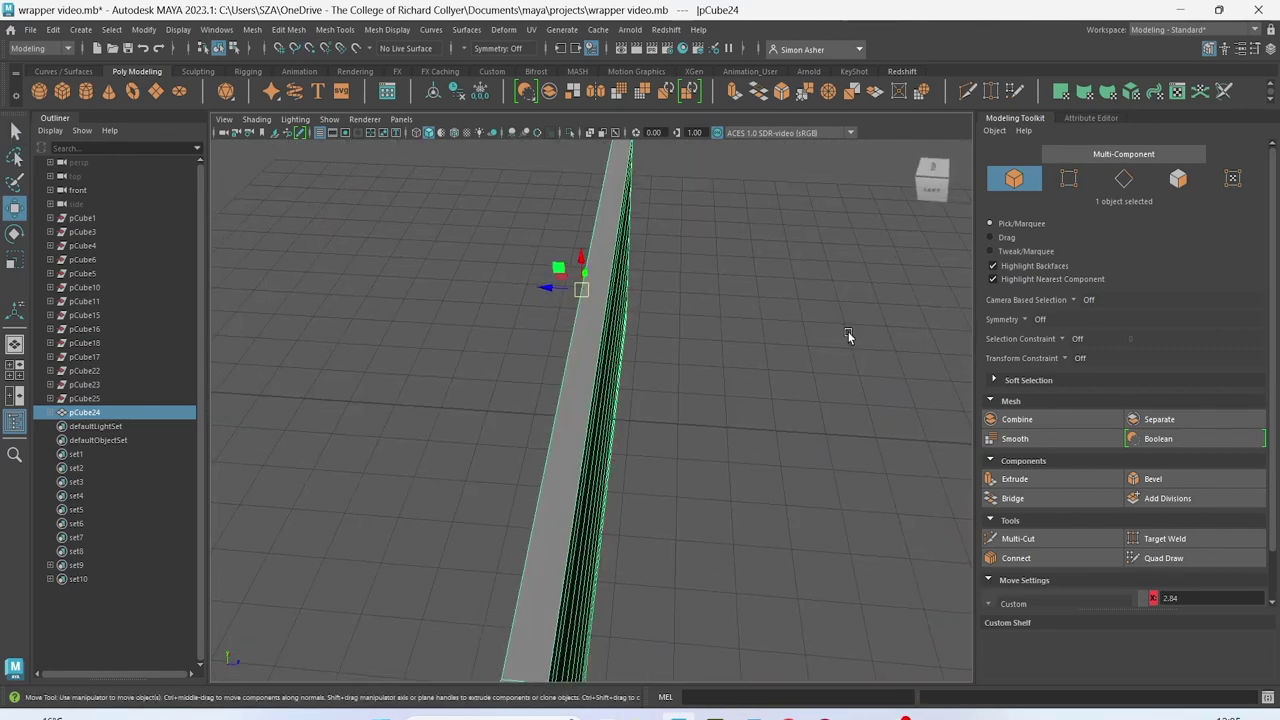
Mirror the half wrapper across the object Z axis with Cut Geometry off
shift+right_drag(755, 248, 761, 408)
click(928, 265)
click(955, 284)
click(935, 287)
click(958, 331)
alt+drag(850, 360, 626, 386)
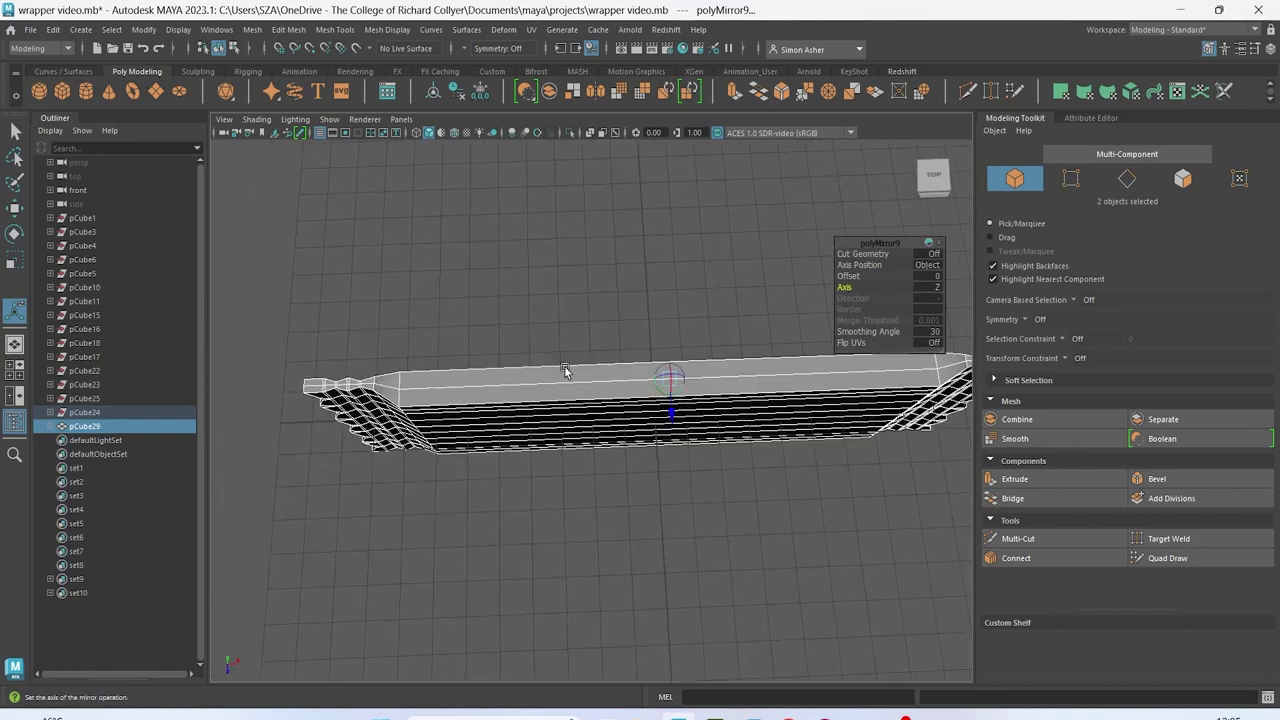
Combine the original and mirrored halves into one wrapper mesh
key(q)
click(571, 400)
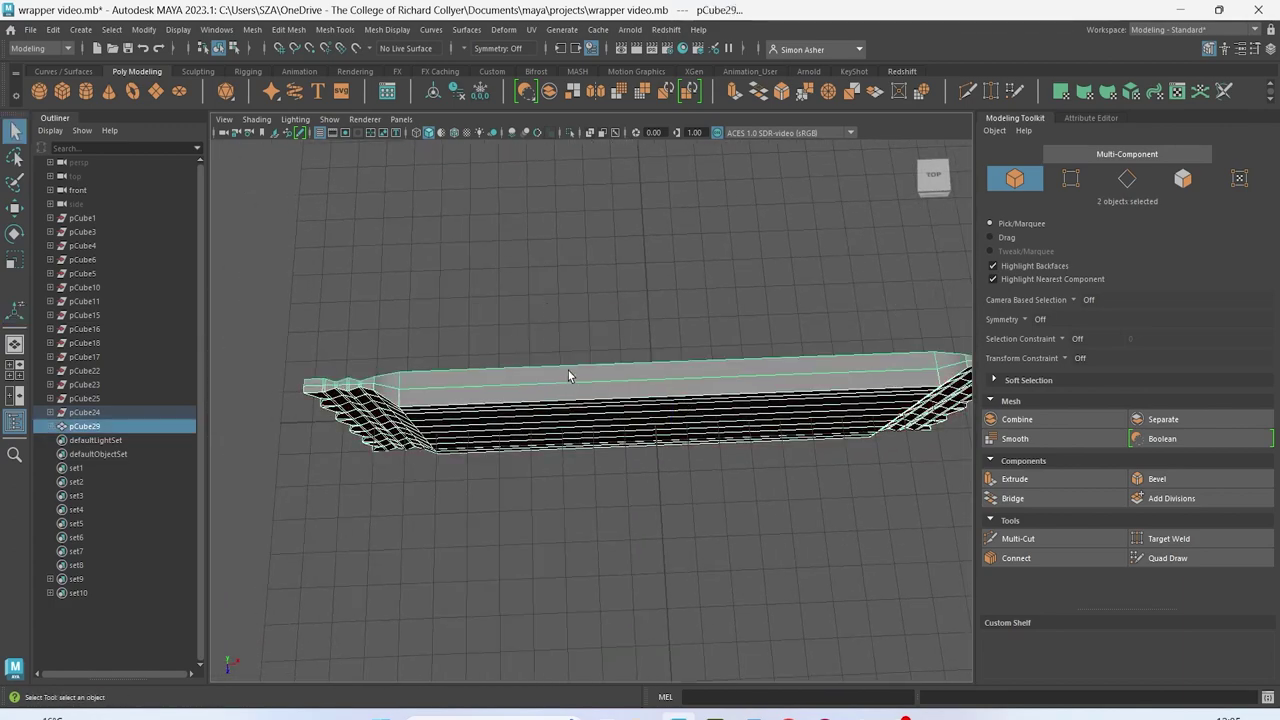
click(253, 29)
mouse_move(290, 82)
click(425, 78)
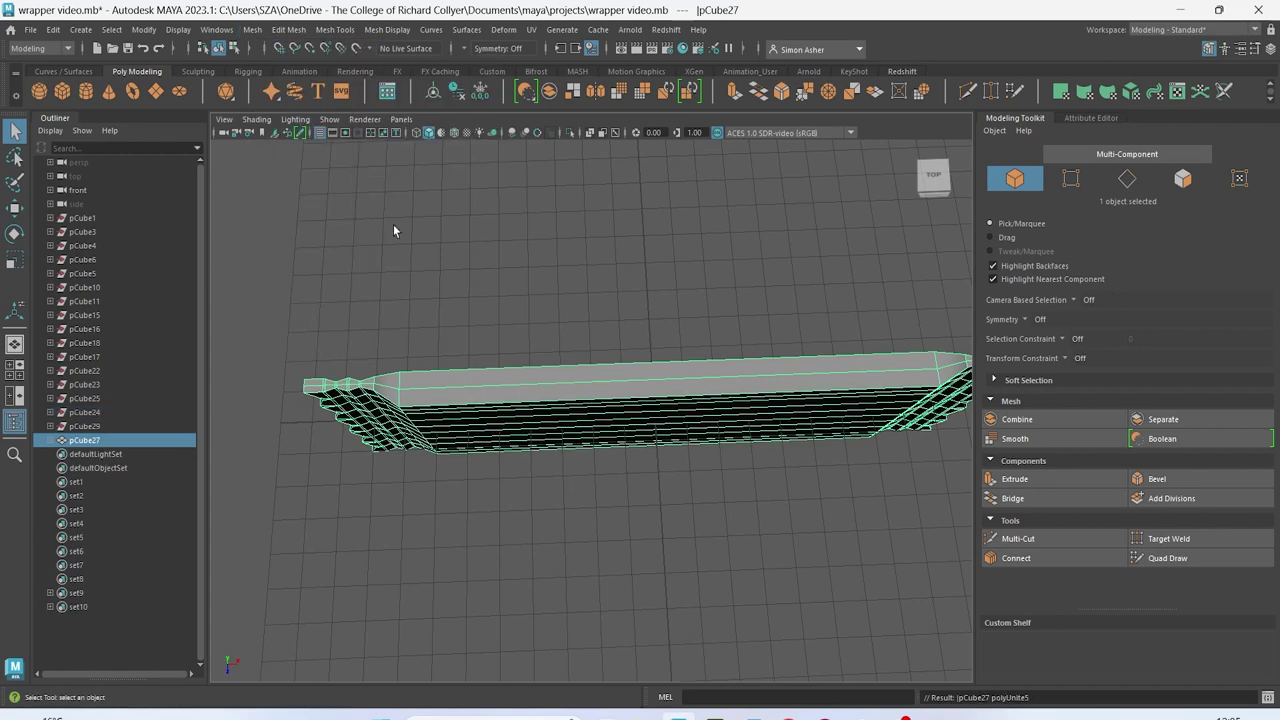
In the top view, merge the centre-line vertices at the first seal end with a 0.01 distance threshold
key(space)
drag(540, 378, 531, 360)
alt+middle_drag(502, 391, 842, 385)
scroll(680, 393, up, 2)
right_drag(511, 396, 446, 312)
scroll(414, 366, up, 1)
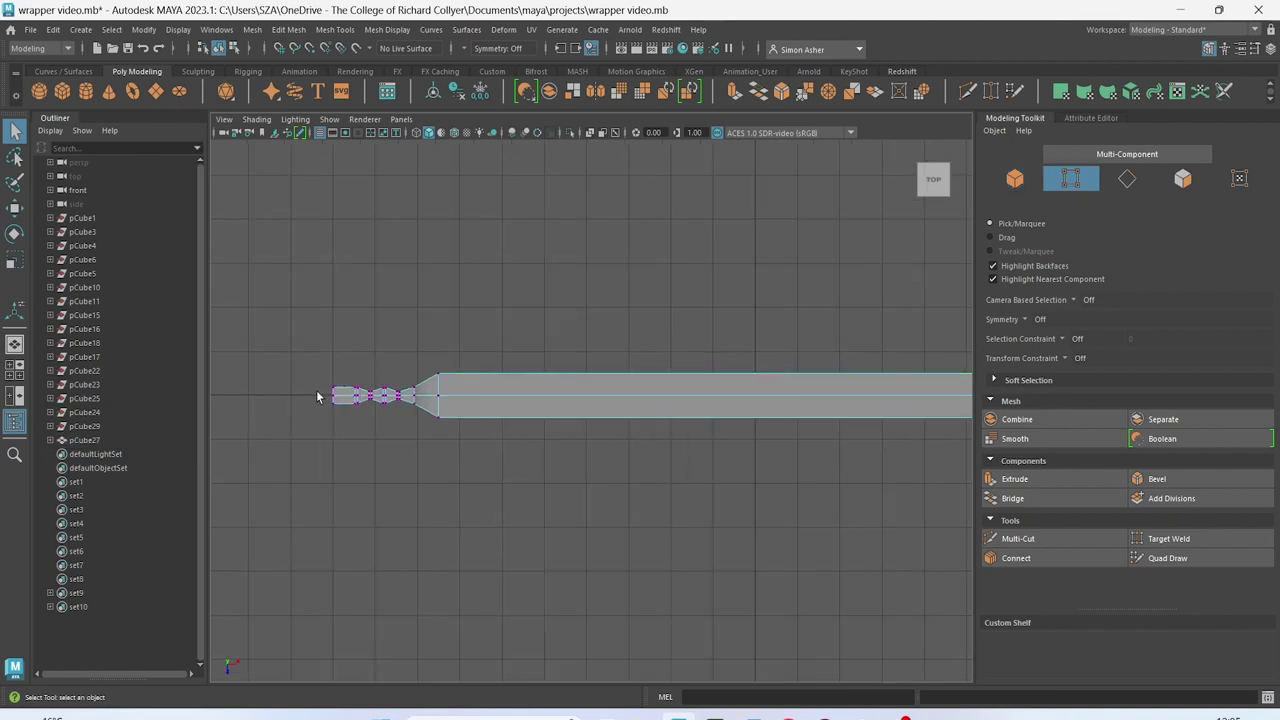
drag(489, 397, 490, 397)
scroll(474, 403, up, 3)
alt+middle_drag(473, 403, 725, 356)
scroll(593, 368, up, 6)
alt+middle_drag(596, 376, 641, 441)
scroll(641, 441, up, 2)
drag(597, 368, 332, 347)
scroll(310, 328, up, 2)
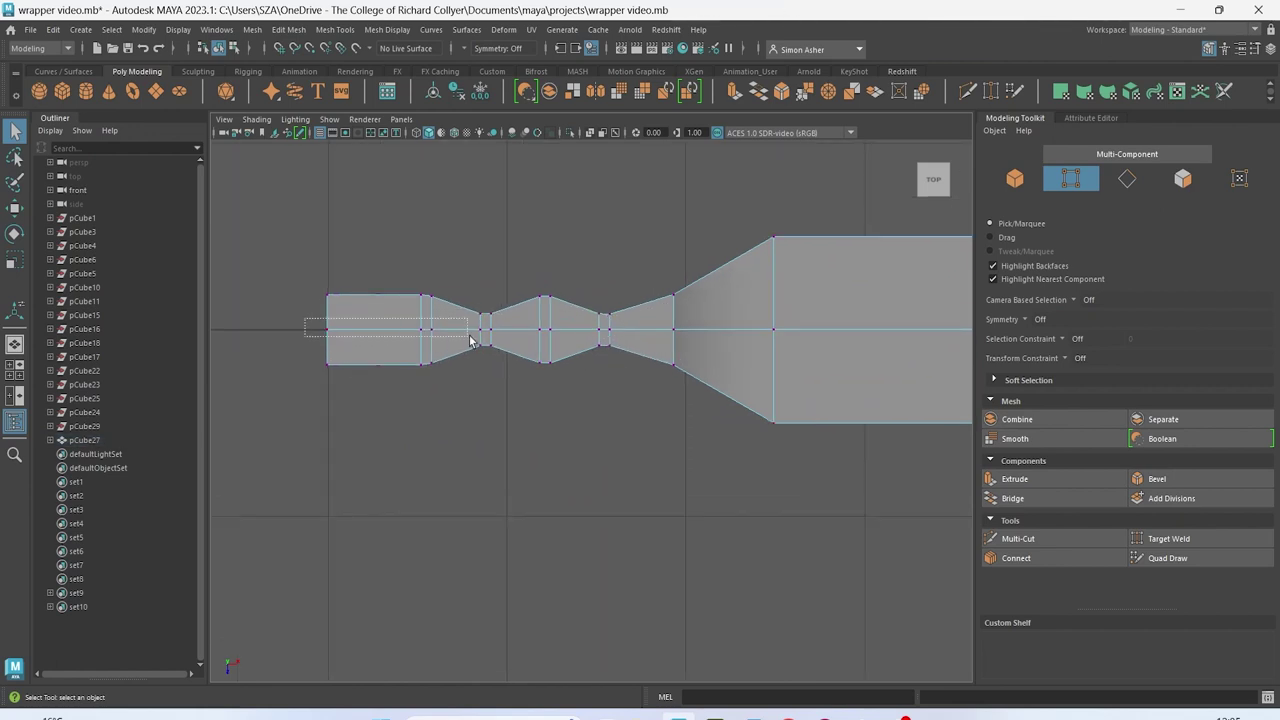
drag(761, 339, 832, 337)
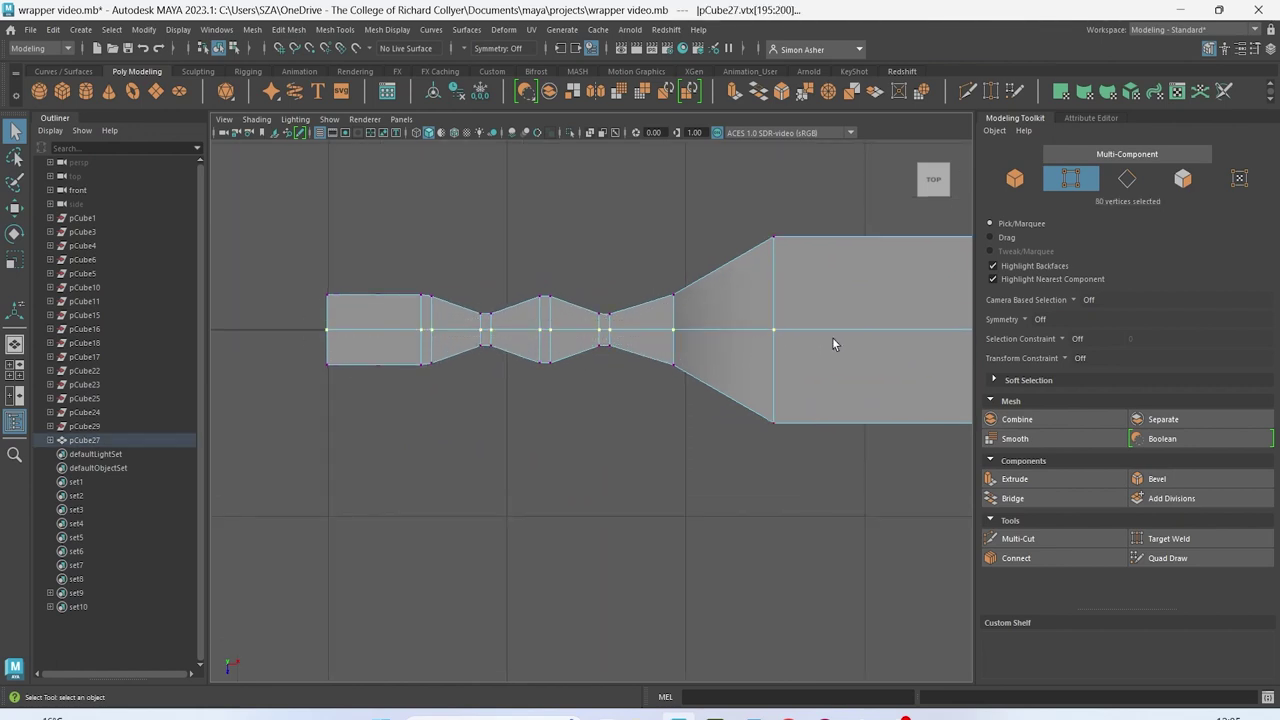
click(287, 29)
click(360, 175)
scroll(453, 223, down, 3)
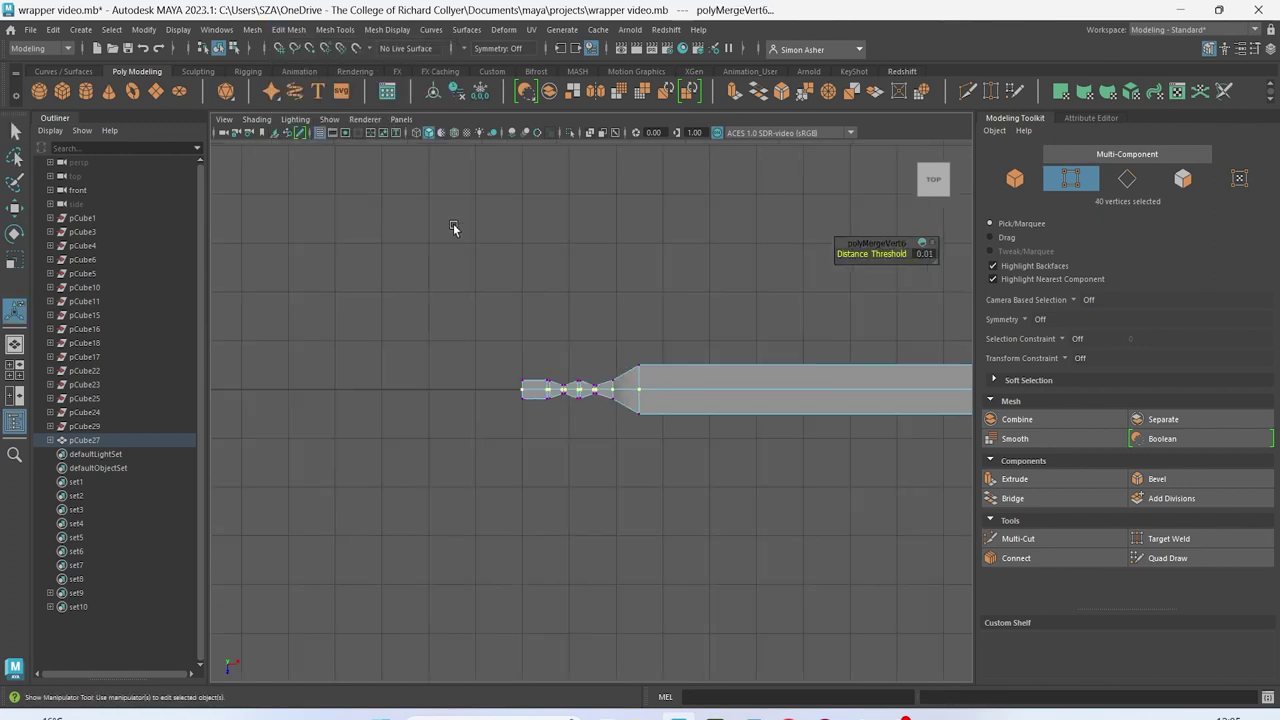
Merge the centre-line vertices at the wrapper's opposite seal end and switch to edge selection
scroll(453, 226, down, 4)
alt+middle_drag(945, 408, 511, 368)
scroll(726, 417, up, 5)
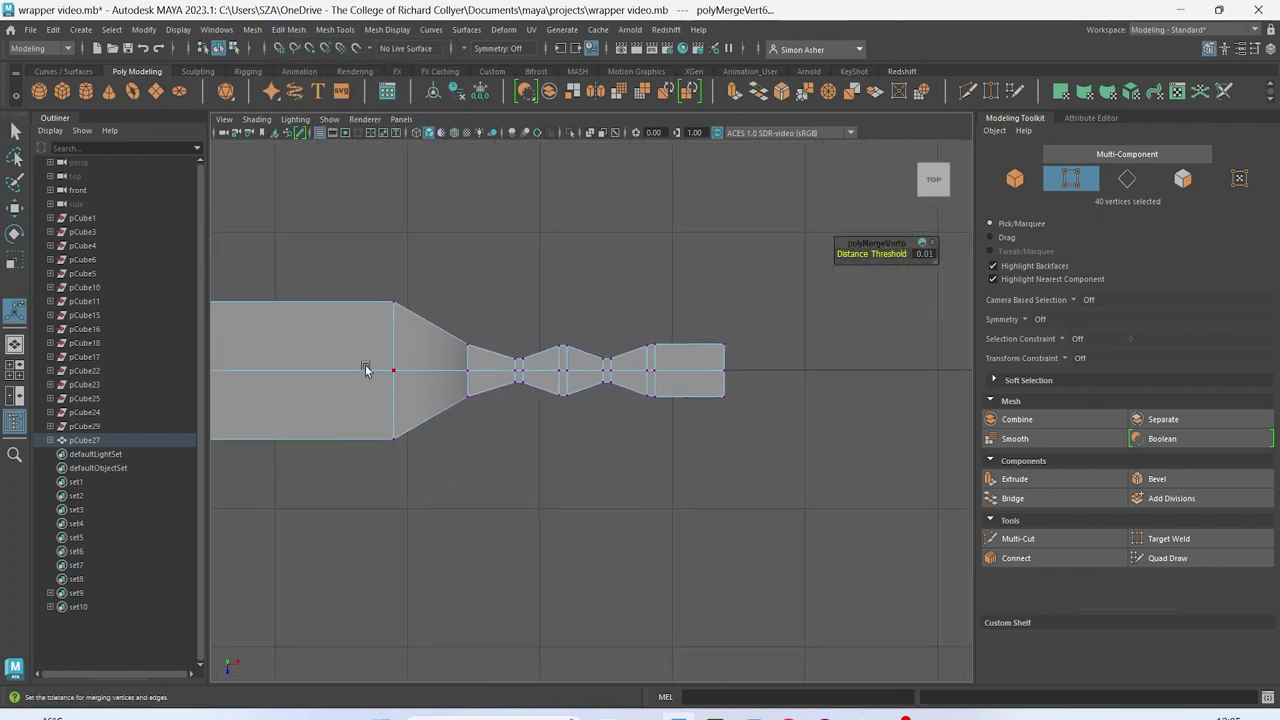
click(290, 30)
click(346, 178)
right_drag(367, 223, 382, 315)
right_drag(368, 362, 353, 355)
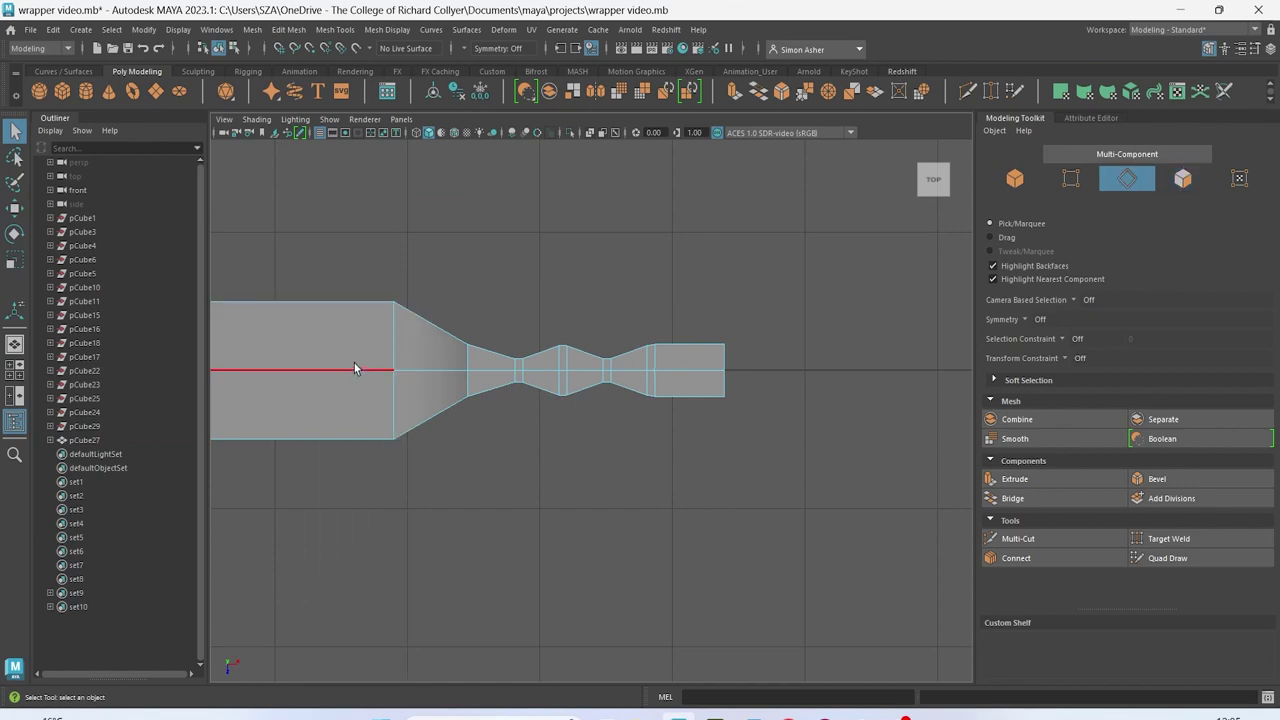
Preview the complete wrapper smoothed in perspective and object mode, and save the scene
scroll(354, 362, down, 5)
key(space)
drag(360, 366, 358, 326)
alt+drag(373, 362, 461, 319)
right_drag(435, 269, 456, 256)
click(456, 275)
click(506, 406)
key(3)
click(423, 280)
alt+drag(423, 280, 251, 160)
click(30, 29)
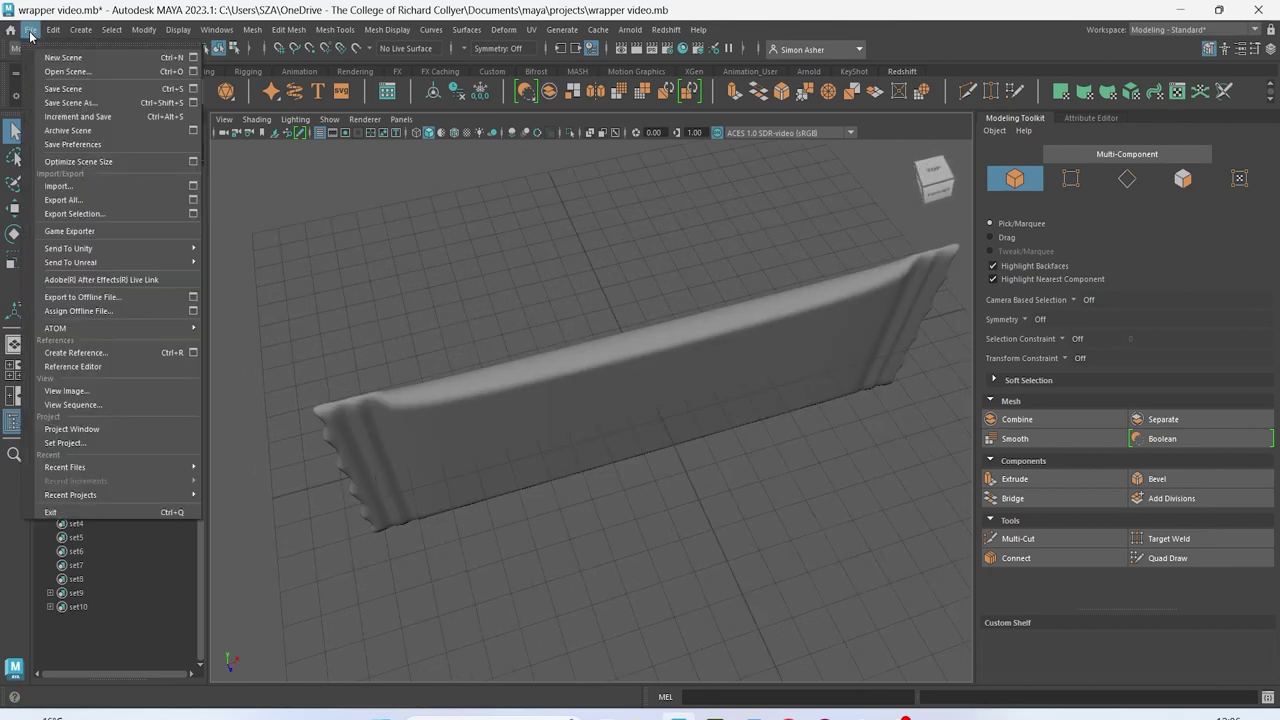
click(62, 89)
Turn off the smooth preview and apply Smooth with one division to the wrapper mesh
alt+drag(397, 403, 536, 410)
click(536, 410)
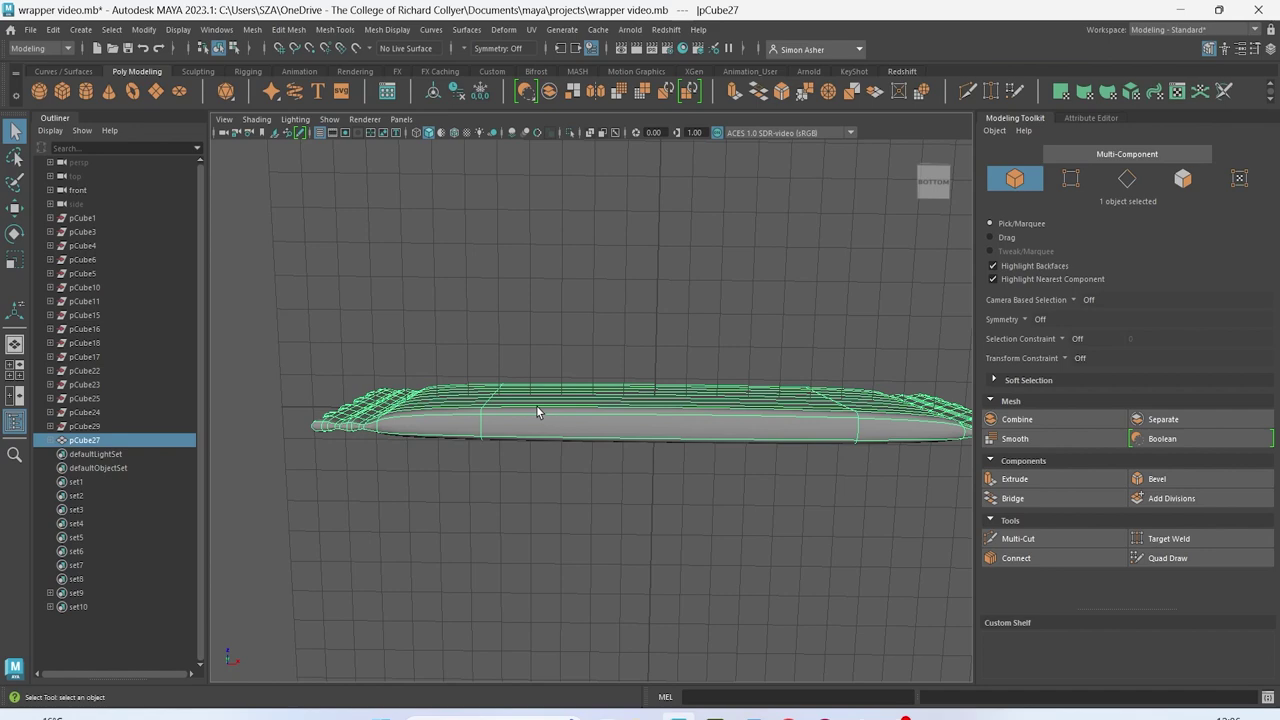
key(1)
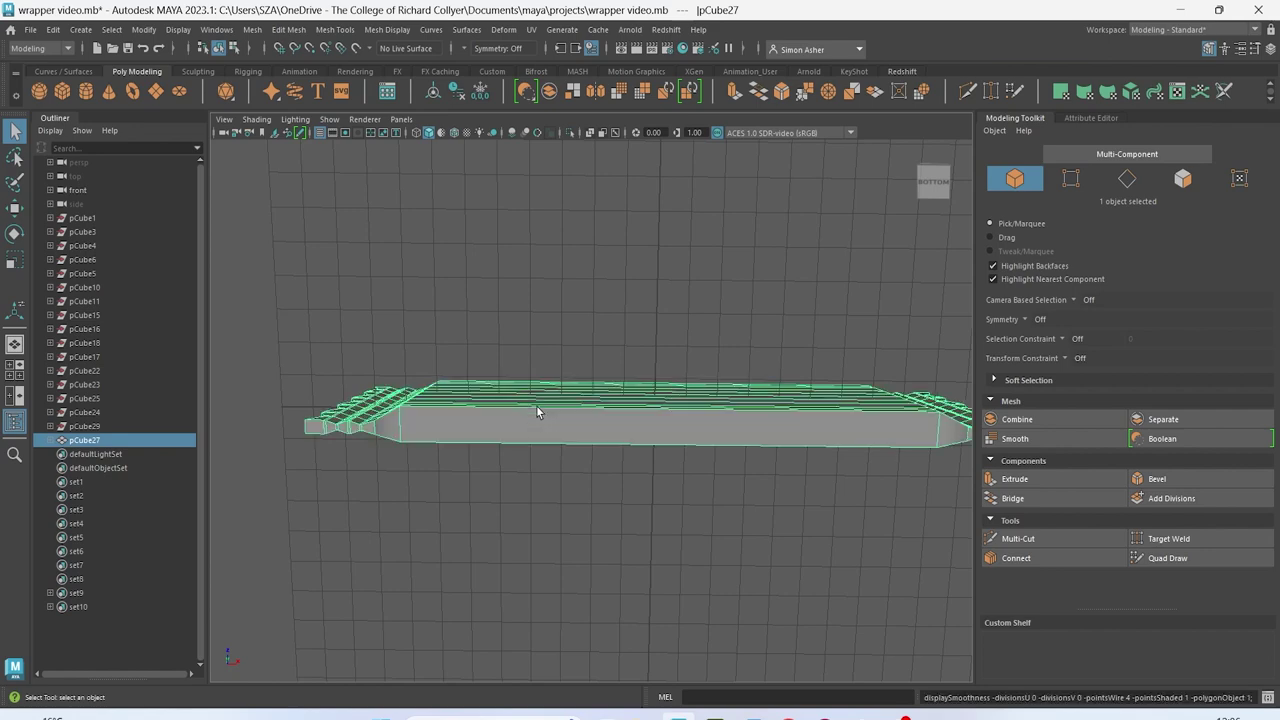
click(253, 30)
click(310, 183)
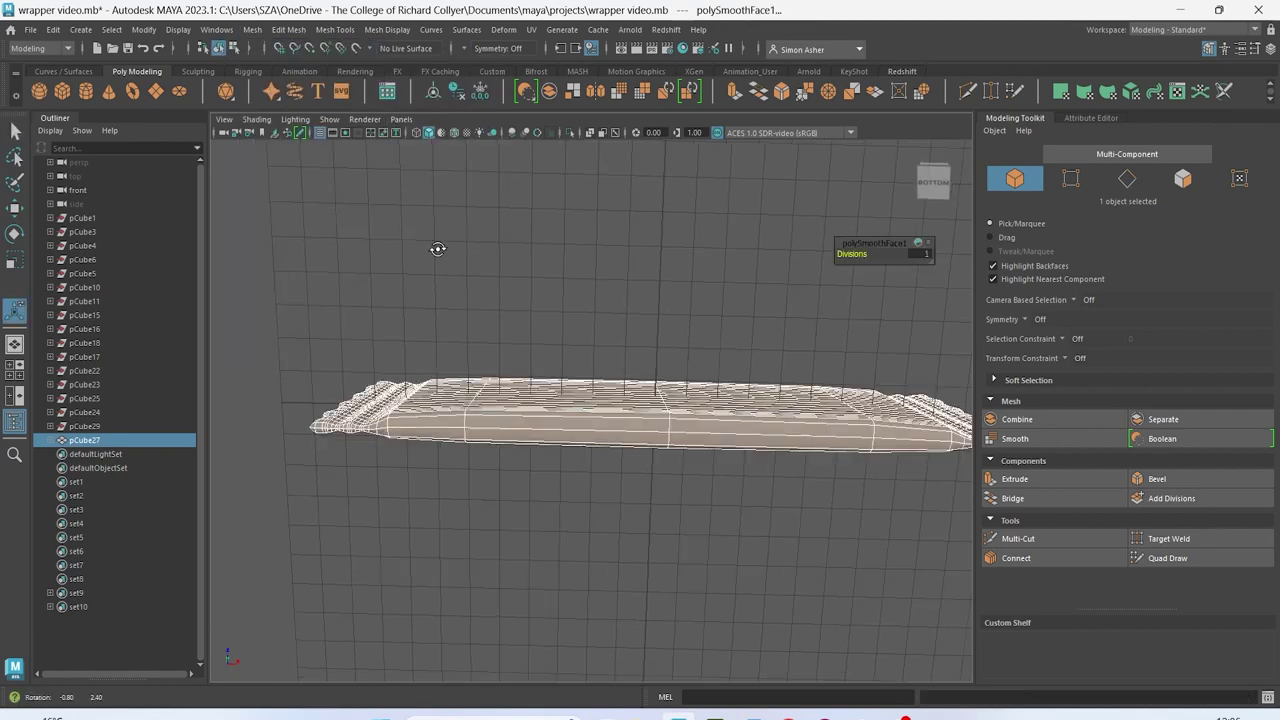
alt+drag(437, 248, 445, 350)
right_drag(477, 247, 506, 220)
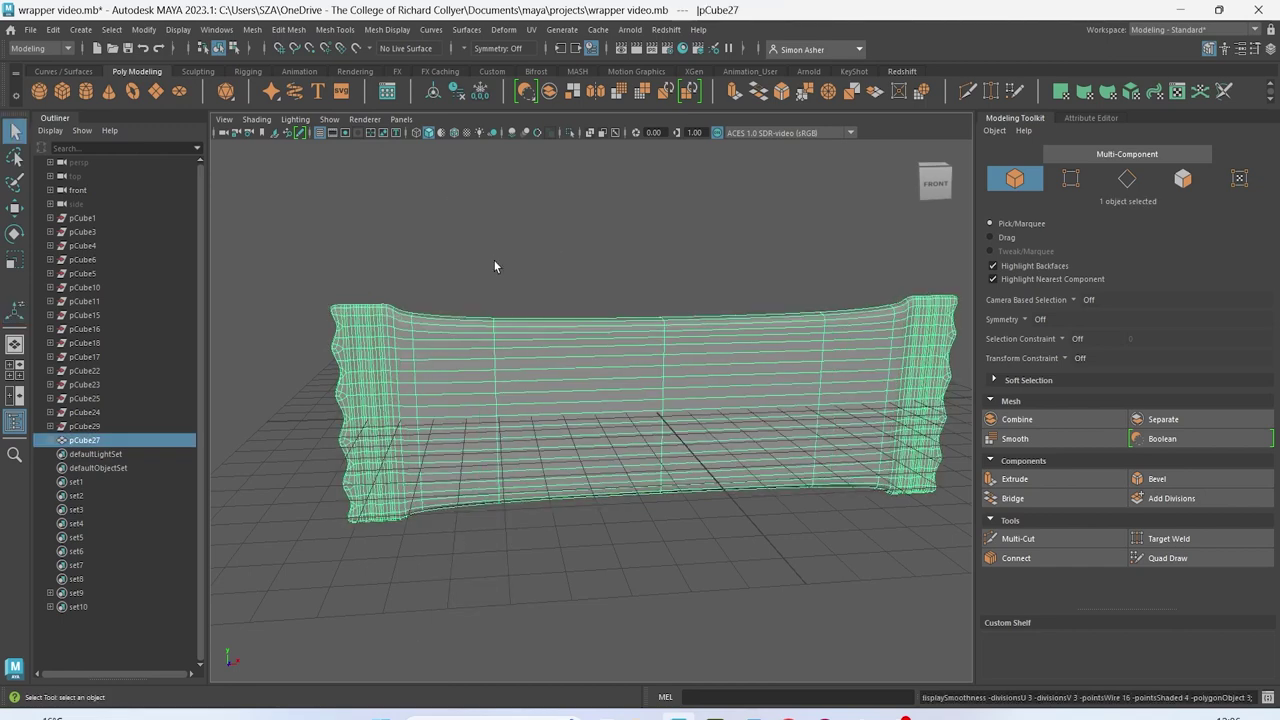
Examine the smoothed wrapper's seal ridges, wavy end and upper edge from several angles and distances
click(517, 305)
alt+drag(517, 305, 532, 418)
click(556, 394)
alt+drag(428, 347, 514, 251)
click(597, 191)
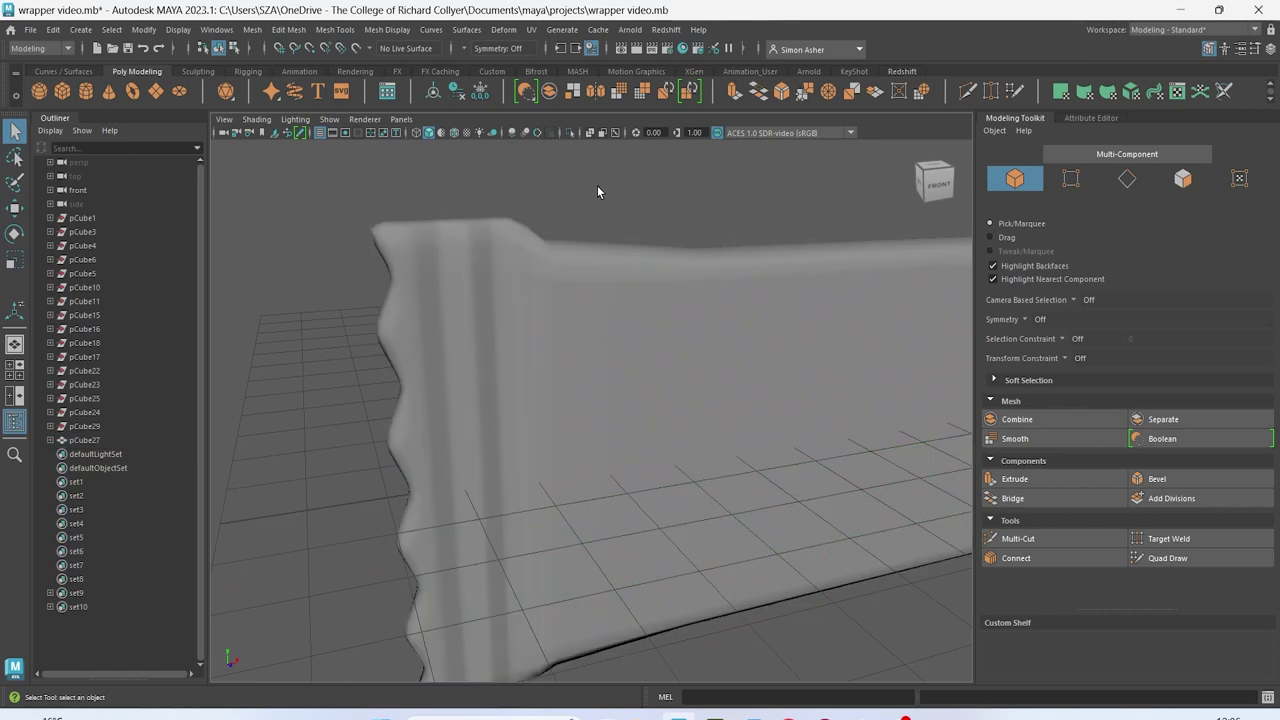
alt+drag(603, 200, 547, 393)
click(547, 388)
click(434, 260)
scroll(450, 278, up, 5)
alt+middle_drag(454, 282, 556, 337)
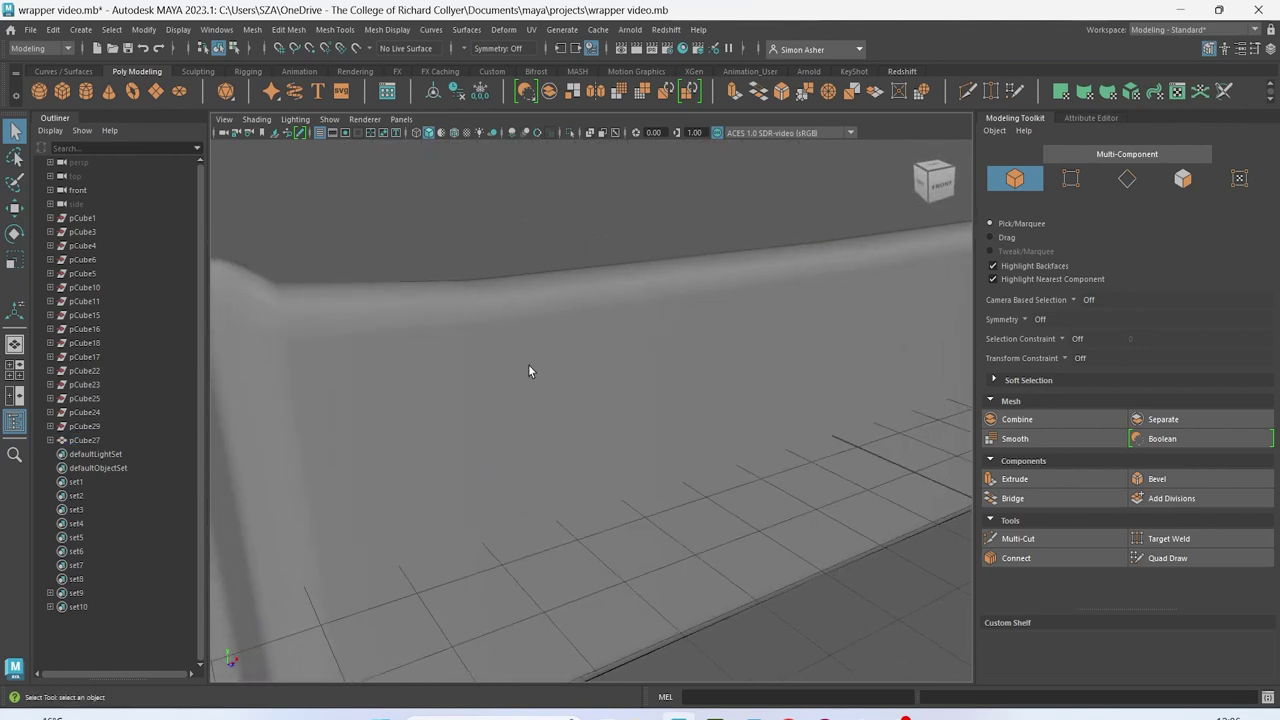
click(529, 371)
scroll(446, 257, down, 8)
click(466, 294)
Apply a second one-division Smooth to the wrapper mesh and save the scene
click(556, 398)
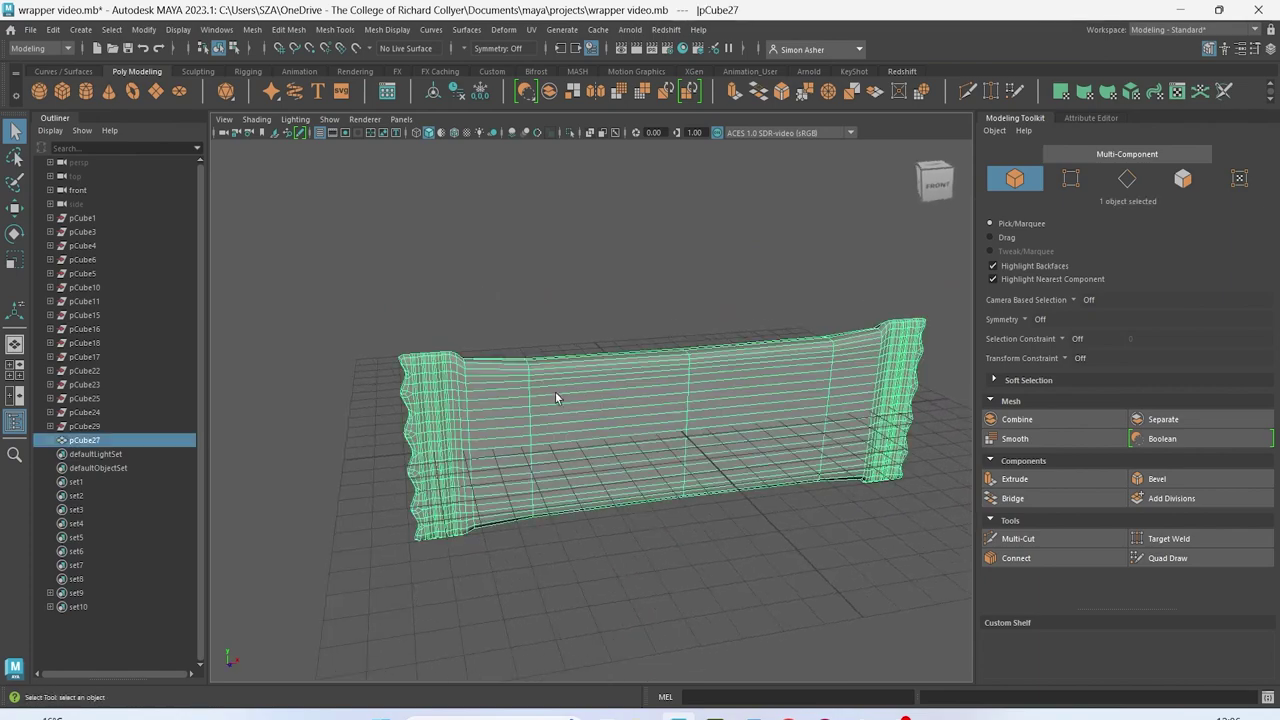
click(252, 30)
click(309, 190)
scroll(440, 200, up, 6)
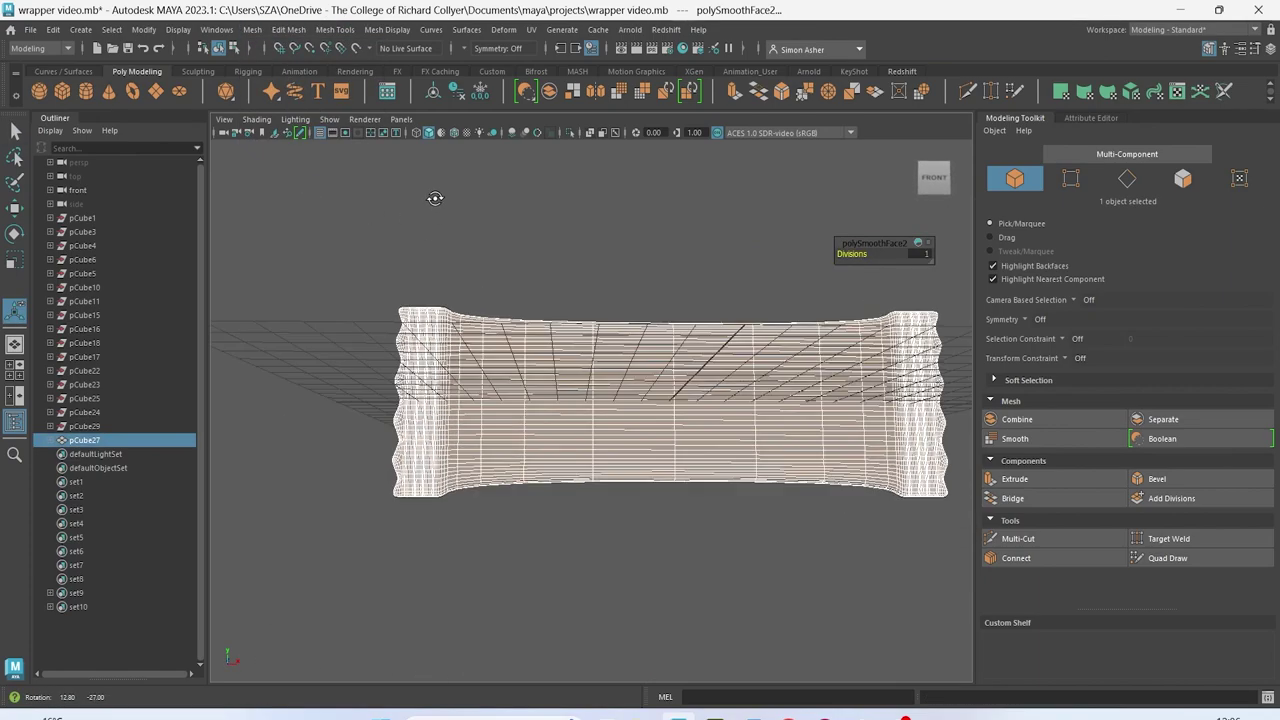
click(471, 222)
alt+drag(481, 267, 363, 260)
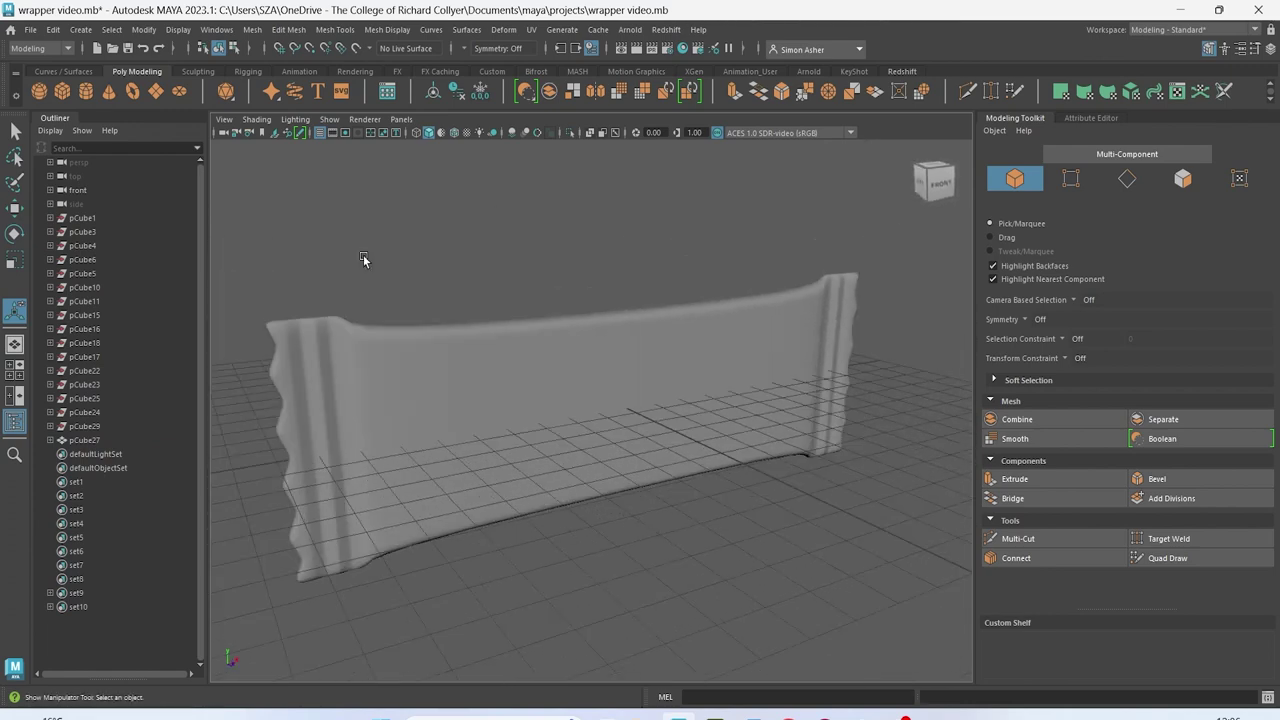
click(36, 31)
click(78, 89)
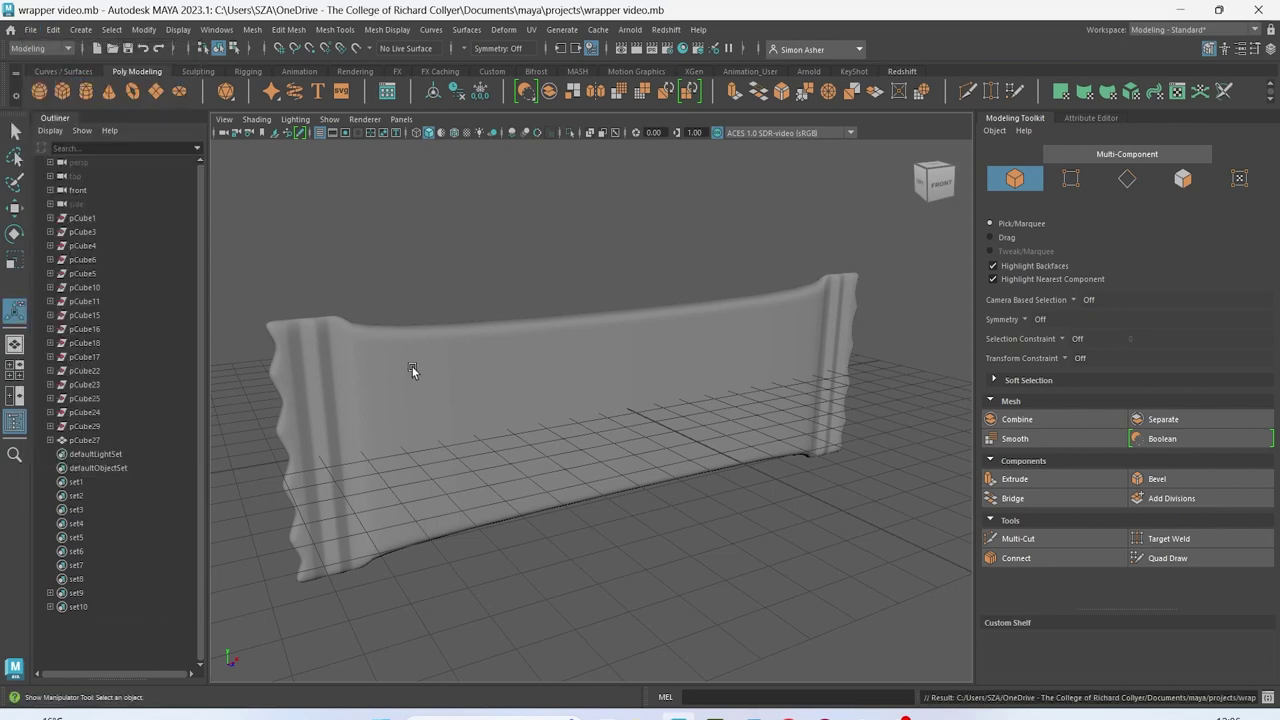
Switch the wrapper to edge selection and enable soft selection with a small falloff on the front face
click(420, 377)
right_click(447, 367)
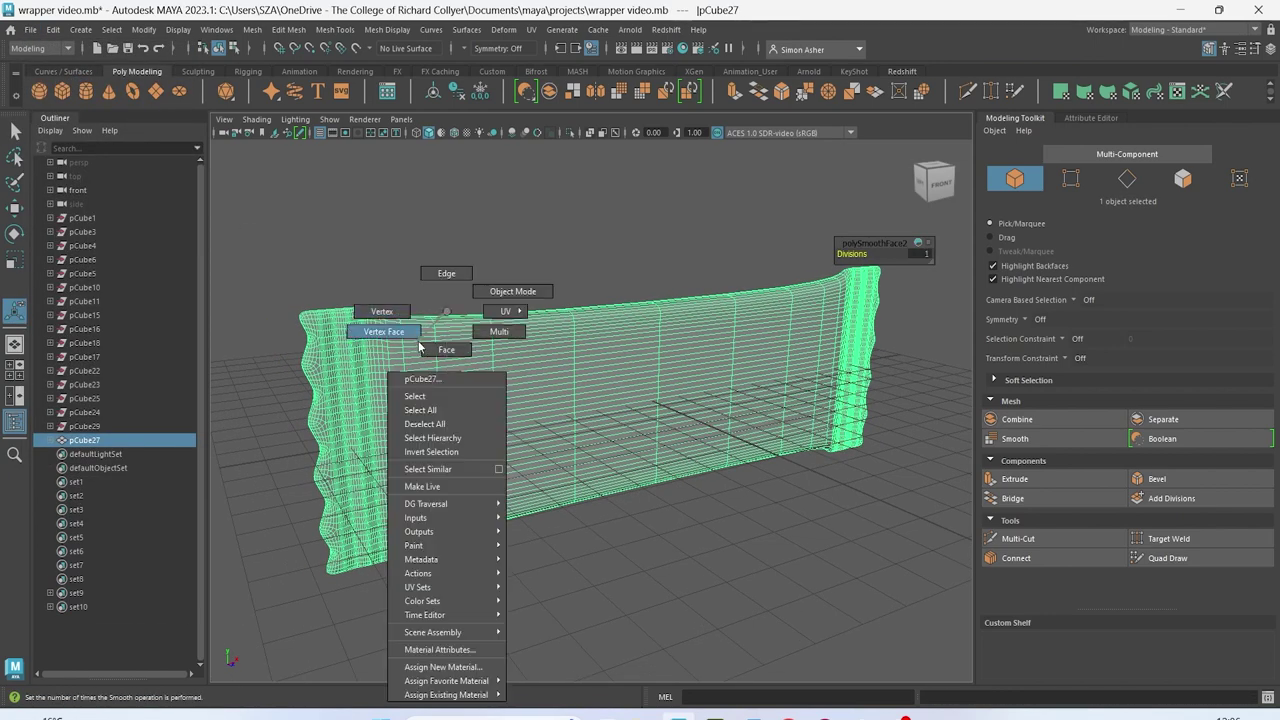
click(451, 285)
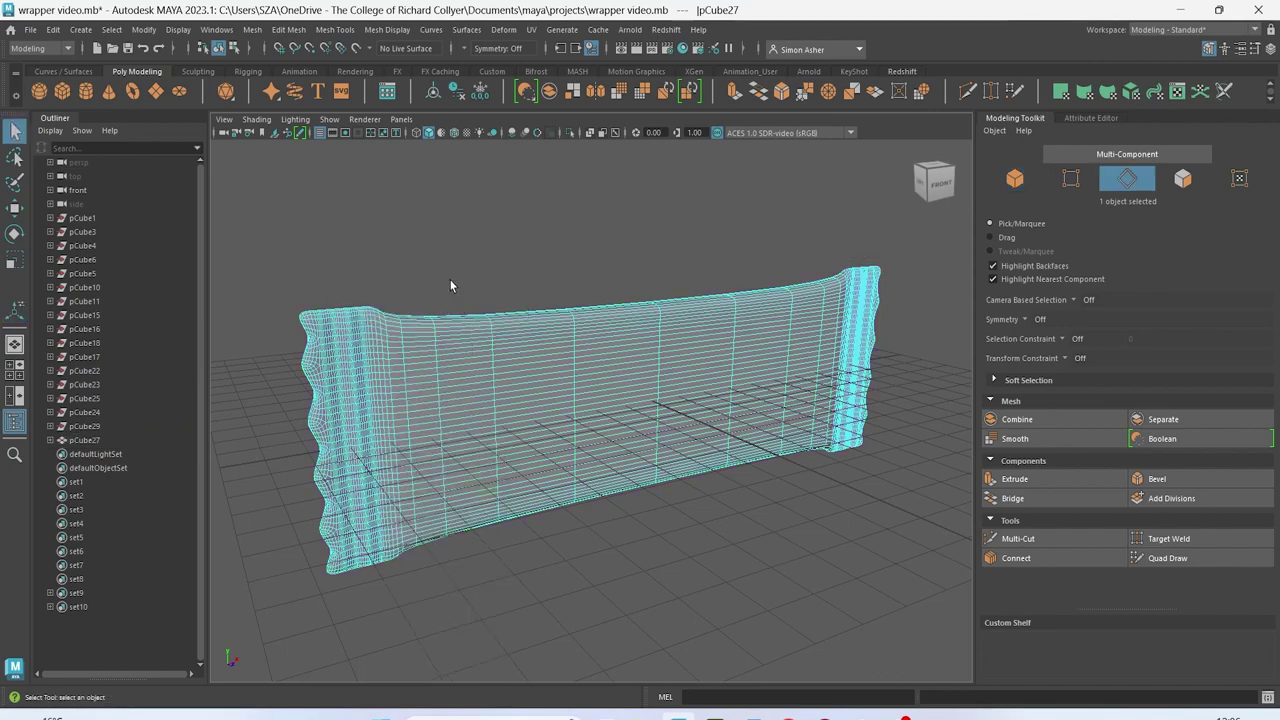
key(b)
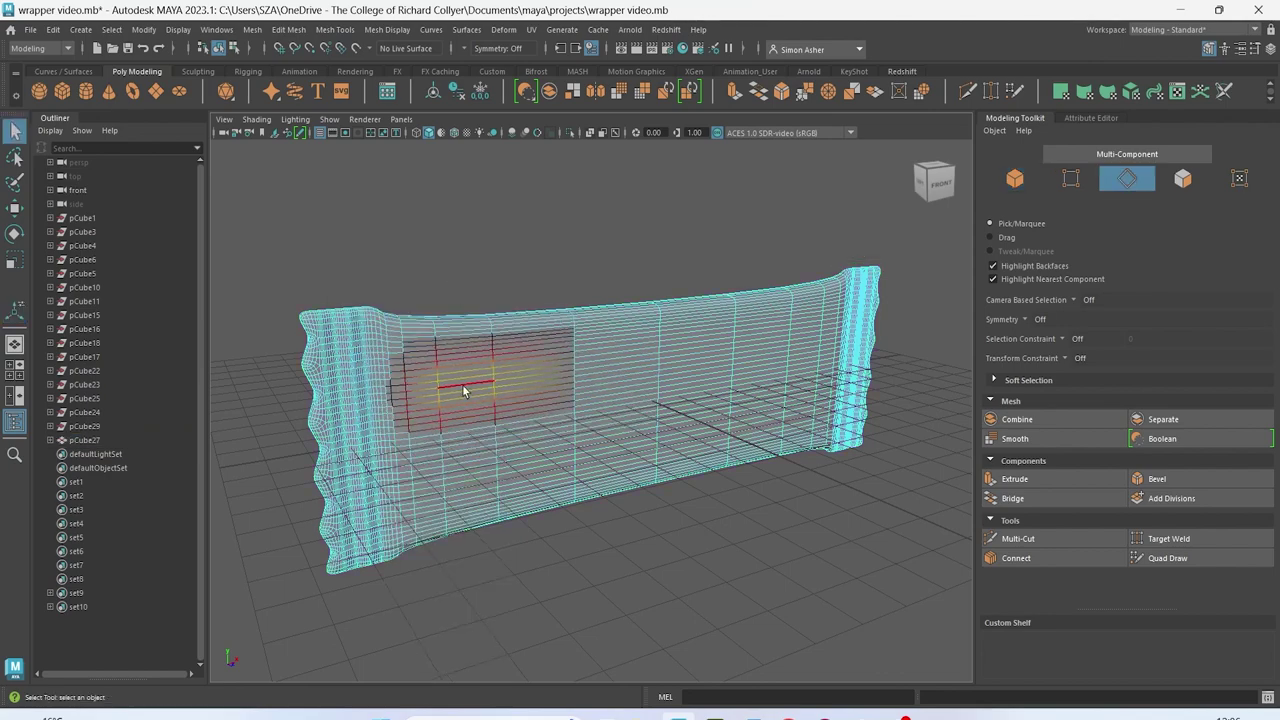
alt+drag(473, 402, 480, 410)
alt+middle_drag(480, 410, 544, 409)
scroll(544, 409, up, 6)
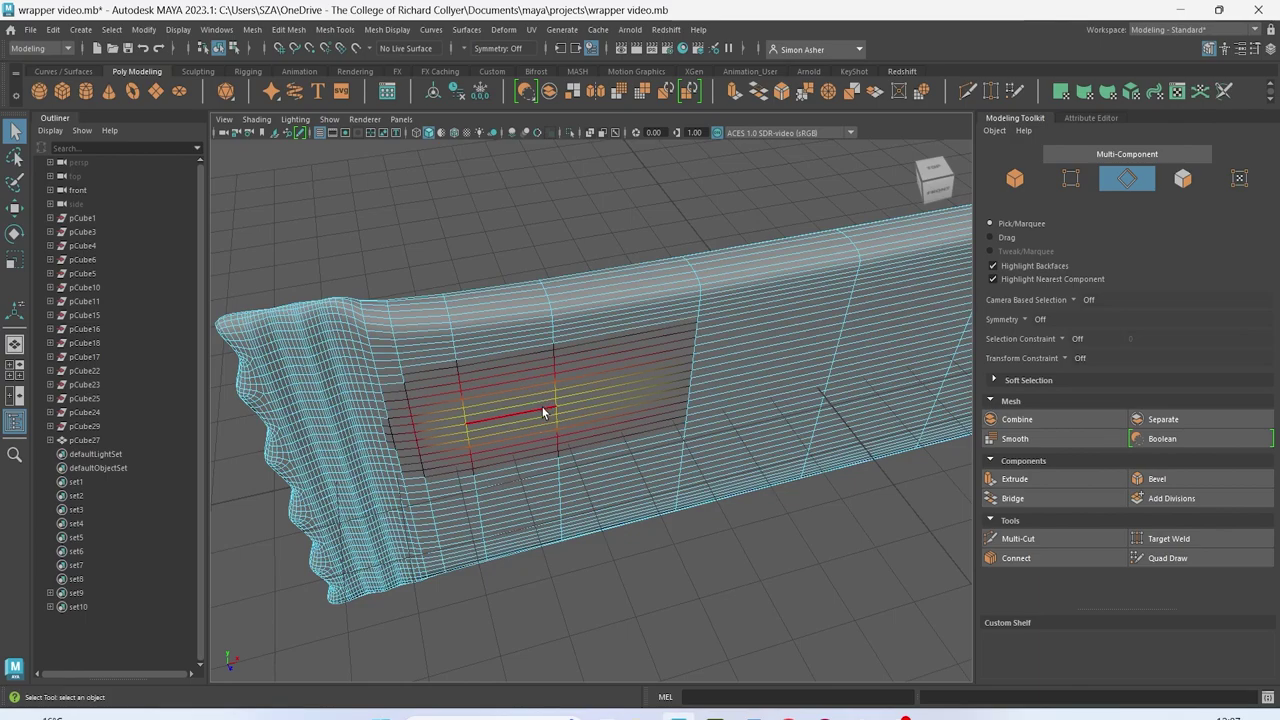
Move a soft-selected edge on the wrapper's front near the first seal to make the surface uneven
click(478, 367)
alt+drag(486, 386, 490, 333)
key(w)
click(460, 187)
right_drag(450, 180, 480, 172)
alt+drag(480, 172, 557, 289)
scroll(540, 315, down, 4)
alt+drag(526, 335, 568, 386)
Shift a soft-selected edge on the lower front near the opposite seal to deform the surface
click(643, 378)
alt+drag(628, 341, 694, 281)
right_drag(697, 274, 695, 234)
click(735, 360)
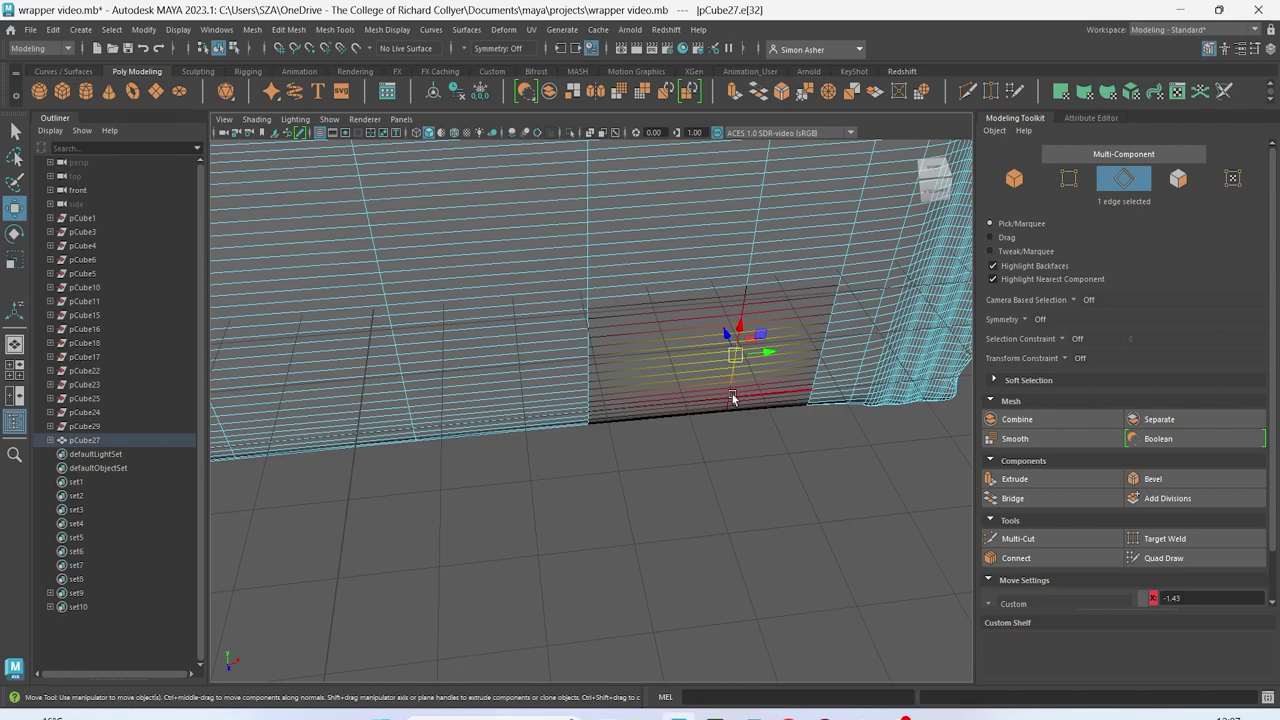
alt+drag(735, 360, 777, 368)
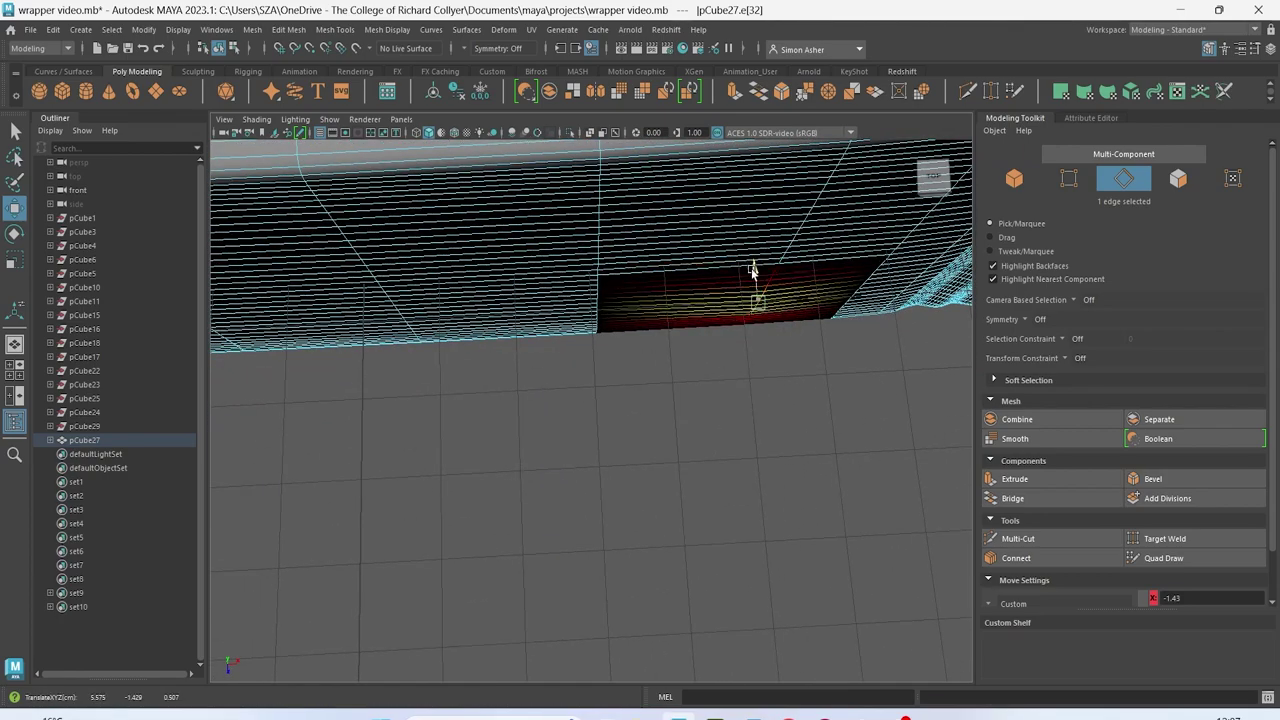
alt+drag(499, 358, 380, 342)
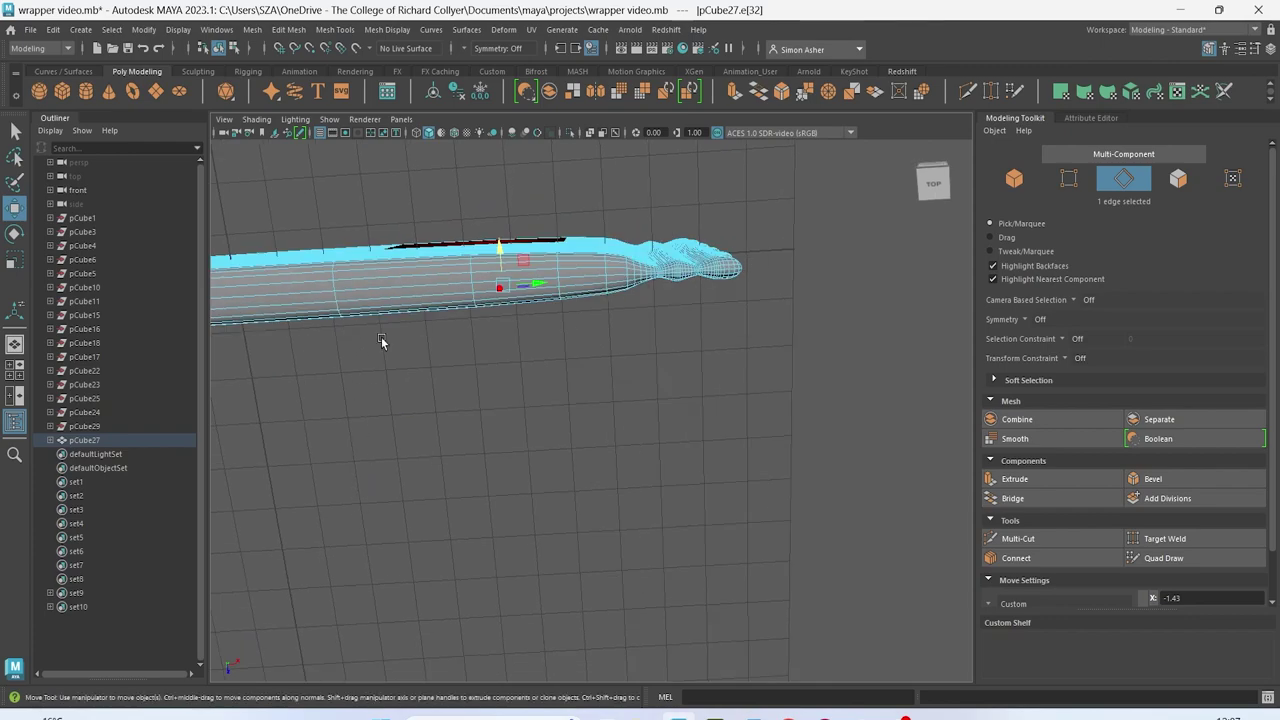
Raise a soft-selected edge along the wrapper's upper border slightly to form a gentle bump
click(331, 286)
alt+drag(331, 286, 531, 192)
scroll(531, 193, up, 3)
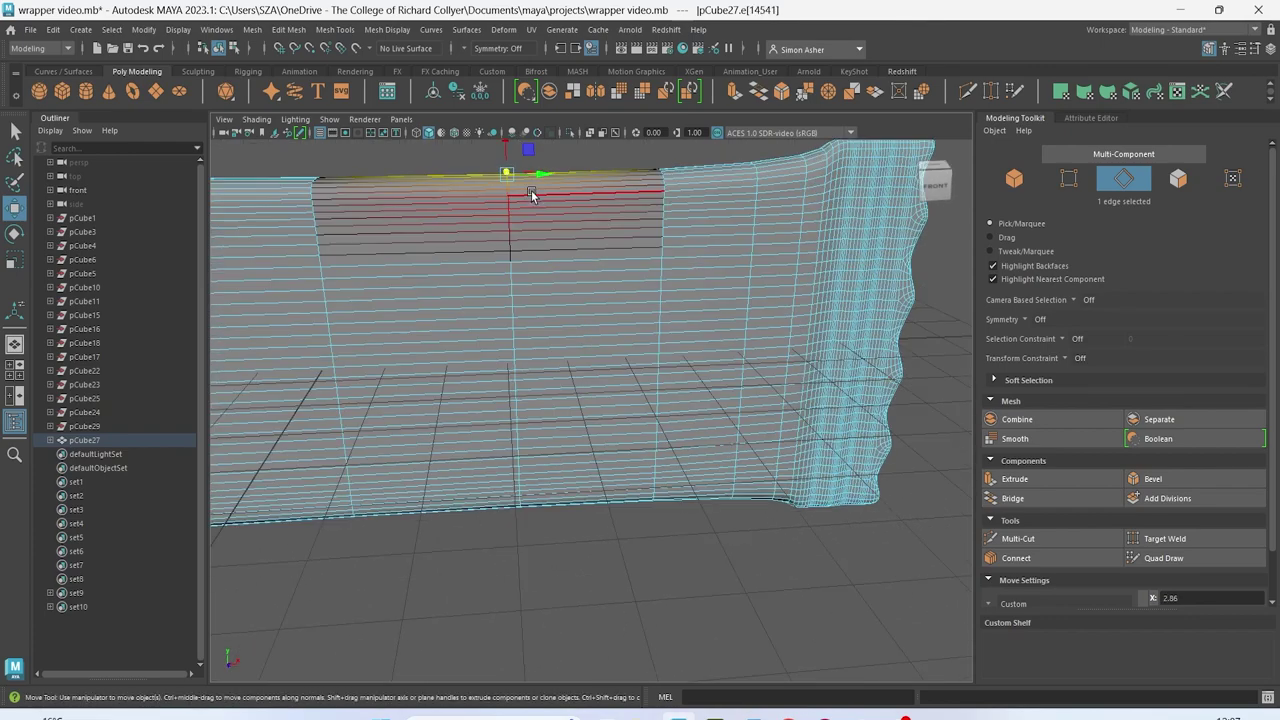
alt+middle_drag(531, 194, 614, 280)
alt+drag(577, 200, 670, 323)
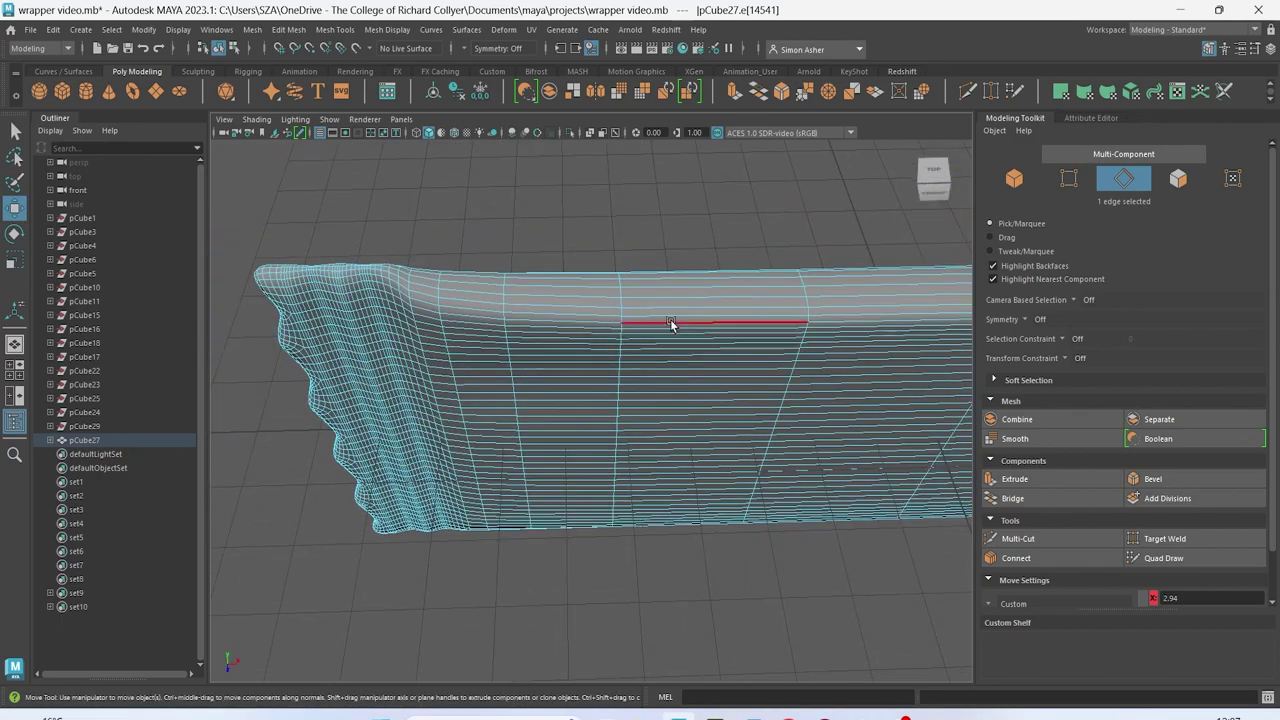
Nudge soft-selected edges along the wrapper's borders, raising the one at the middle of the bottom border
click(618, 296)
mouse_move(620, 275)
alt+mouse_down()
mouse_move(680, 314)
mouse_move(675, 350)
mouse_move(706, 171)
mouse_move(690, 303)
mouse_move(760, 406)
mouse_move(534, 326)
mouse_move(432, 363)
alt+mouse_up()
click(754, 356)
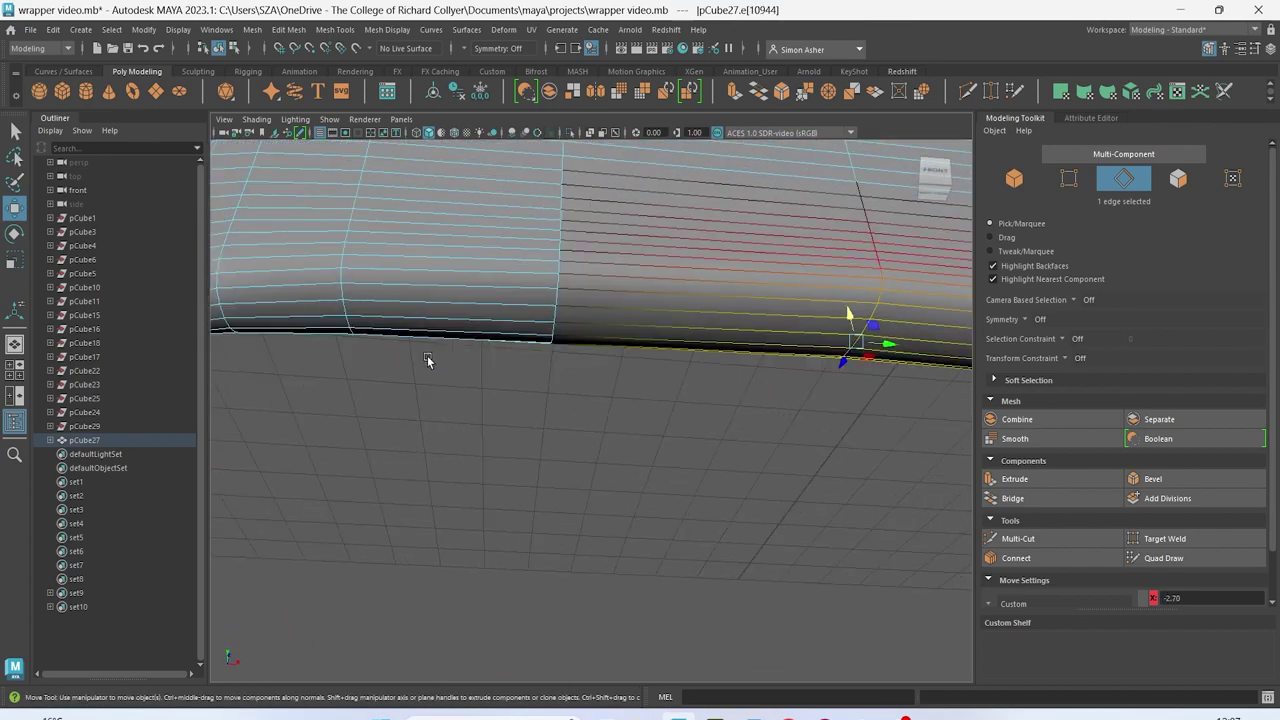
click(348, 314)
alt+drag(370, 320, 565, 373)
click(716, 340)
alt+drag(716, 340, 720, 400)
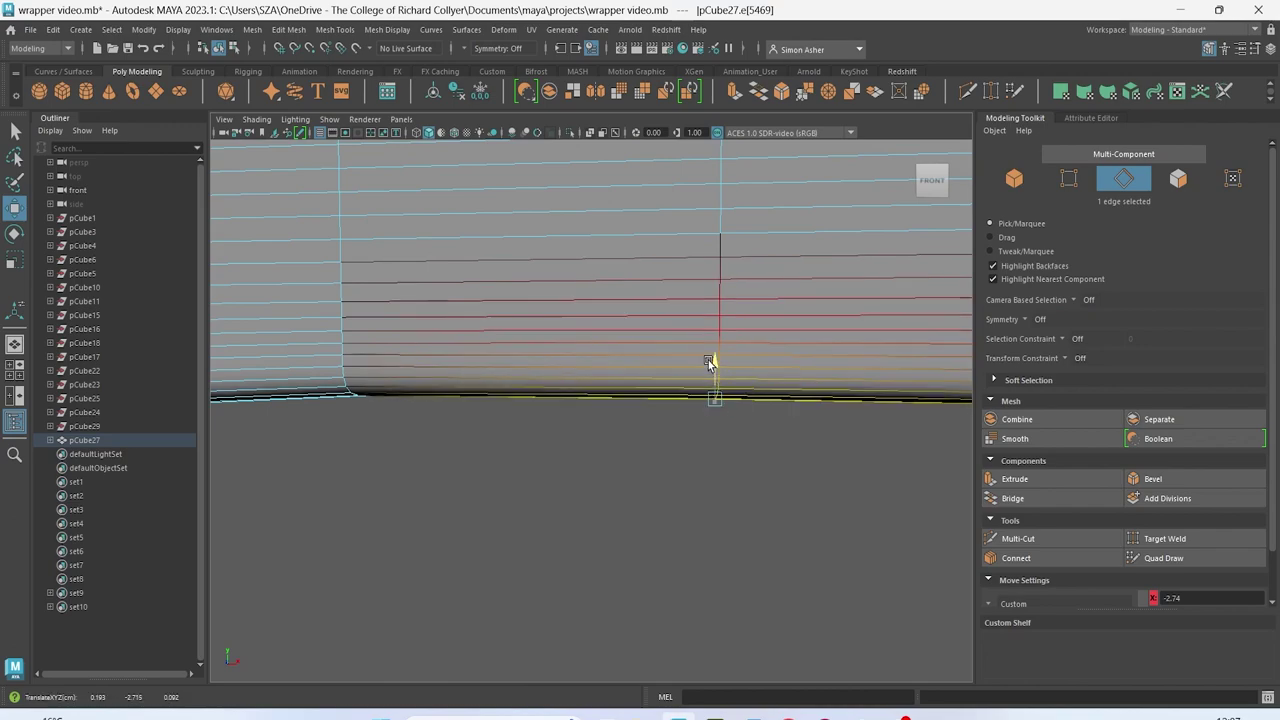
scroll(712, 364, down, 5)
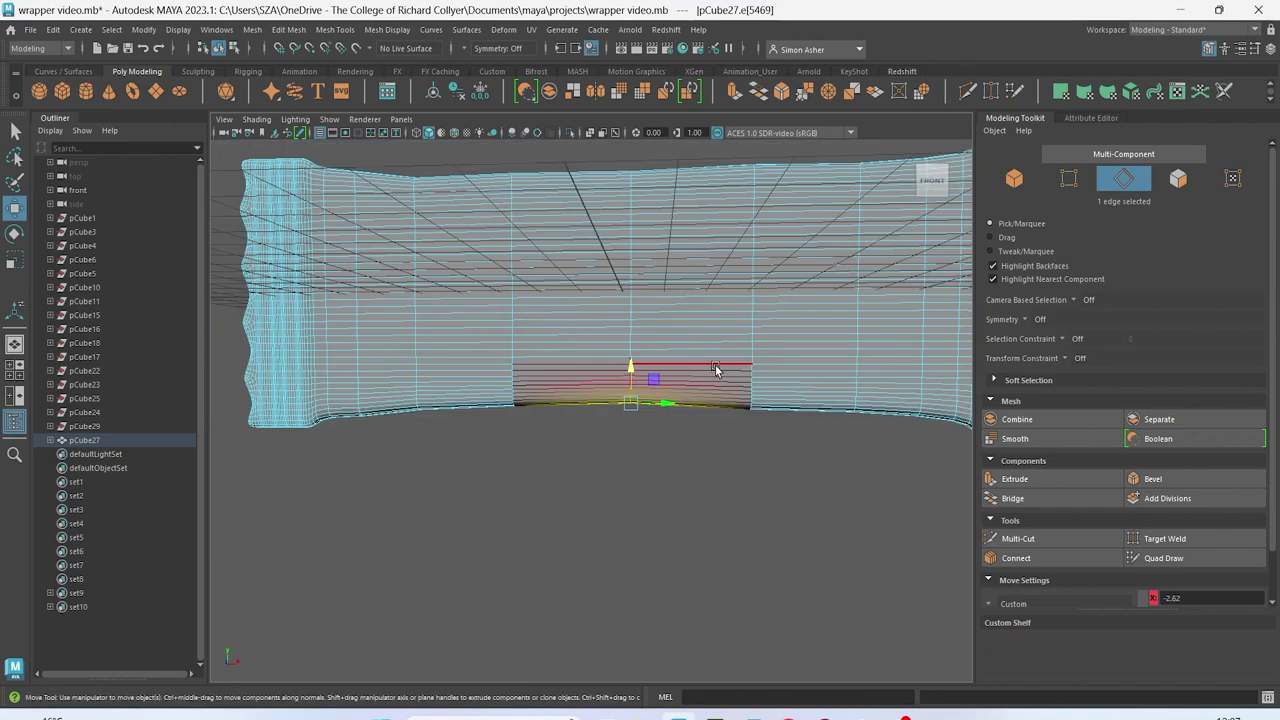
Nudge soft-selected edges on the wrapper's lower and back surfaces to make the reverse side uneven
alt+drag(716, 370, 694, 241)
click(828, 307)
click(682, 246)
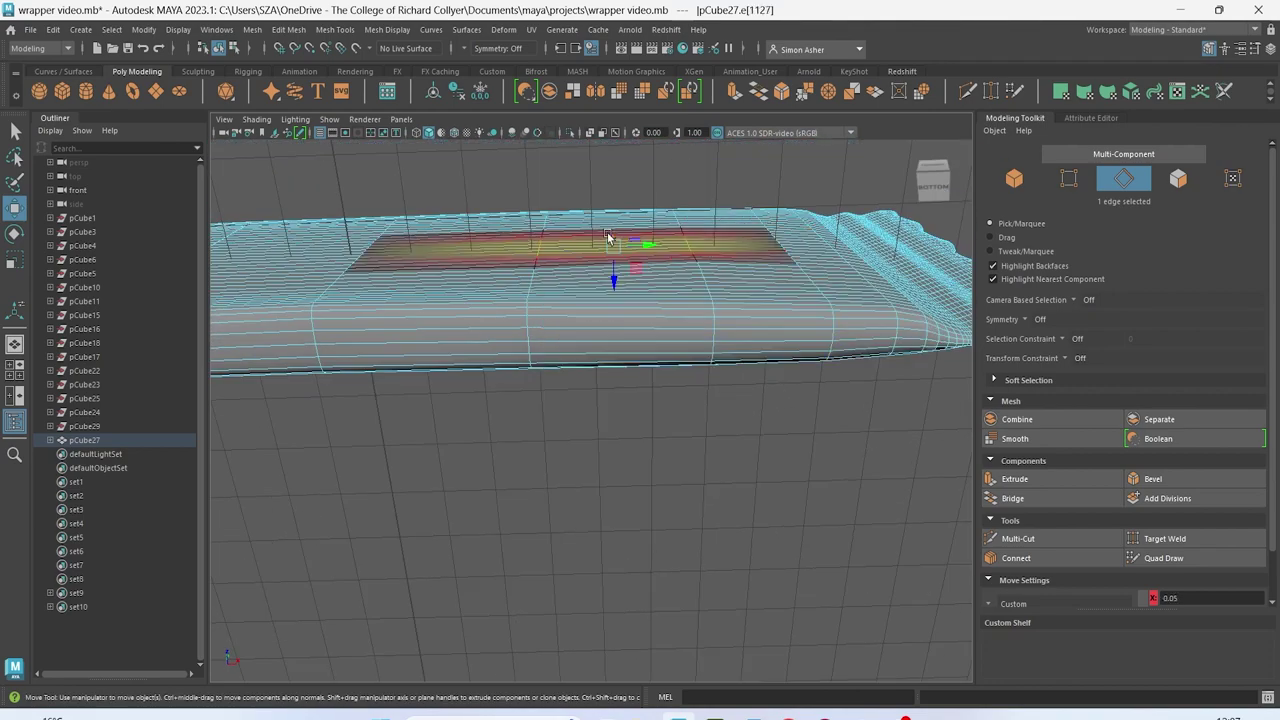
alt+drag(610, 278, 614, 400)
alt+drag(494, 420, 618, 232)
click(292, 521)
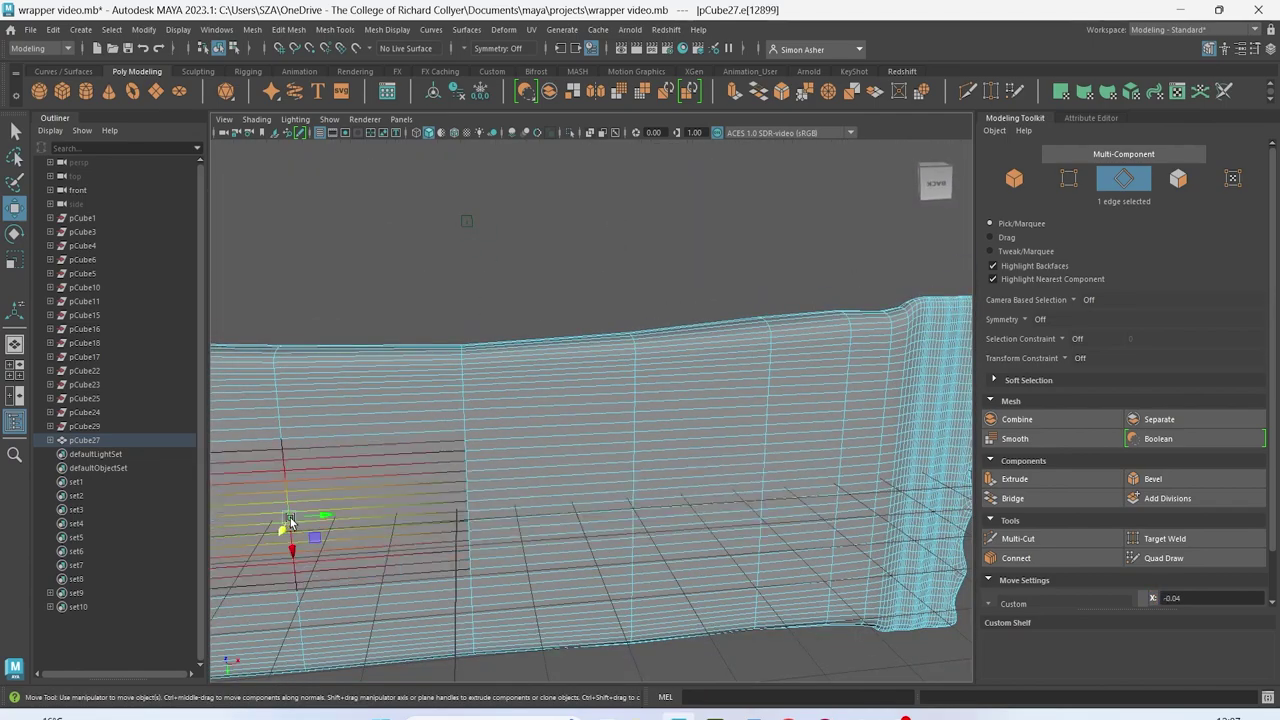
alt+drag(292, 521, 320, 618)
alt+drag(288, 450, 480, 240)
Return to object mode and save the scene
right_drag(470, 210, 491, 170)
alt+drag(491, 170, 487, 231)
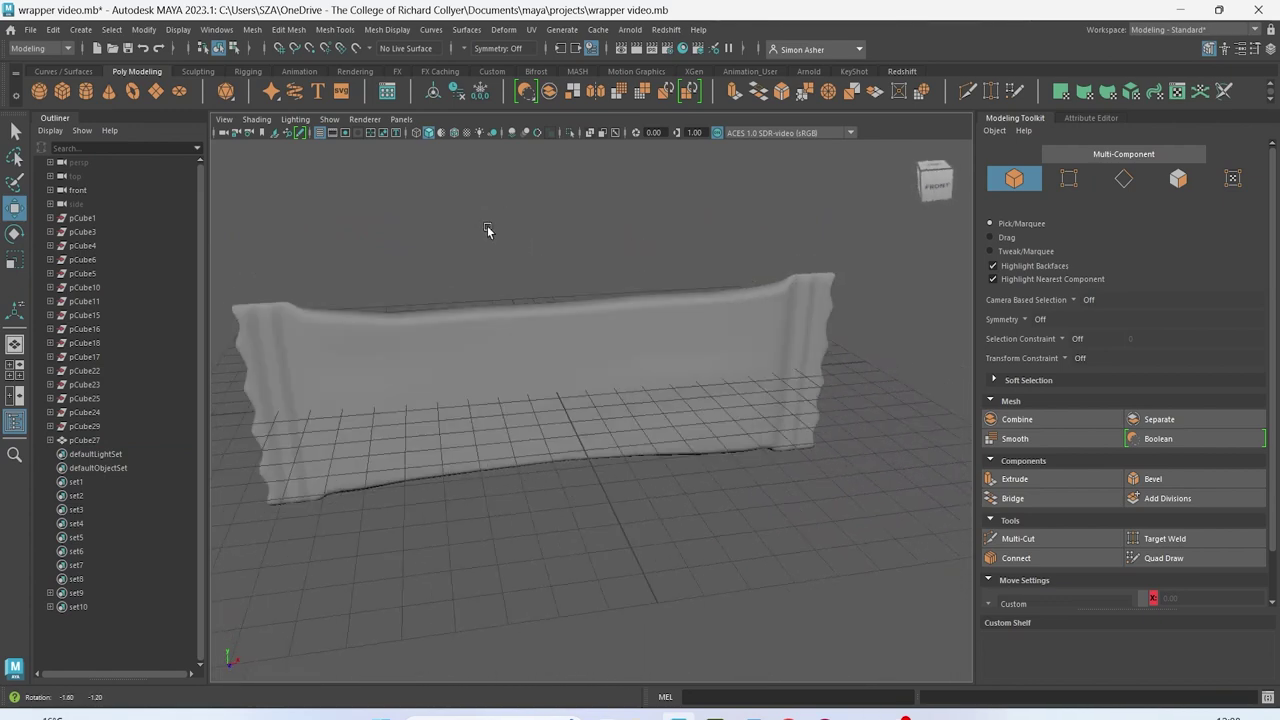
click(28, 29)
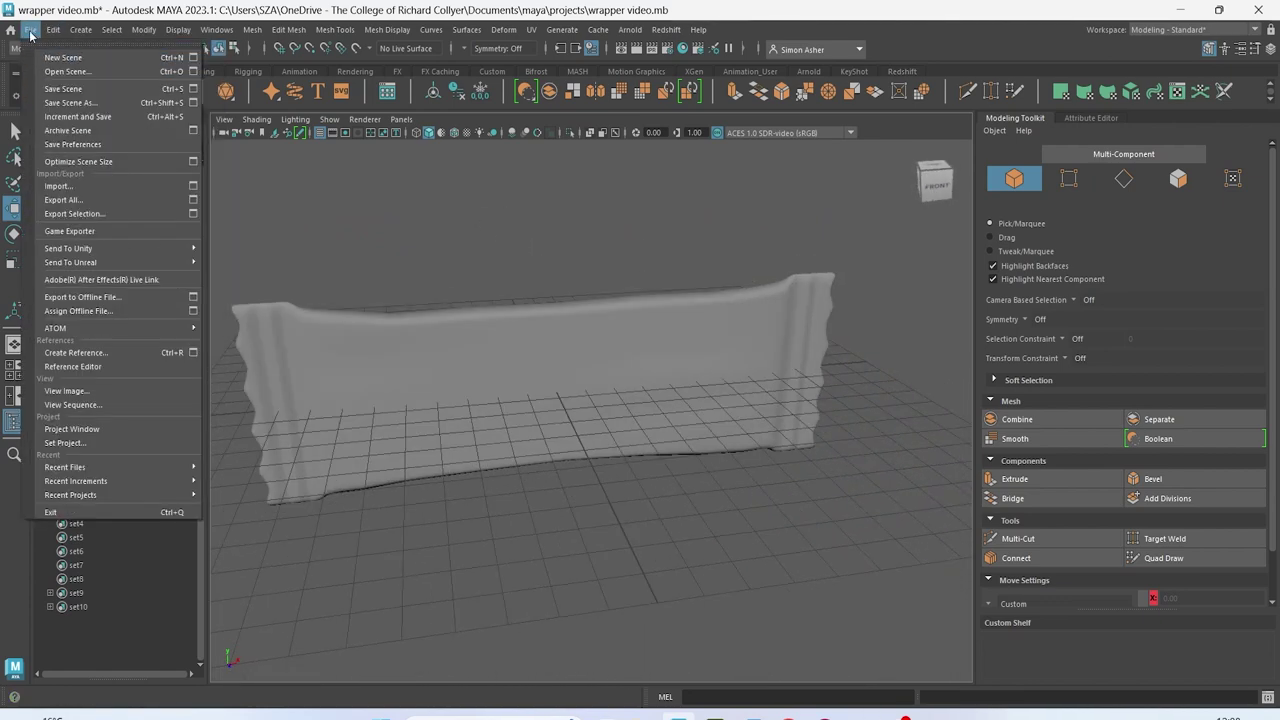
click(63, 90)
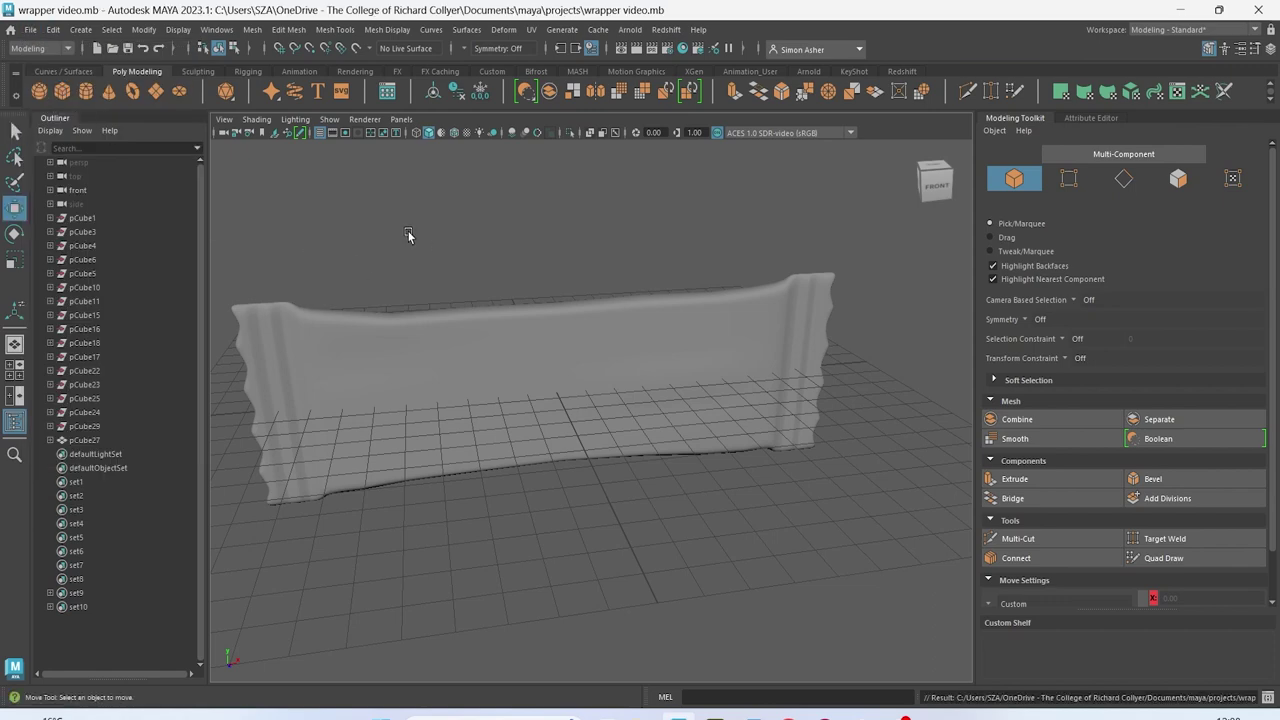
Delete the existing UVs of the whole wrapper mesh and return to object mode
click(454, 372)
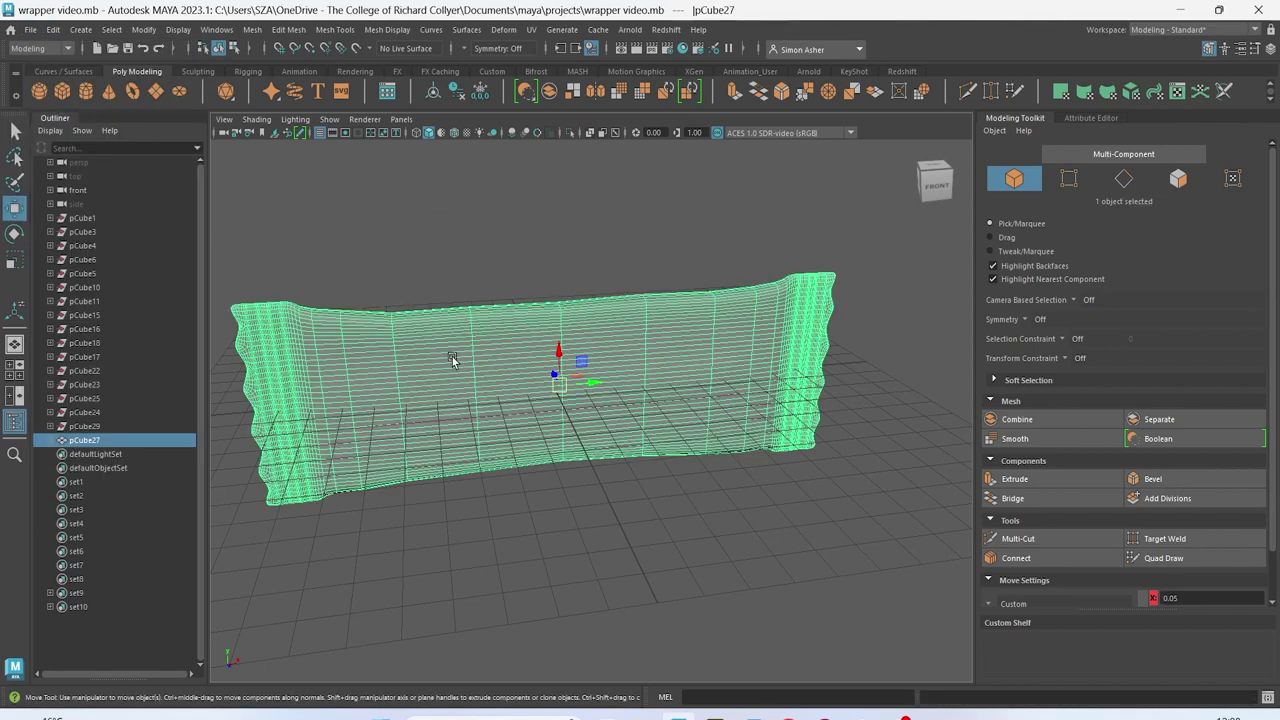
click(532, 31)
click(532, 32)
click(504, 29)
mouse_move(535, 36)
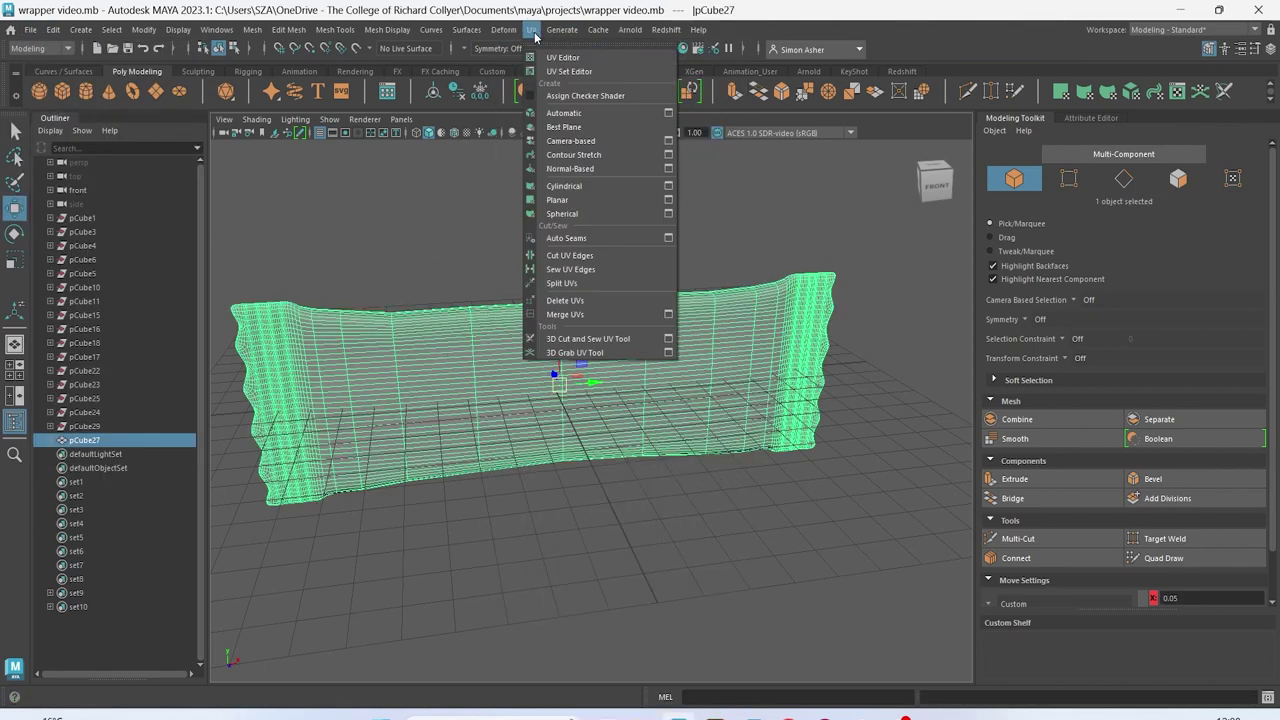
click(575, 301)
click(552, 375)
right_drag(552, 375, 589, 323)
Open the UV Editor and place it beside the model so both the wrapper and its UVs are accessible
click(529, 31)
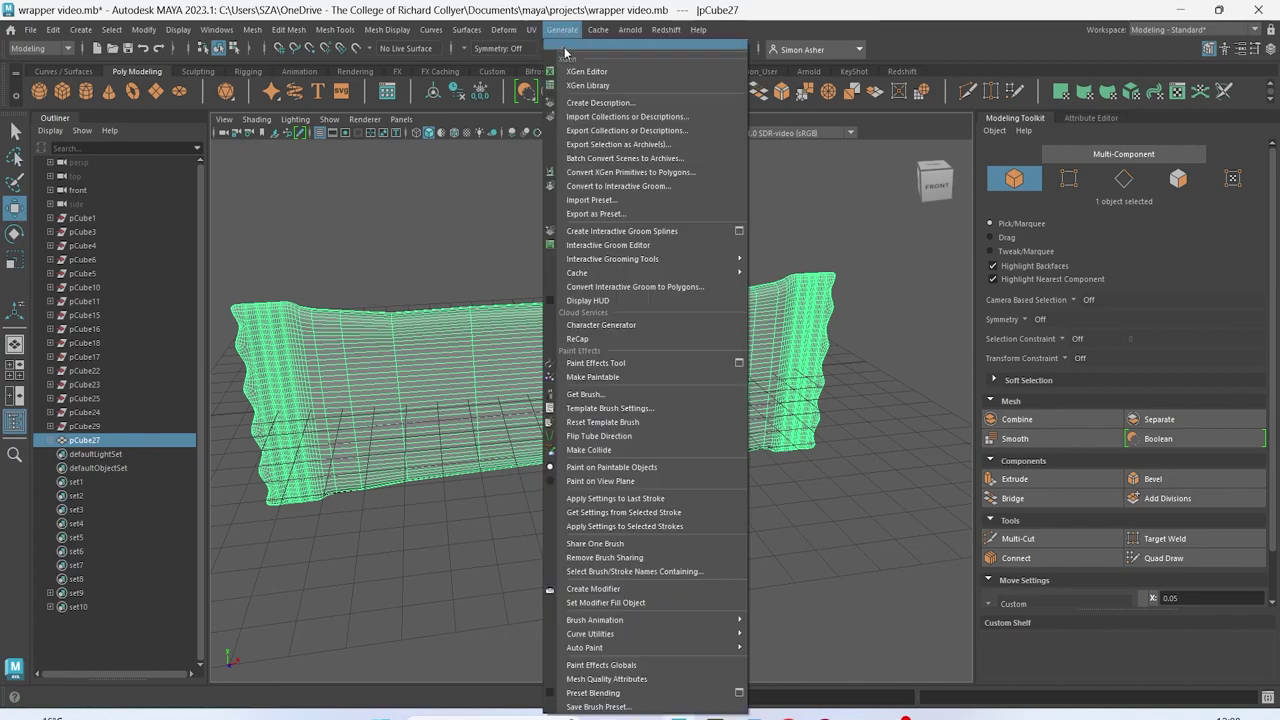
click(560, 57)
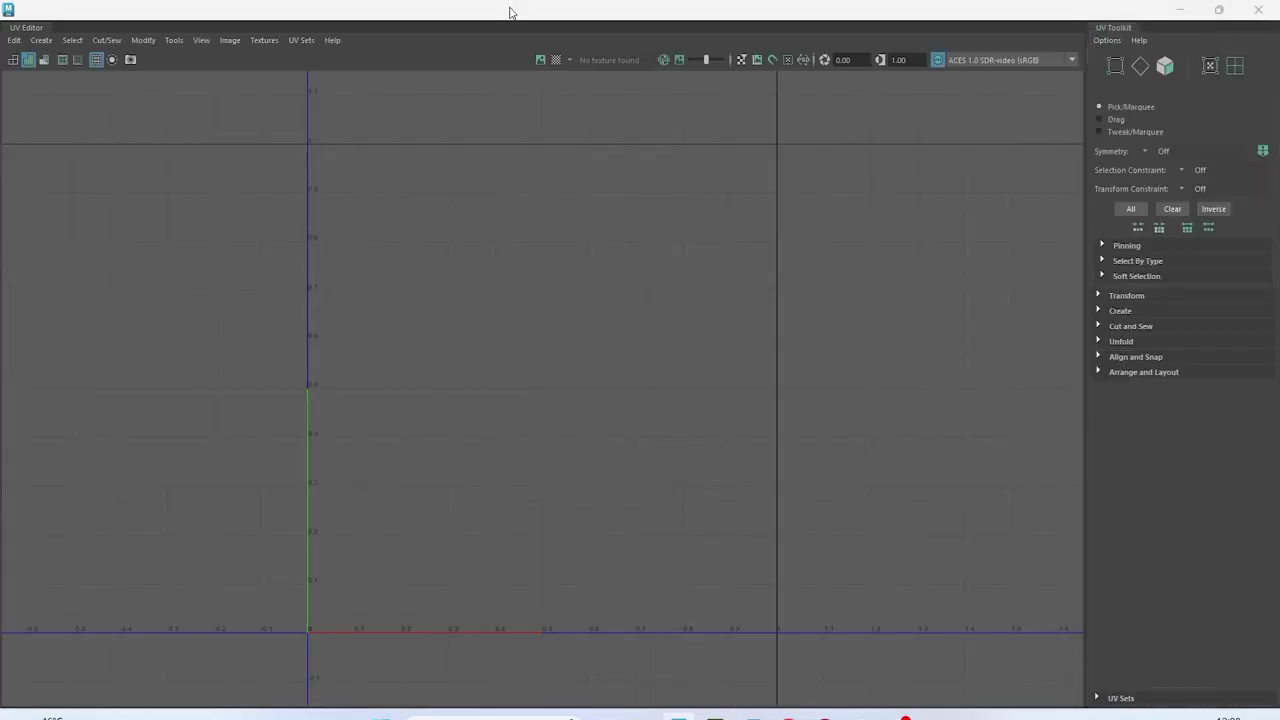
drag(509, 12, 848, 126)
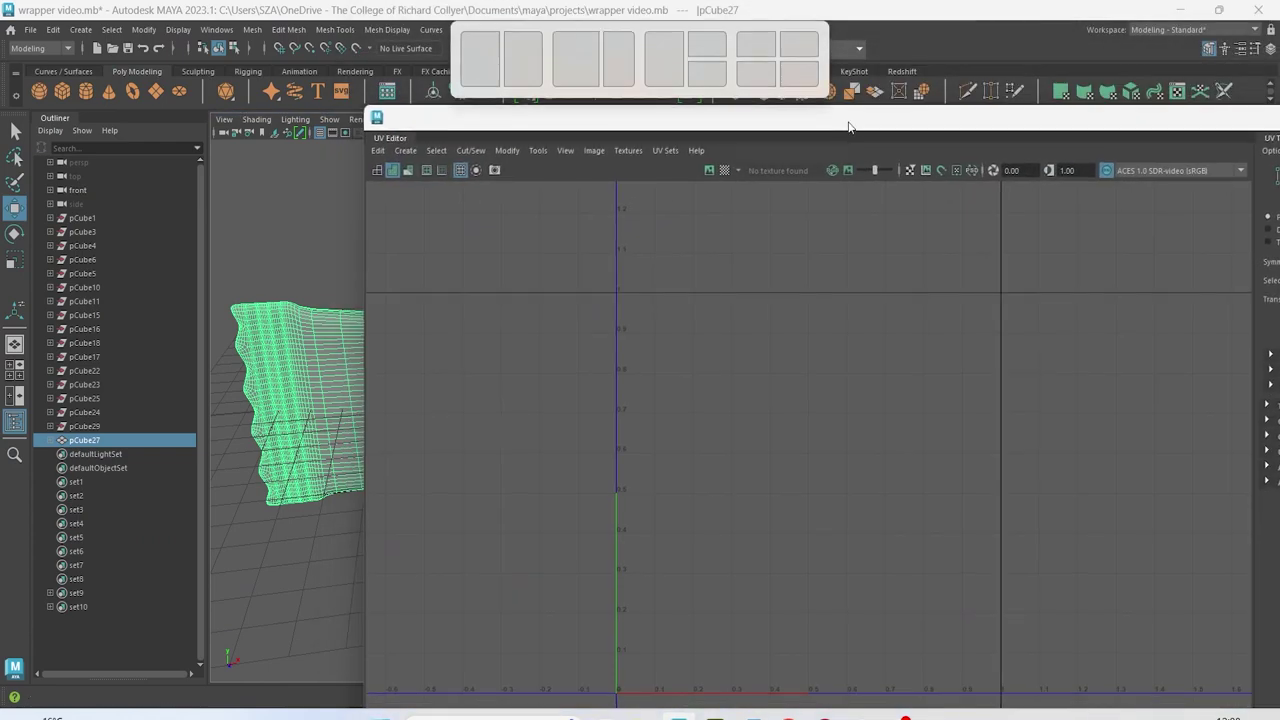
drag(372, 106, 748, 158)
click(461, 221)
click(522, 378)
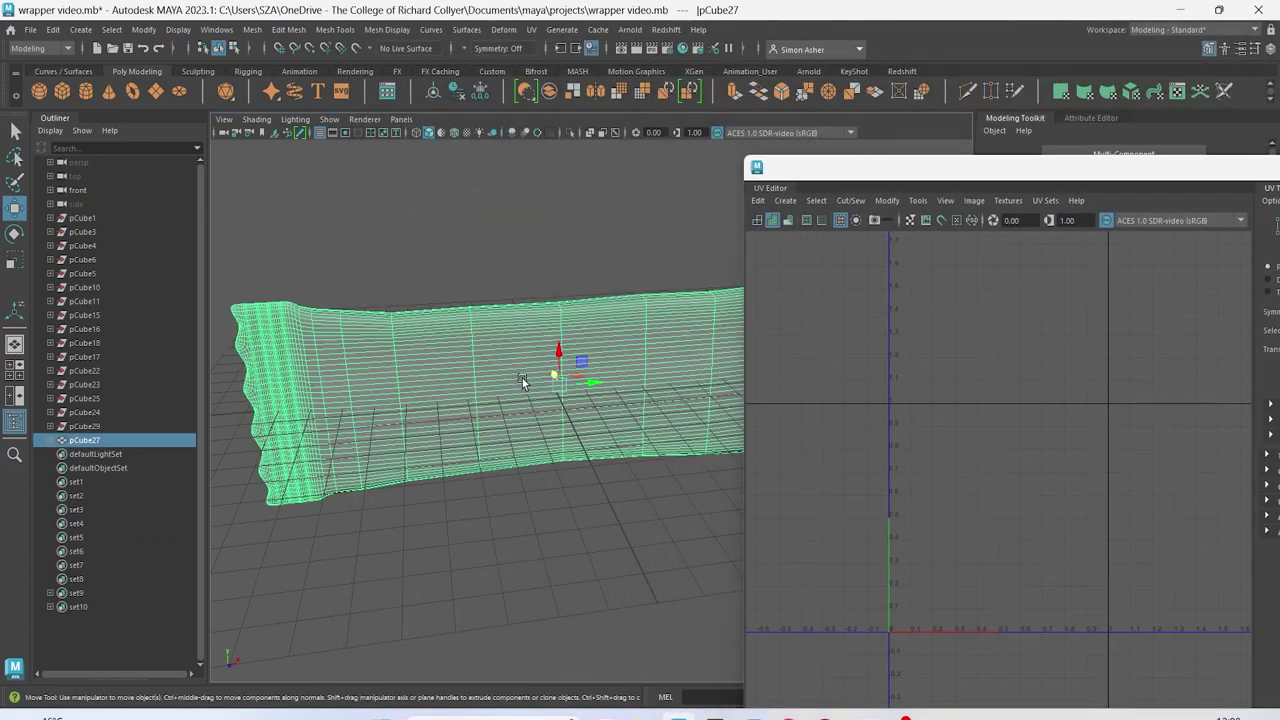
Create a camera-based UV projection for the wrapper
click(786, 201)
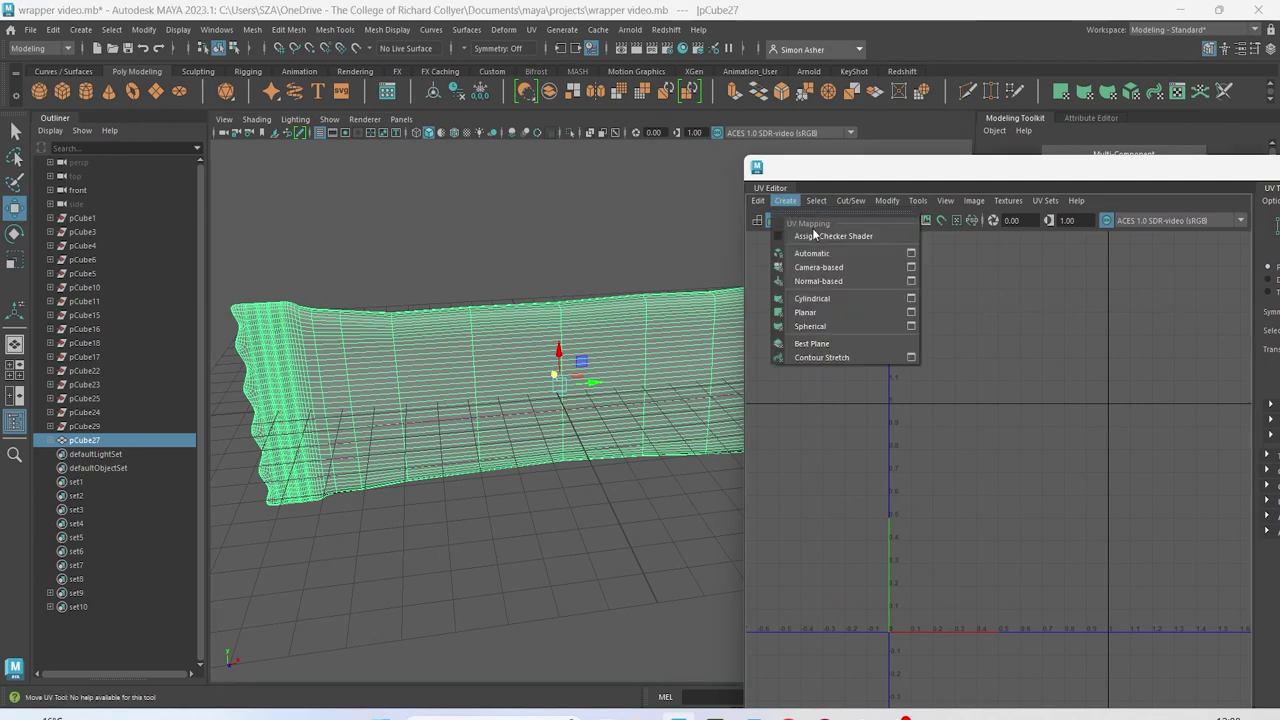
click(826, 268)
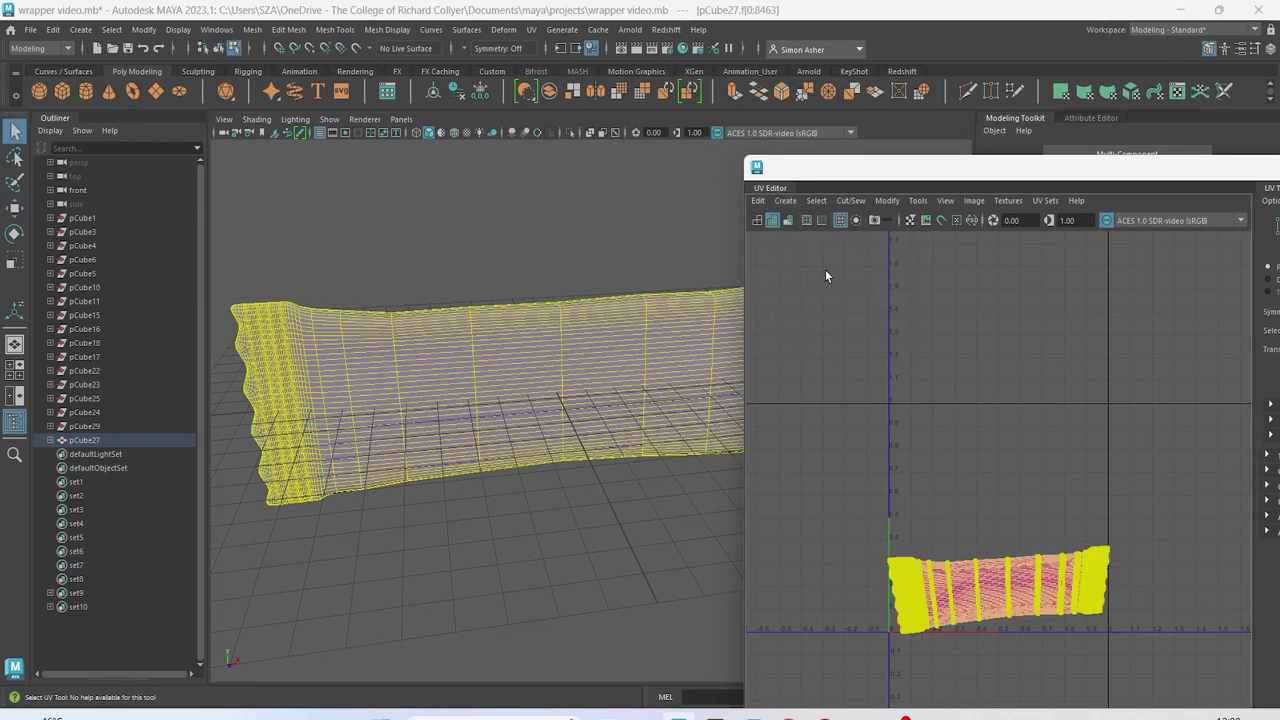
click(725, 256)
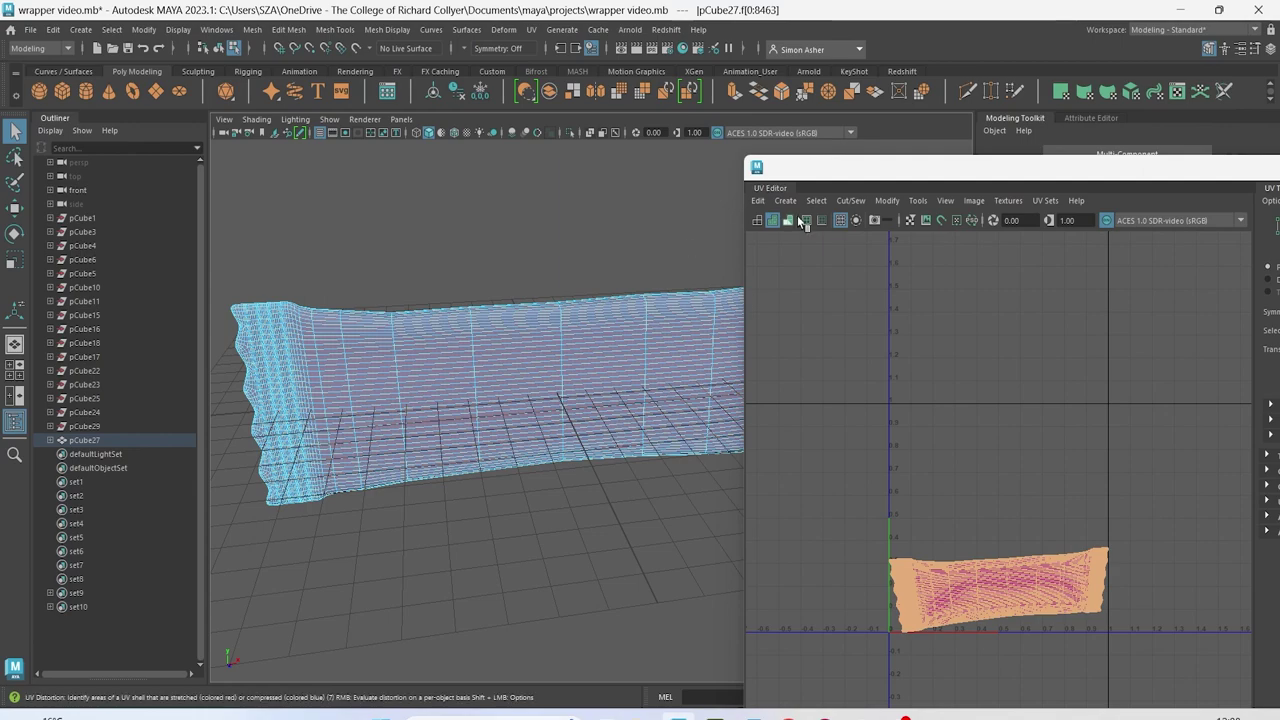
Switch to edge selection and select the edge loop running around the wrapper's narrow outer side
alt+drag(620, 200, 553, 273)
scroll(553, 273, up, 4)
right_drag(484, 386, 481, 281)
alt+drag(477, 293, 555, 316)
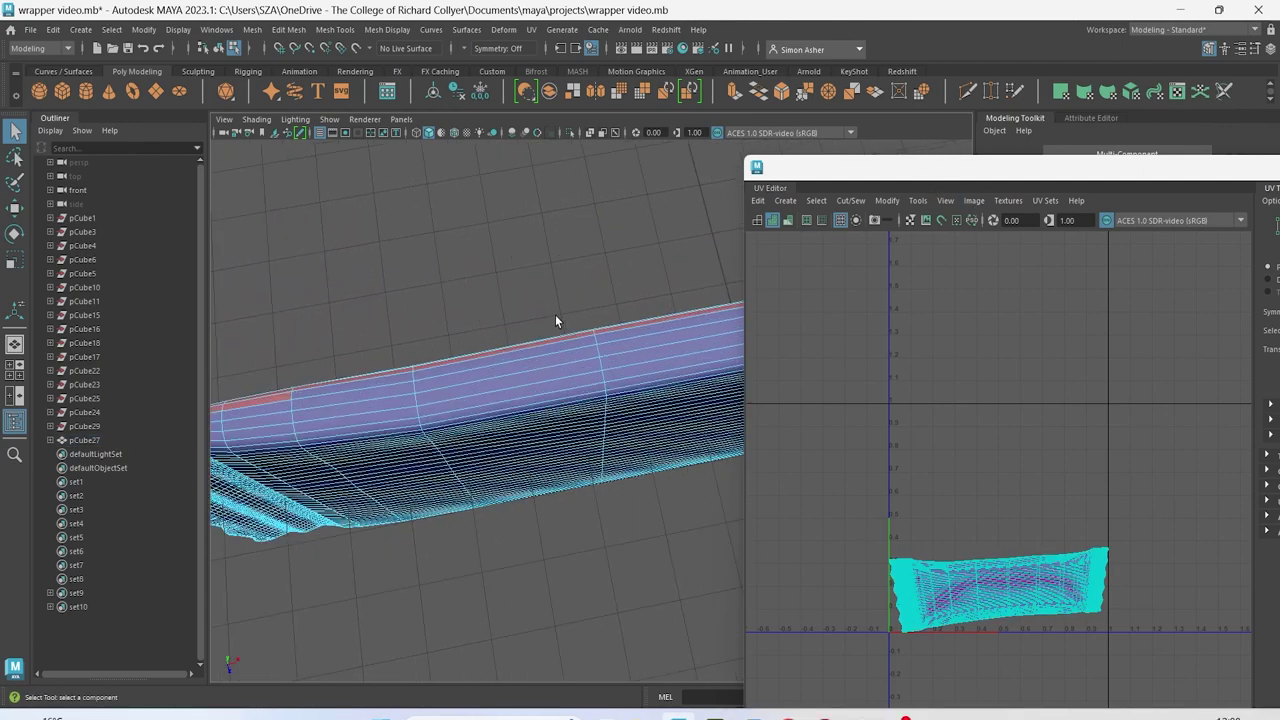
click(508, 380)
scroll(507, 380, down, 4)
alt+drag(507, 380, 646, 458)
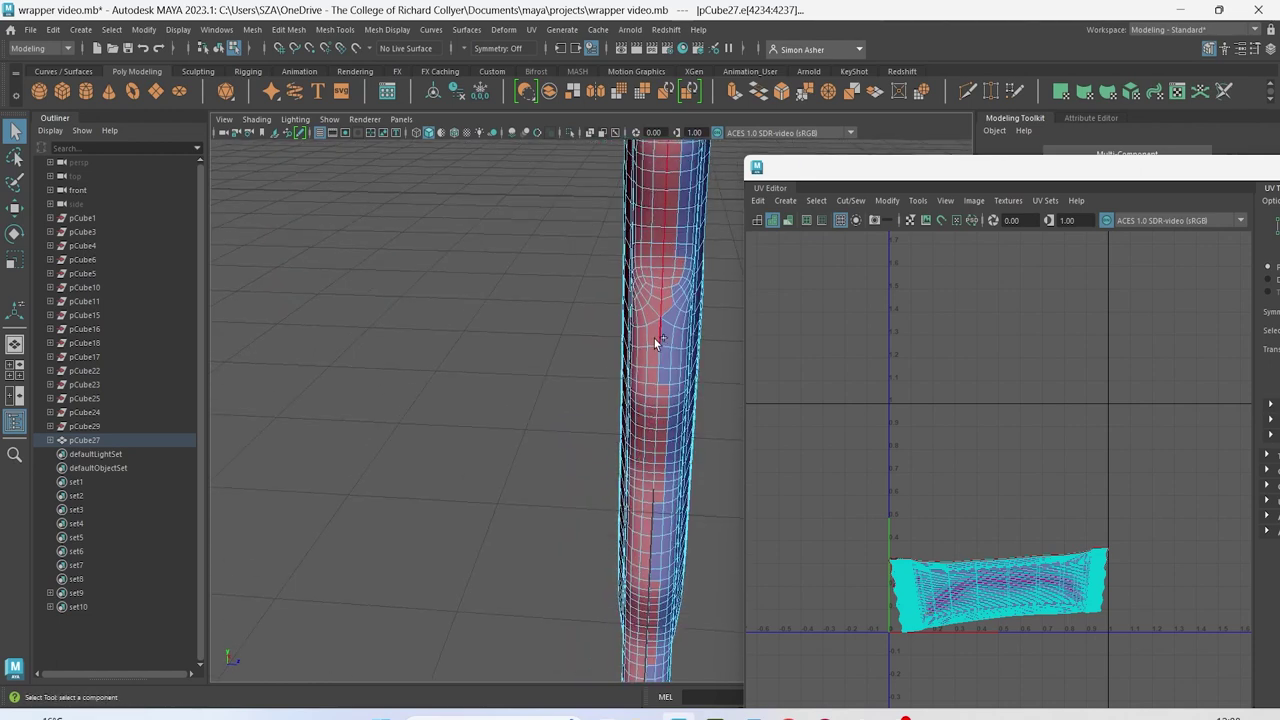
Deselect the seam edges through the first crimped seal on one long side of the wrapper
alt+drag(674, 374, 464, 362)
alt+middle_drag(464, 362, 450, 551)
alt+drag(450, 551, 476, 442)
alt+middle_drag(476, 442, 500, 517)
scroll(532, 352, up, 2)
alt+middle_drag(523, 326, 535, 359)
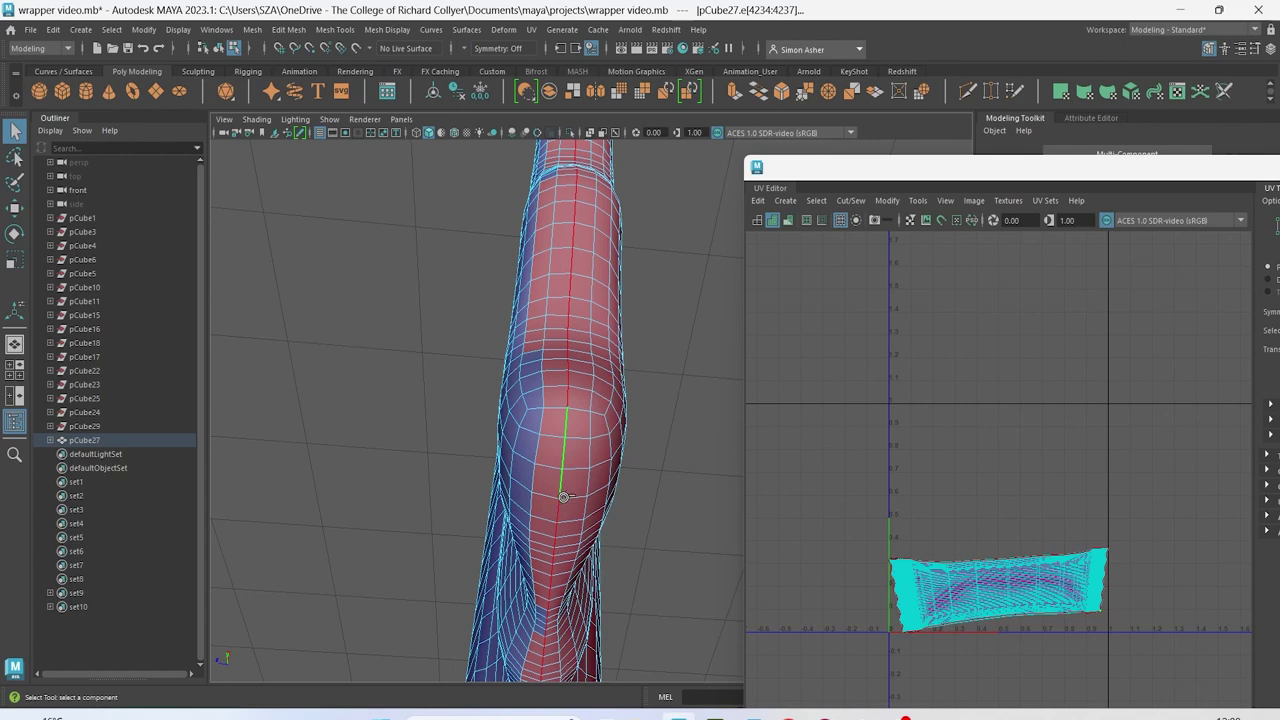
alt+middle_drag(586, 565, 580, 532)
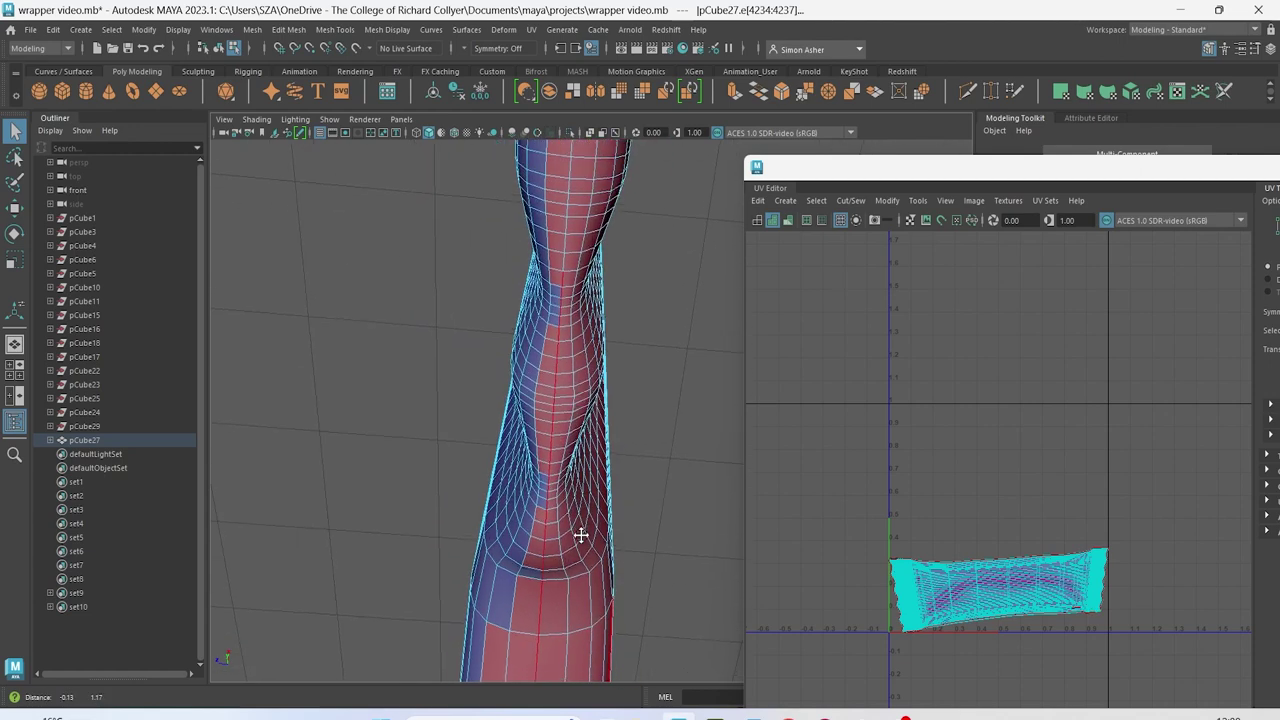
drag(564, 282, 560, 364)
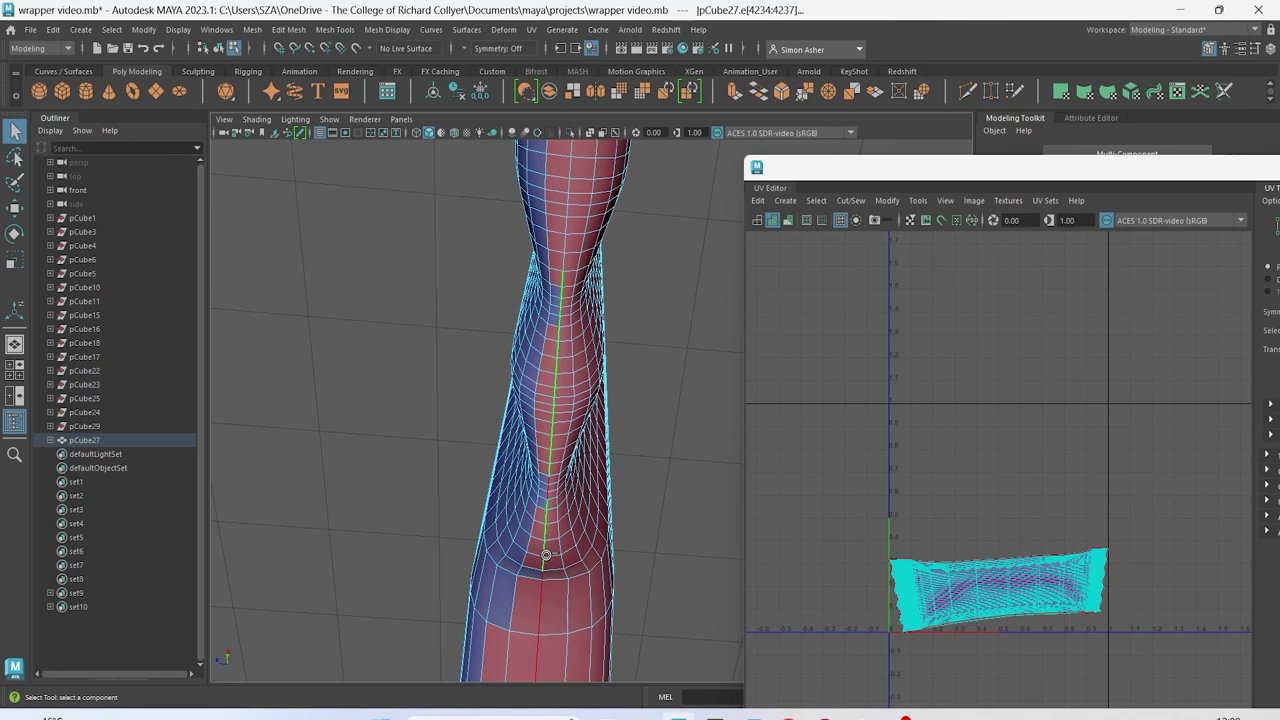
drag(549, 489, 550, 492)
alt+middle_drag(562, 557, 563, 537)
alt+drag(563, 537, 558, 587)
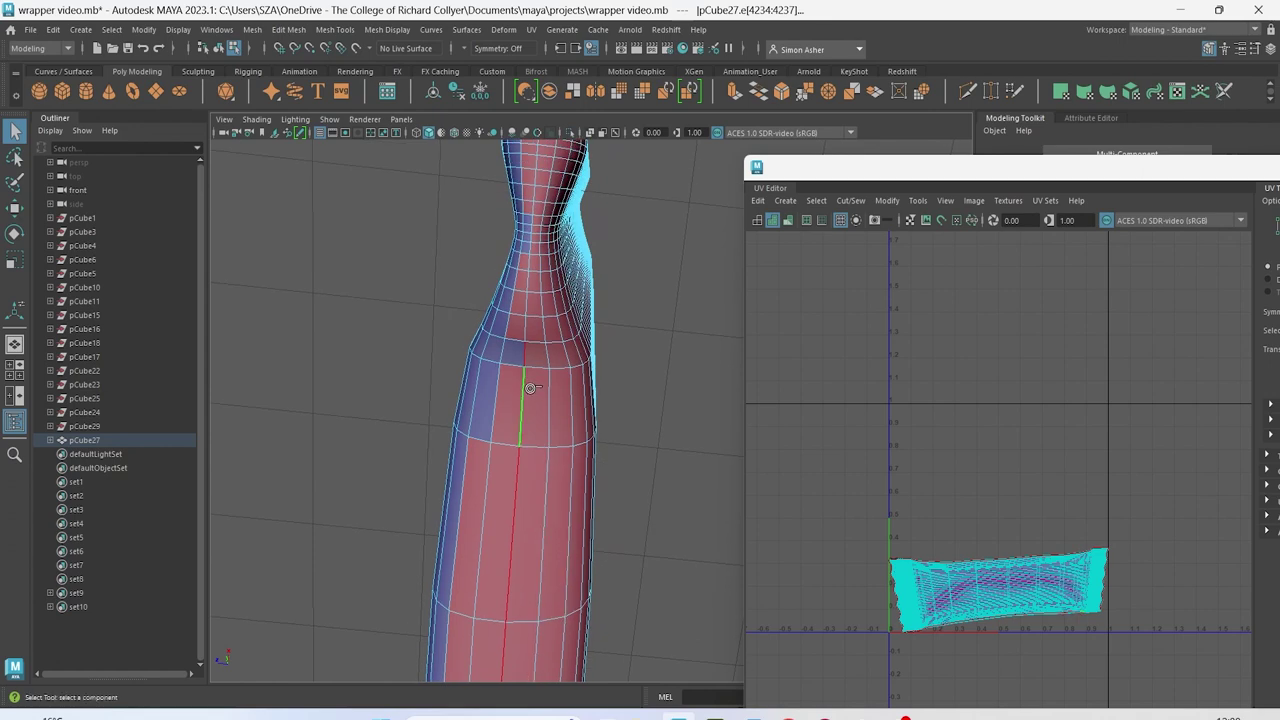
Deselect the seam edges along the wrapper's main body on the same long side, up to the opposite seal
mouse_move(525, 356)
ctrl+mouse_down()
mouse_move(506, 636)
mouse_move(510, 558)
ctrl+mouse_up()
scroll(504, 620, down, 4)
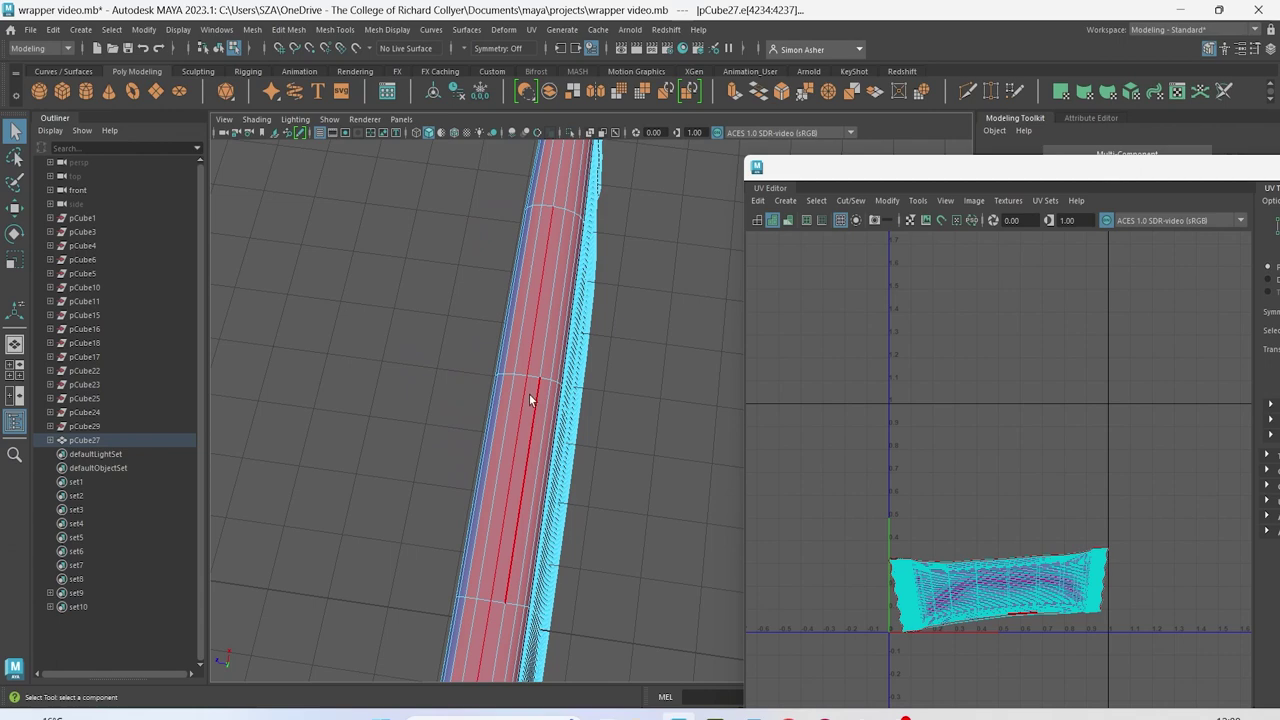
mouse_move(538, 329)
ctrl+mouse_down()
mouse_move(490, 620)
mouse_move(557, 443)
ctrl+mouse_up()
mouse_move(557, 535)
ctrl+mouse_down()
mouse_move(567, 545)
mouse_move(586, 523)
ctrl+mouse_up()
scroll(577, 525, down, 5)
scroll(586, 522, up, 6)
alt+middle_drag(586, 523, 603, 389)
scroll(603, 408, down, 5)
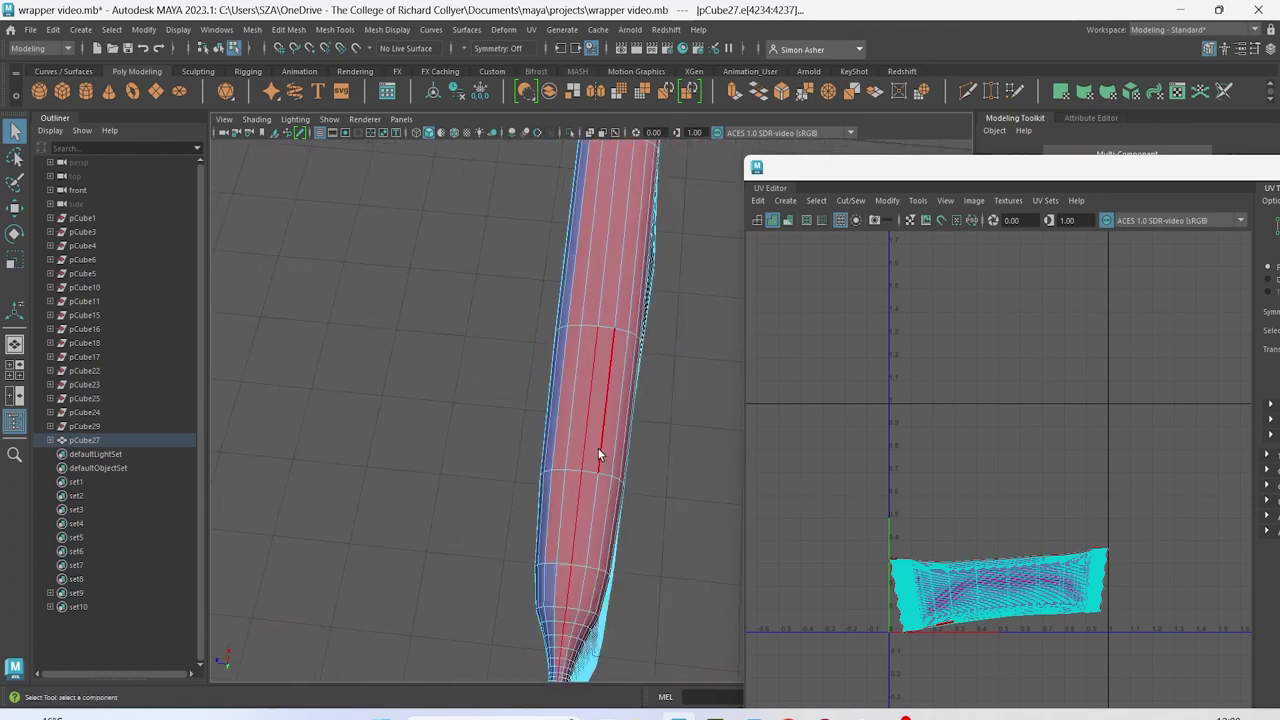
ctrl+drag(598, 451, 559, 657)
alt+middle_drag(561, 656, 587, 551)
scroll(620, 428, up, 5)
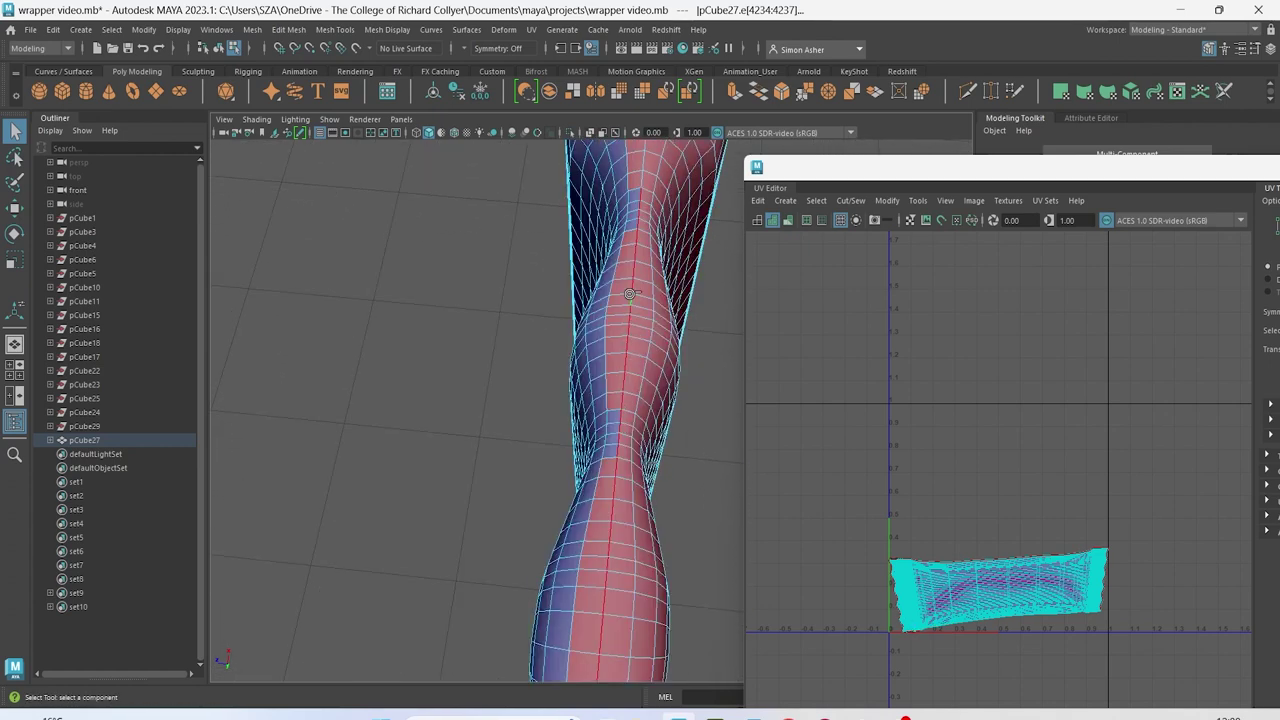
Deselect the seam edges through the opposite crimped seal so this long side stays uncut
drag(642, 199, 637, 265)
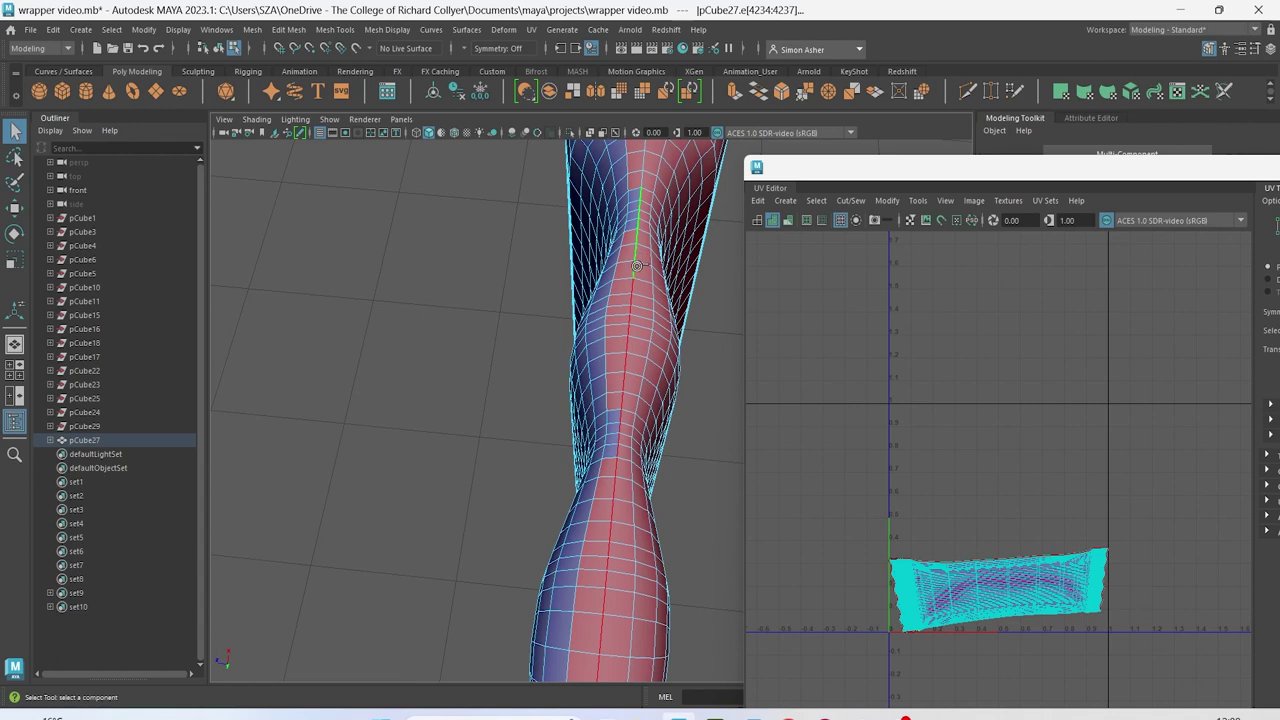
mouse_move(627, 376)
mouse_down()
mouse_move(607, 635)
mouse_move(605, 622)
mouse_up()
alt+middle_drag(606, 622, 610, 598)
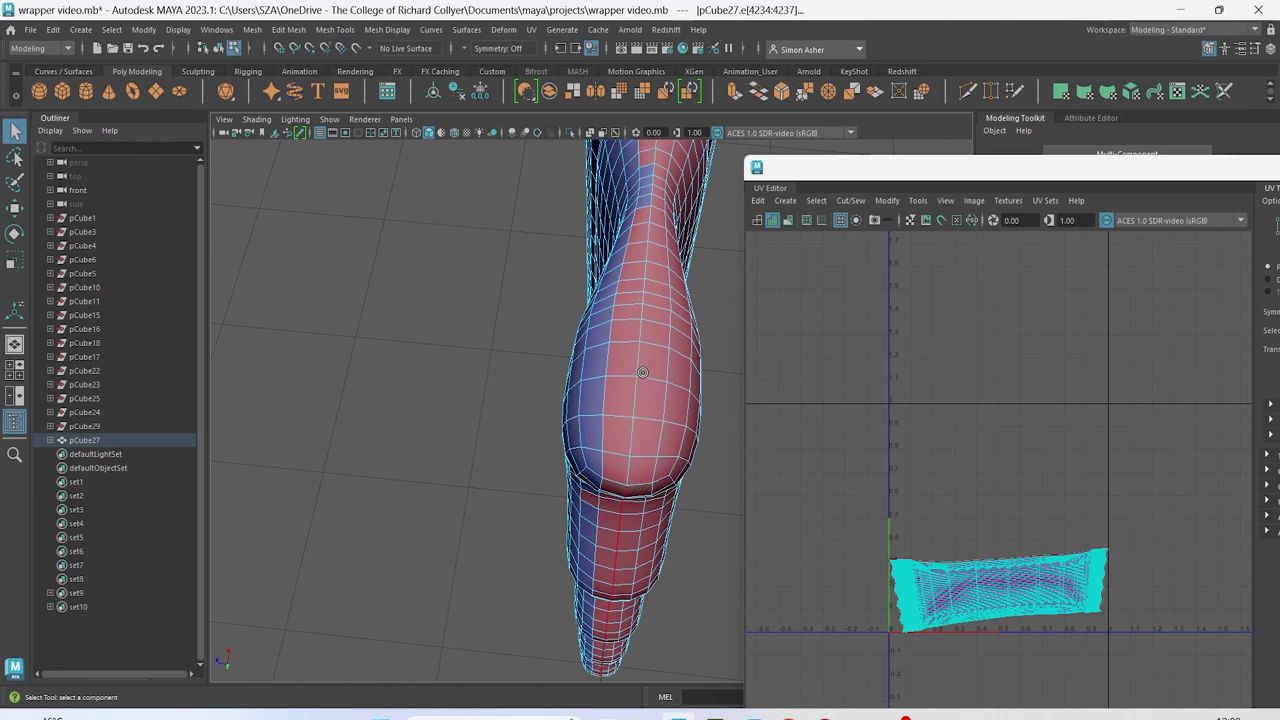
scroll(662, 384, down, 5)
Maximize the UV Editor, cut the UVs along the selected edges, and unfold them into a single shell
drag(869, 163, 738, 99)
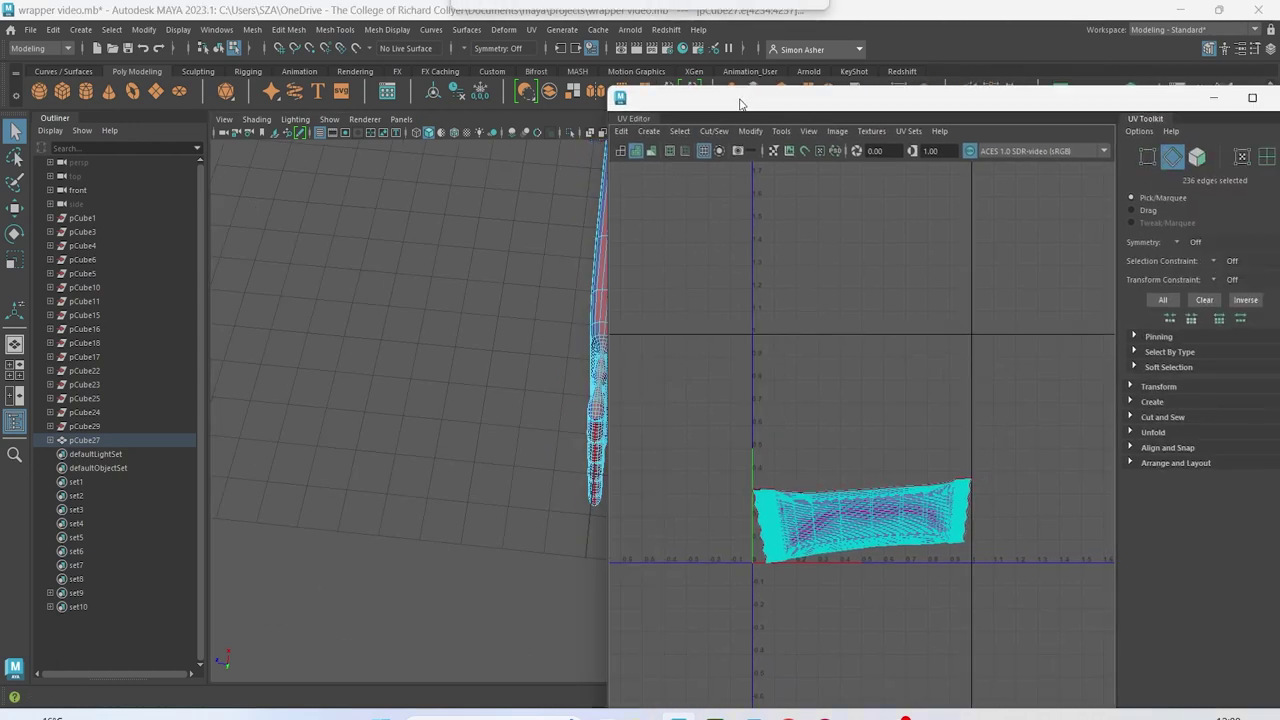
double_click(738, 99)
shift+right_drag(536, 319, 502, 334)
right_drag(502, 334, 367, 310)
click(515, 506)
scroll(445, 330, down, 2)
Move the unfolded UV shell up so it lies within the 0–1 UV tile
key(q)
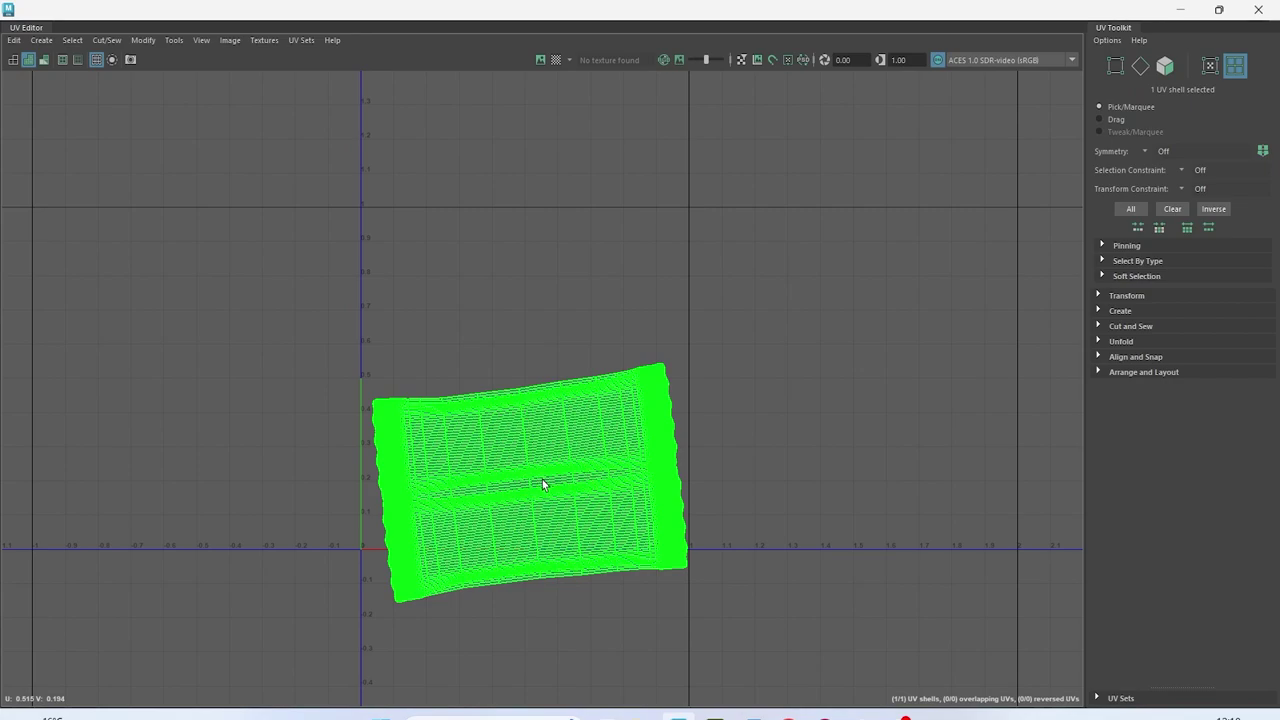
key(w)
drag(530, 483, 519, 412)
click(283, 397)
scroll(277, 399, up, 1)
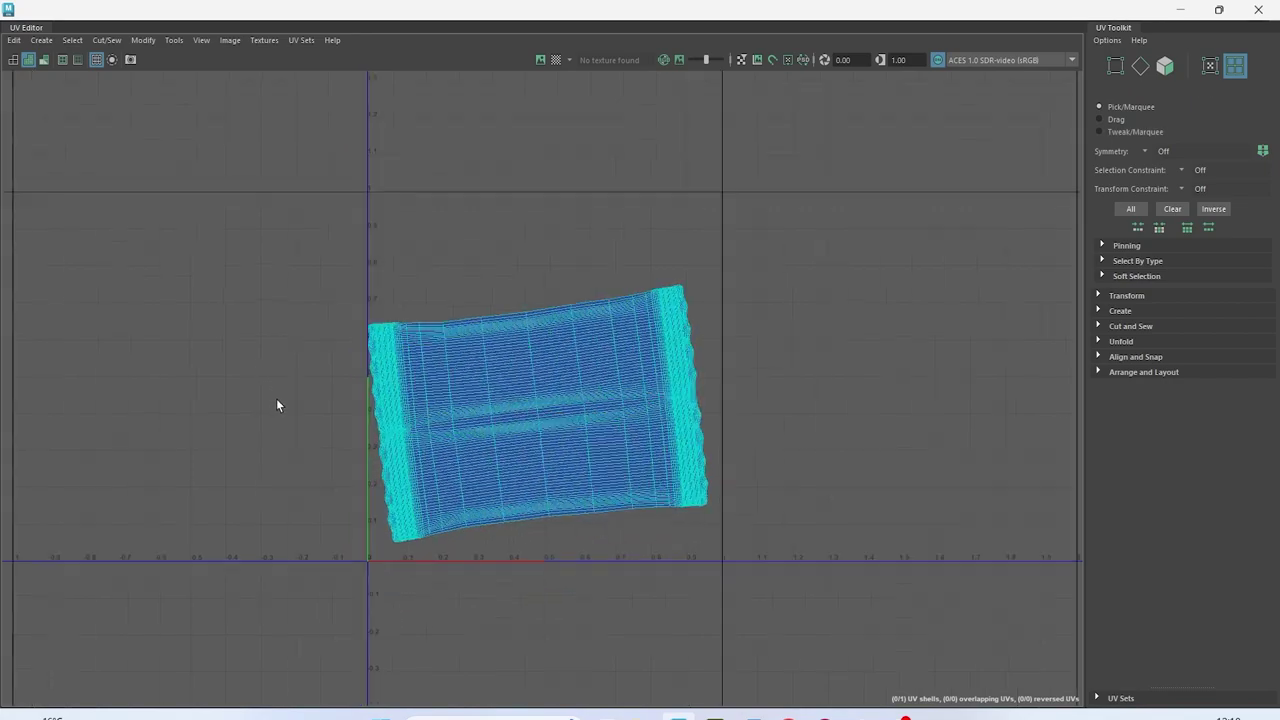
Rotate the UV shell until its two sealed ends stand vertical and the layout is level
scroll(277, 405, up, 6)
scroll(331, 400, up, 3)
scroll(446, 468, down, 10)
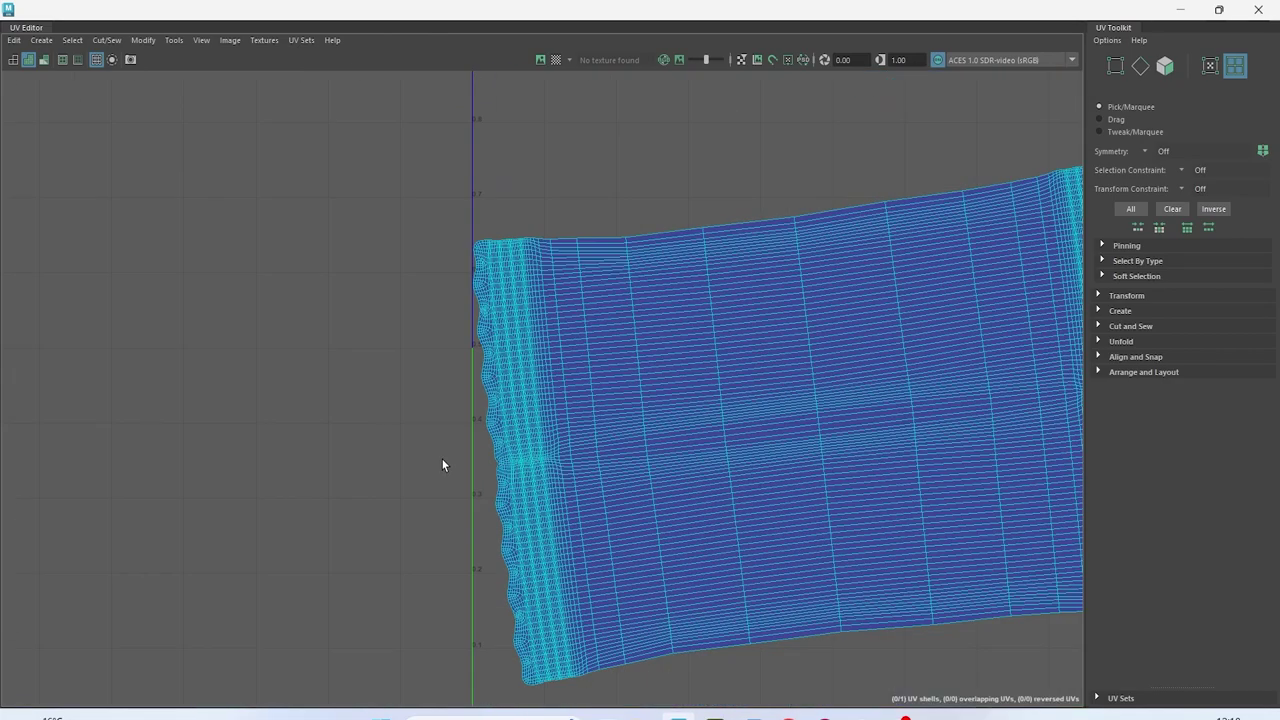
click(572, 421)
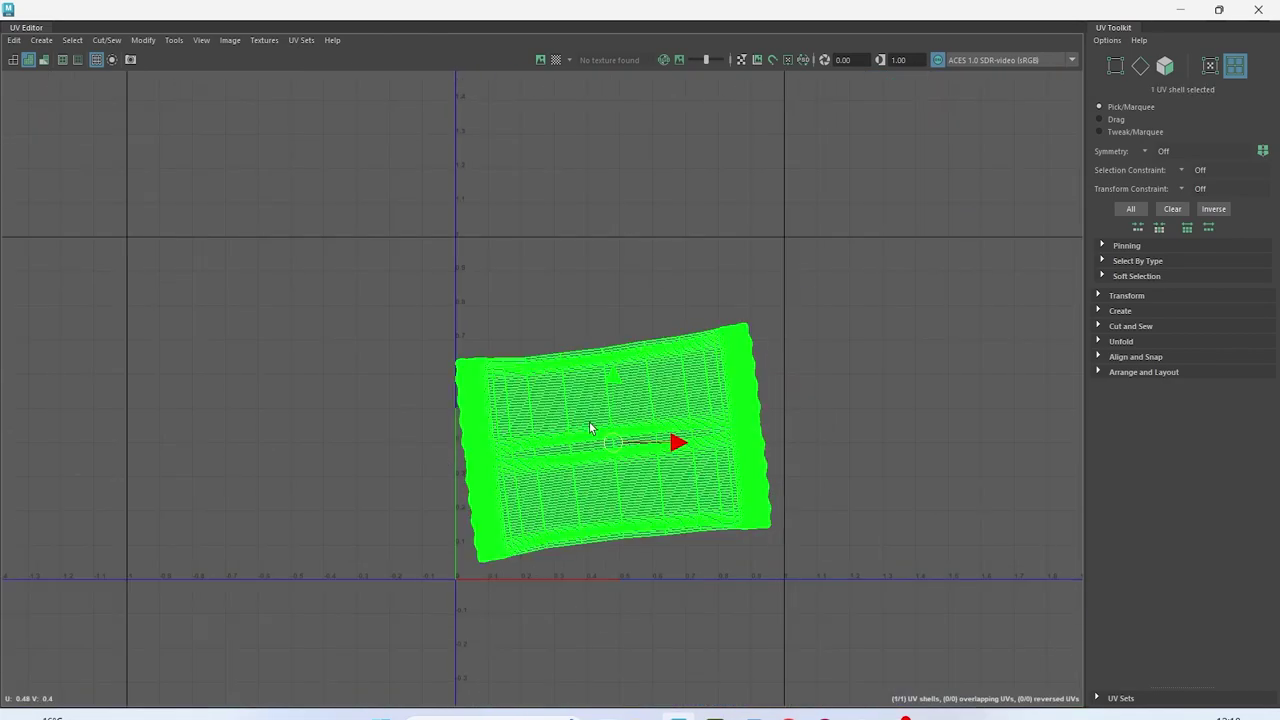
key(e)
drag(636, 390, 641, 394)
click(645, 244)
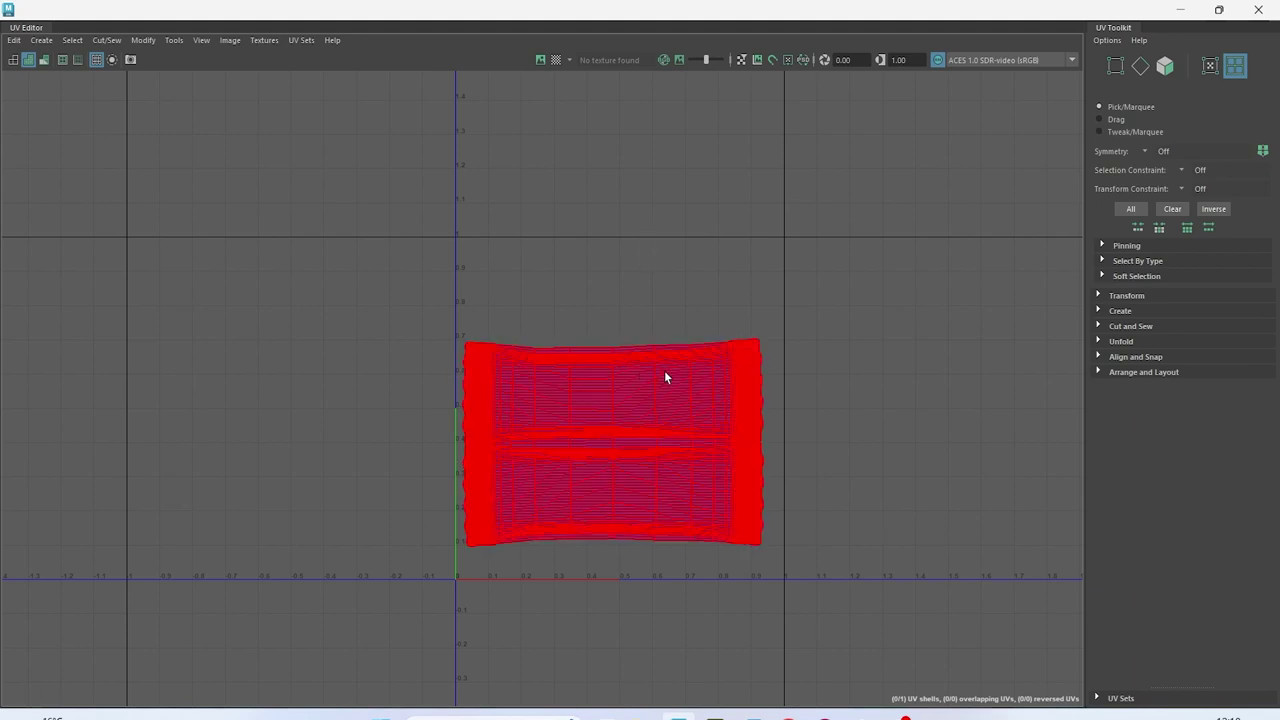
Display the checker texture on the UVs and inspect its distribution across the wrapper and seal in the 3D view
click(540, 60)
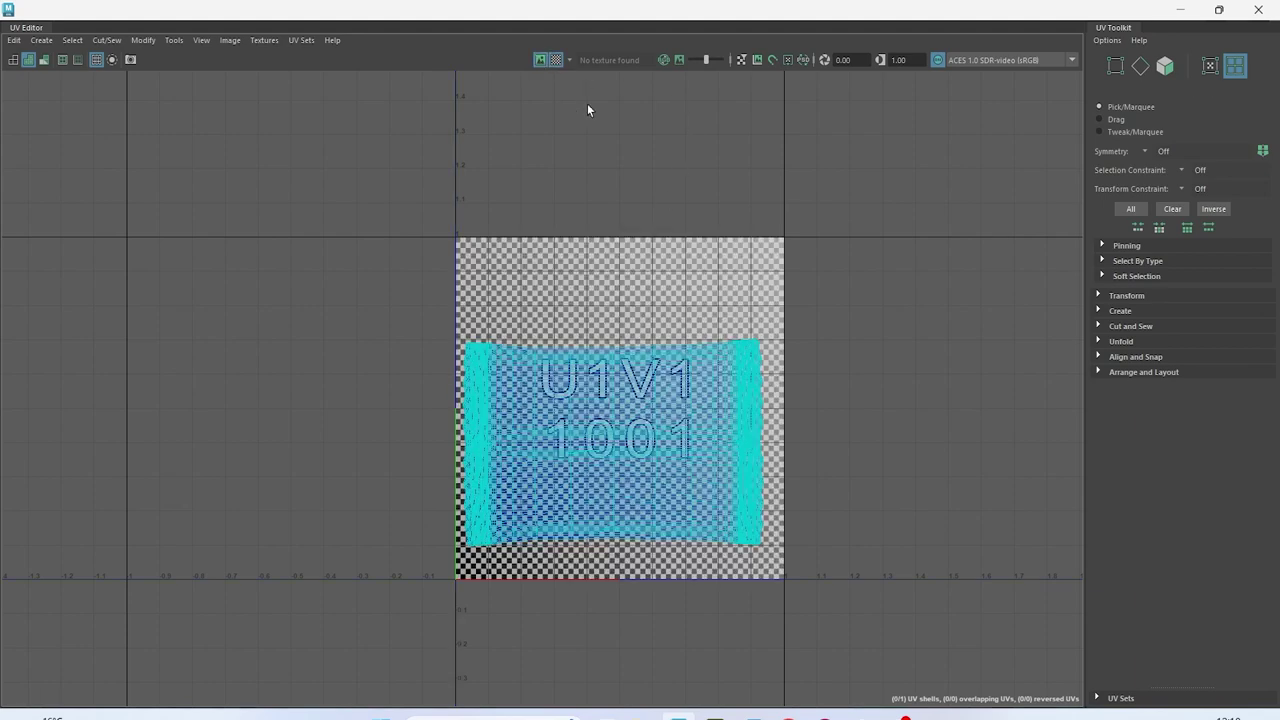
click(1188, 8)
alt+drag(576, 296, 643, 371)
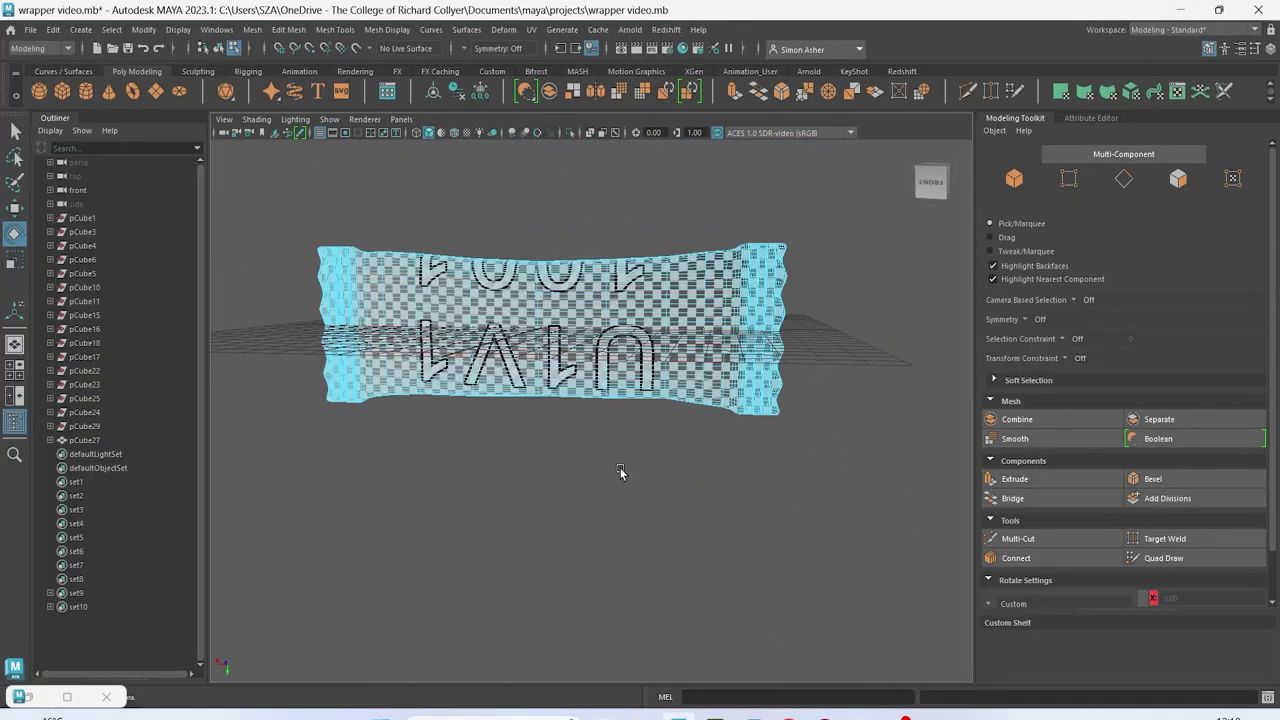
alt+middle_drag(560, 361, 704, 409)
scroll(471, 391, up, 5)
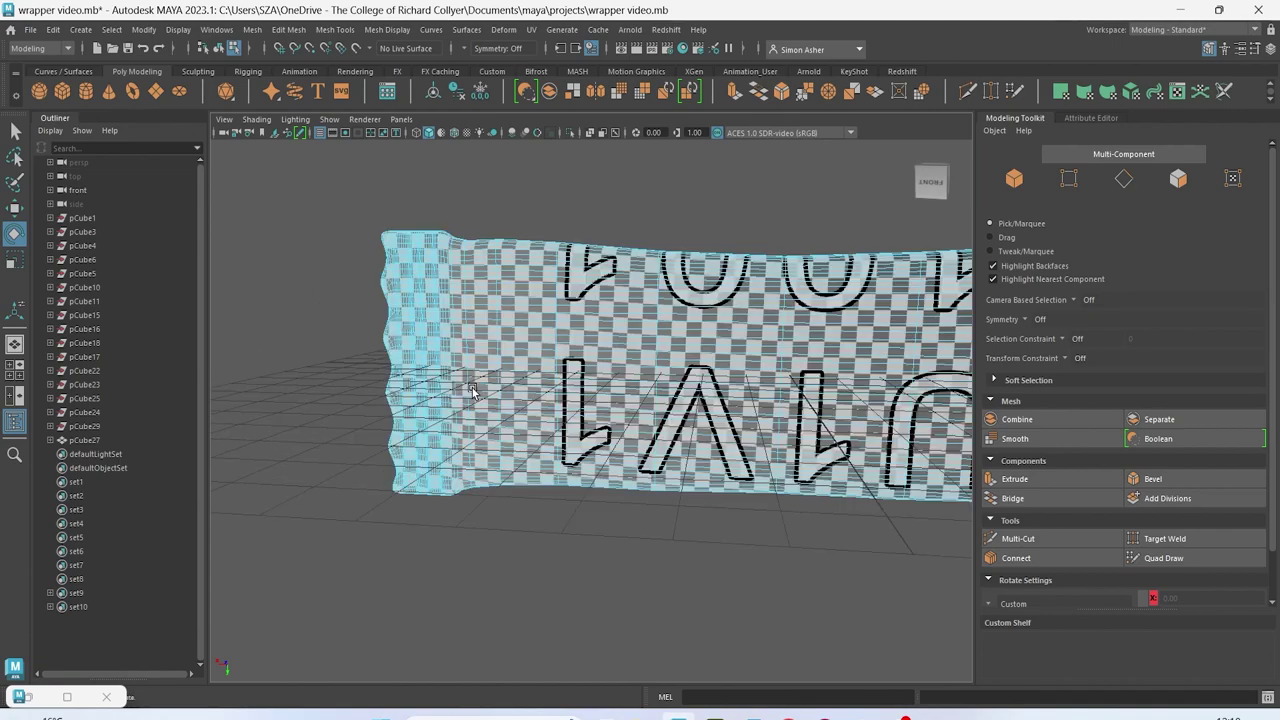
alt+middle_drag(490, 395, 570, 400)
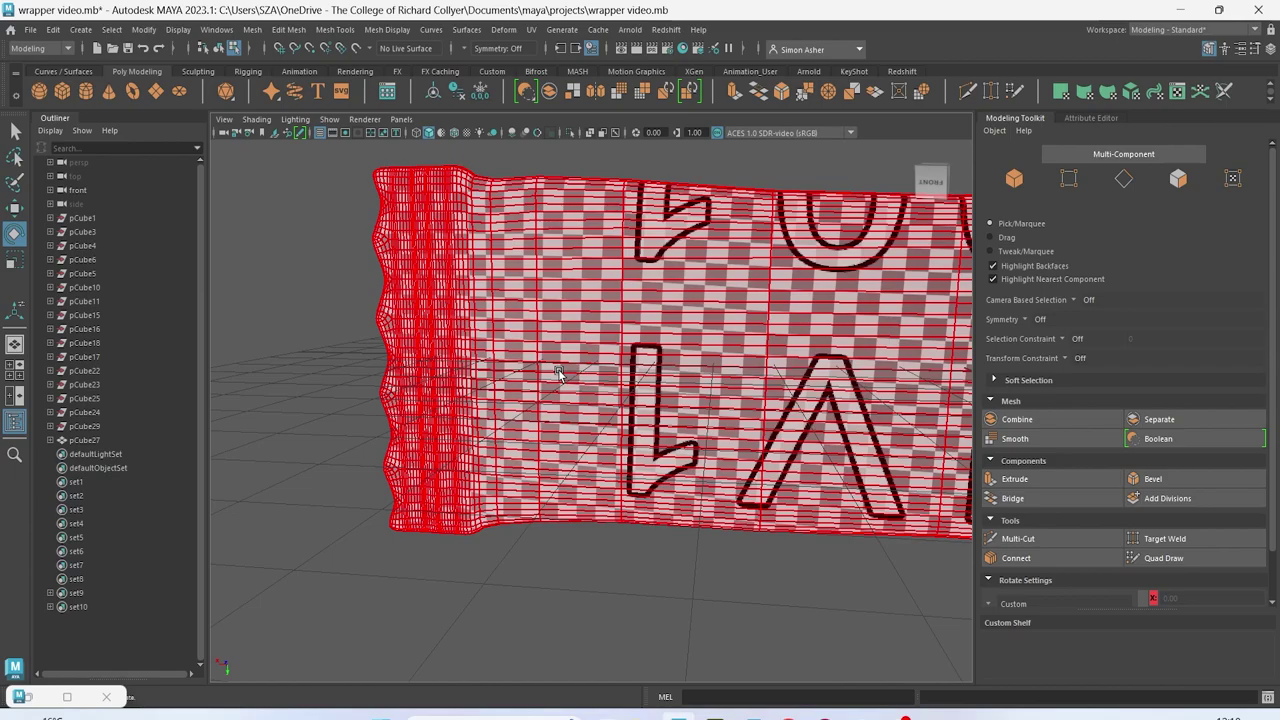
Inspect the checker pattern along the back of the wrapper and return the viewport to plain shaded display
alt+drag(718, 390, 741, 402)
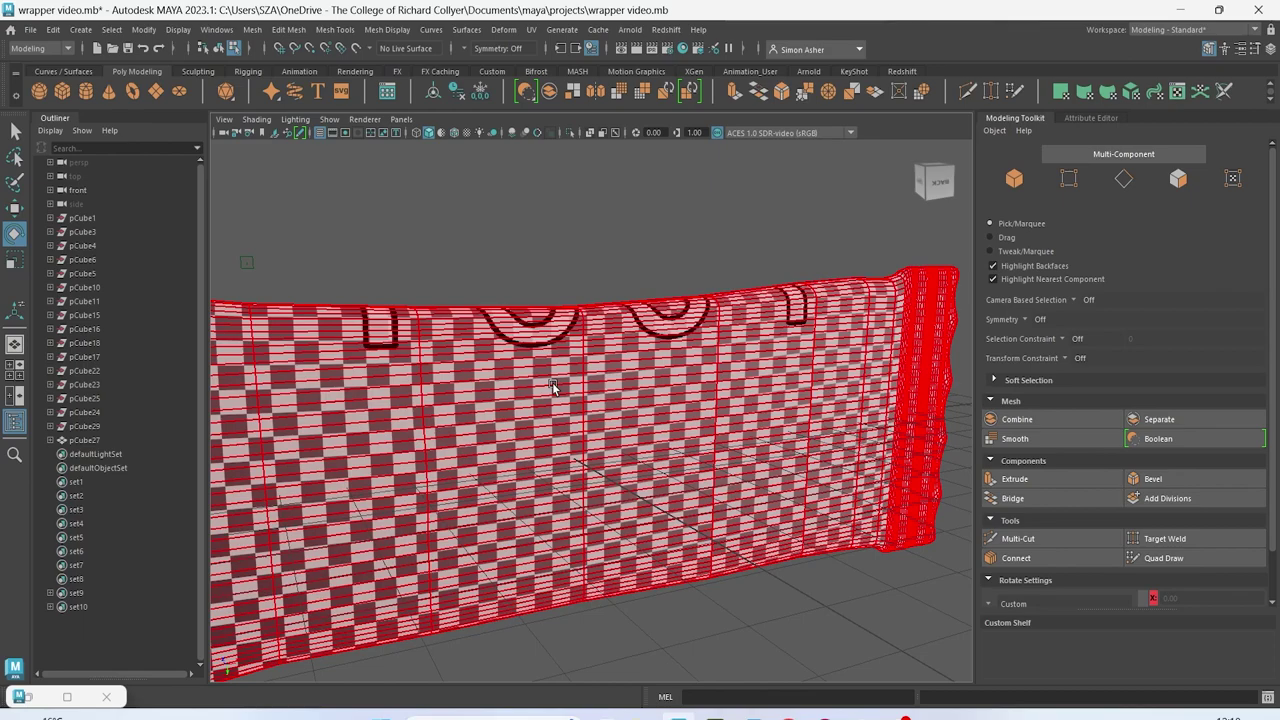
scroll(566, 389, down, 3)
alt+drag(545, 380, 760, 418)
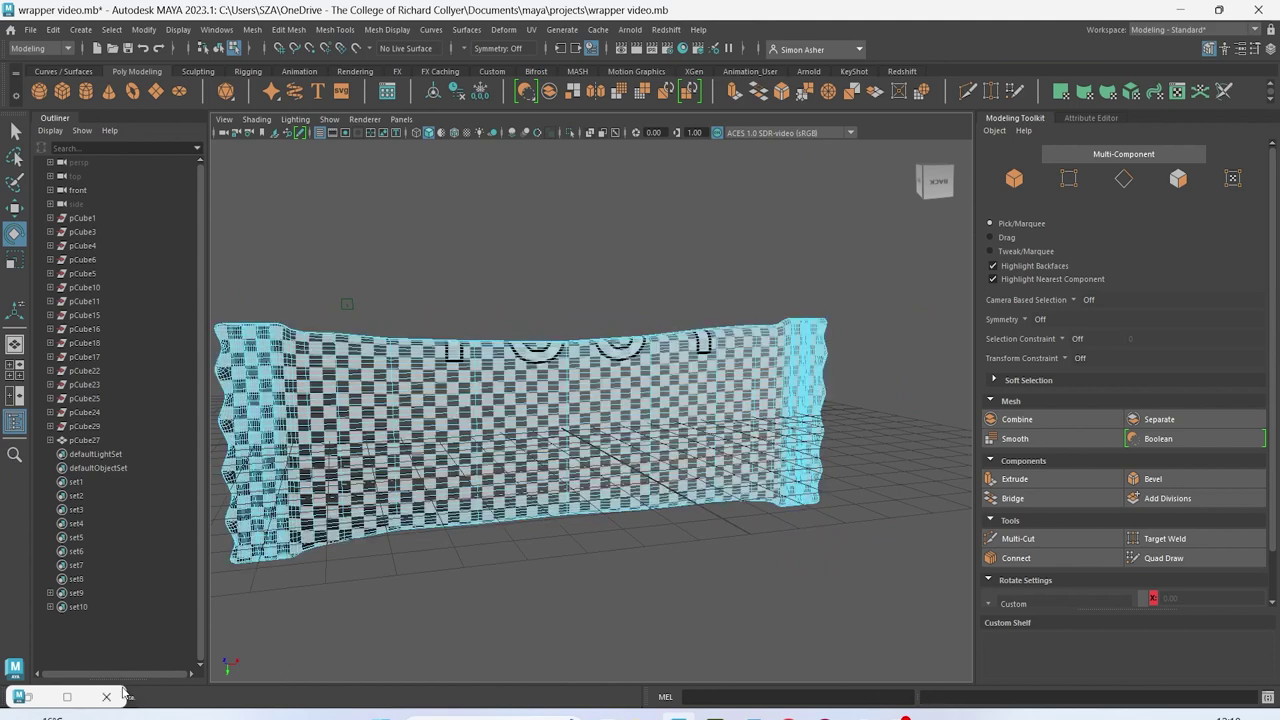
key(5)
Assign a new Blinn material to the wrapper mesh
right_click(449, 243)
right_drag(460, 243, 407, 261)
click(520, 260)
click(529, 437)
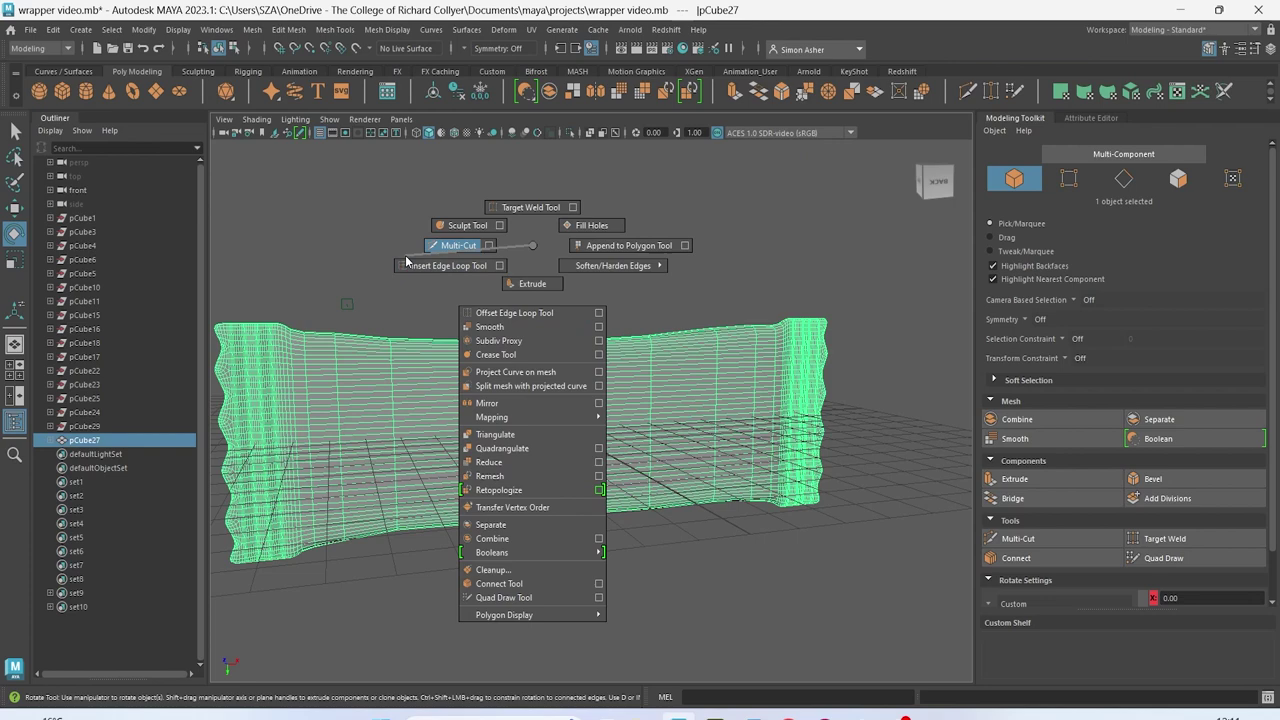
right_click(553, 294)
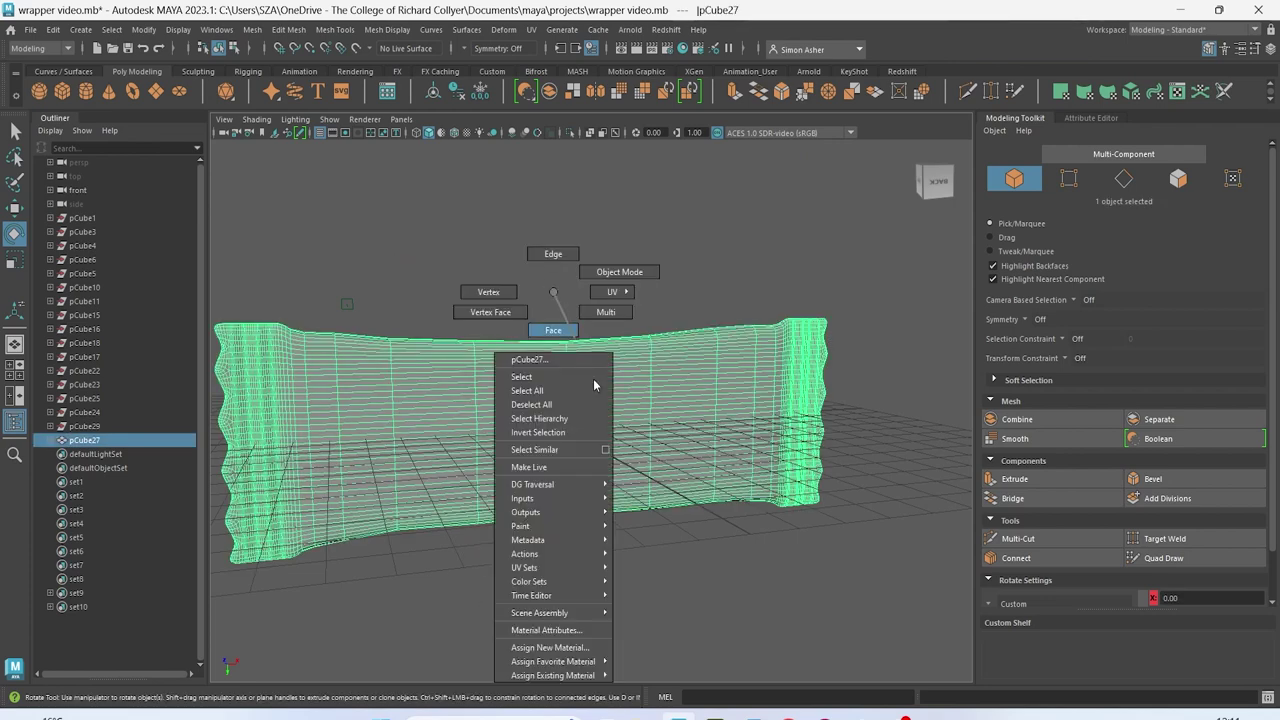
mouse_move(575, 664)
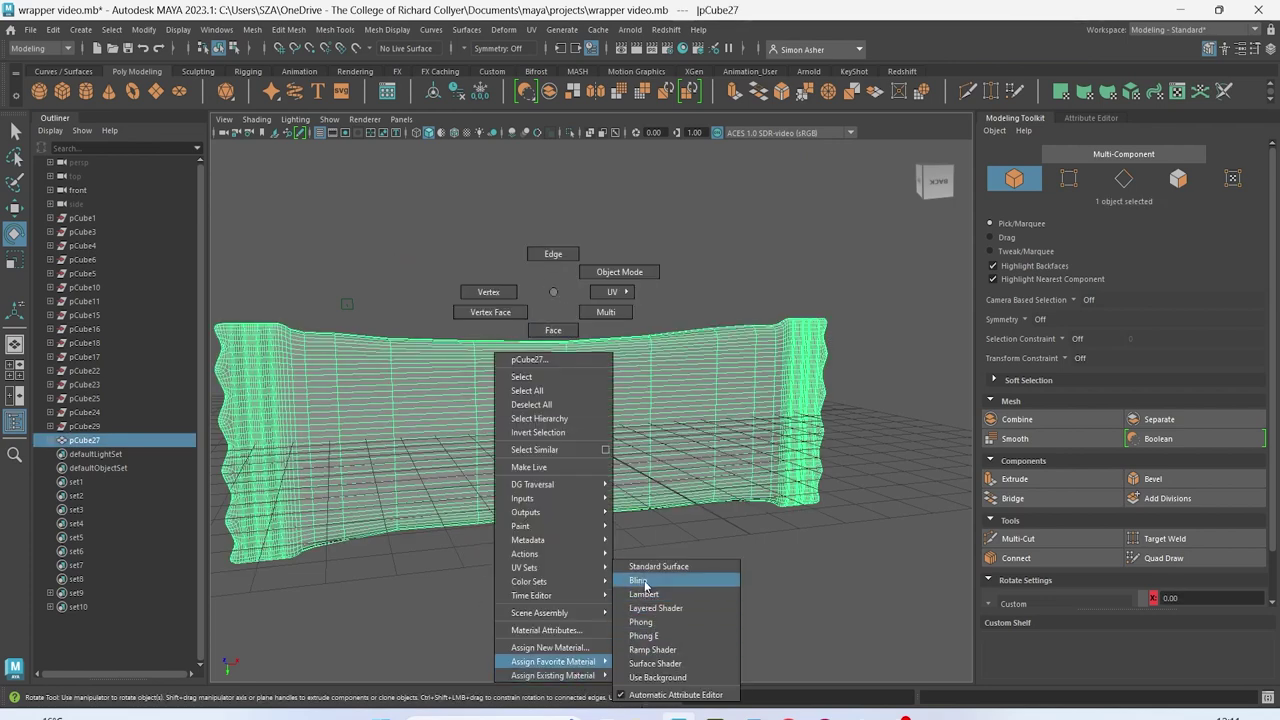
click(640, 581)
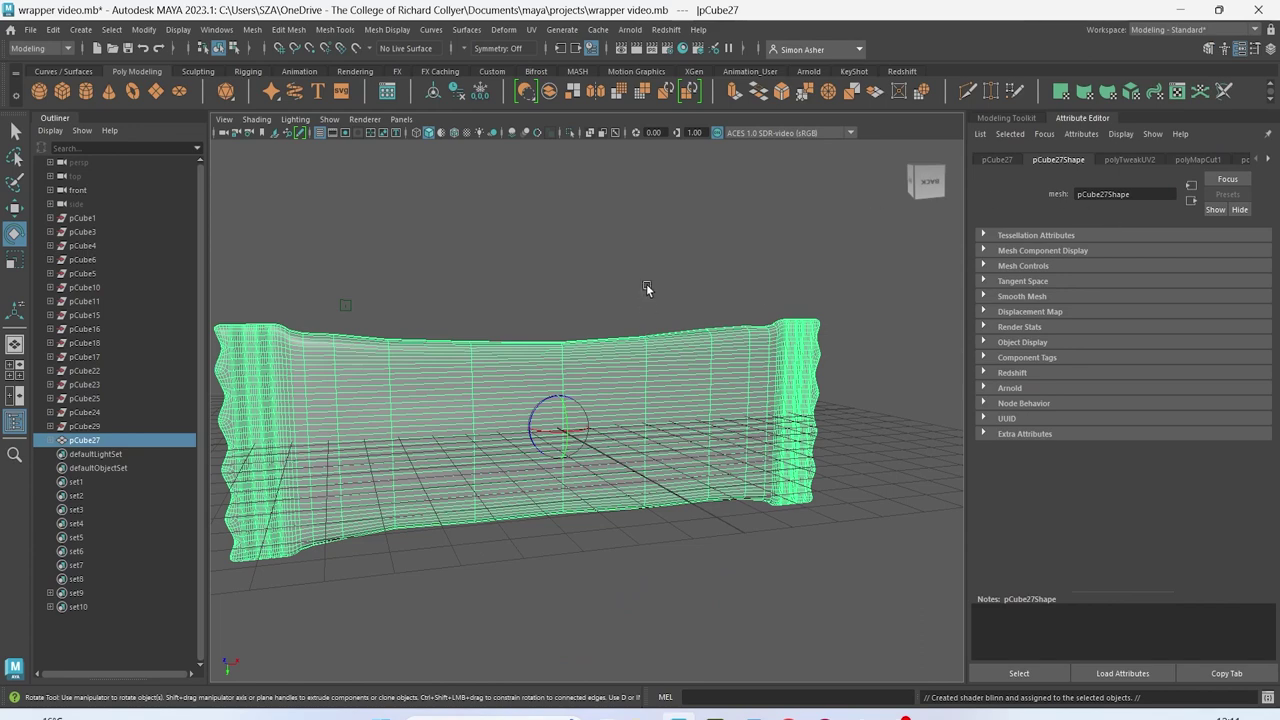
Rename the wrapper's new Blinn material as "wrapper" and save the scene
right_click(646, 289)
click(643, 615)
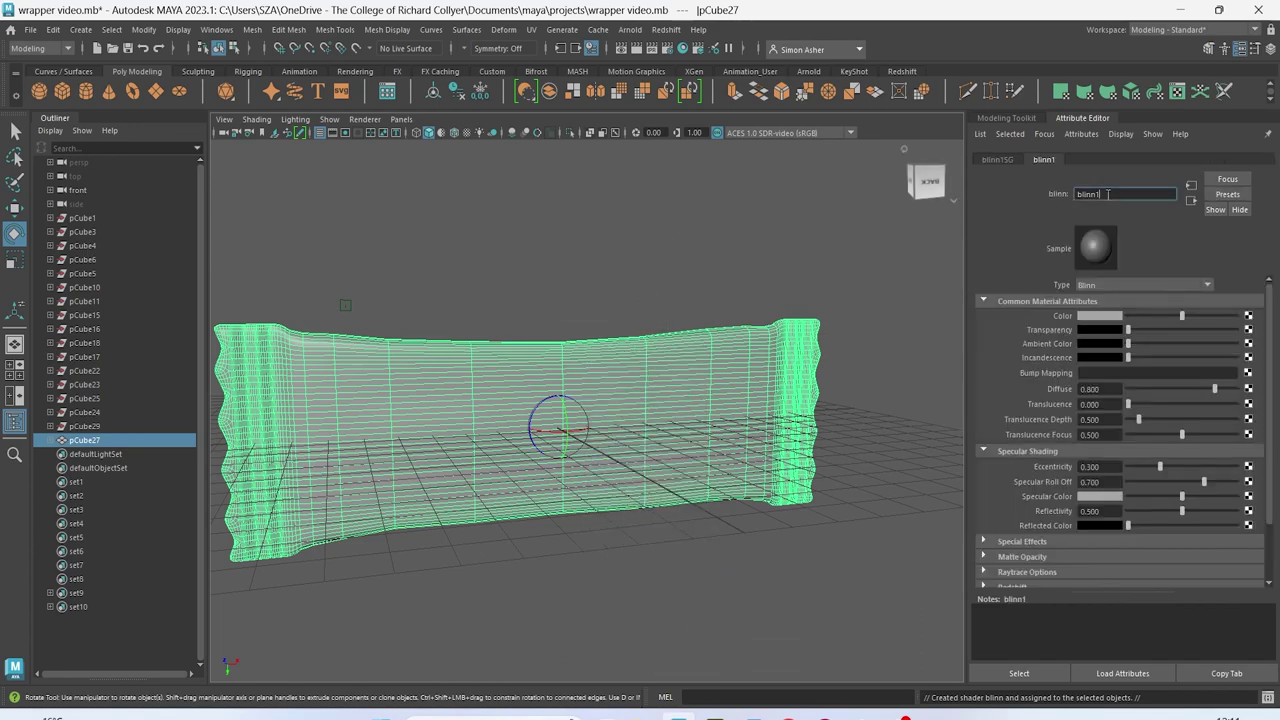
text(wrapper)
key(Return)
click(613, 249)
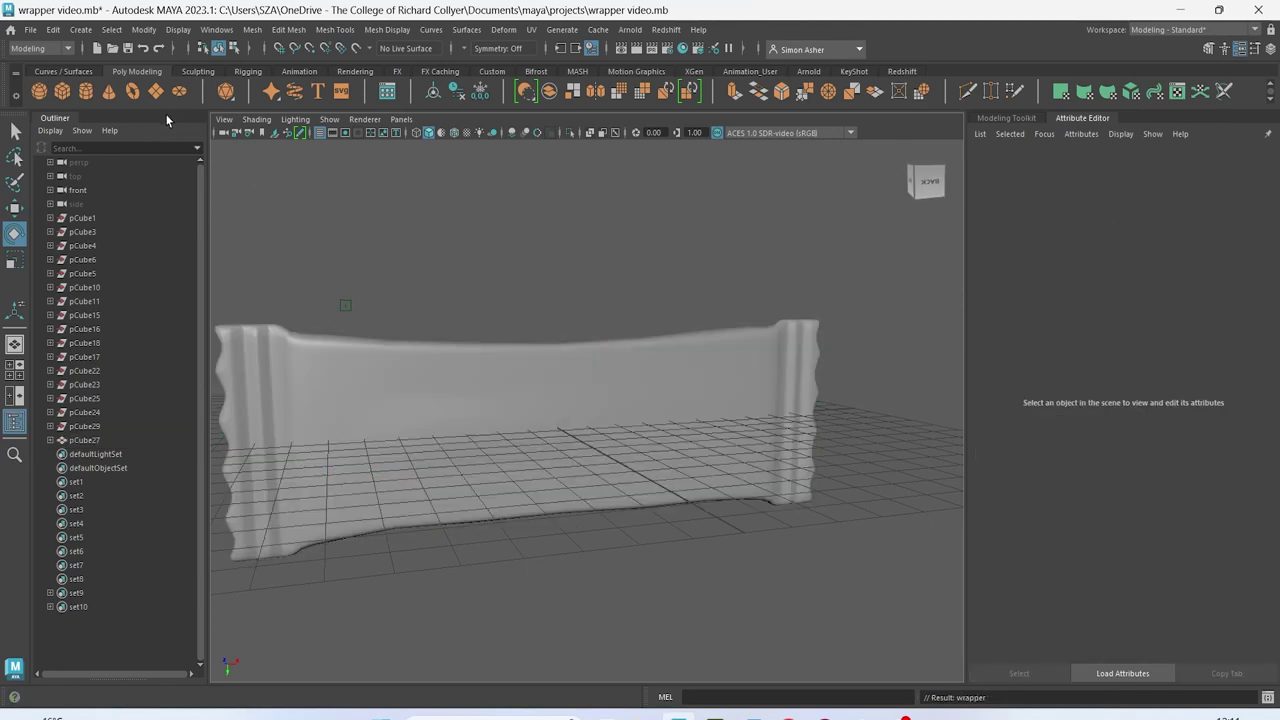
click(31, 29)
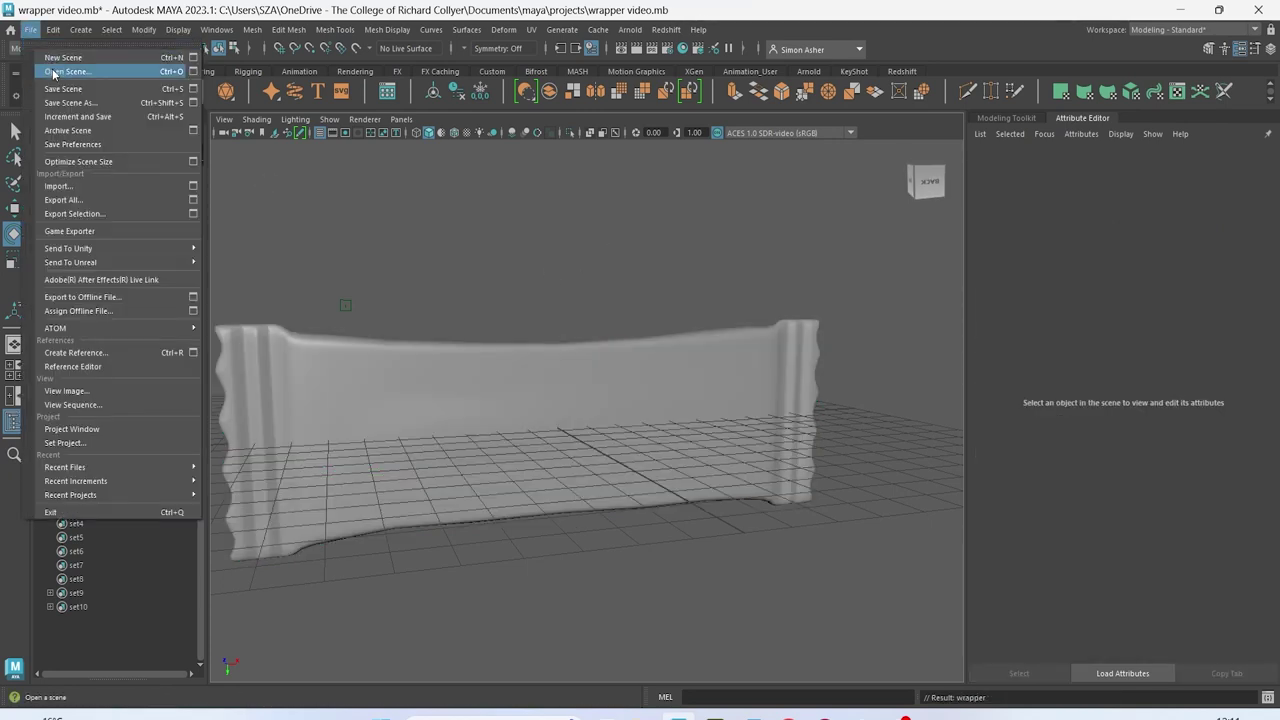
click(62, 88)
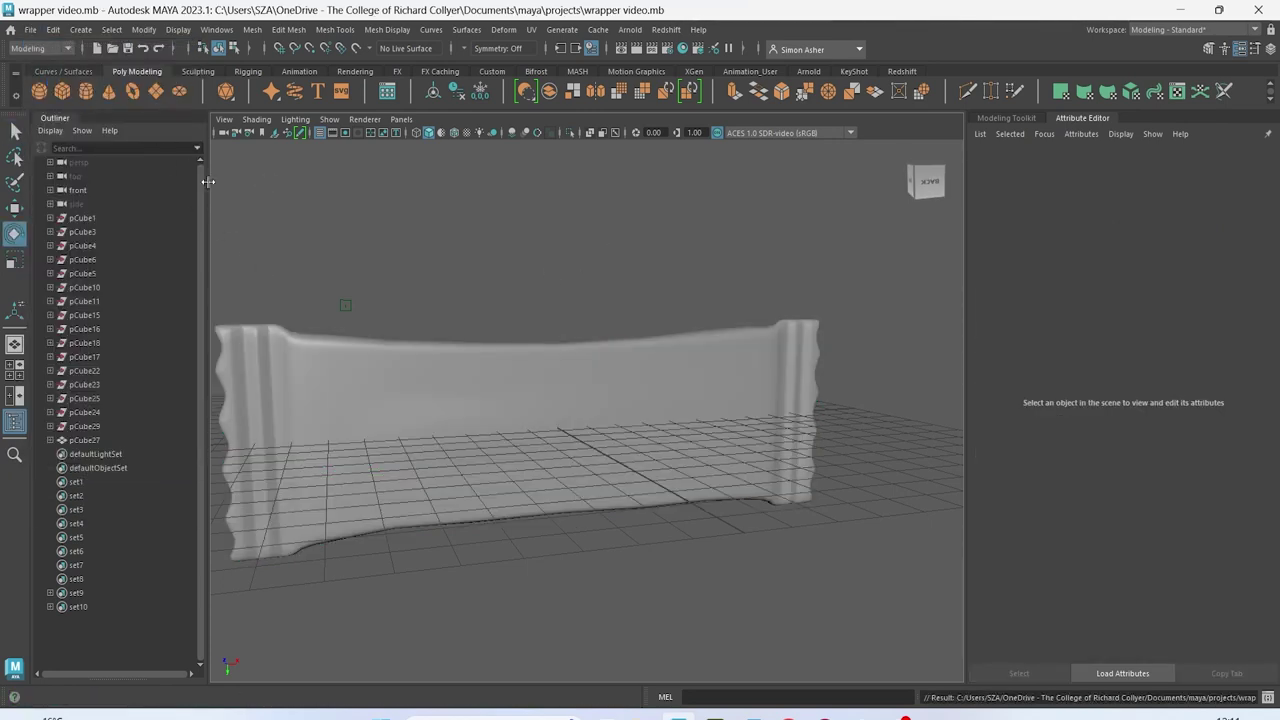
Delete the wrapper's construction history and freeze its transformations
scroll(420, 309, down, 5)
drag(393, 336, 800, 566)
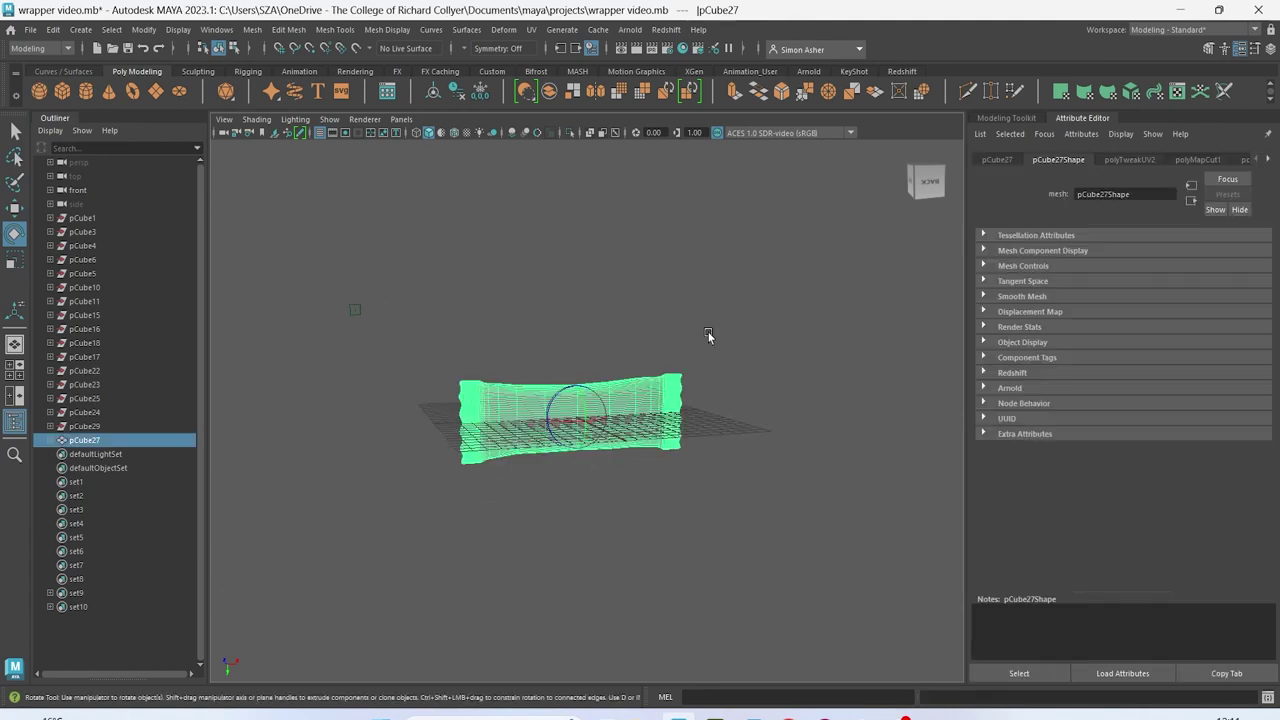
click(457, 95)
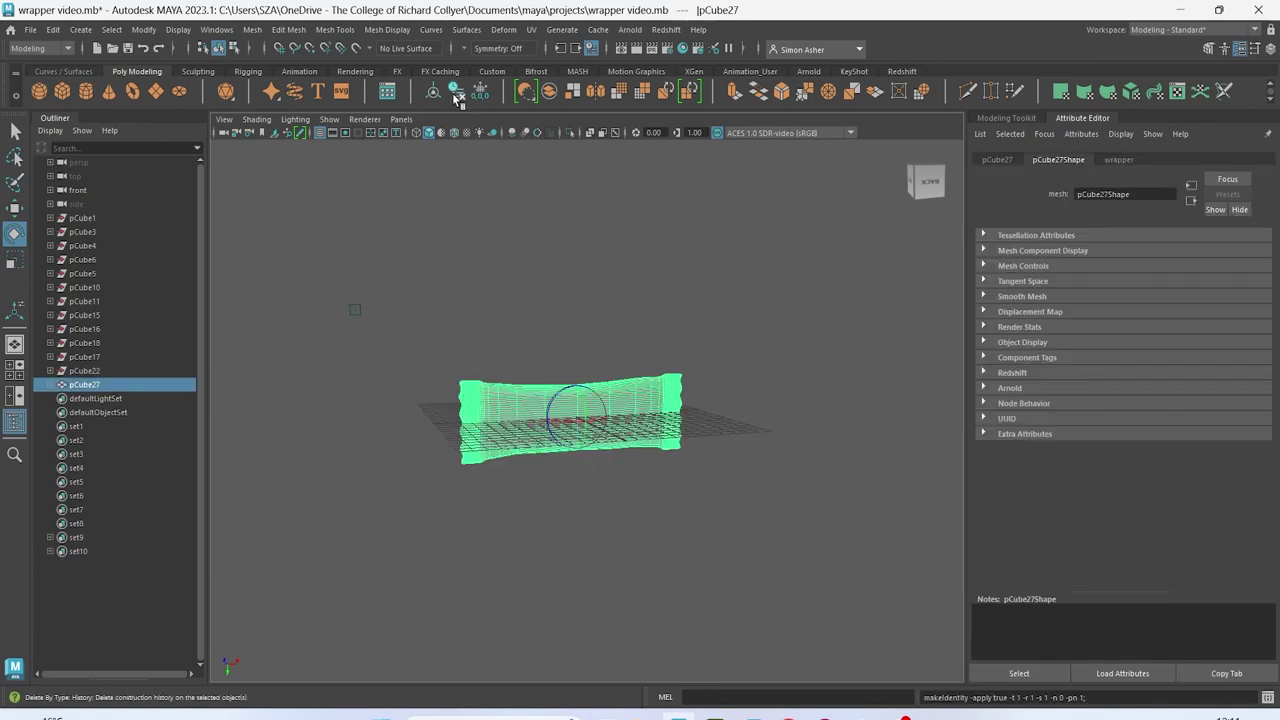
click(479, 98)
click(480, 240)
Export the selected wrapper mesh as an FBX file named "wrapper to texture" on the Desktop
drag(400, 346, 725, 518)
click(29, 30)
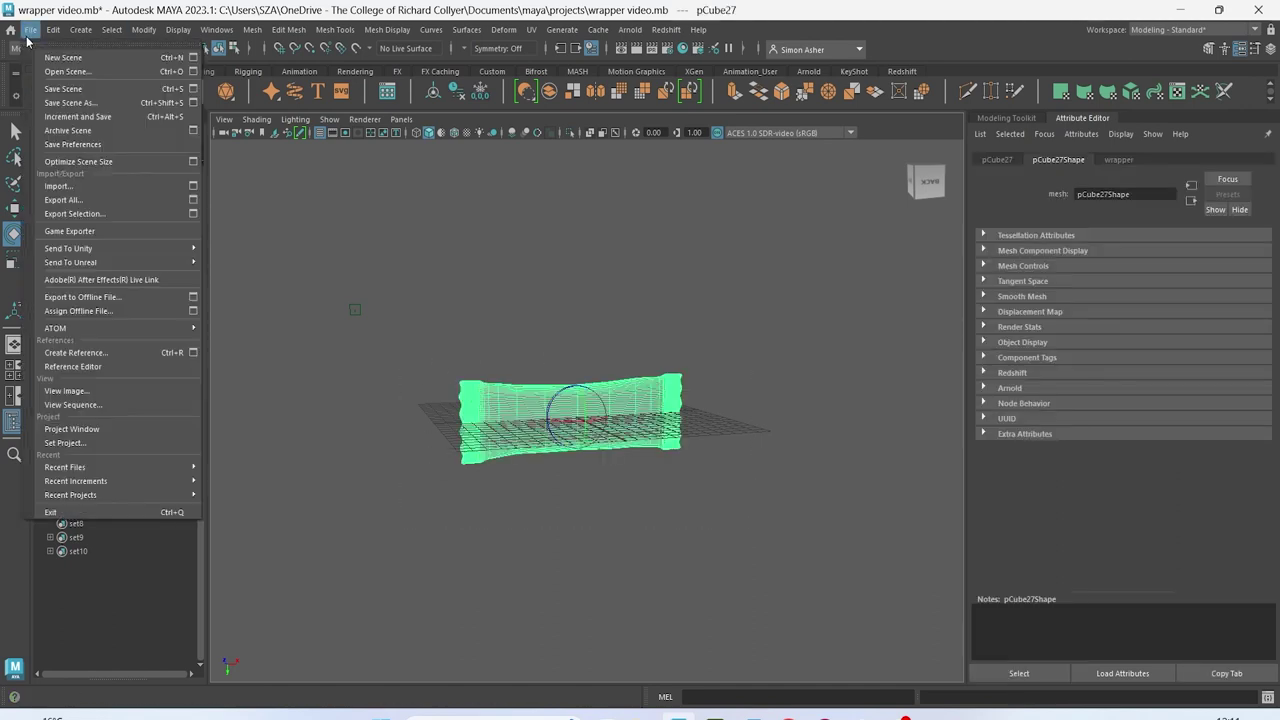
click(110, 212)
click(316, 189)
click(478, 504)
text(wrapper to textur)
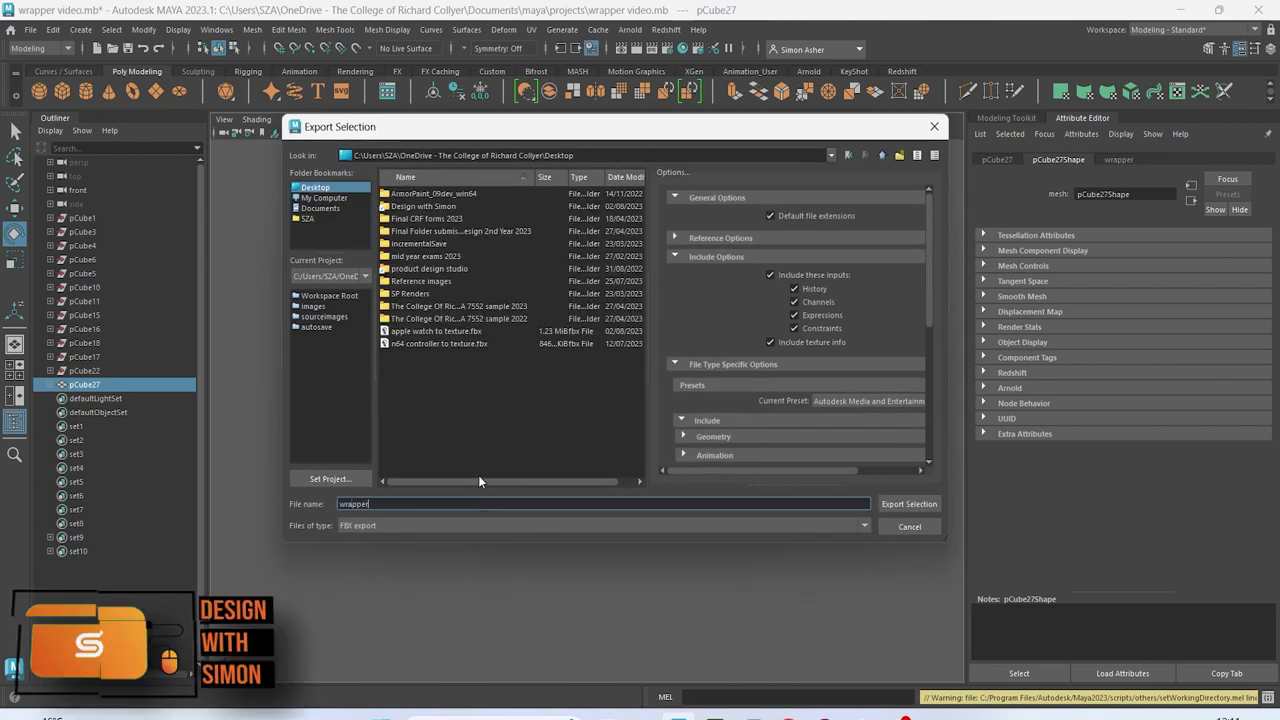
text(e)
key(Return)
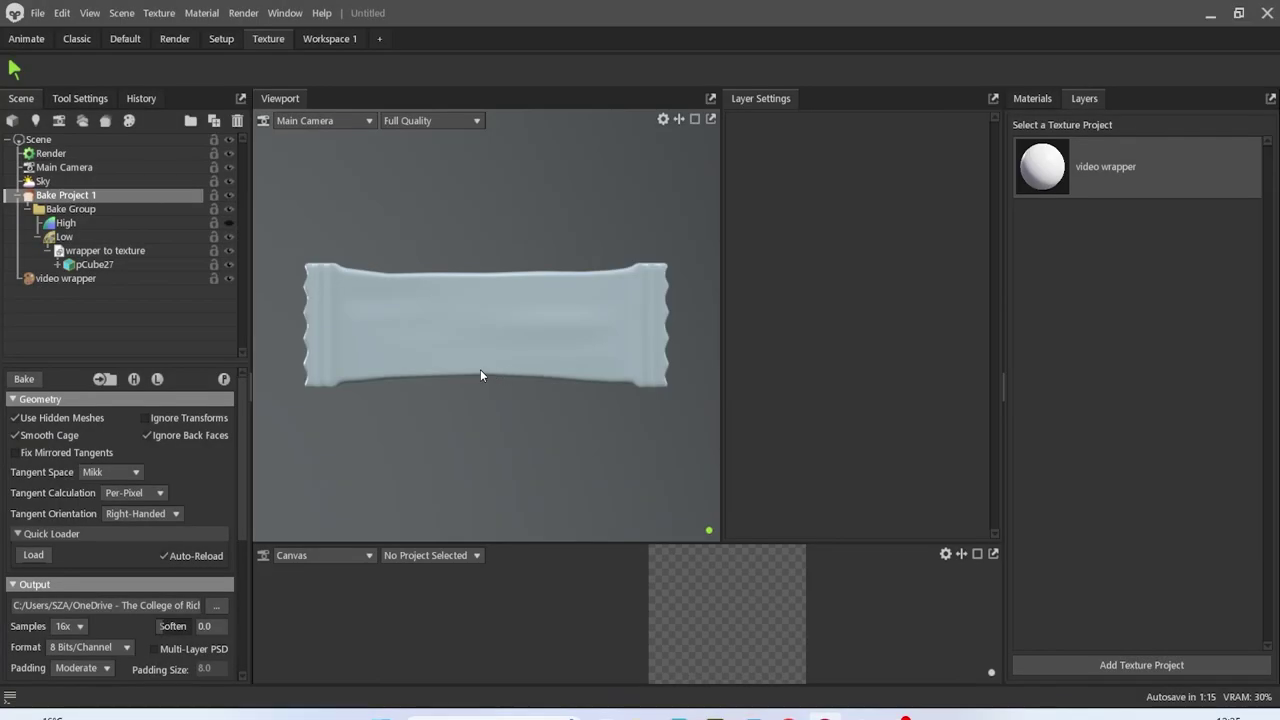
In Marmoset Toolbag, set the render's raster ambient occlusion to Ray Traced
drag(480, 375, 465, 316)
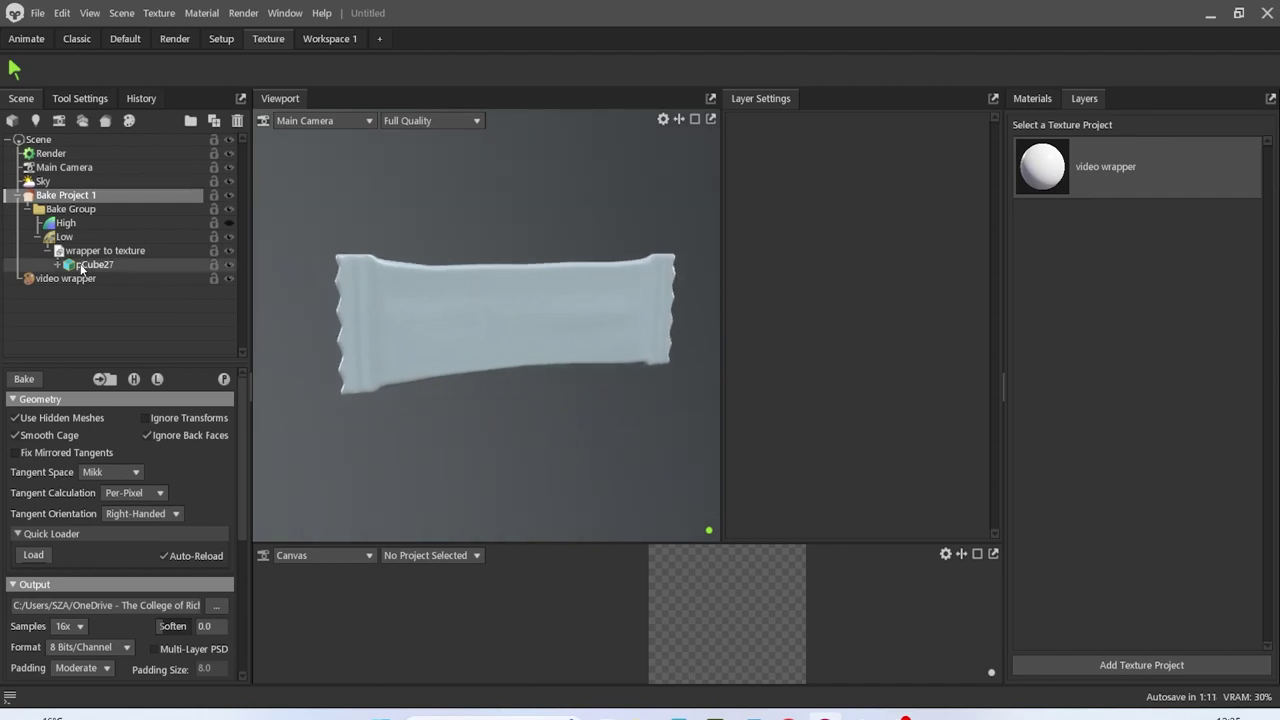
click(55, 153)
scroll(120, 544, down, 10)
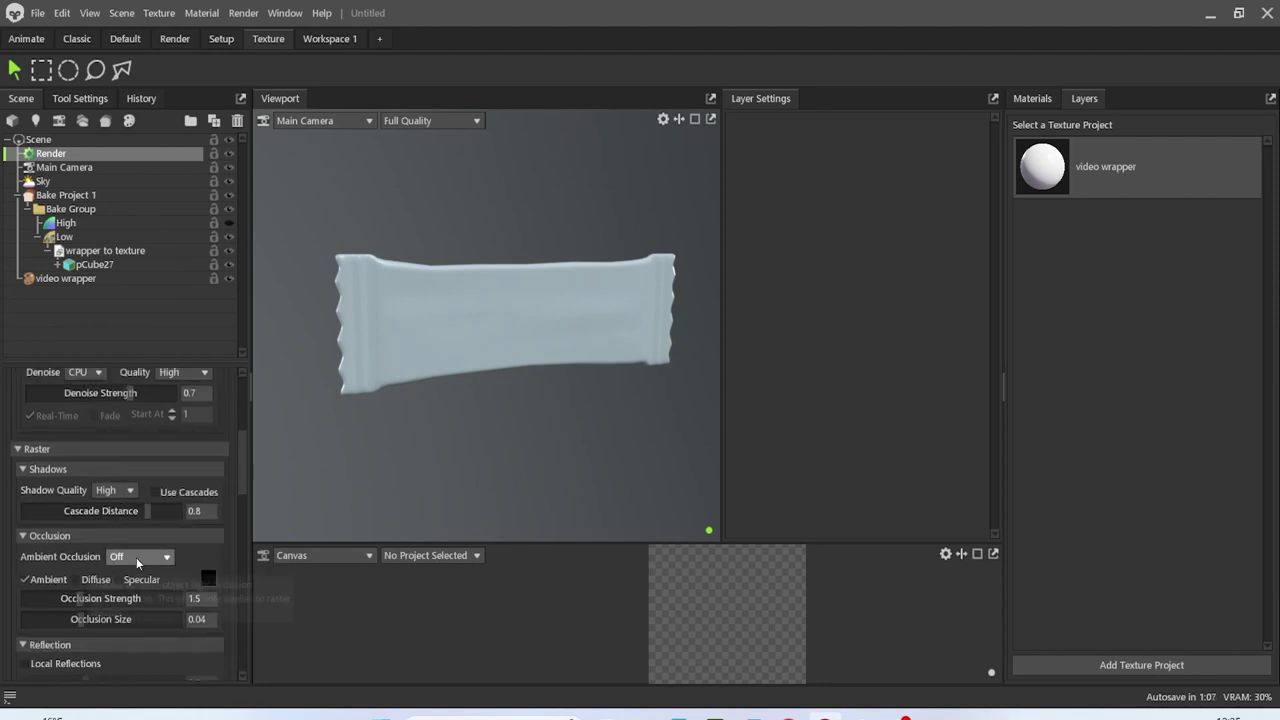
click(137, 557)
click(143, 605)
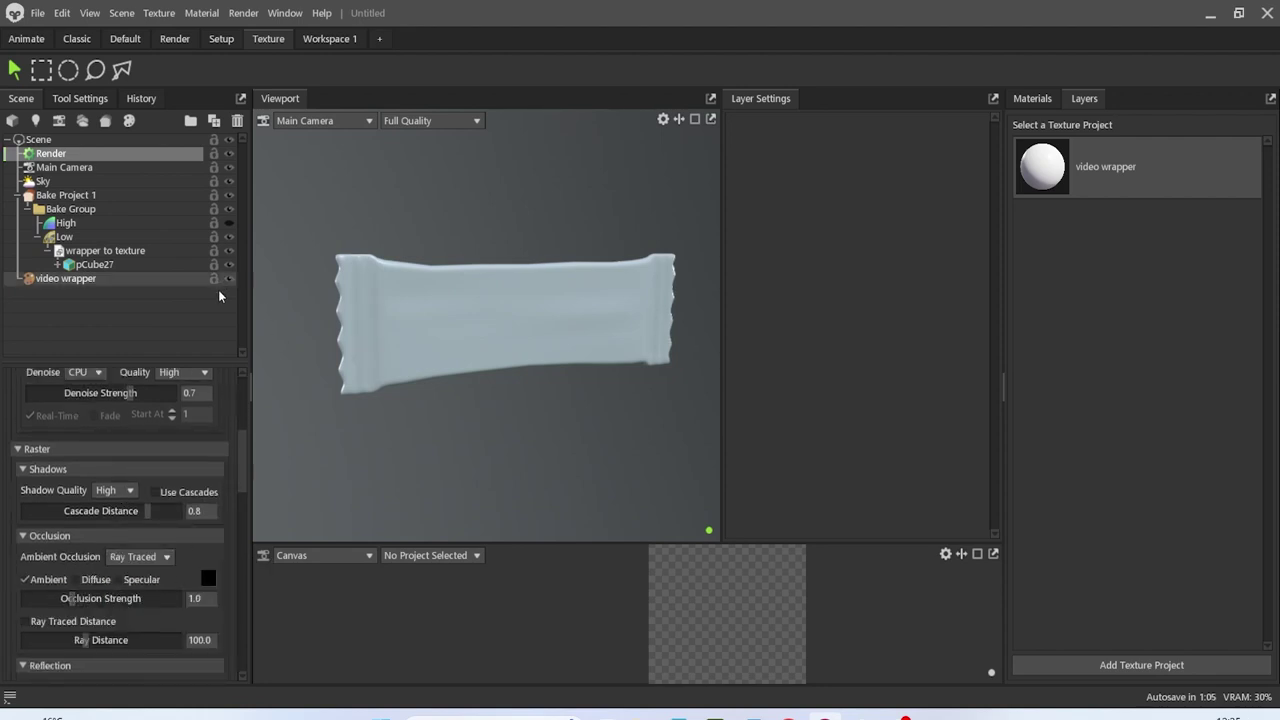
Search the library for "Three Point" and apply the Studio Three Point sky to the scene
click(73, 181)
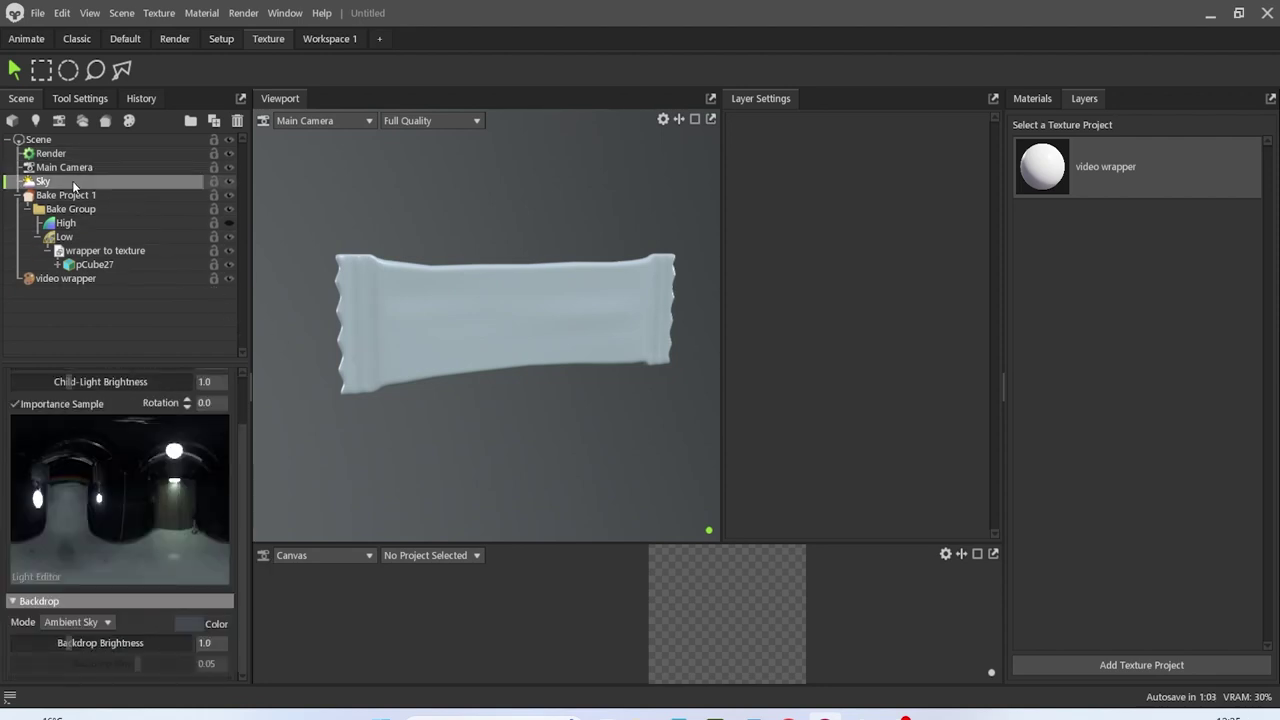
click(285, 13)
click(342, 95)
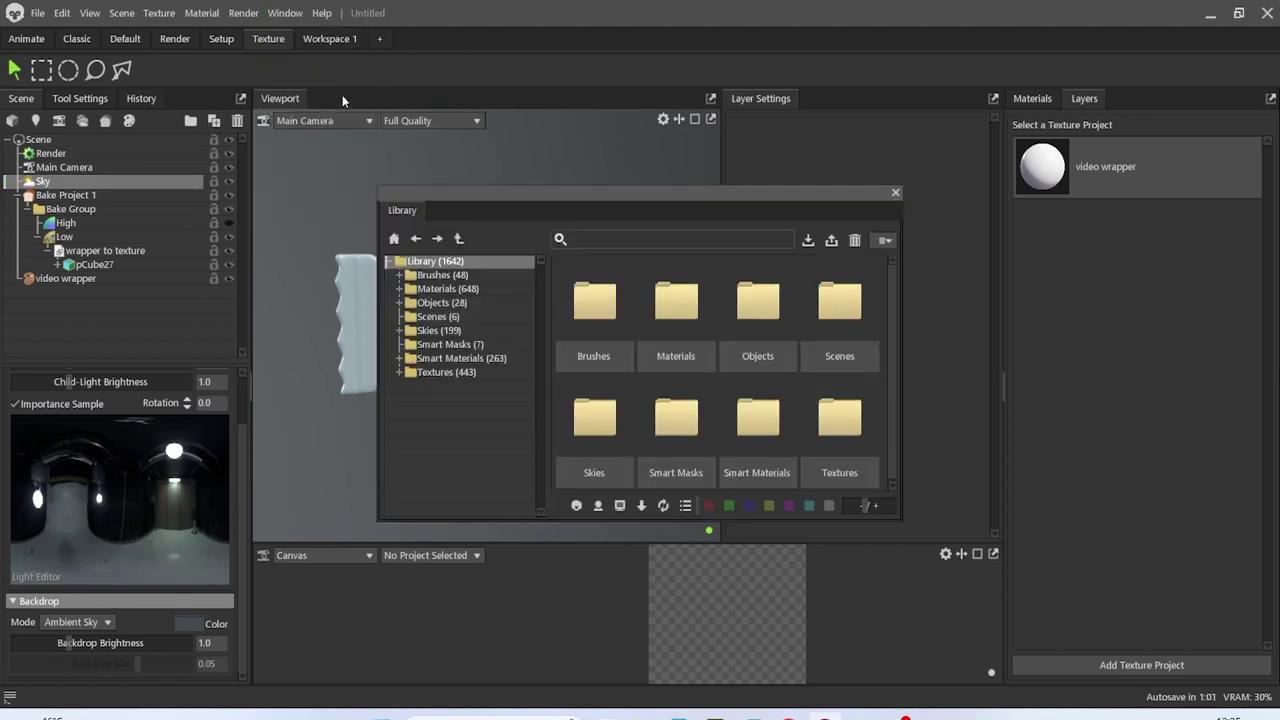
click(591, 237)
text(thre)
click(627, 301)
double_click(592, 302)
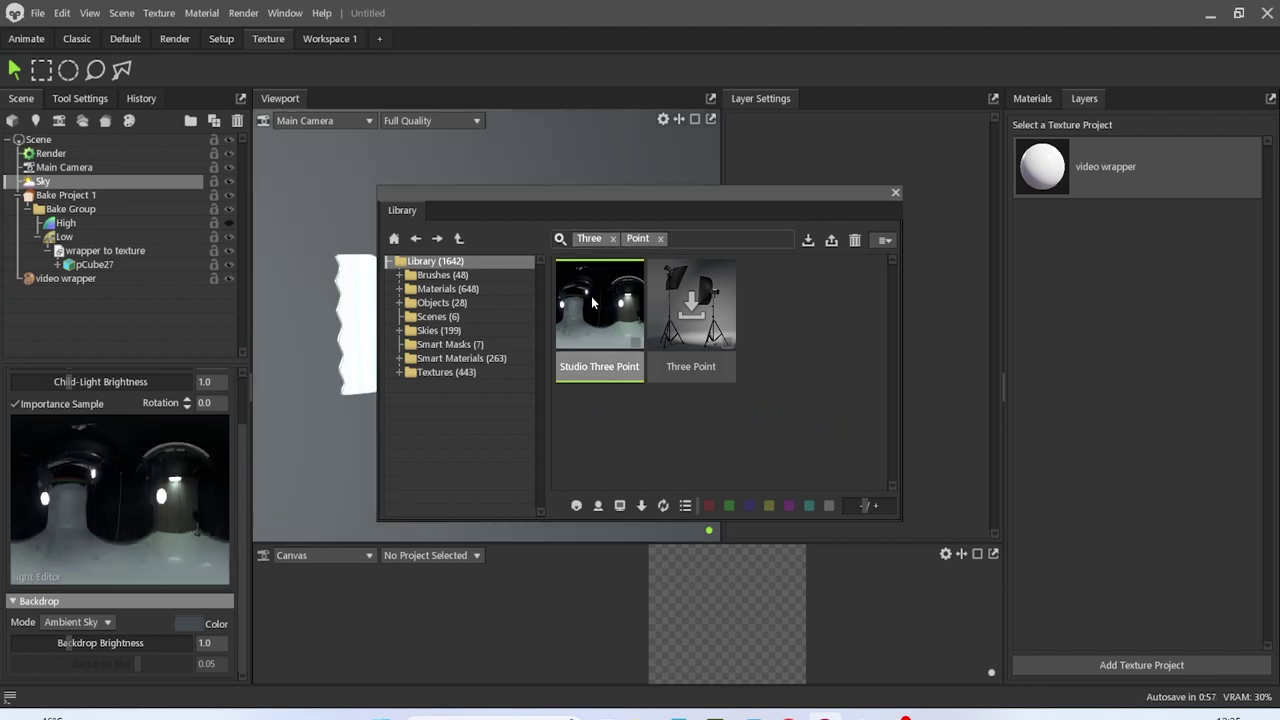
click(894, 194)
Lower the sky light brightness to about 0.284 and check the lighting on the wrapper
scroll(231, 472, up, 2)
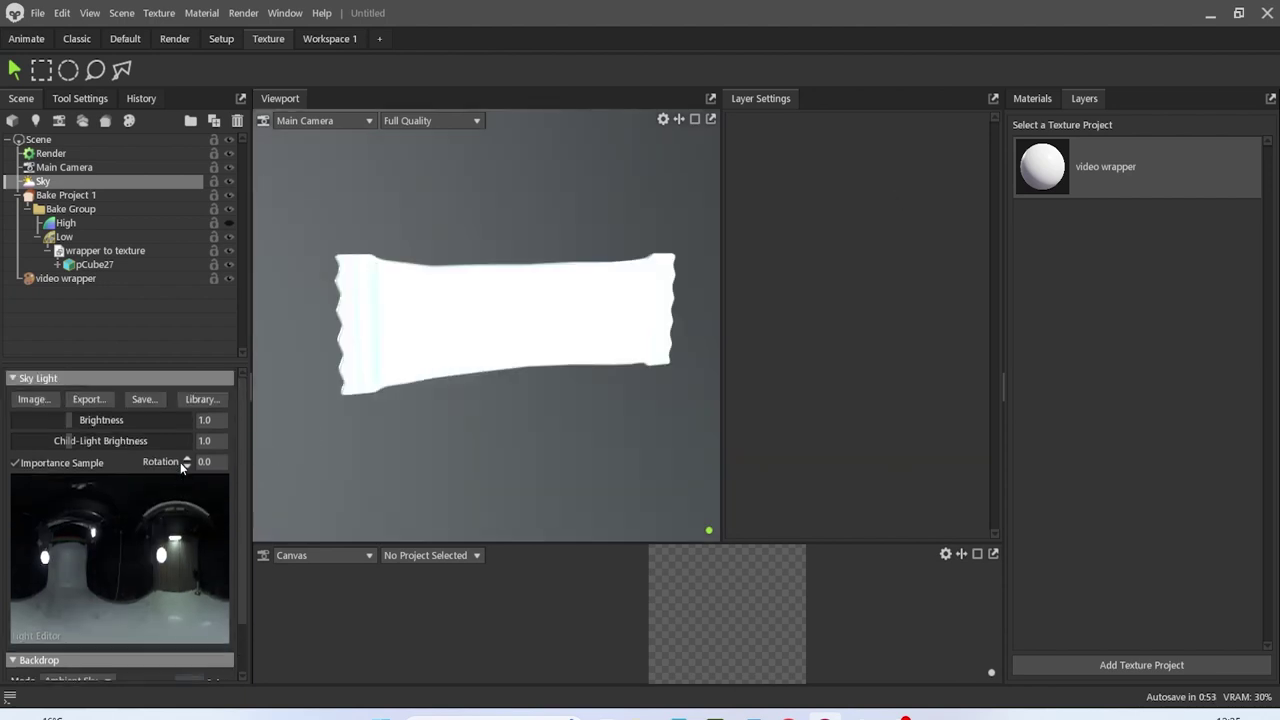
drag(68, 421, 56, 421)
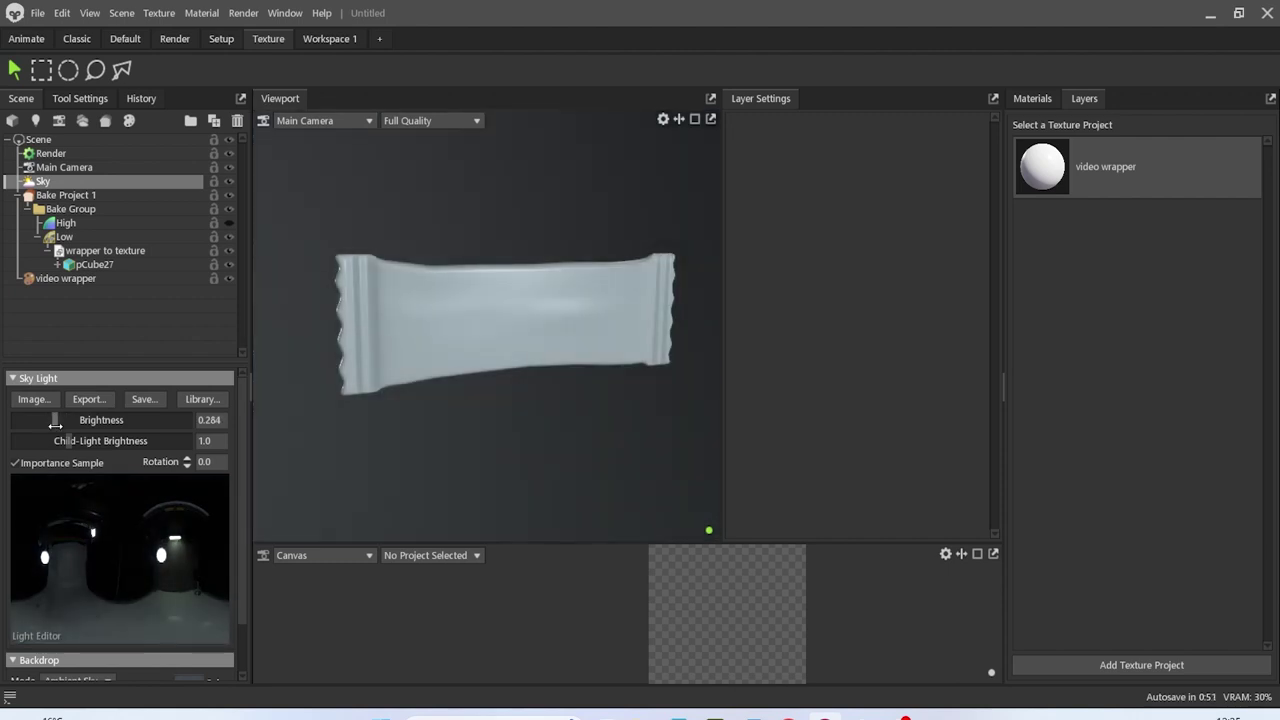
drag(320, 337, 260, 320)
Add a fill layer to the "video wrapper" texture project
click(92, 280)
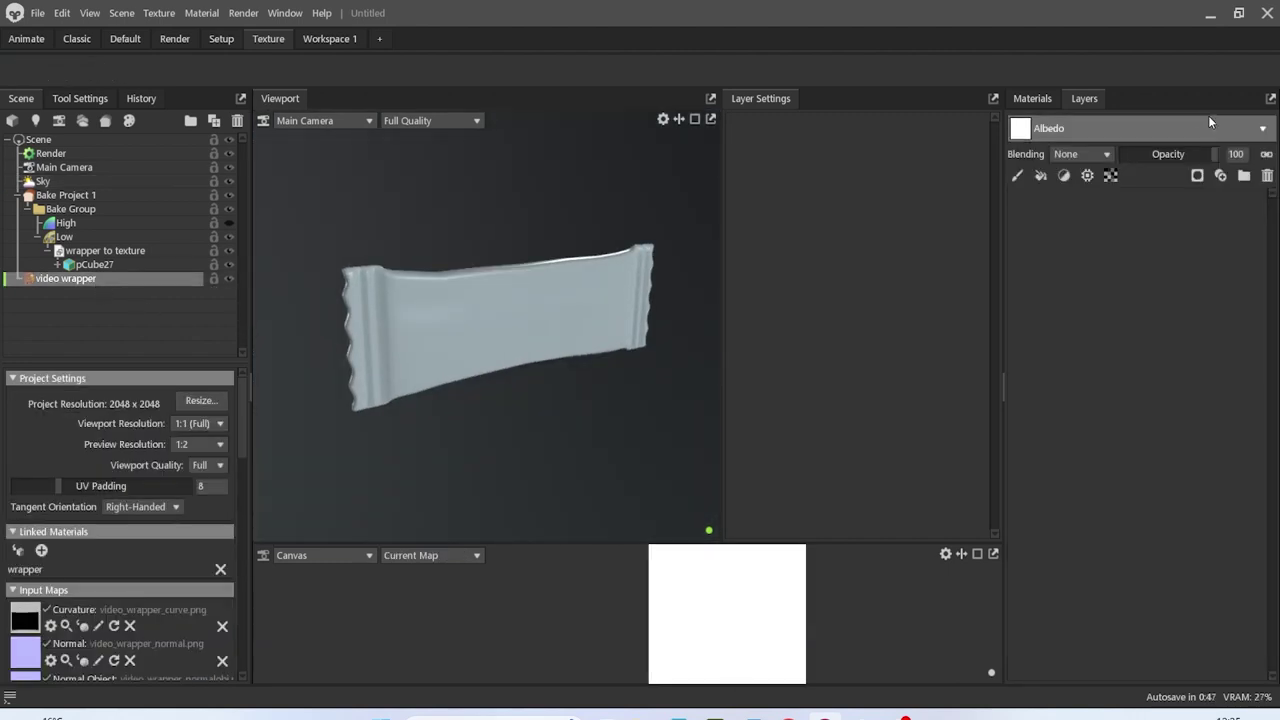
drag(641, 303, 724, 350)
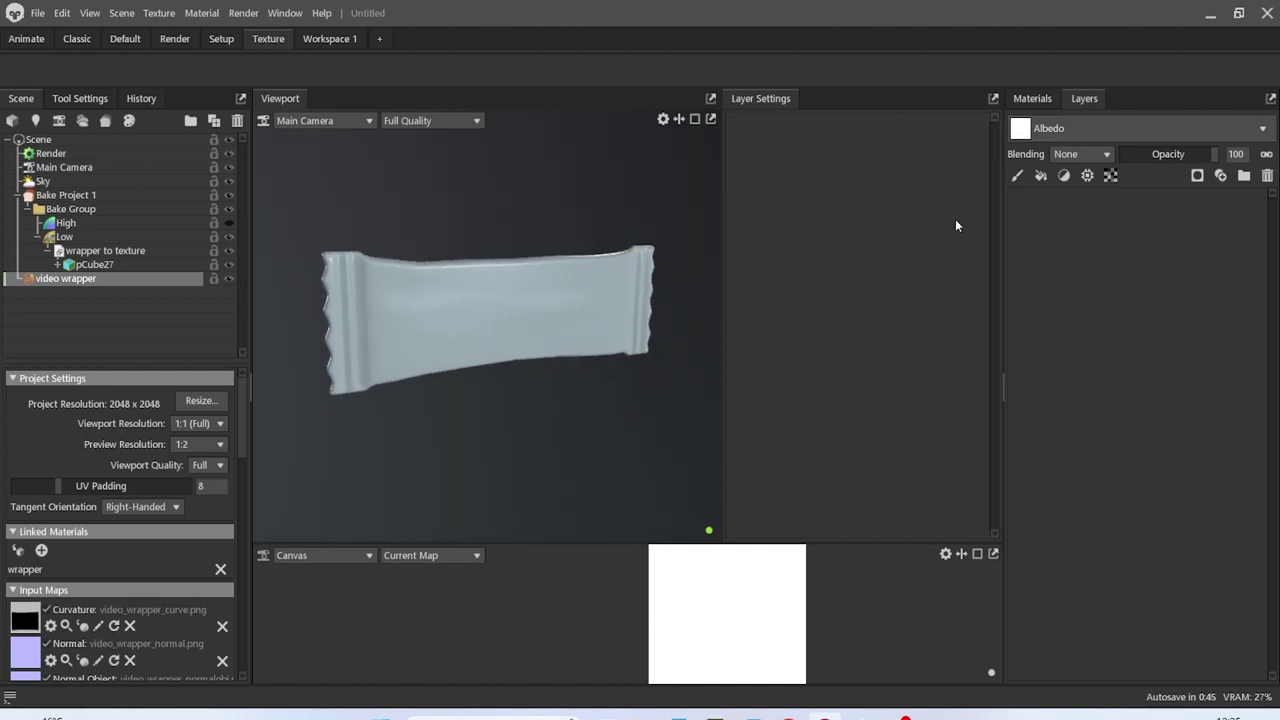
click(1041, 176)
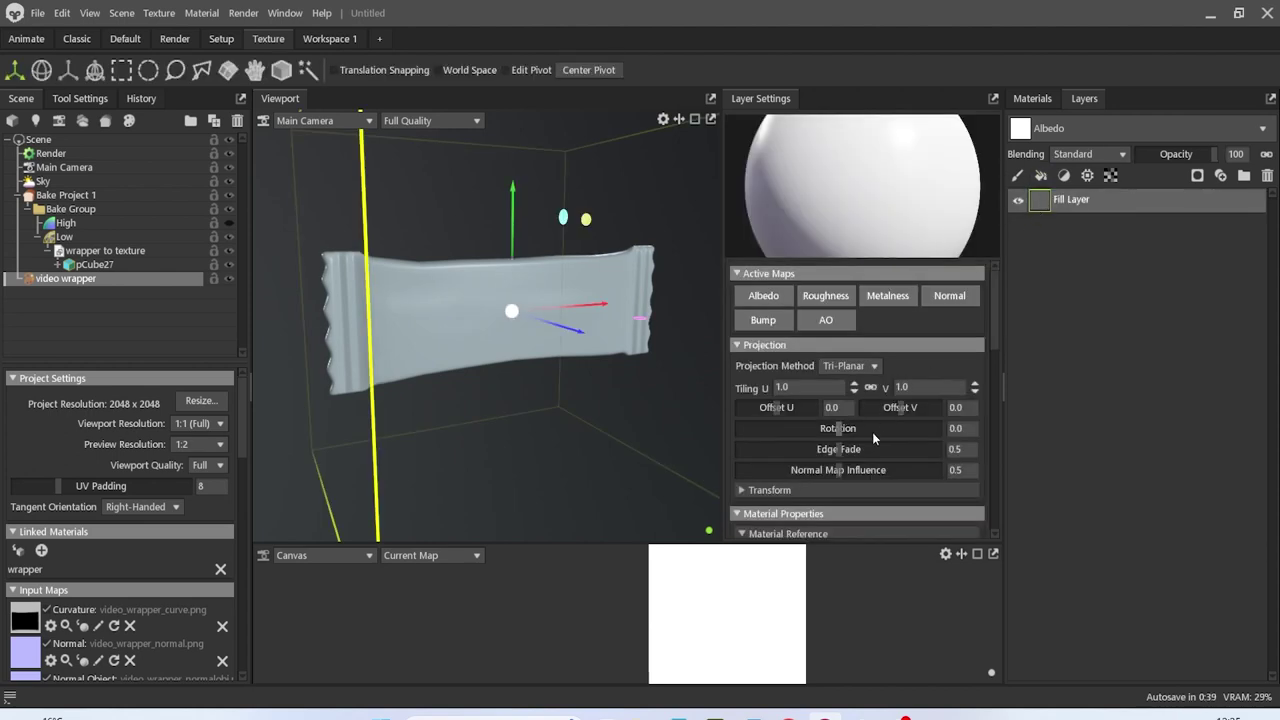
Load the Cadbury Dairy Milk Oreo wrapper picture from the Reference images folder as the fill layer's albedo map
scroll(872, 432, down, 5)
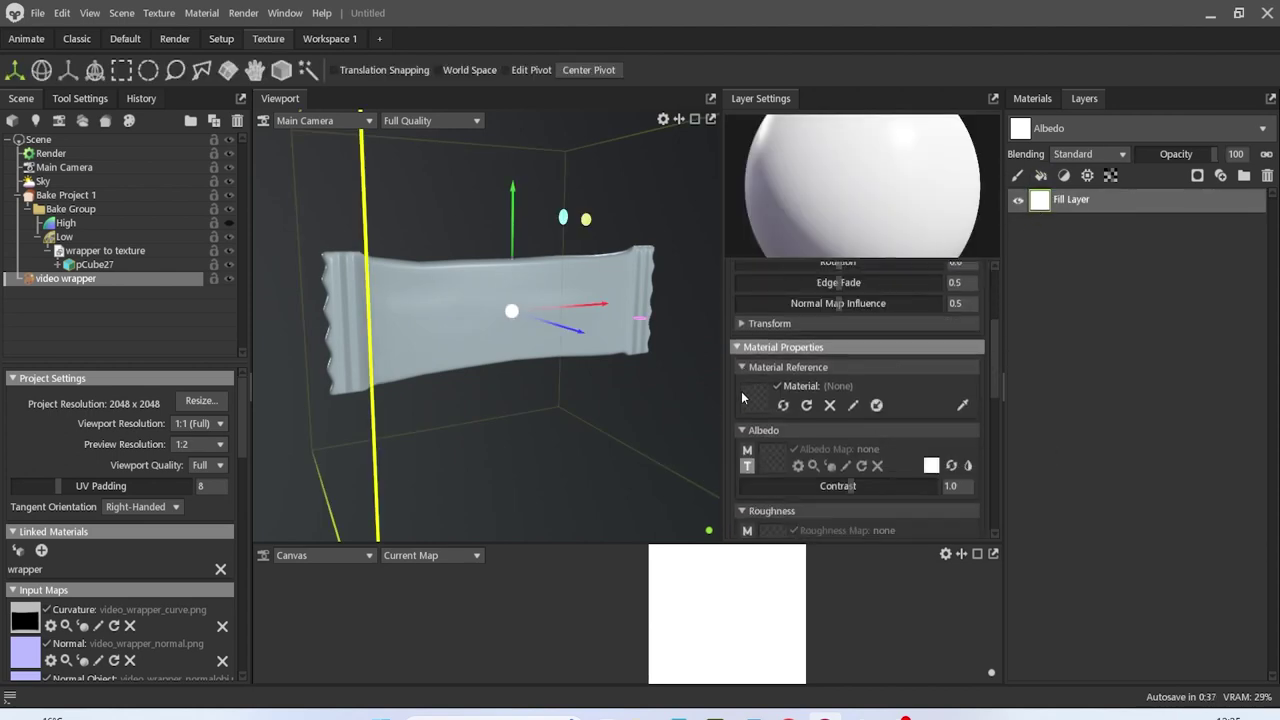
click(771, 466)
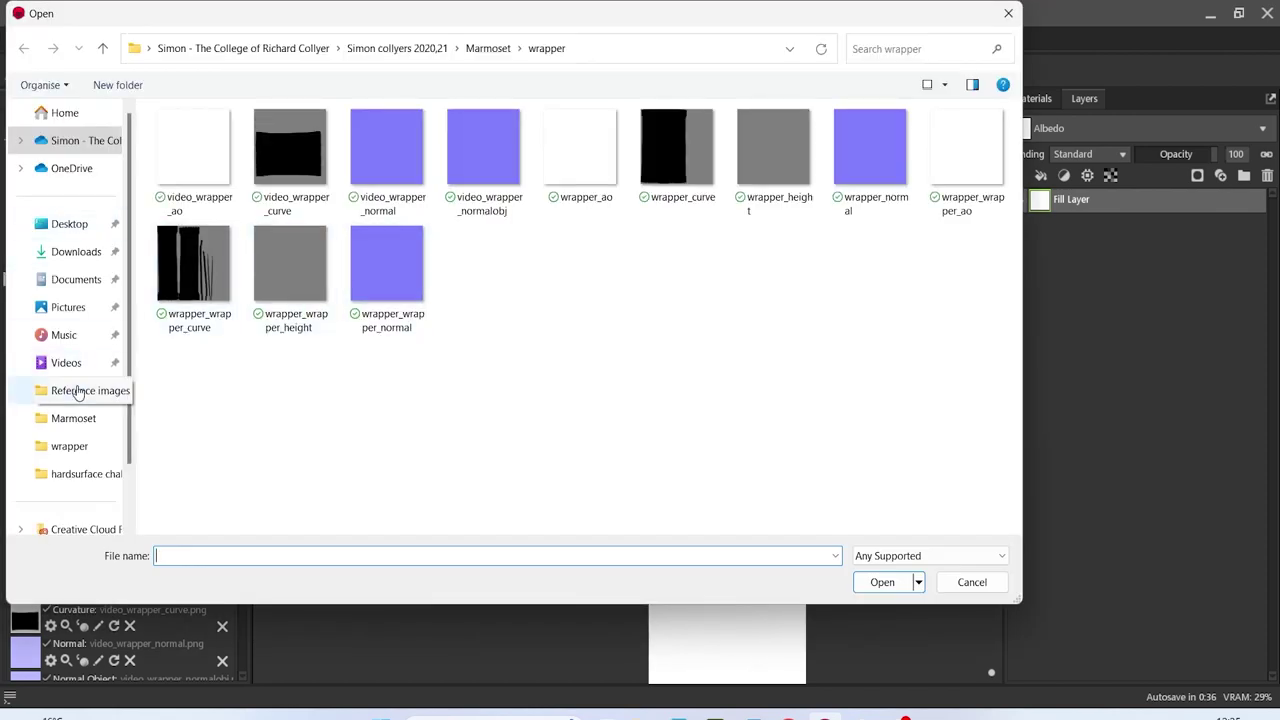
click(78, 392)
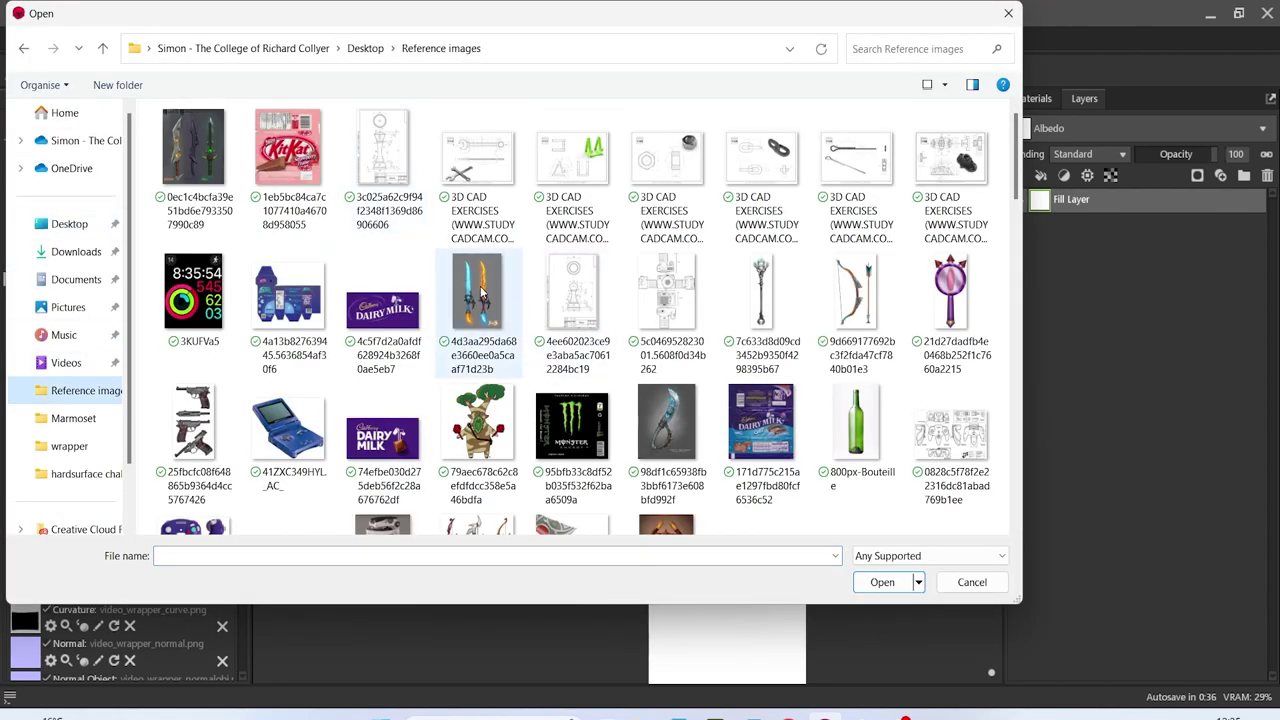
double_click(755, 408)
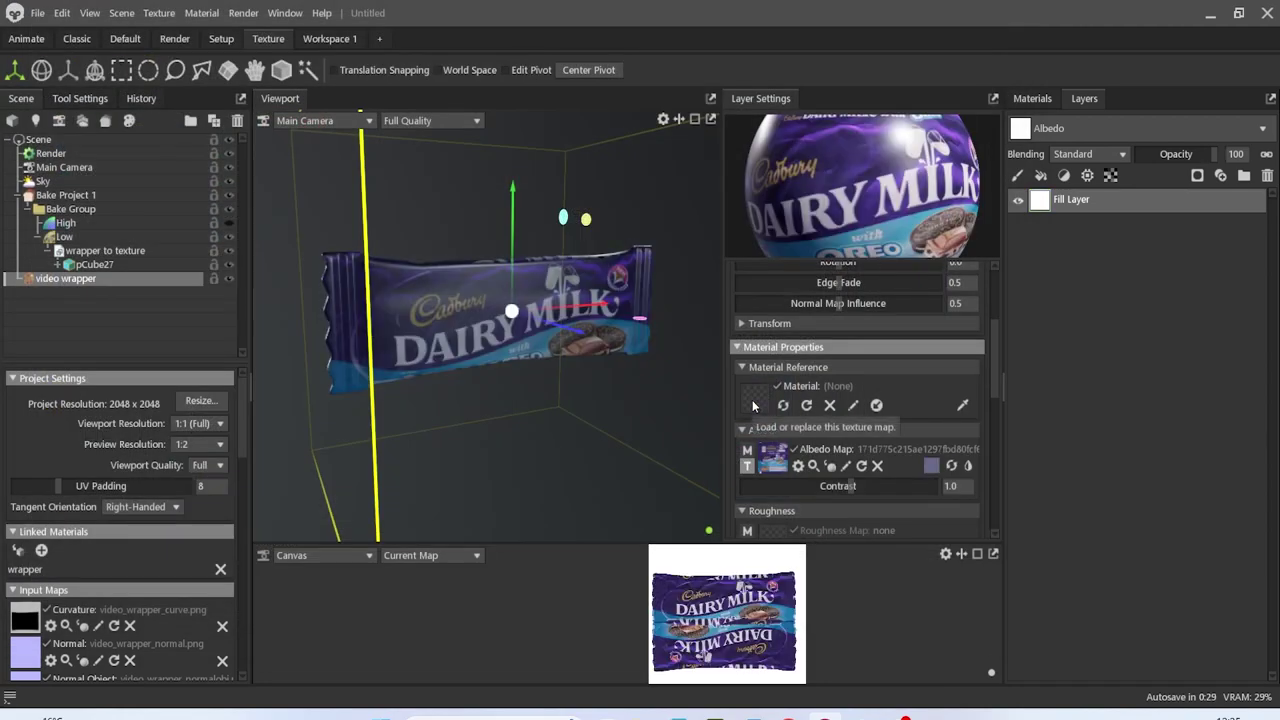
drag(530, 334, 808, 405)
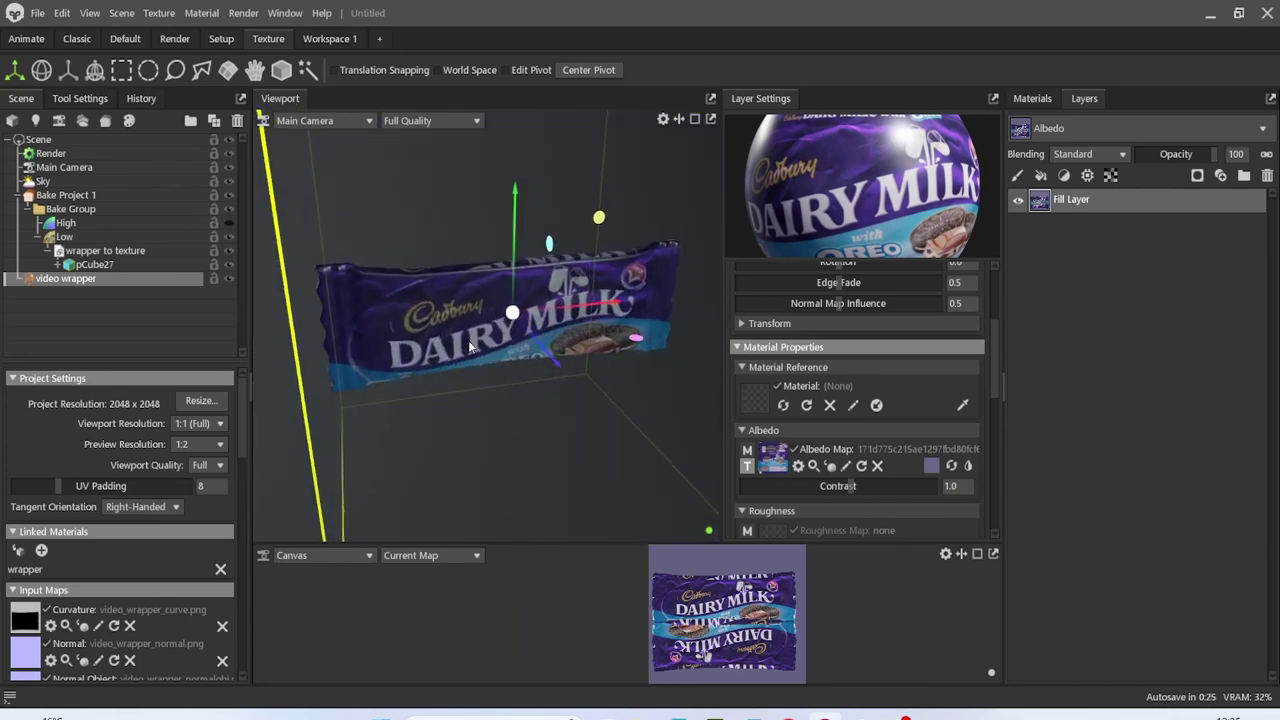
Set the fill layer's projection method to UV and check how the artwork wraps around the model
scroll(890, 465, up, 3)
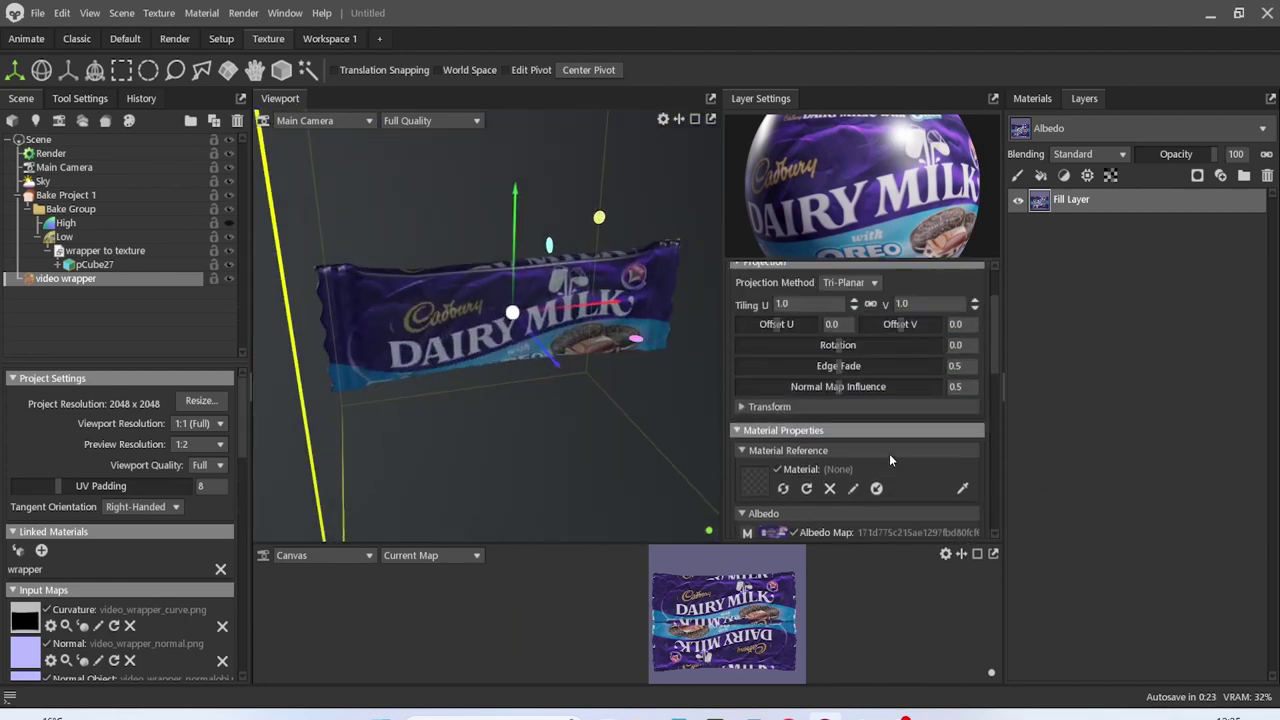
click(870, 284)
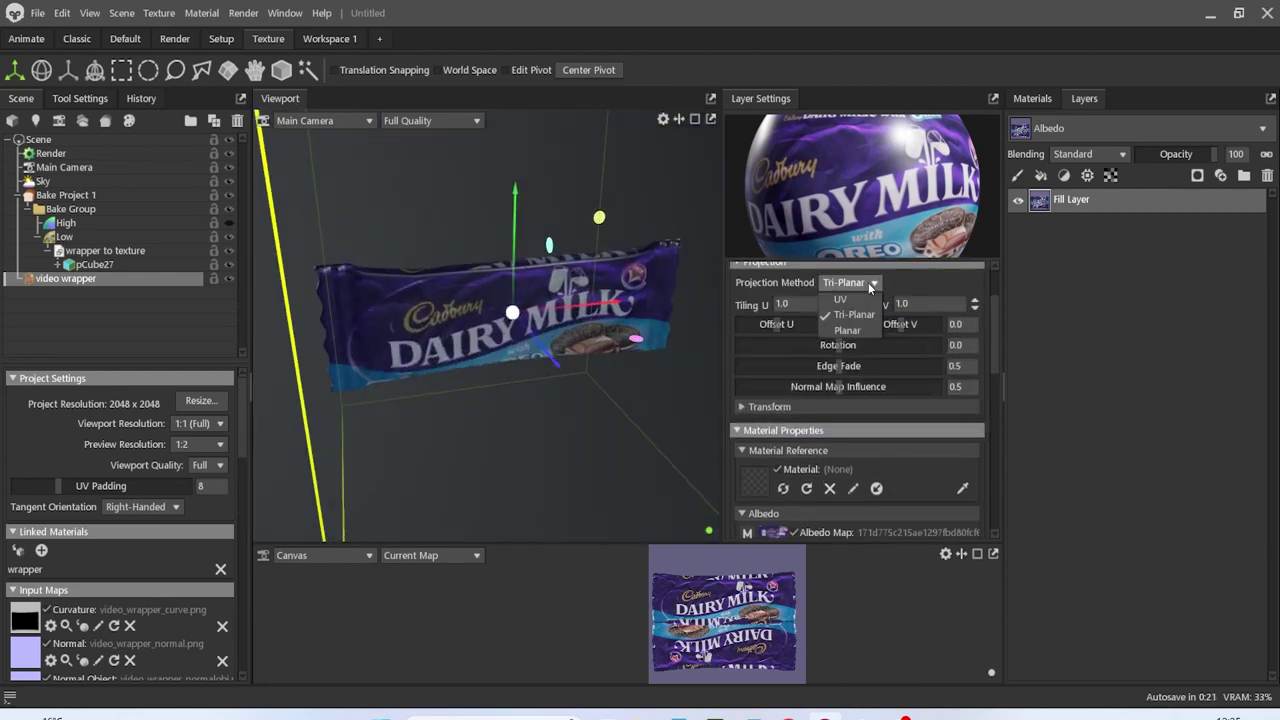
click(840, 299)
alt+drag(854, 342, 664, 375)
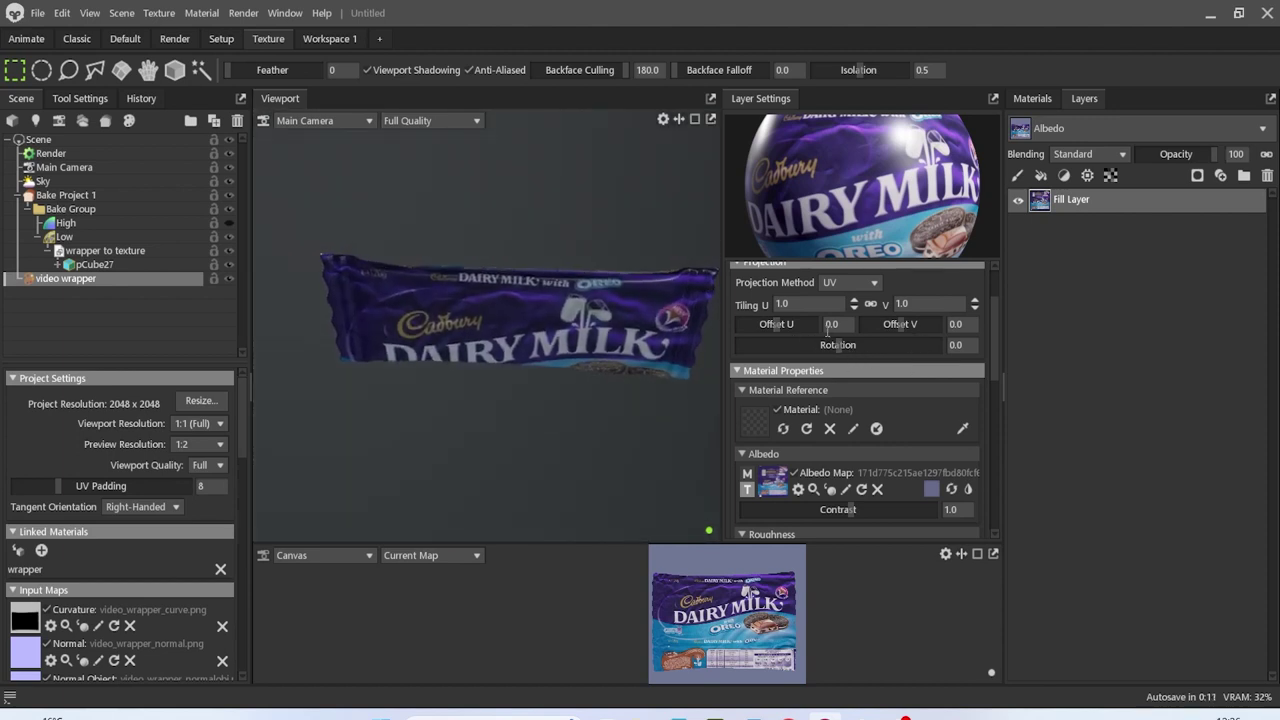
Align the artwork on the wrapper by setting the fill layer's U offset to about 0.011 and V offset to about -0.077
drag(772, 323, 776, 318)
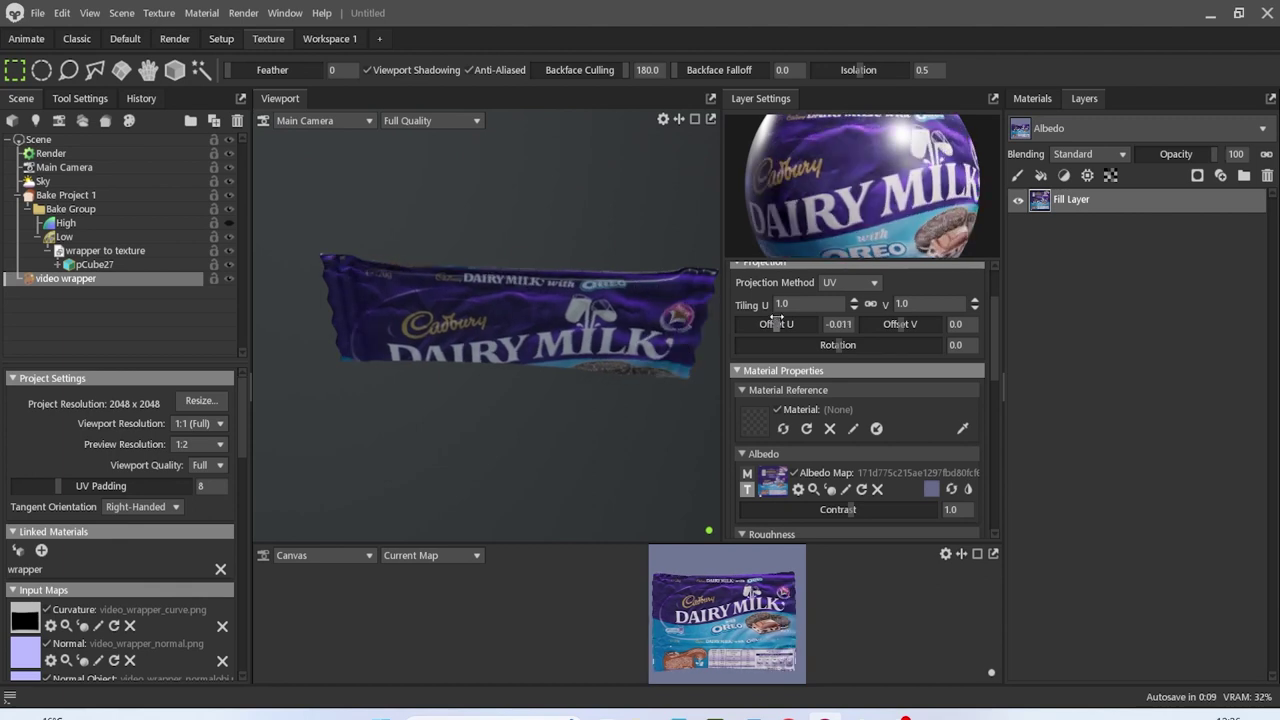
key(ctrl+z)
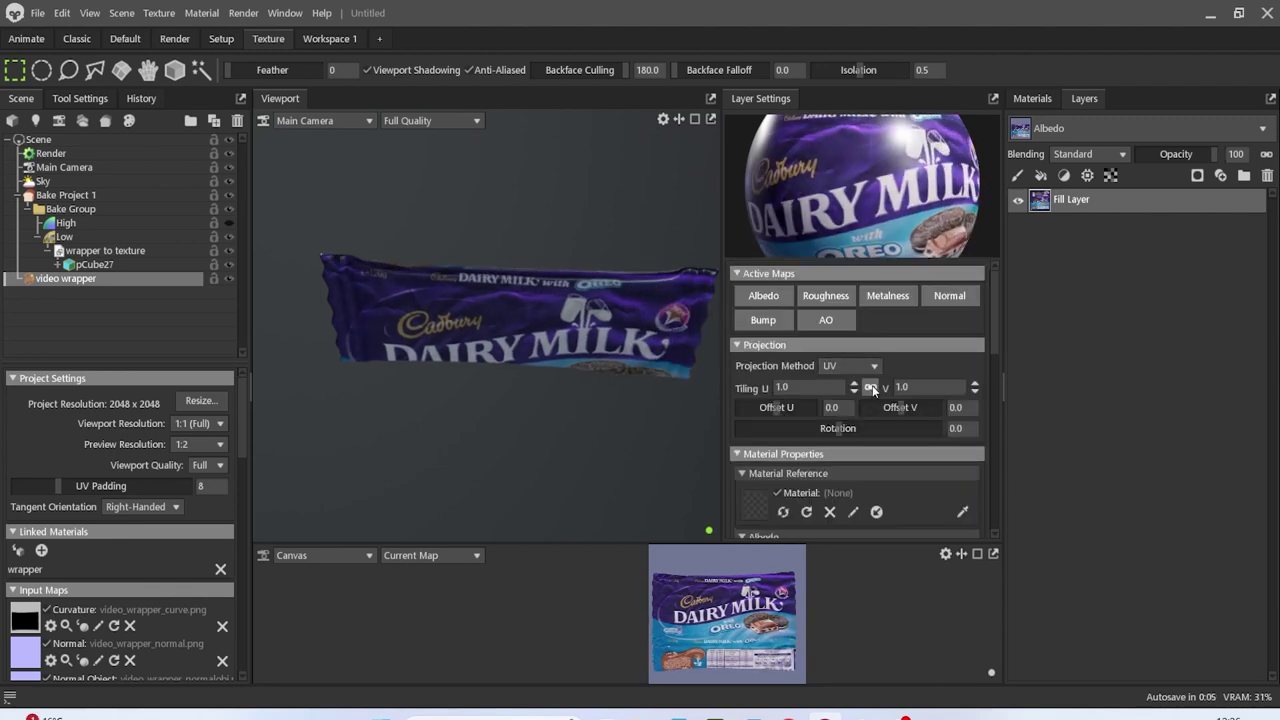
drag(902, 407, 898, 407)
alt+drag(574, 412, 982, 327)
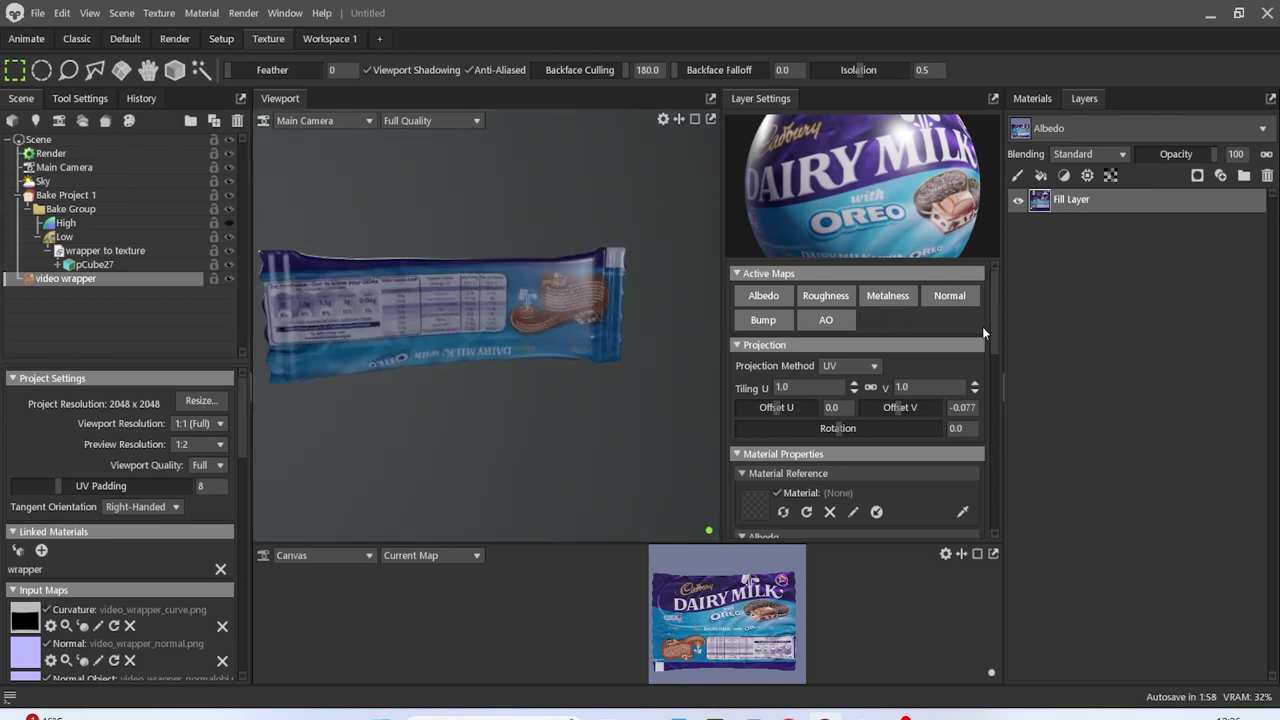
alt+drag(664, 370, 1158, 365)
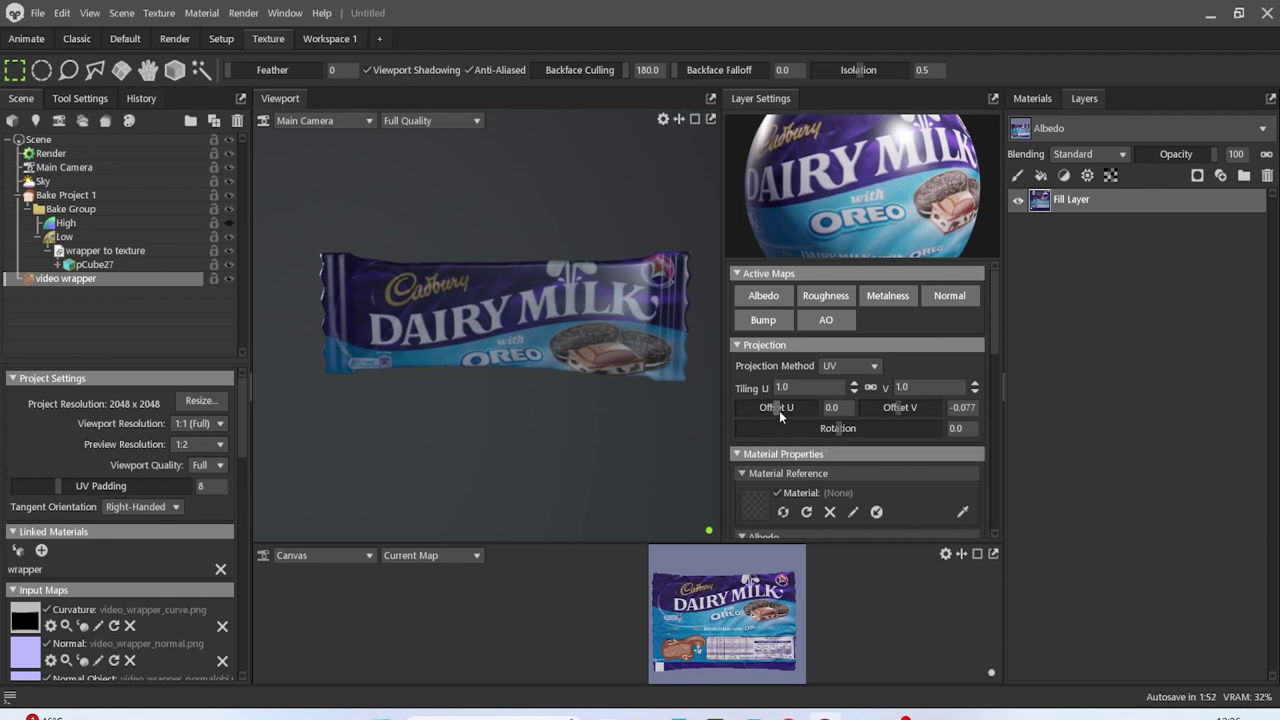
drag(780, 412, 778, 420)
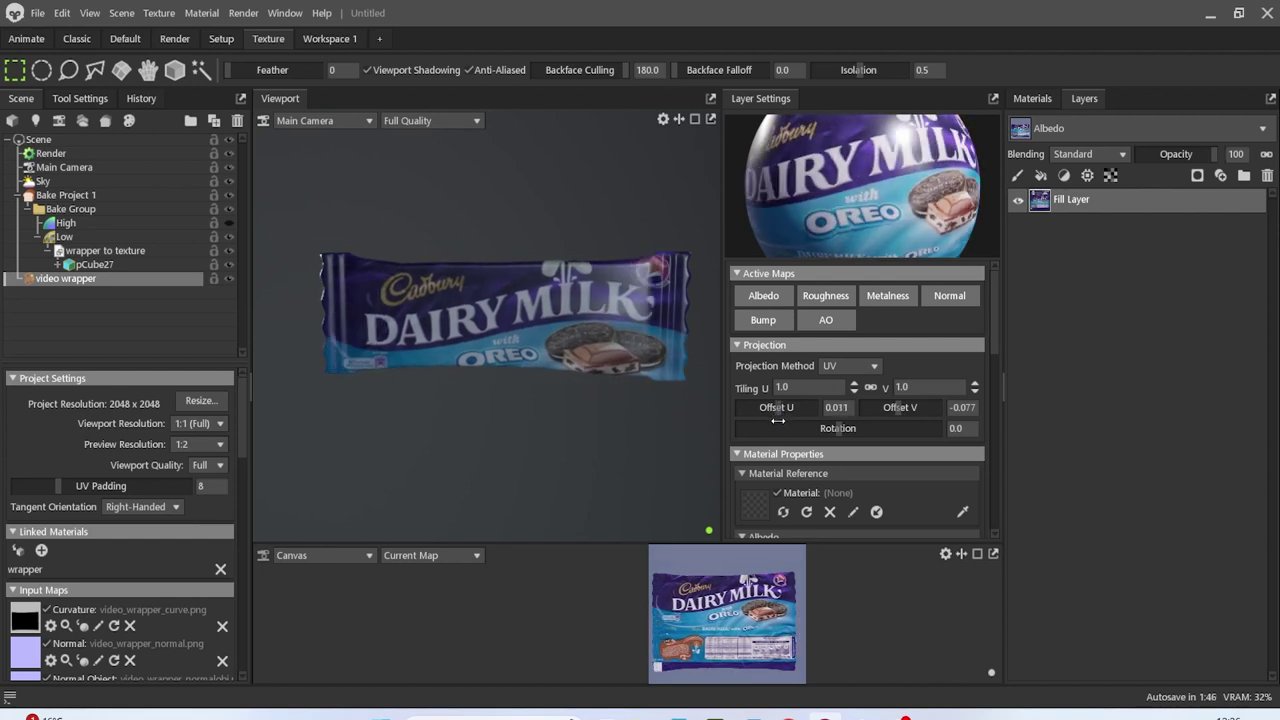
drag(538, 437, 585, 414)
scroll(767, 477, down, 5)
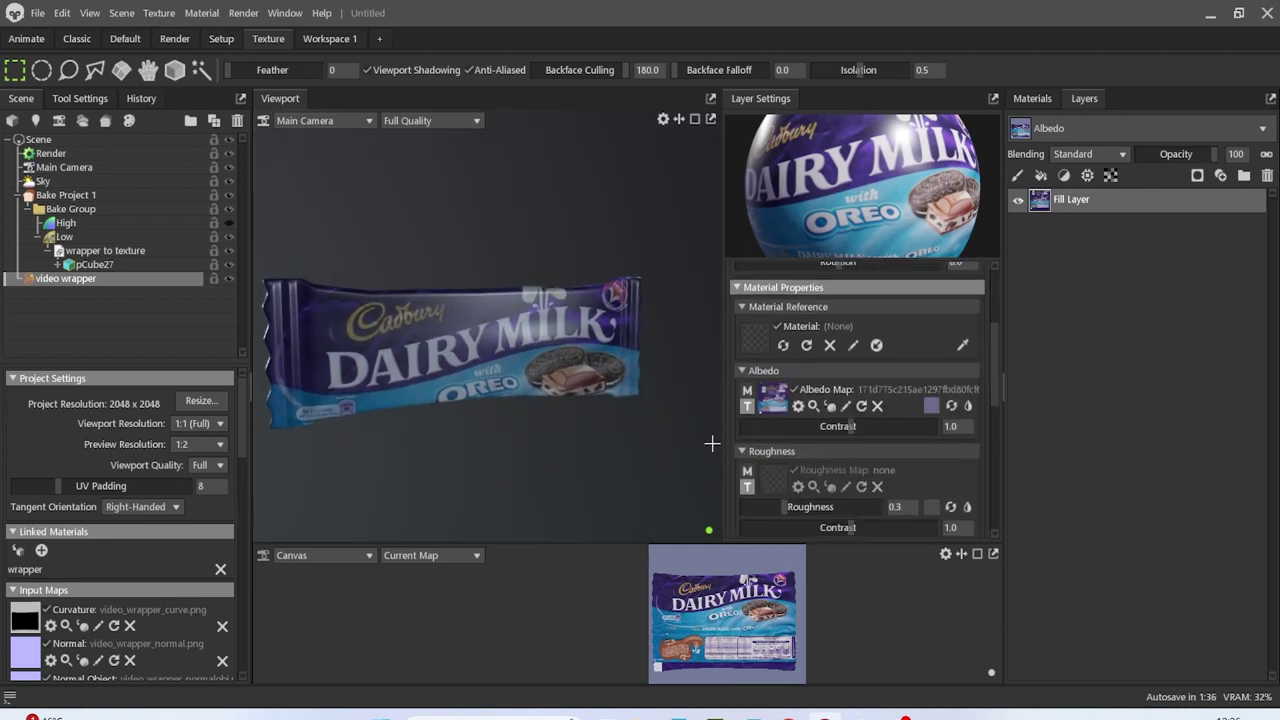
scroll(805, 472, down, 2)
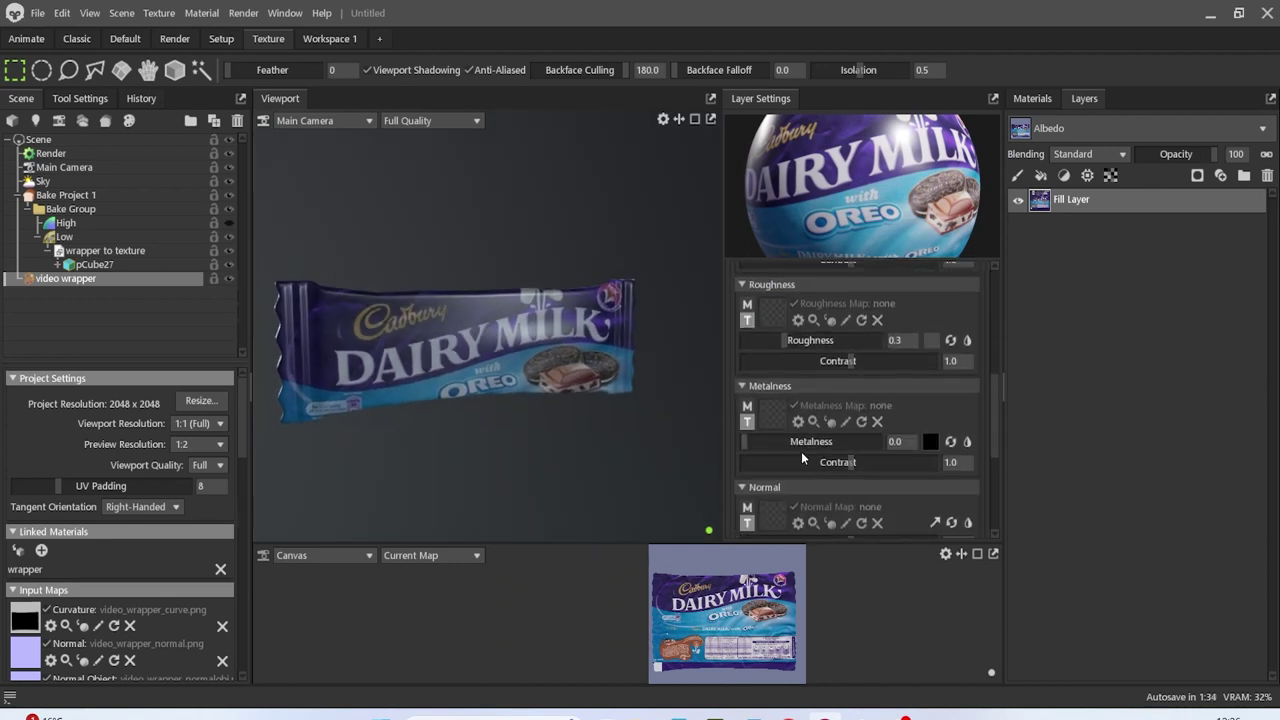
scroll(802, 455, up, 2)
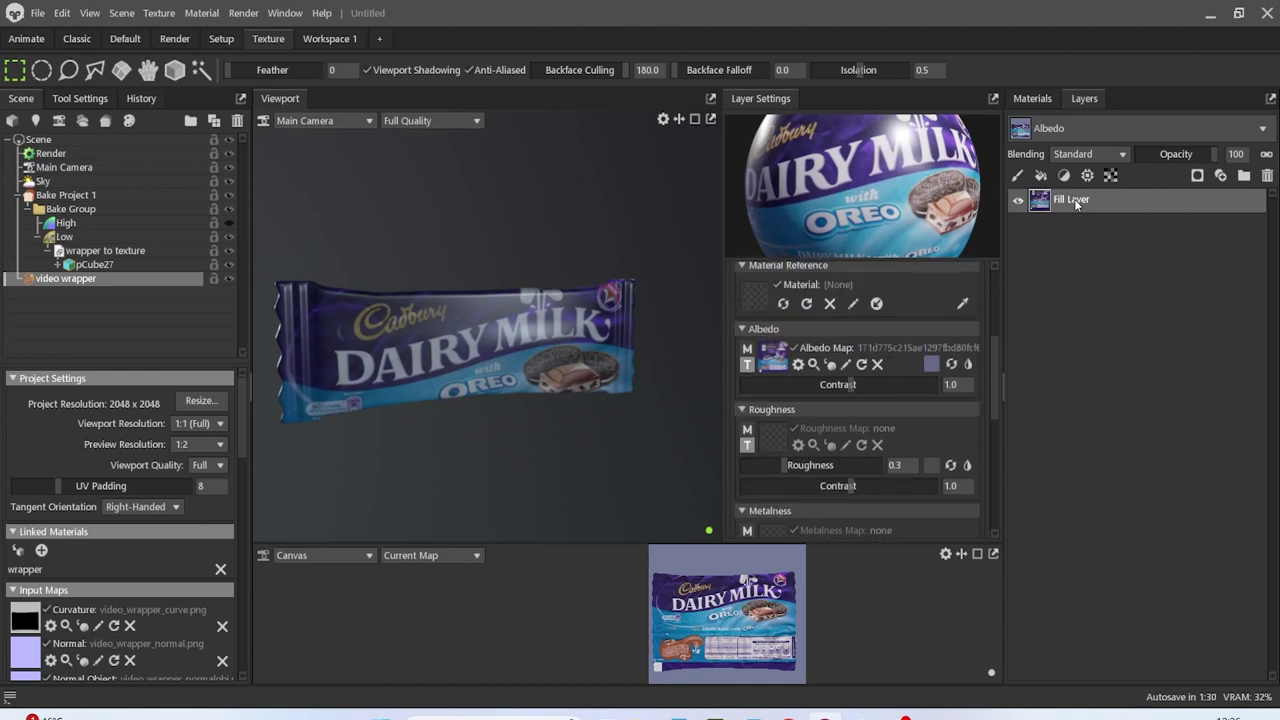
Search the library for Crinkled materials and add Paper Crinkled as a layer above the artwork fill layer
click(288, 14)
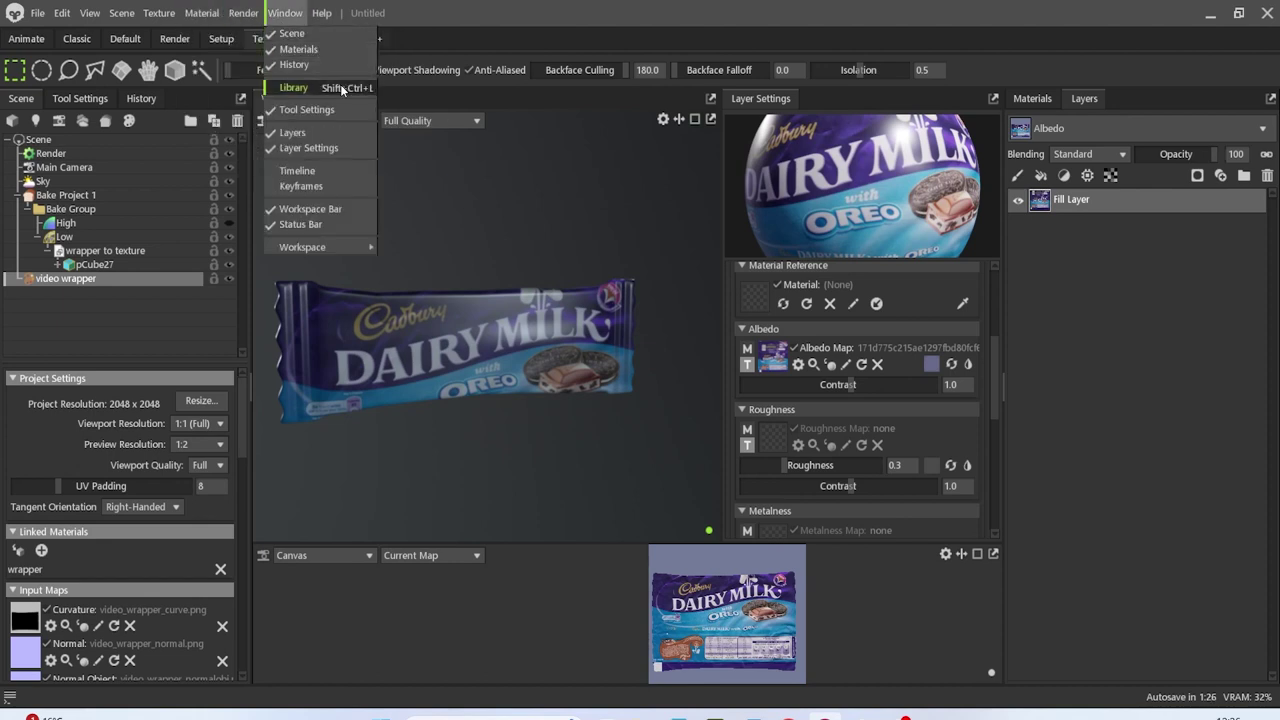
click(341, 89)
click(606, 236)
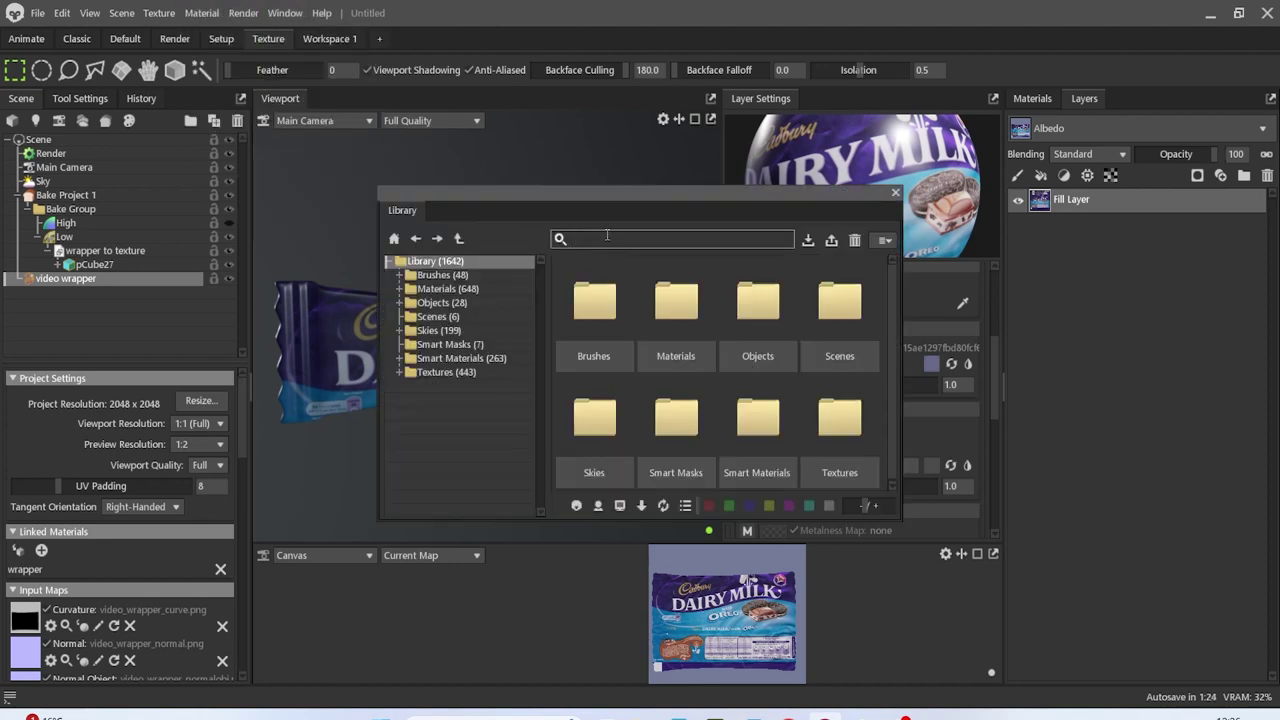
text(cri)
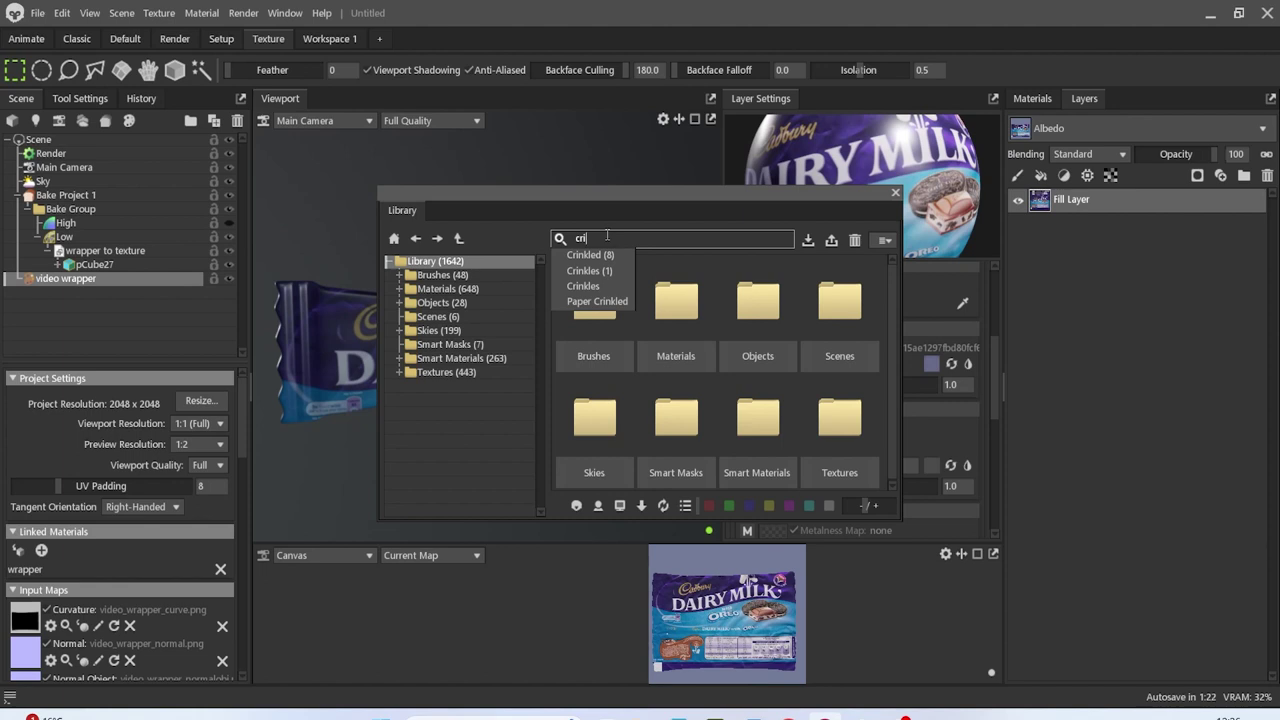
click(602, 253)
drag(676, 300, 1140, 314)
drag(929, 203, 897, 200)
click(896, 195)
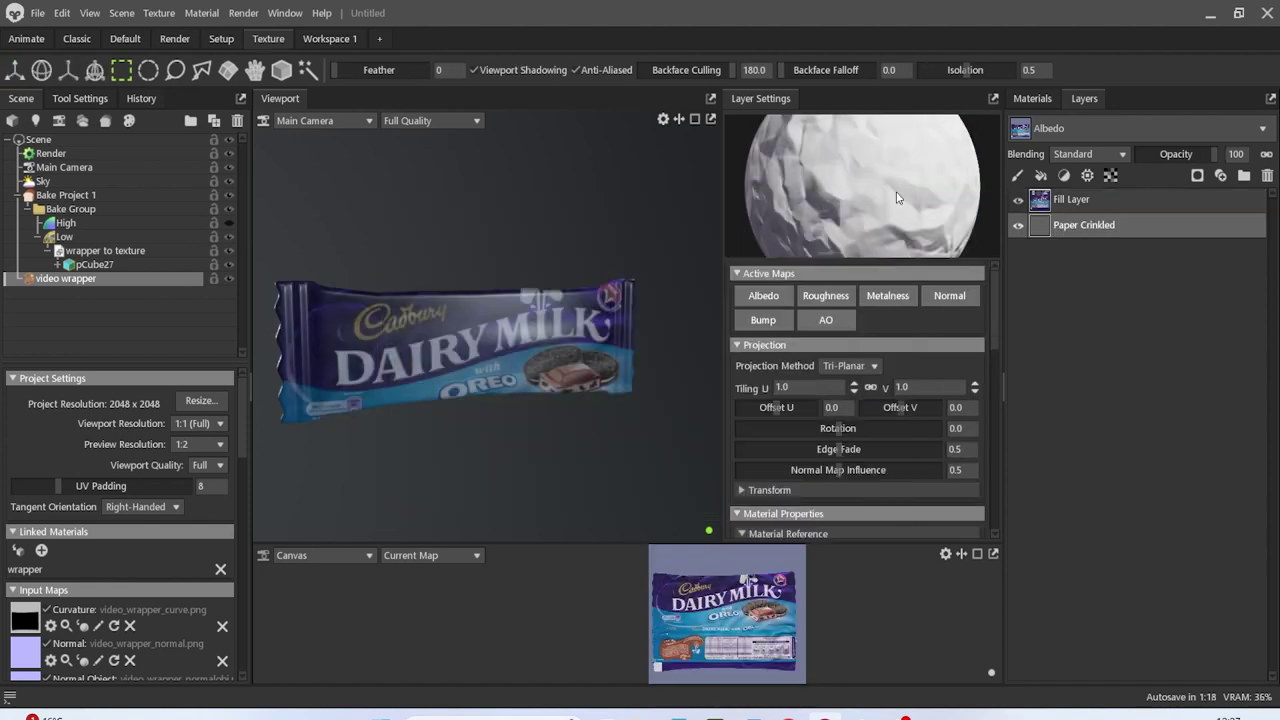
drag(1122, 222, 1112, 196)
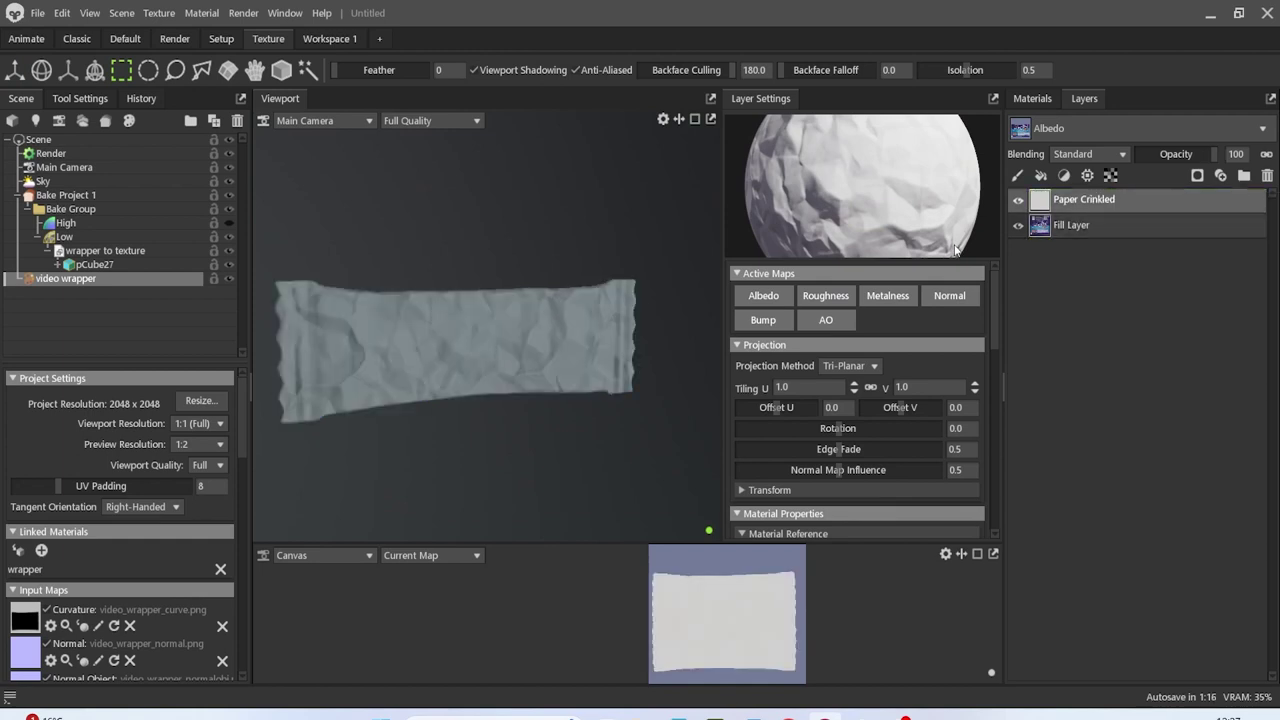
Disable the Paper Crinkled layer's albedo, roughness and metalness maps, keeping only its normal map active
click(764, 296)
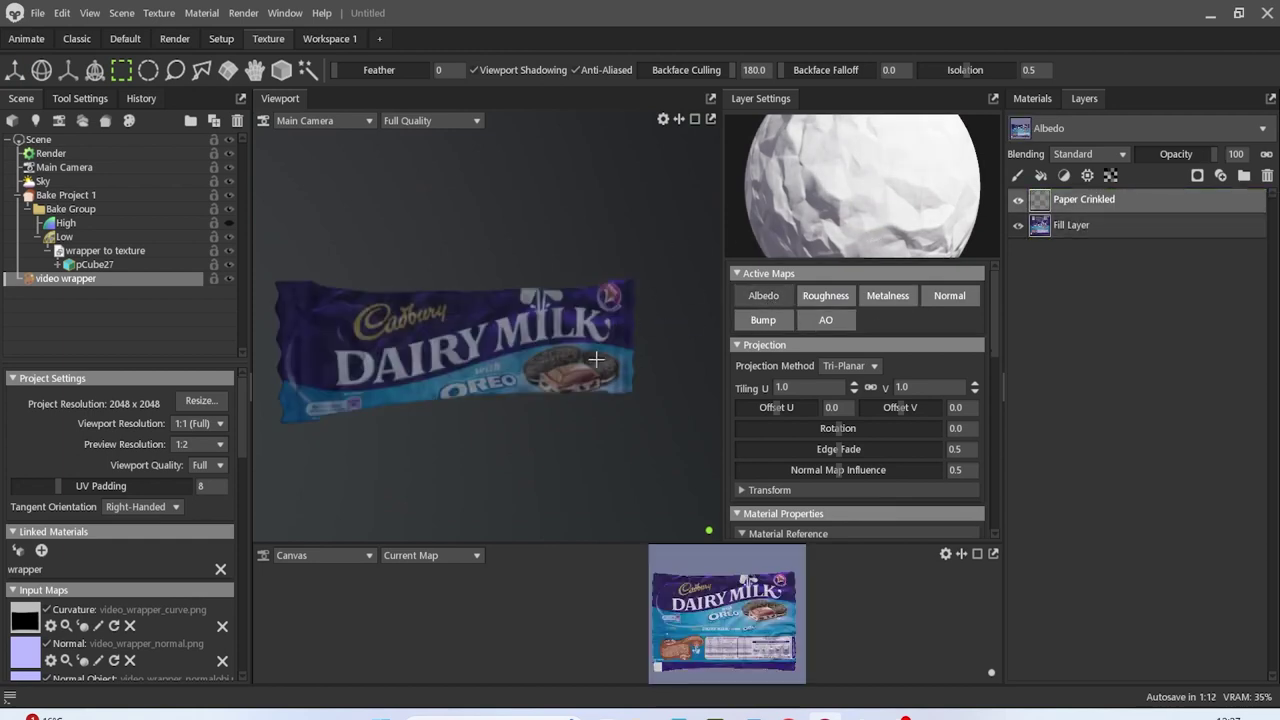
alt+drag(594, 386, 671, 355)
click(823, 295)
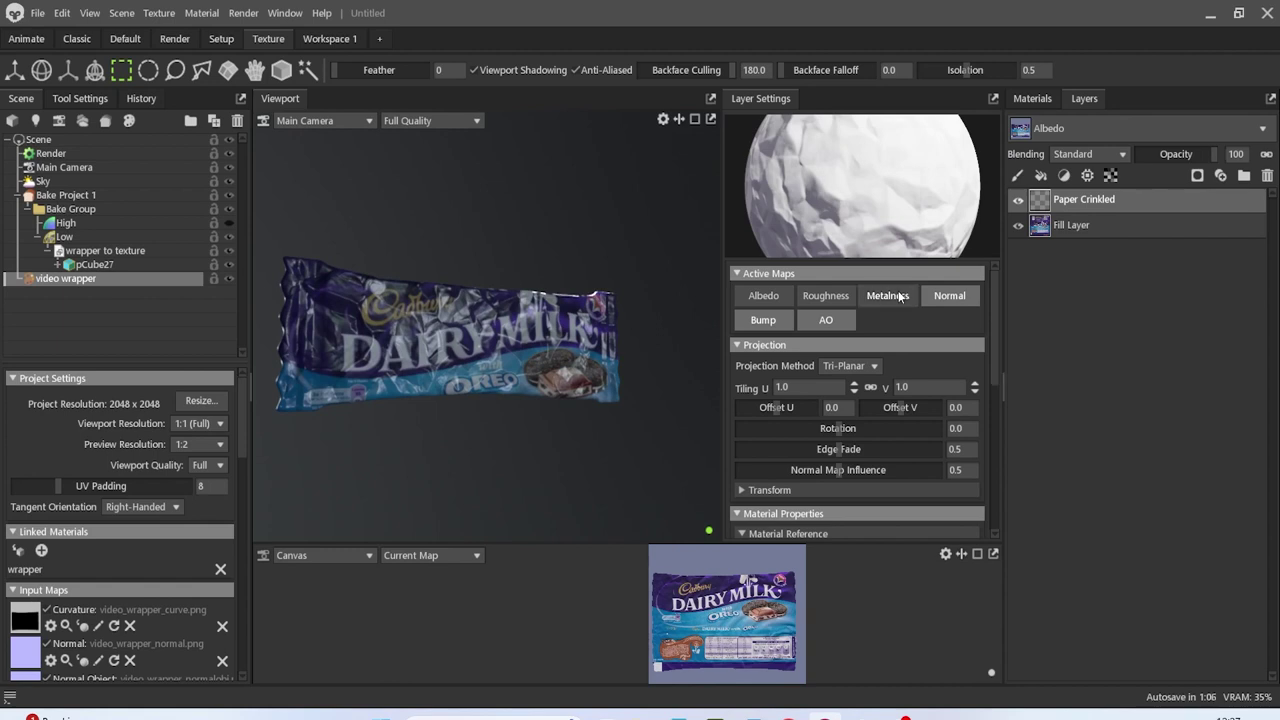
click(950, 294)
click(951, 293)
mouse_move(618, 316)
alt+mouse_down()
mouse_move(594, 291)
mouse_move(610, 325)
alt+mouse_up()
Soften the crinkles by reducing the Paper Crinkled layer's normal map contrast to about 0.13, checking the wrapper's highlights
scroll(780, 426, down, 3)
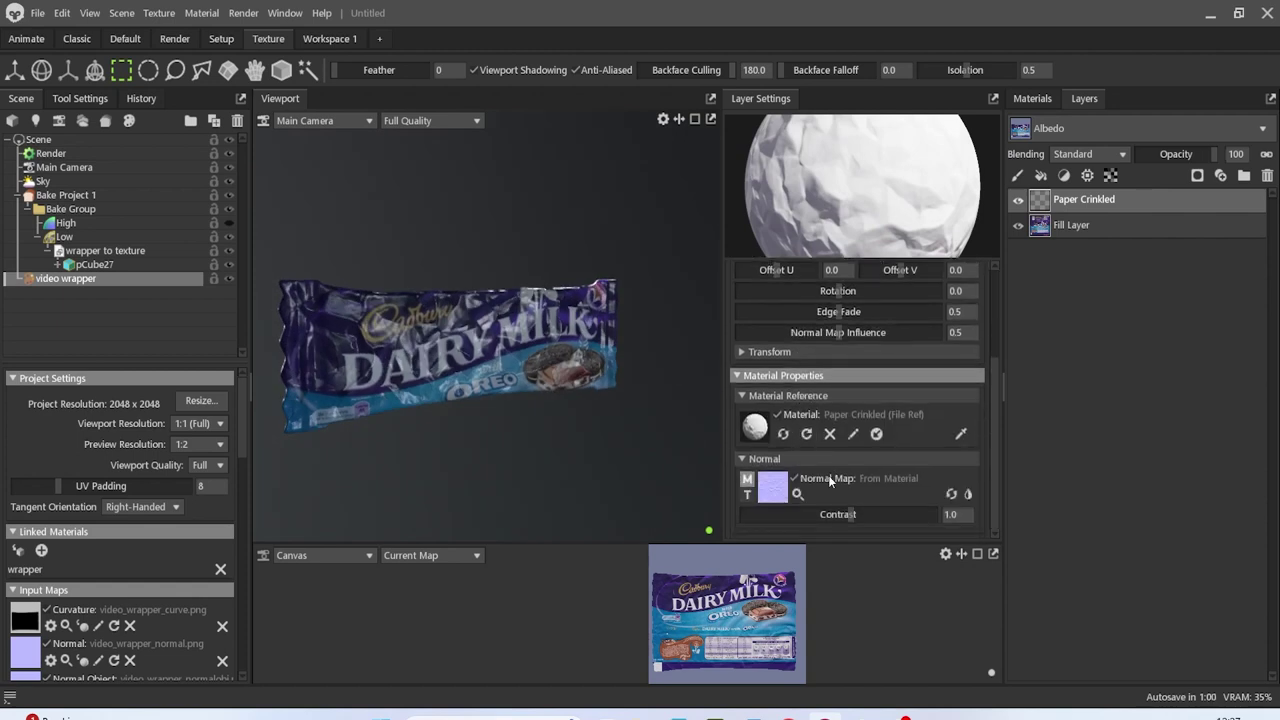
mouse_move(838, 512)
mouse_down()
mouse_move(975, 513)
mouse_move(800, 516)
mouse_move(756, 532)
mouse_up()
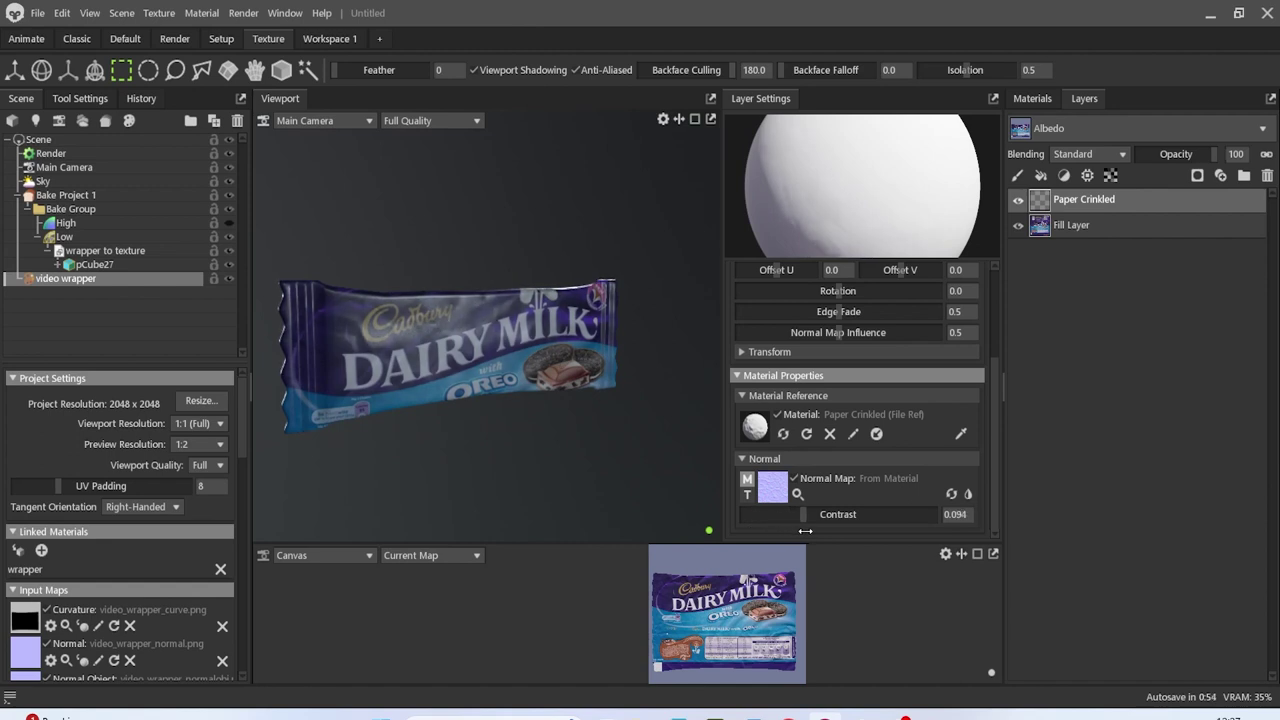
alt+drag(545, 453, 503, 510)
scroll(577, 420, up, 2)
drag(576, 421, 617, 405)
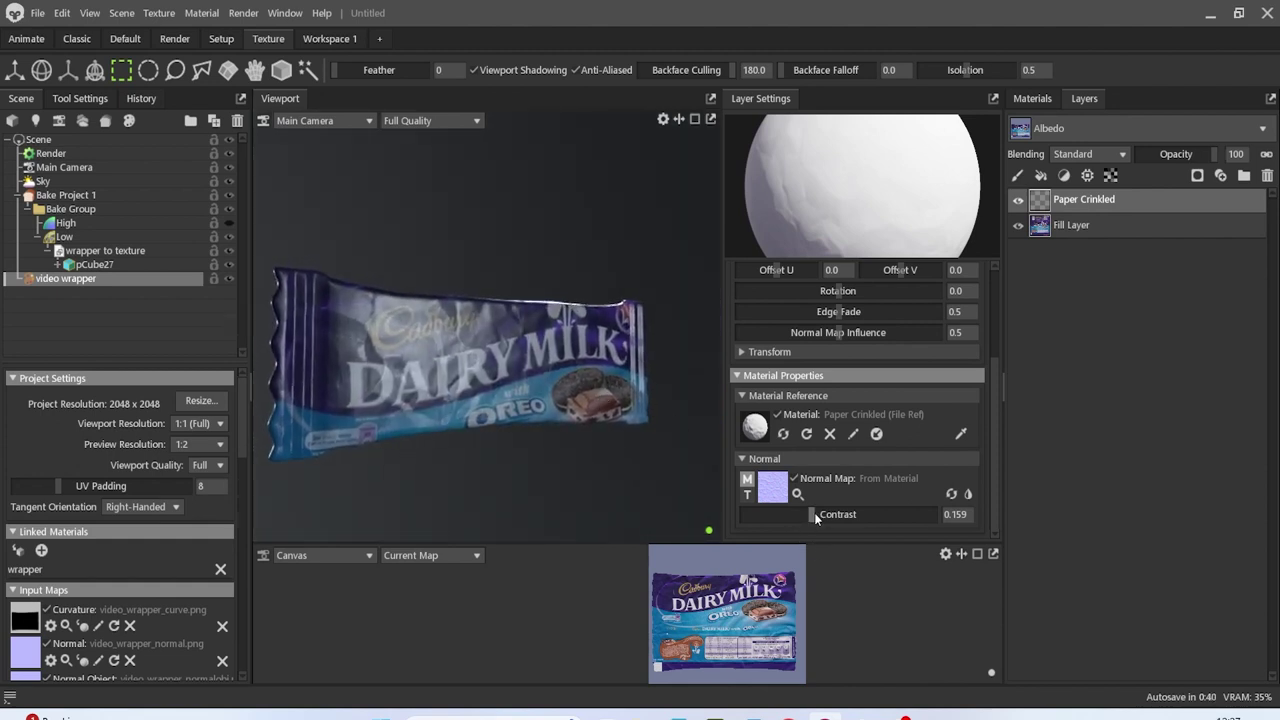
drag(813, 514, 829, 516)
alt+drag(530, 408, 514, 465)
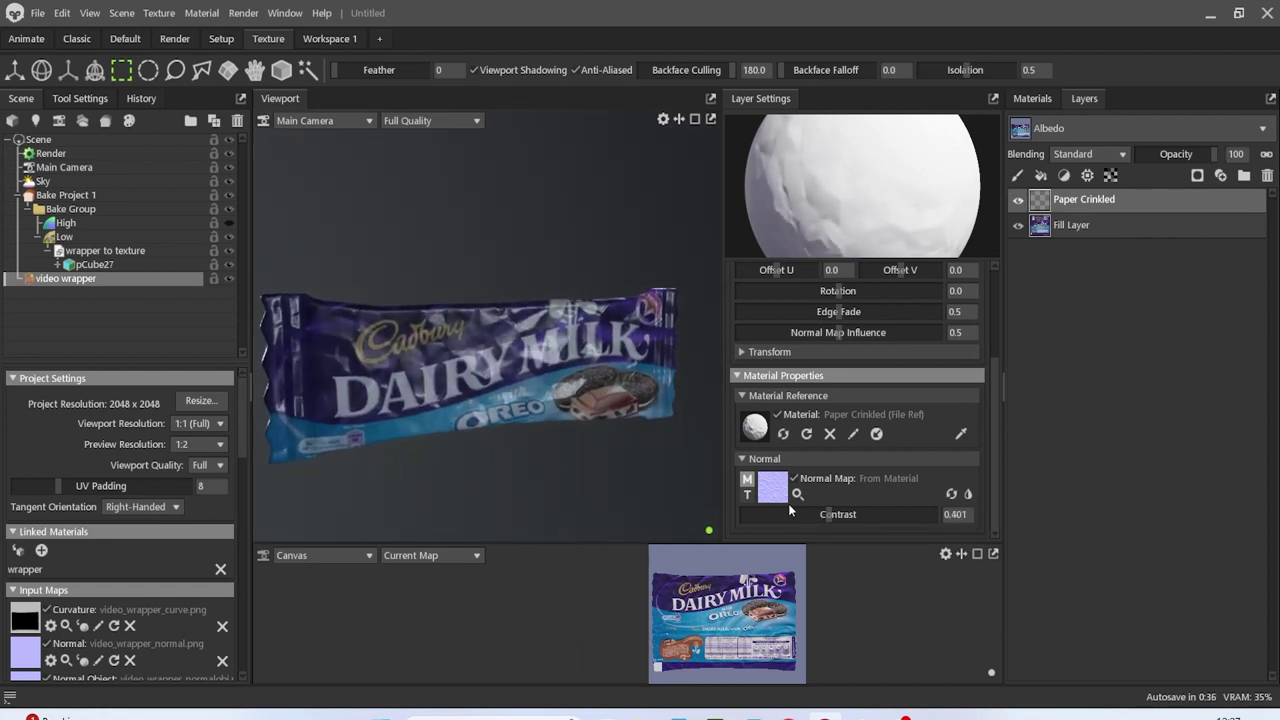
drag(831, 514, 810, 514)
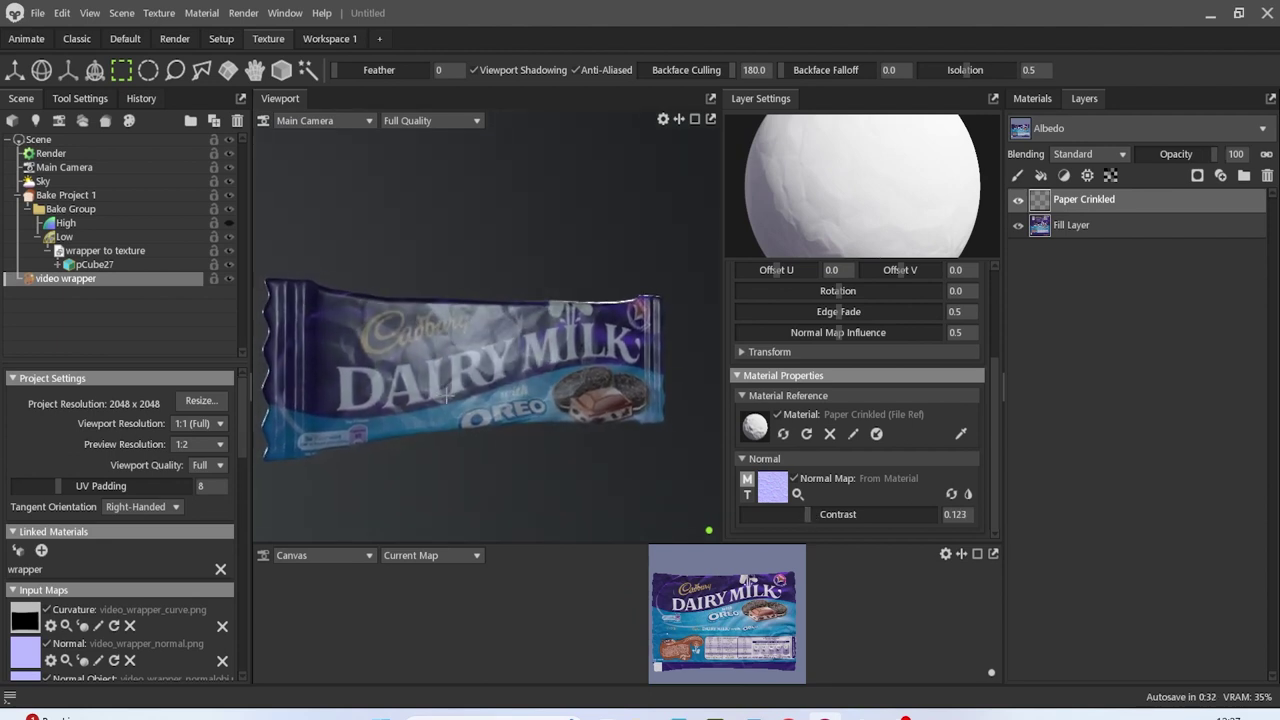
drag(808, 516, 809, 516)
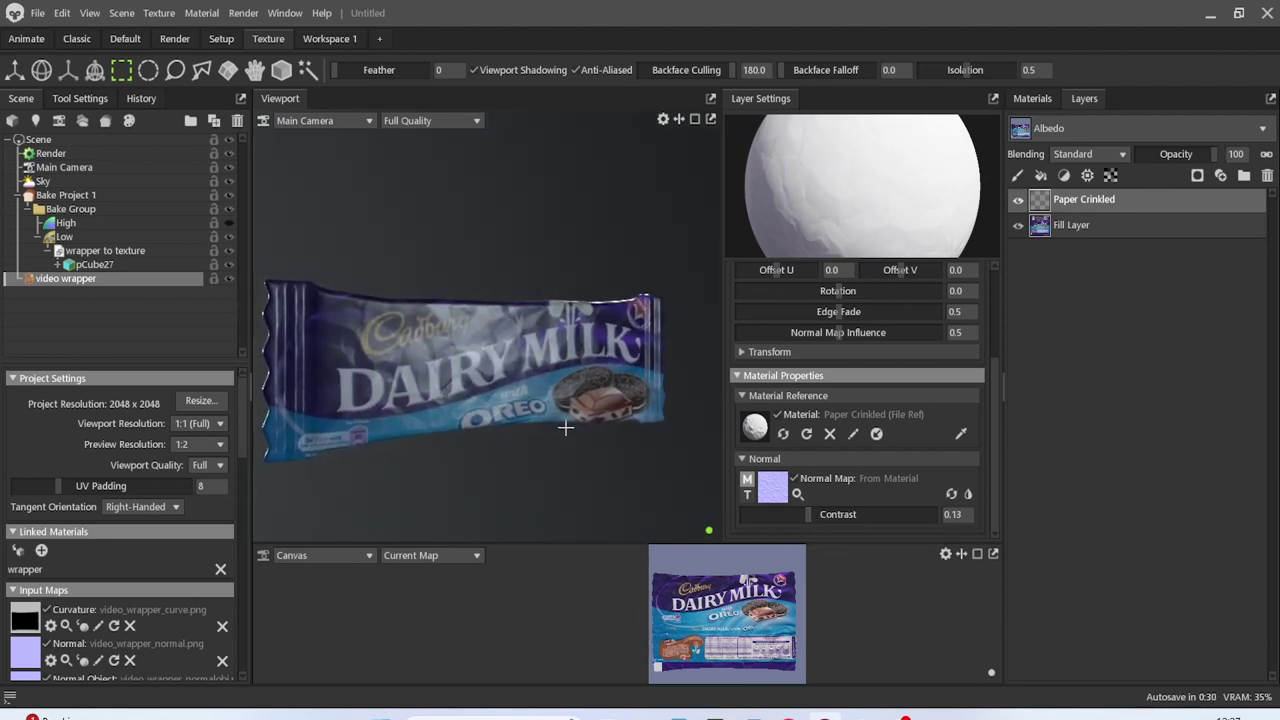
alt+drag(567, 427, 559, 451)
Set the artwork fill layer's roughness to 0.0 and check the glossy reflections on the wrapper
click(1070, 228)
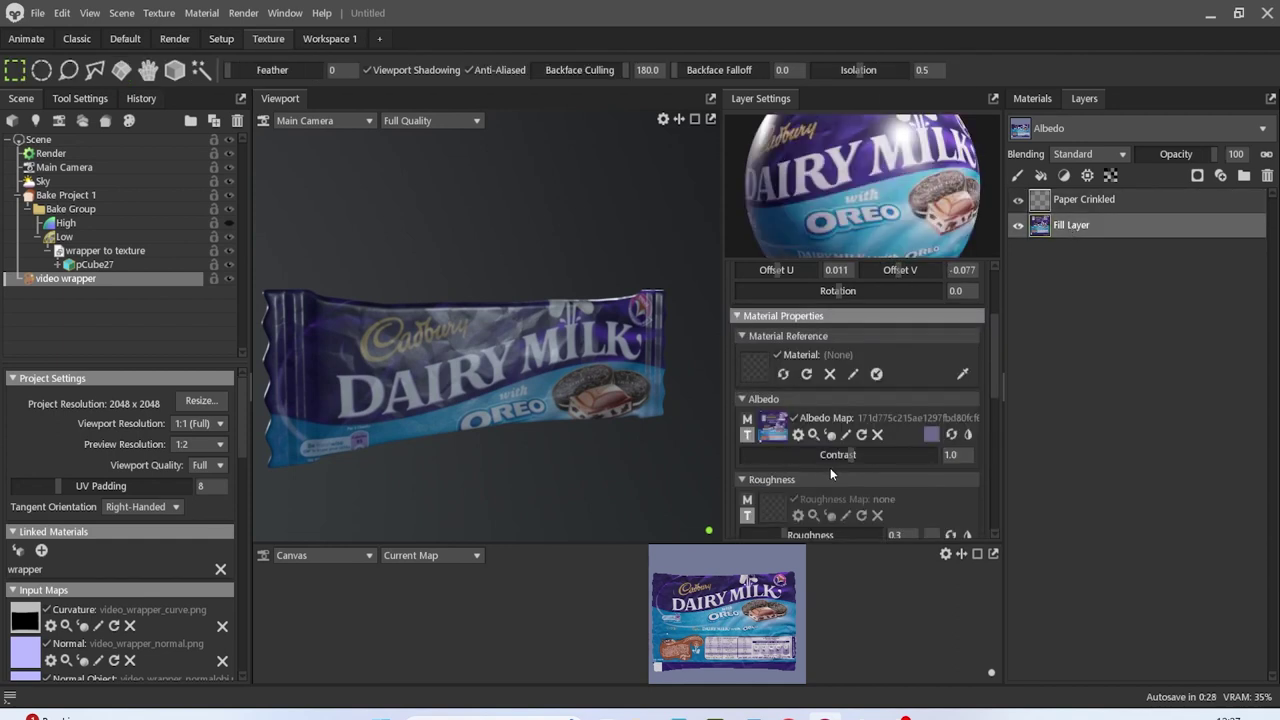
scroll(830, 467, down, 2)
drag(780, 448, 730, 461)
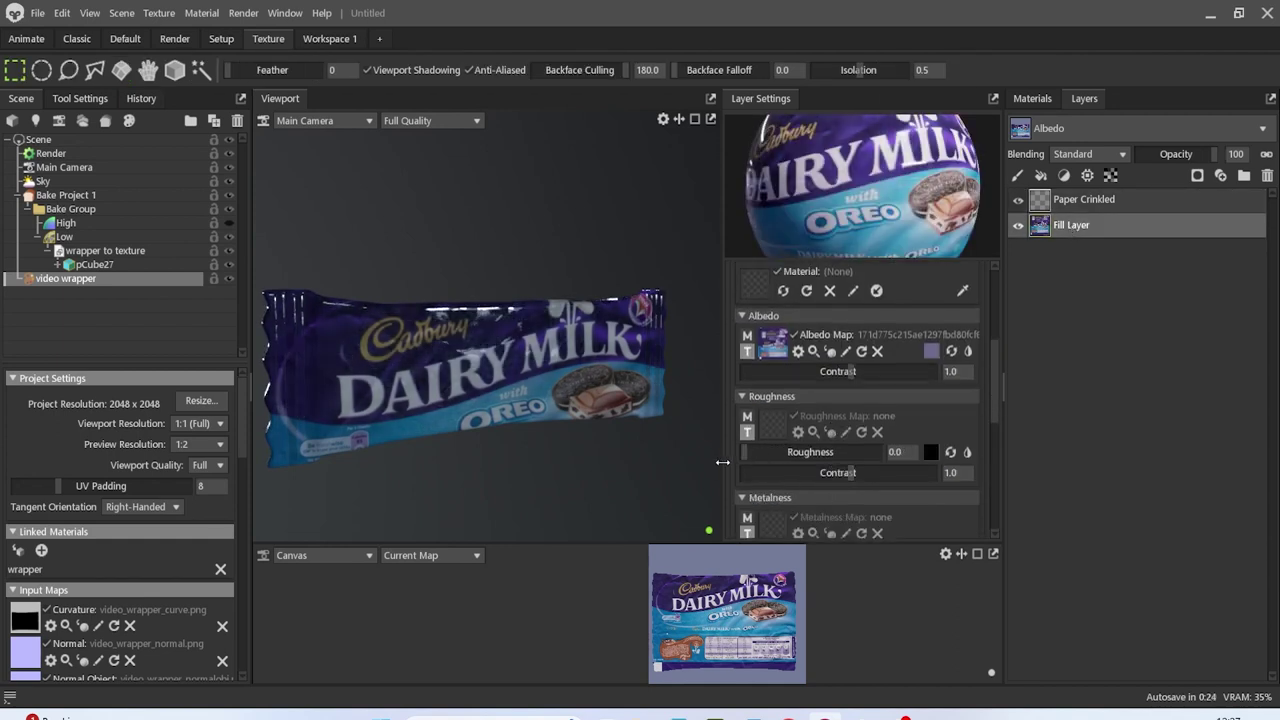
mouse_move(615, 441)
alt+mouse_down()
mouse_move(530, 405)
mouse_move(610, 415)
mouse_move(700, 463)
mouse_move(619, 490)
mouse_move(634, 449)
mouse_move(623, 431)
alt+mouse_up()
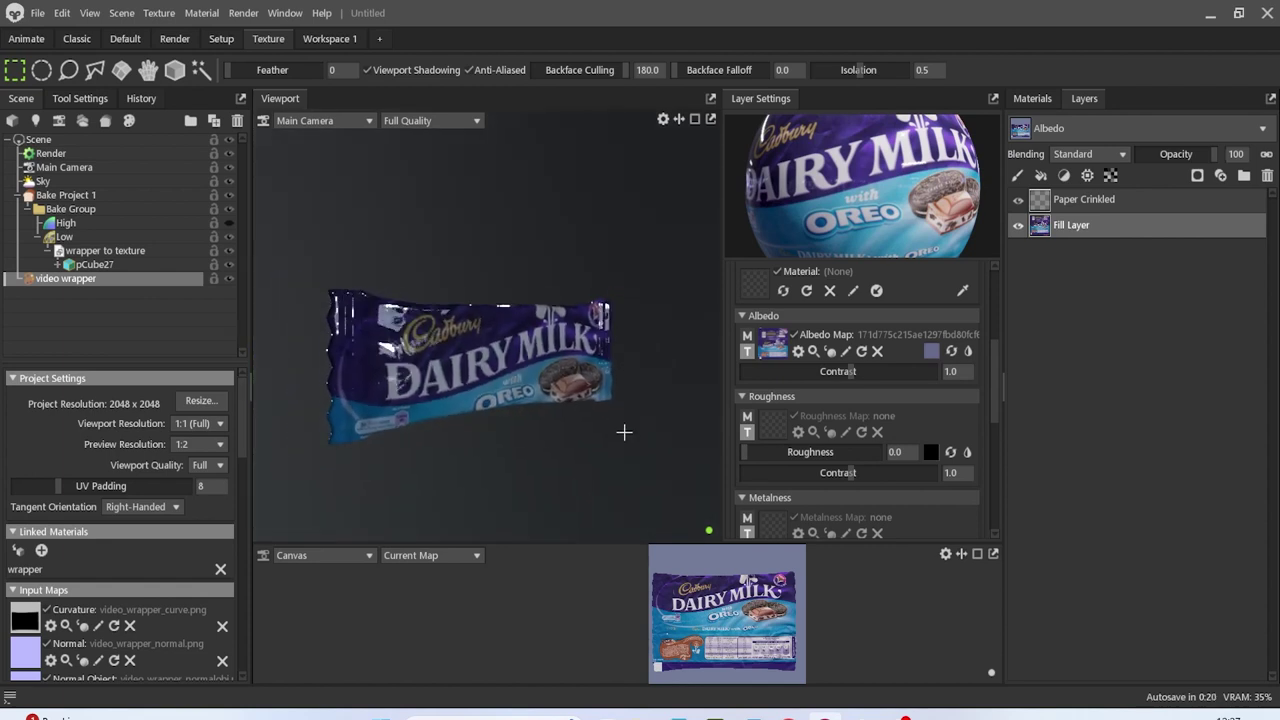
scroll(876, 488, down, 2)
drag(560, 395, 540, 370)
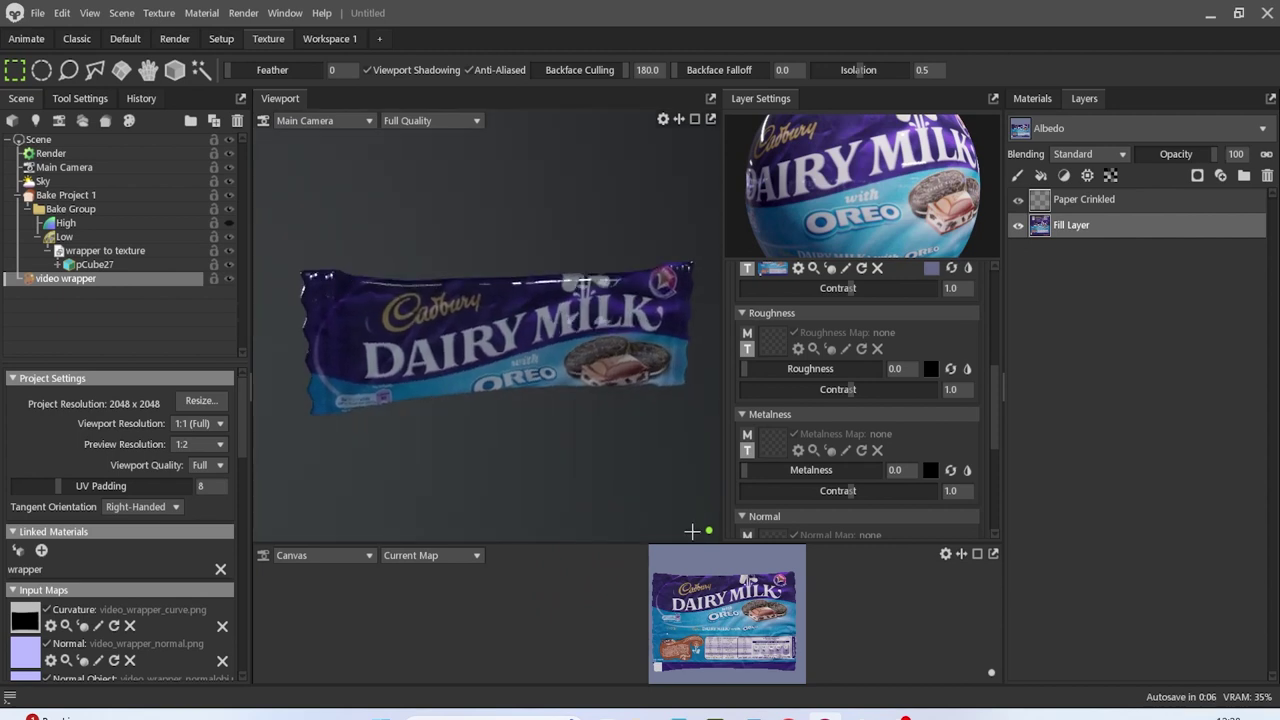
alt+drag(460, 380, 488, 348)
Adjust the Paper Crinkled layer's normal map contrast to about 0.152 and check the crinkles on the glossy wrapper
click(1150, 200)
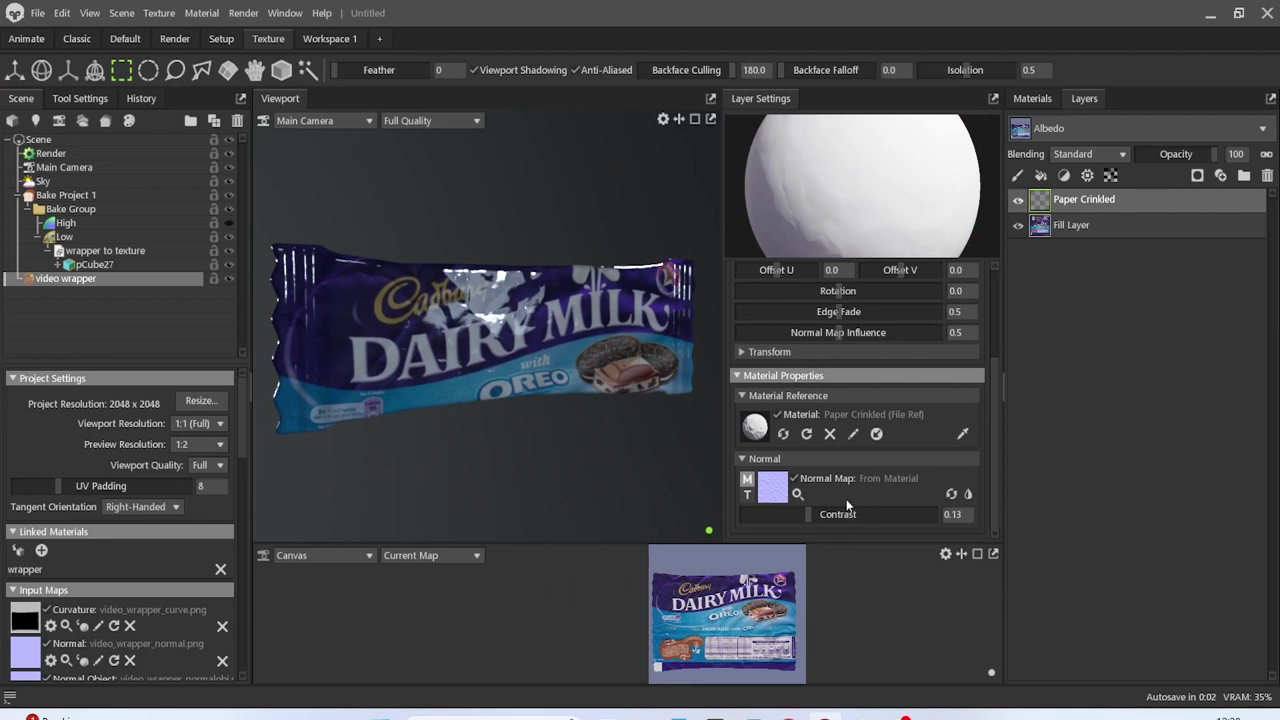
drag(809, 514, 816, 514)
mouse_move(621, 446)
mouse_down()
mouse_move(609, 480)
mouse_move(686, 471)
mouse_move(617, 434)
mouse_move(643, 433)
mouse_move(580, 423)
mouse_move(614, 420)
mouse_move(605, 438)
mouse_up()
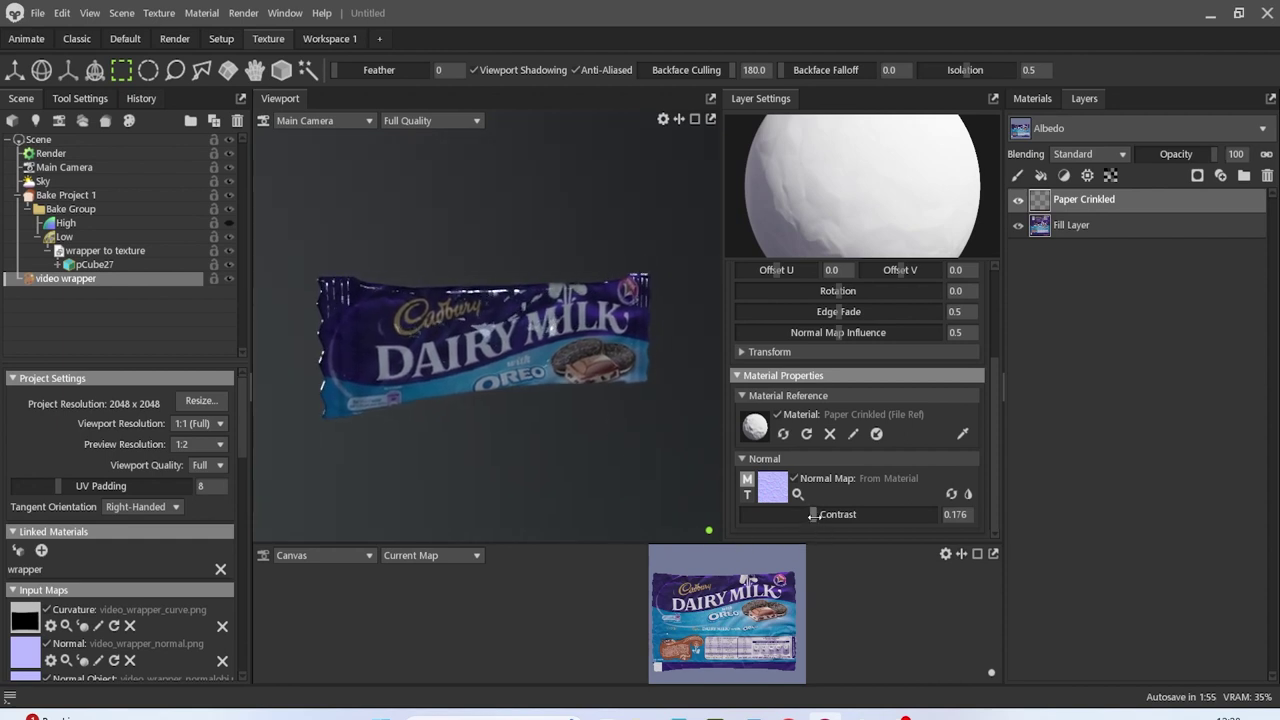
drag(607, 468, 547, 429)
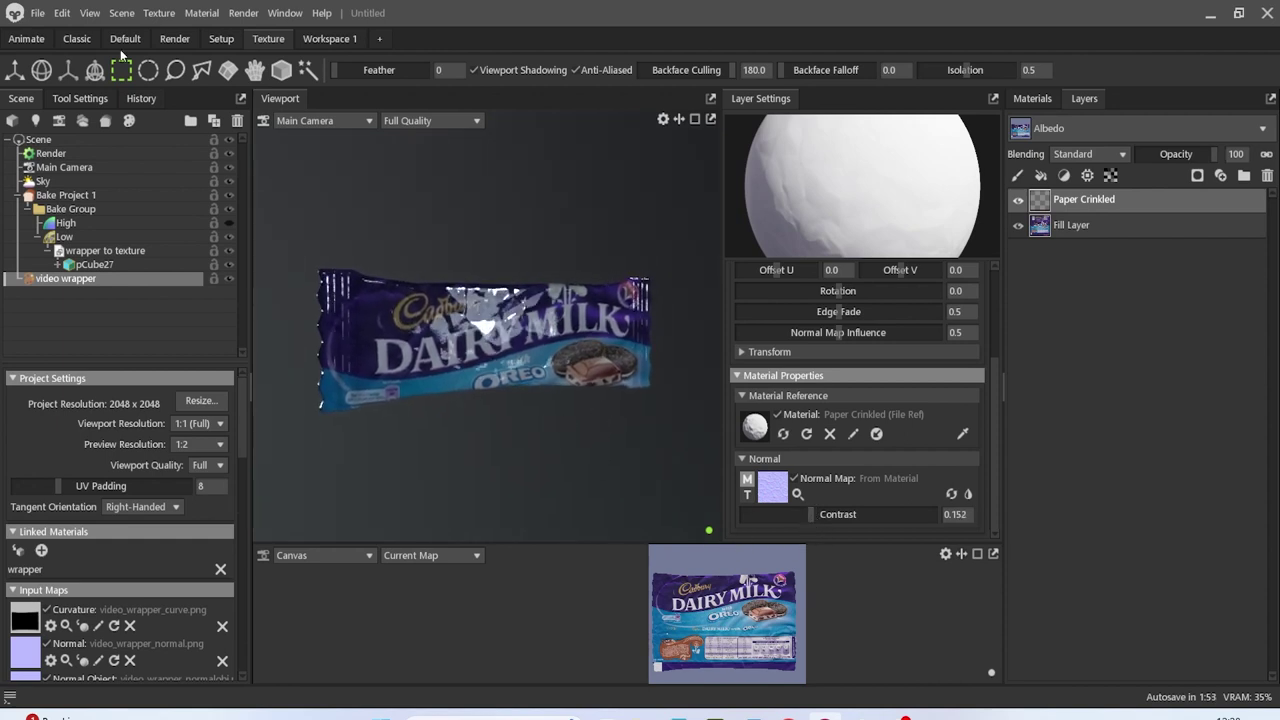
Save the scene as "wrapper" in the Reference images folder, replacing the existing file
click(30, 12)
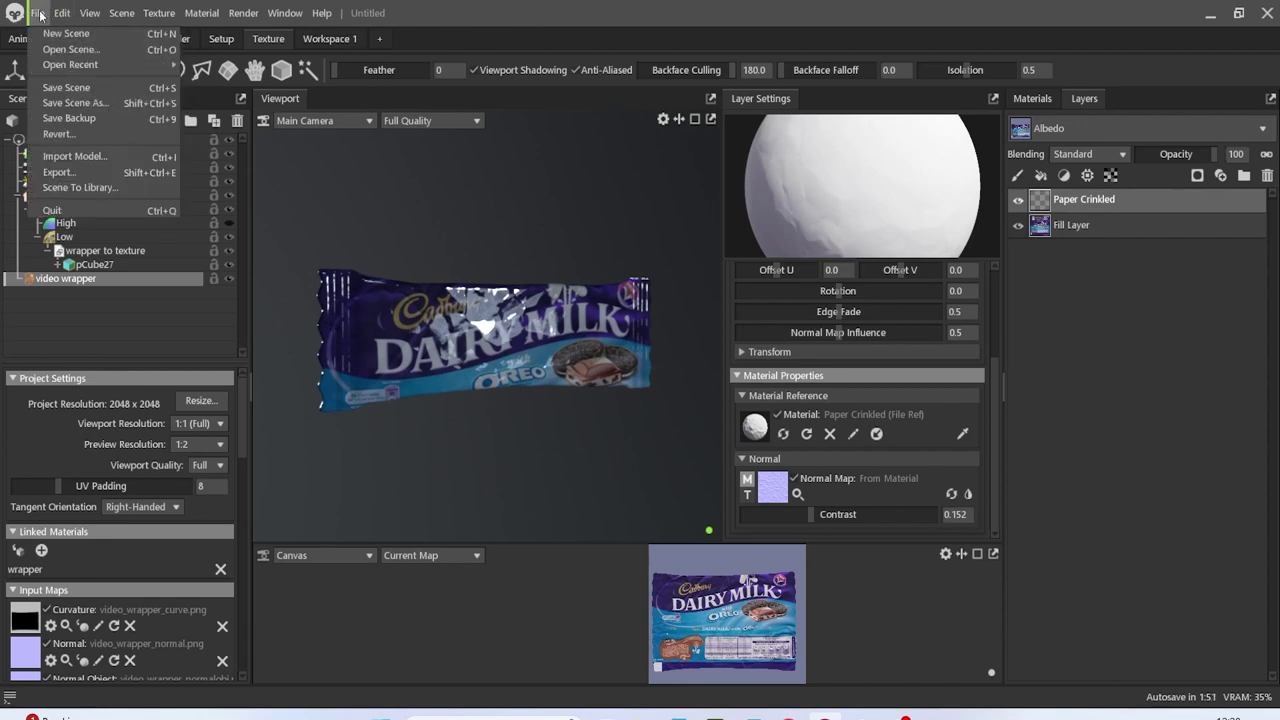
click(68, 89)
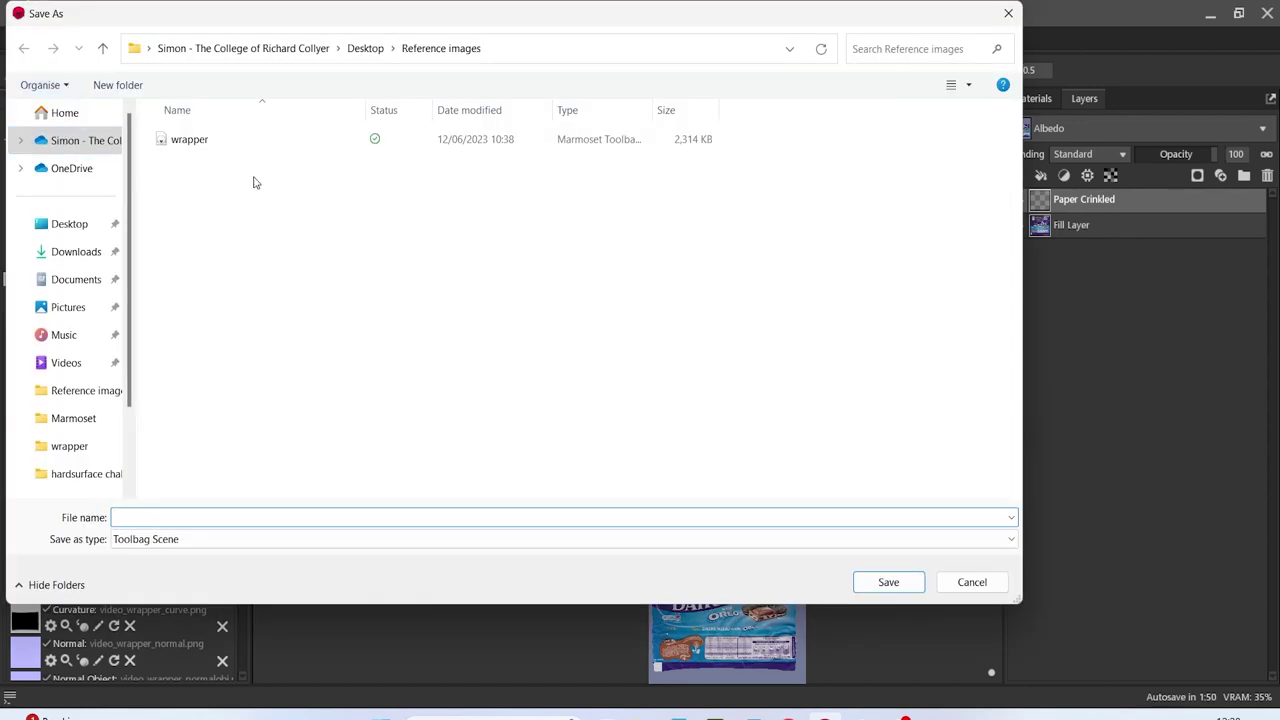
text(wrapper)
key(Return)
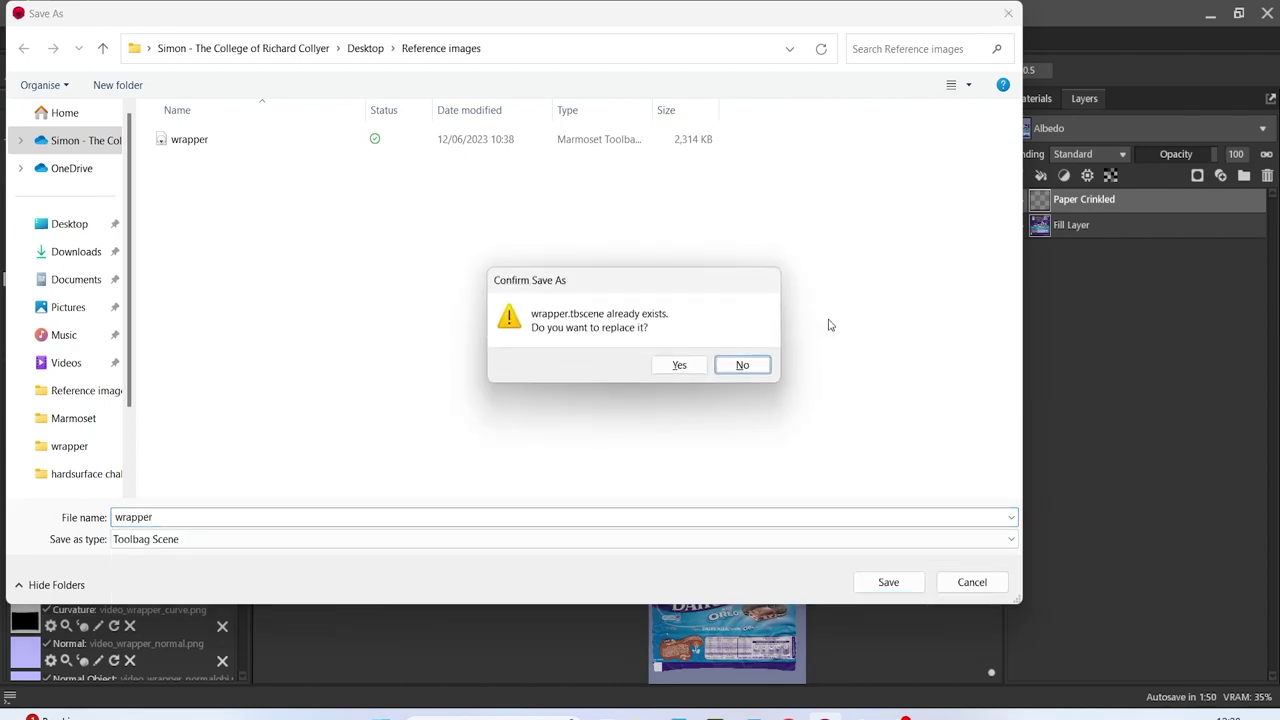
click(688, 368)
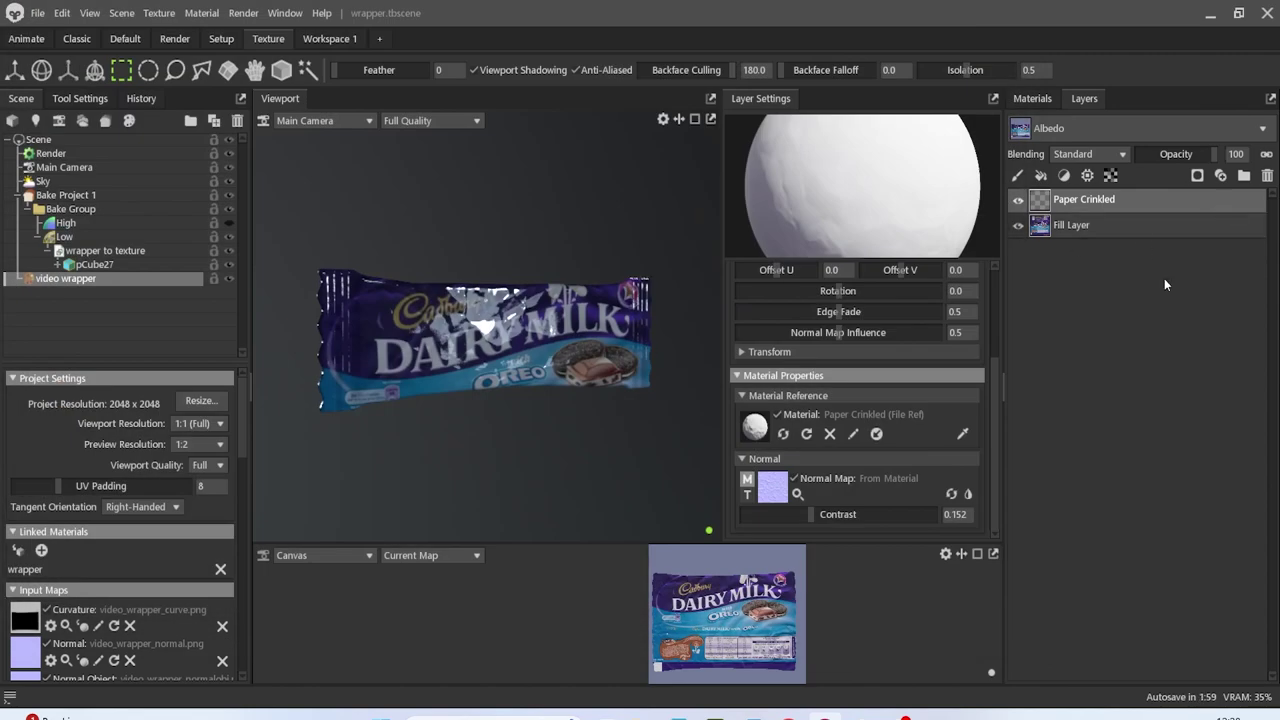
Add a second fill layer on top of the layer stack with only its albedo map active
click(1042, 176)
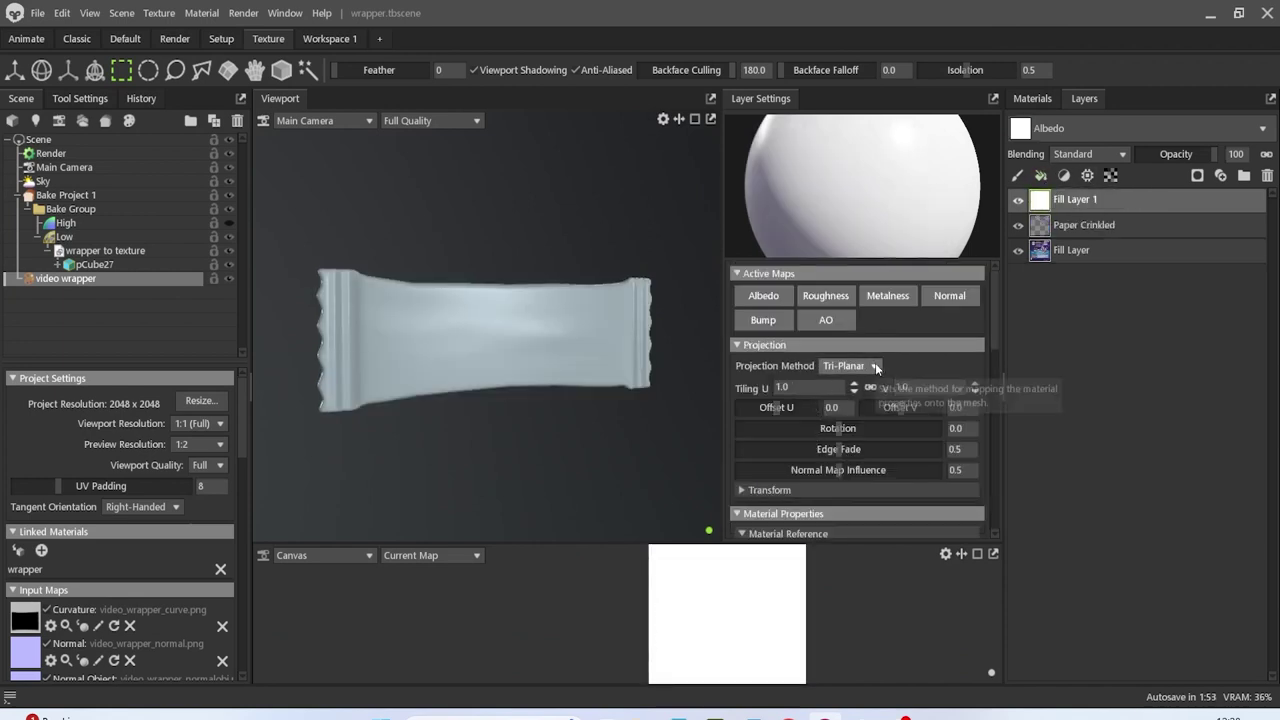
click(814, 295)
click(763, 320)
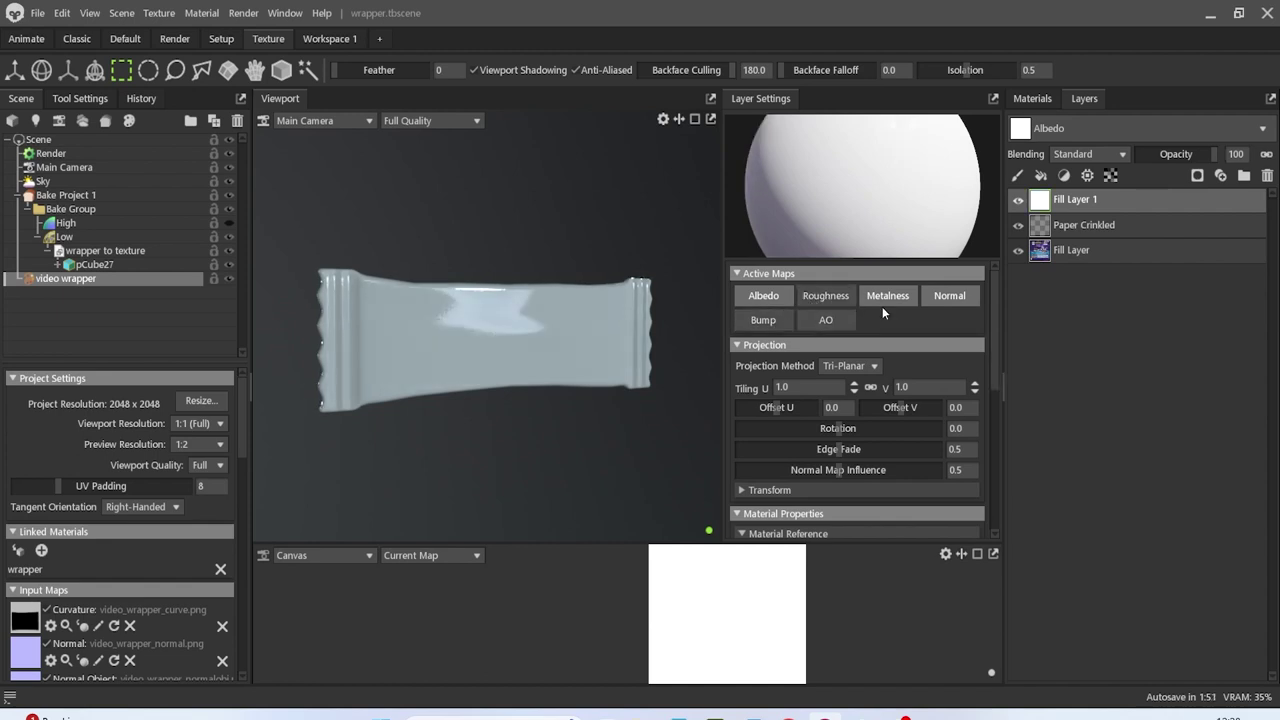
click(887, 296)
click(940, 298)
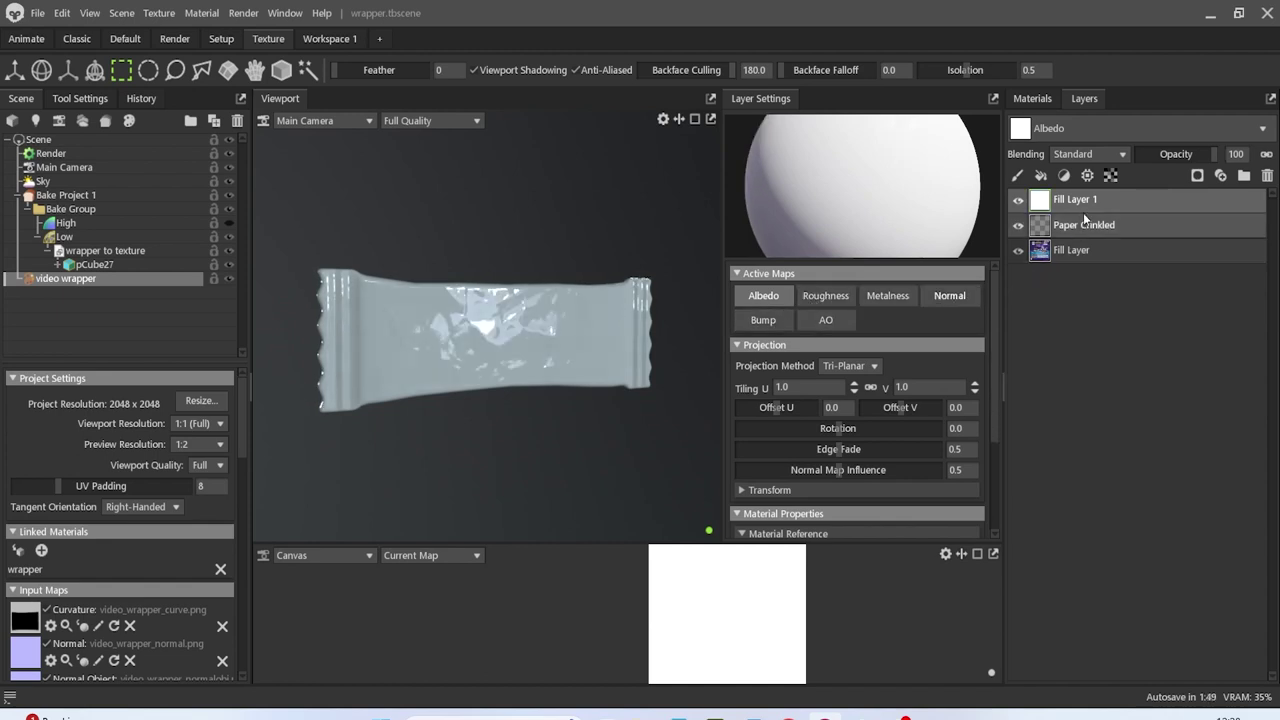
Give Fill Layer 1 a black color mask and add a Dirt layer inside that mask
click(1198, 176)
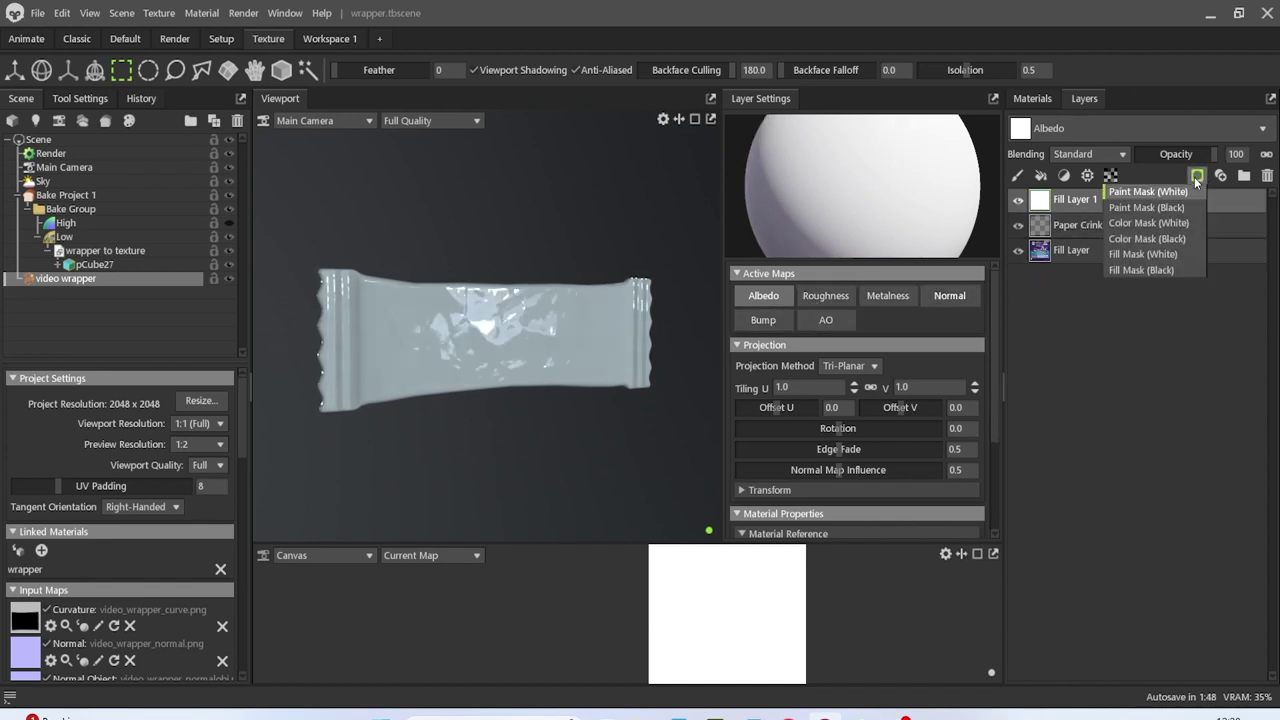
click(1175, 239)
click(1089, 177)
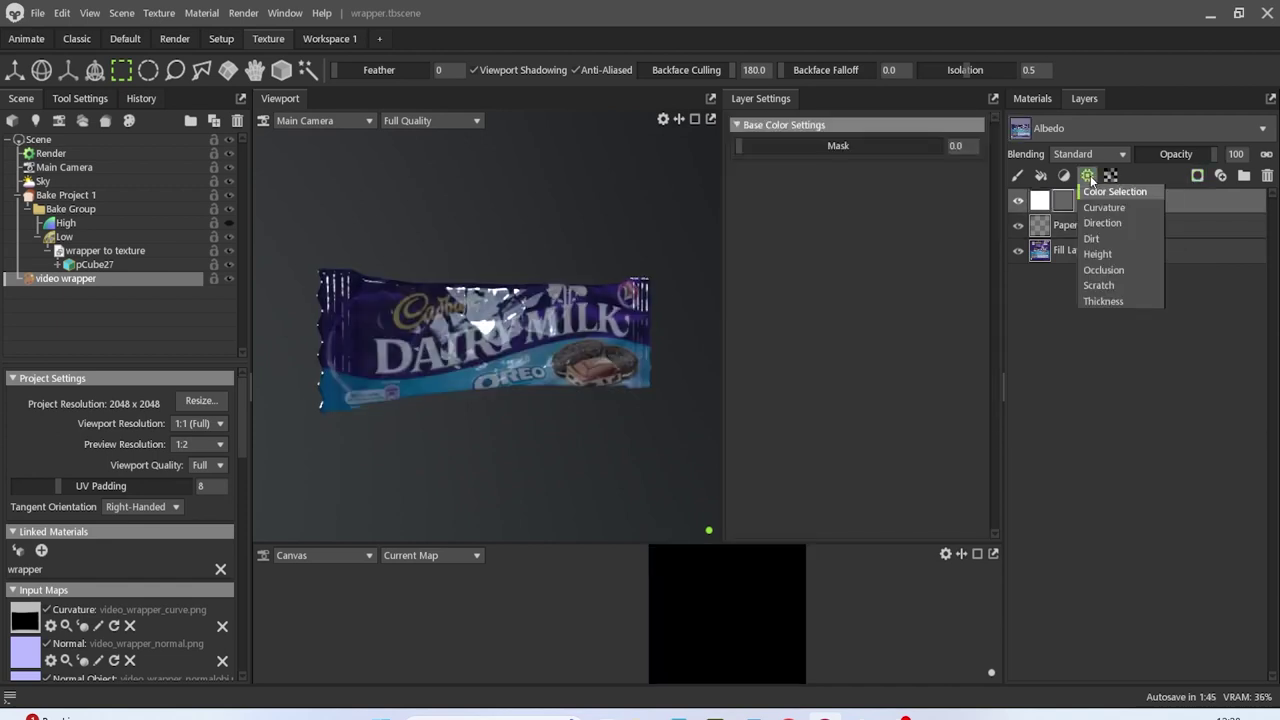
click(1128, 241)
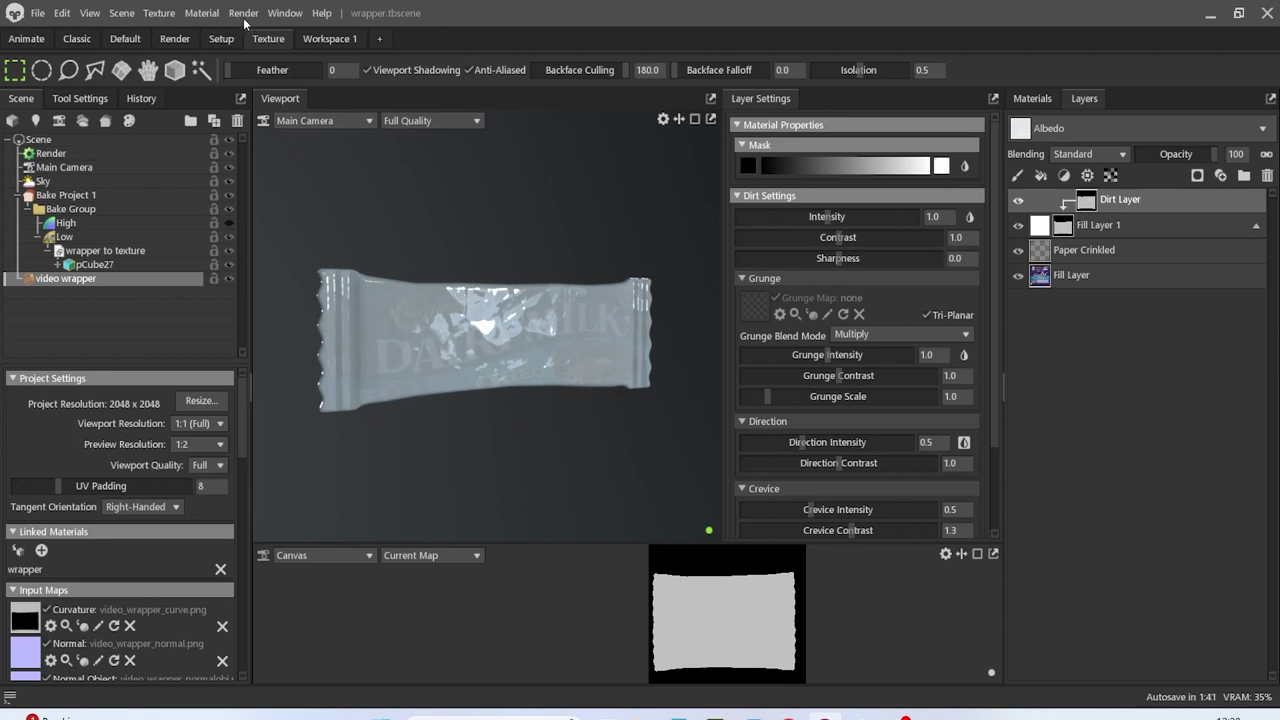
Find the Fingerprint Light texture in the library and assign it as the Dirt layer's grunge map
click(285, 14)
click(314, 88)
click(610, 238)
text(fing)
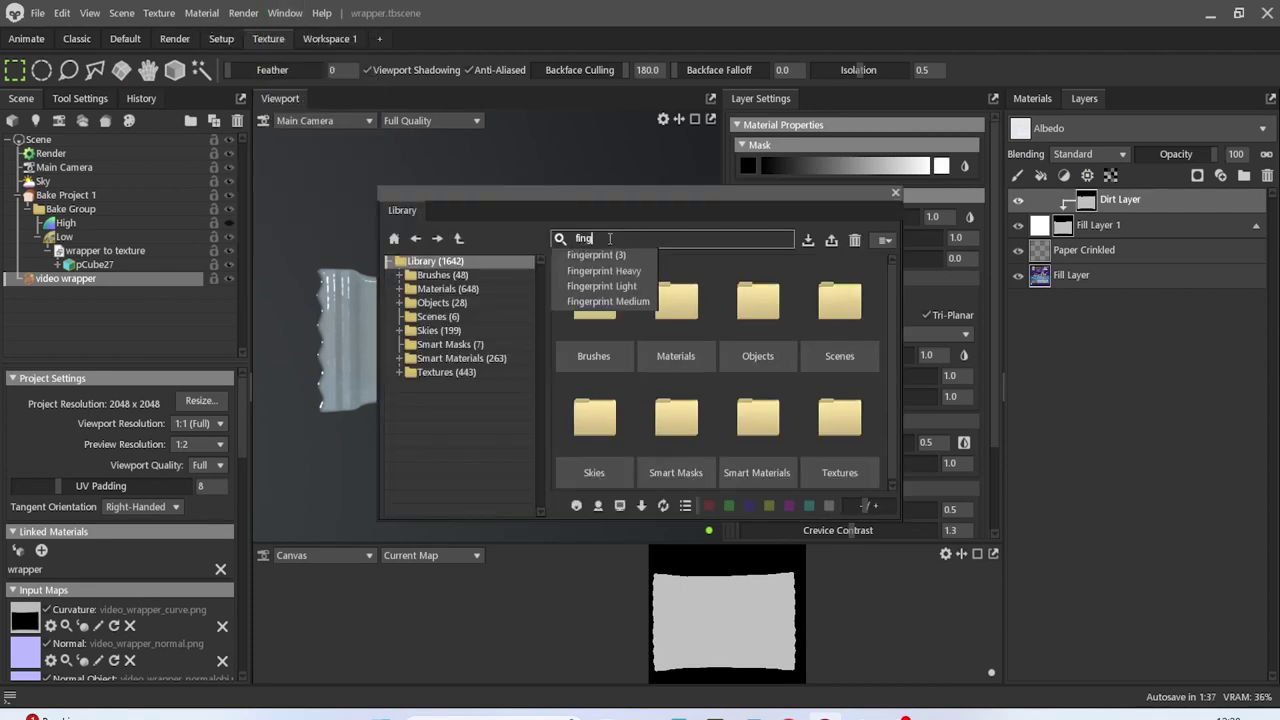
click(643, 287)
drag(650, 195, 546, 416)
drag(526, 501, 758, 299)
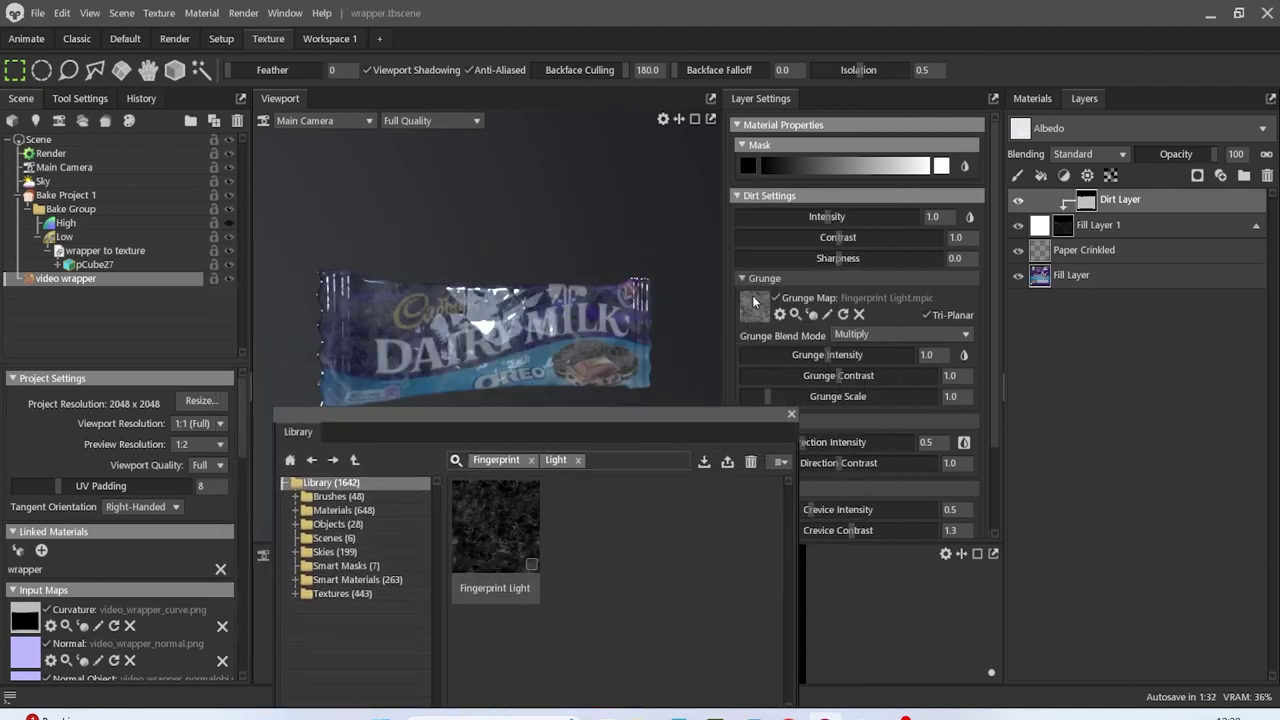
click(791, 413)
Lower the Dirt layer's intensity to about 0.023 and check the fingerprint smudges on the wrapper from several angles
alt+drag(507, 388, 552, 392)
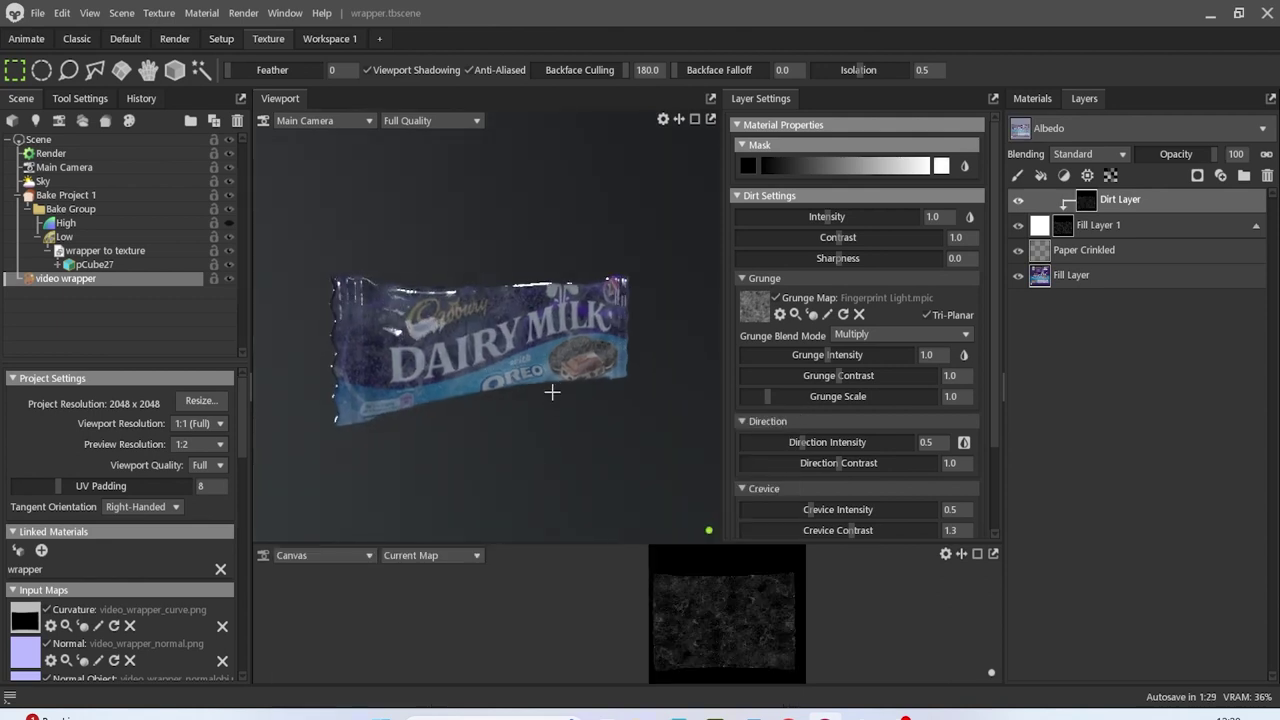
drag(800, 227, 751, 221)
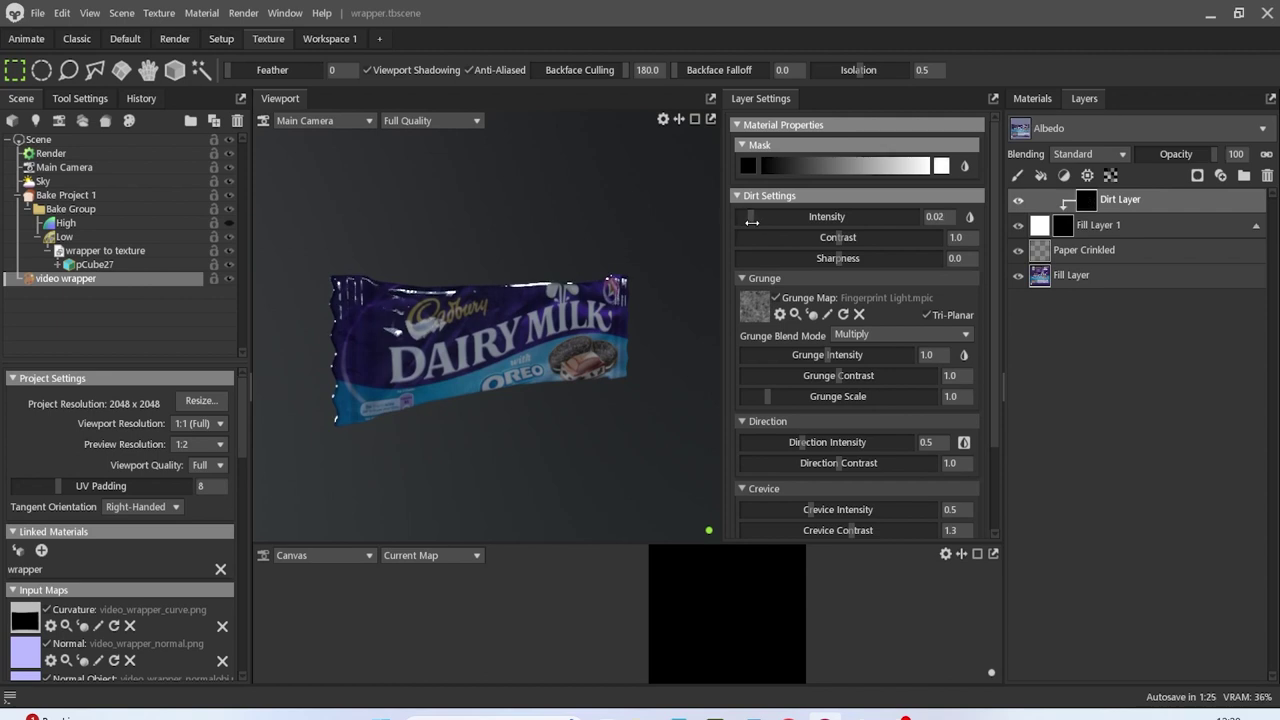
scroll(476, 404, up, 5)
alt+drag(474, 405, 343, 371)
scroll(448, 399, down, 3)
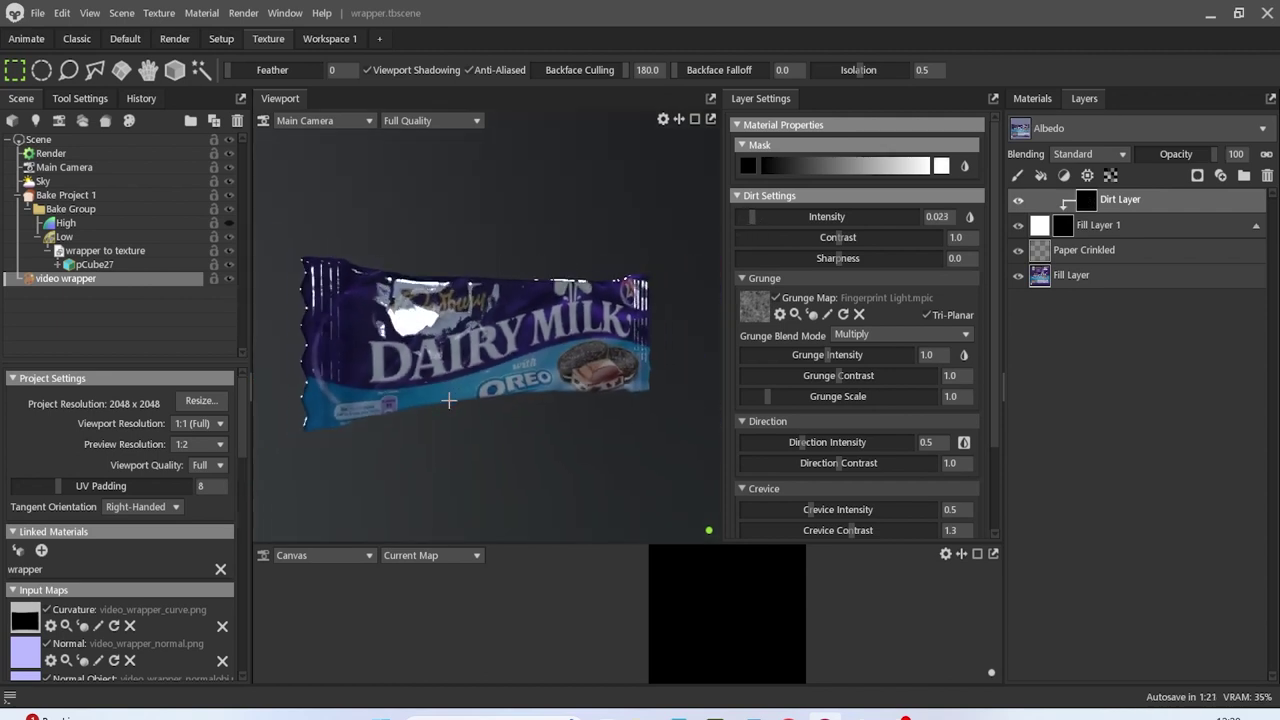
alt+drag(449, 402, 398, 422)
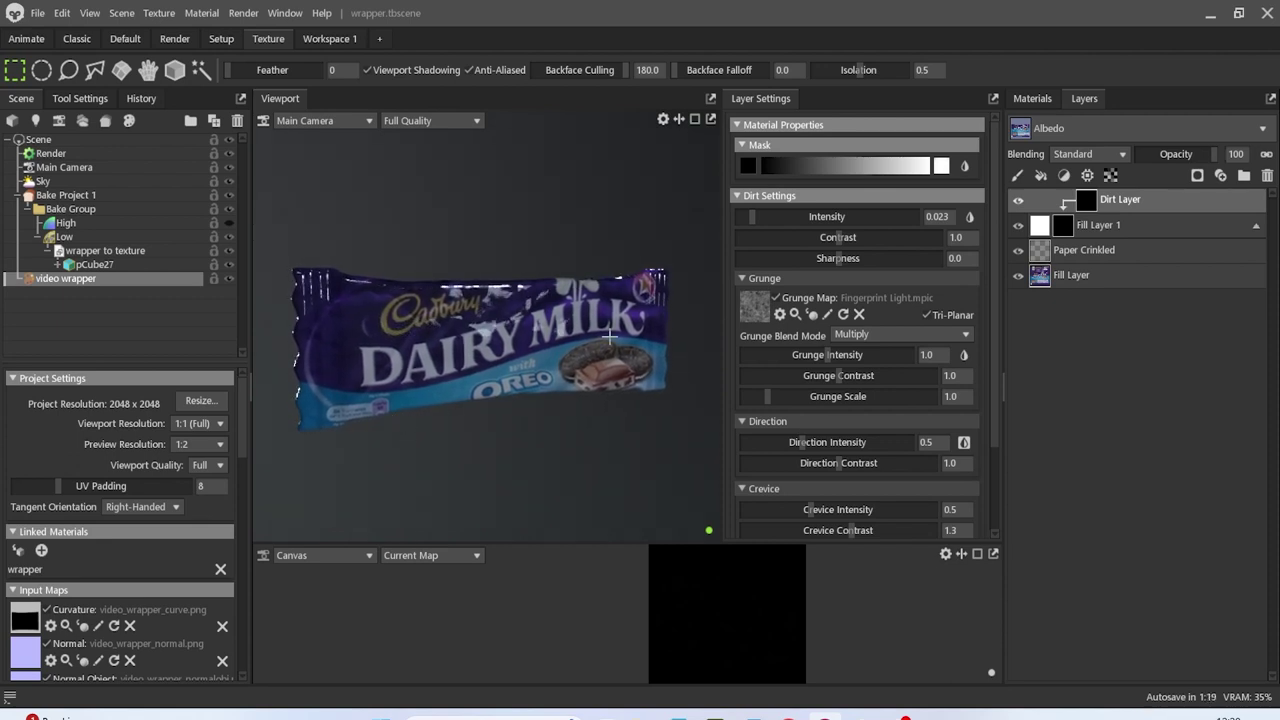
drag(566, 330, 512, 365)
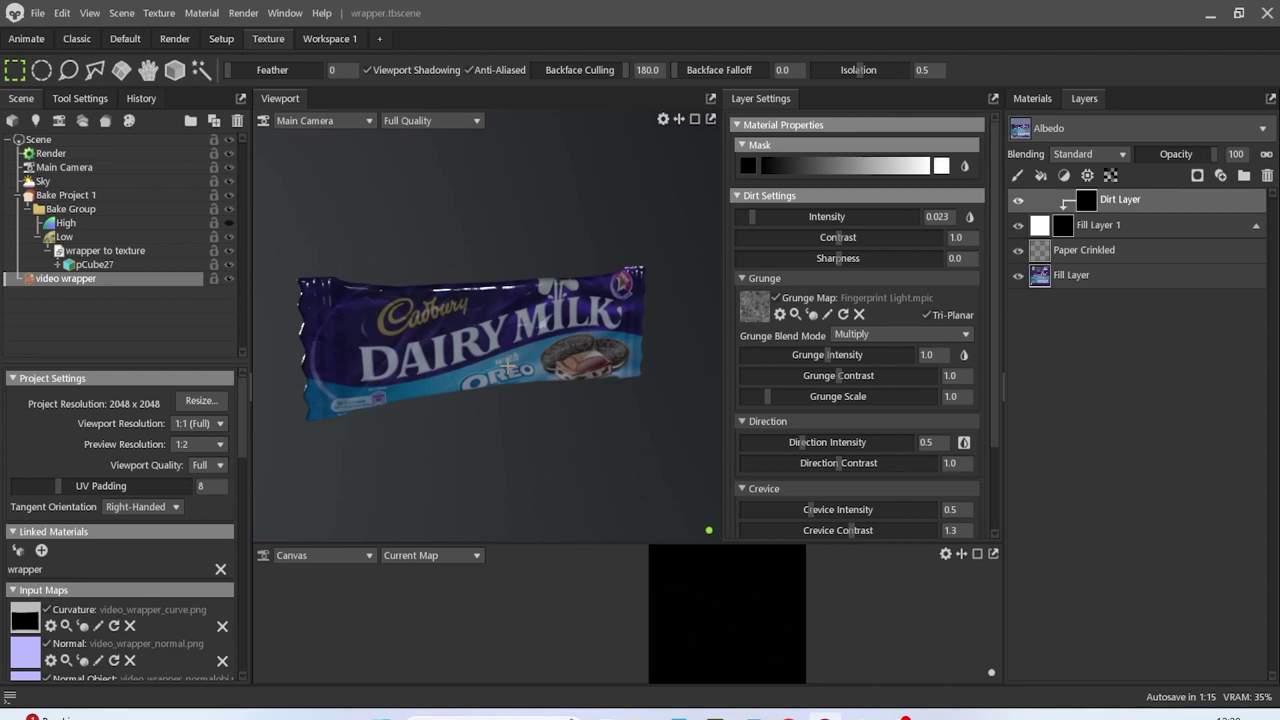